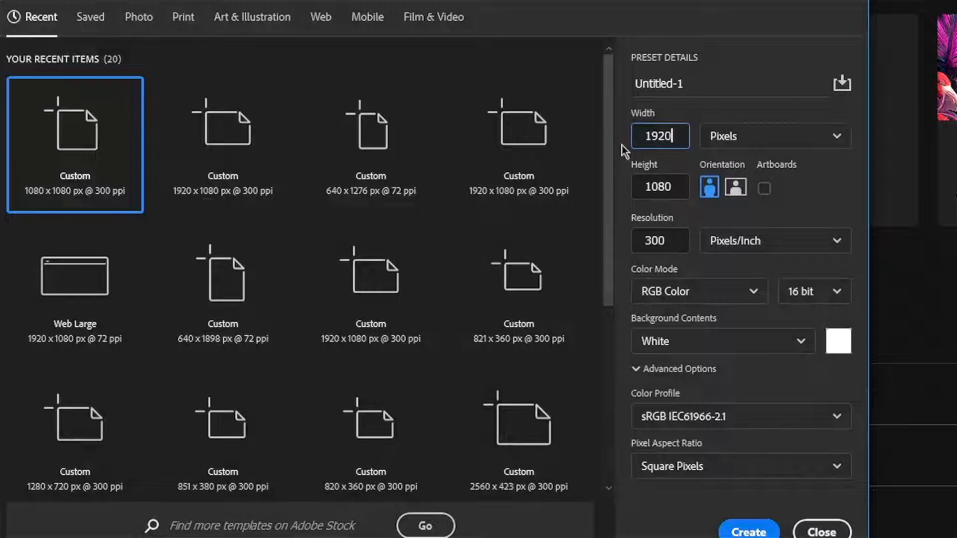
- Create a new 1920 x 1080 px document at 300 pixels/inch in 16-bit RGB Color with a white background
{"action": "key", "text": "Tab"}
{"action": "type", "text": "108"}
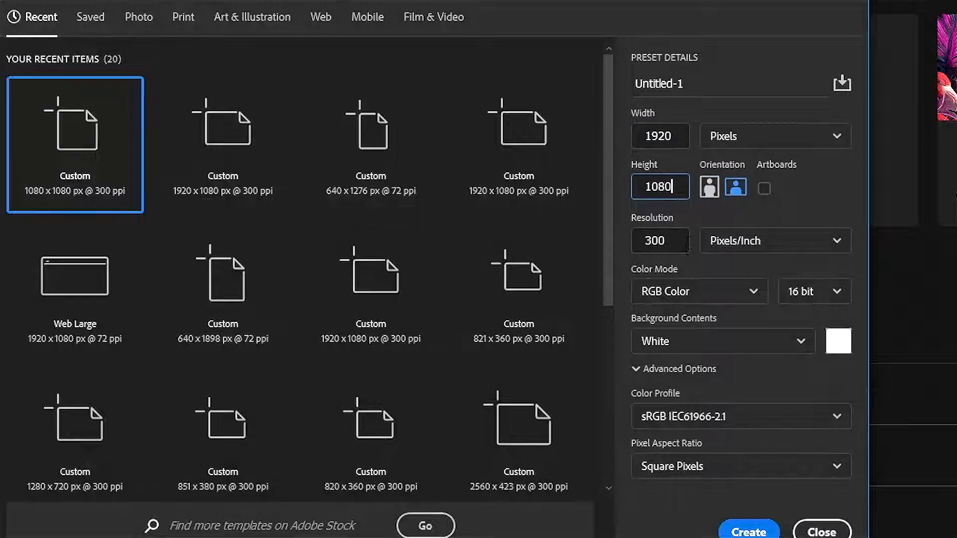
{"action": "type", "text": "0"}
{"action": "key", "text": "Tab"}
{"action": "type", "text": "300"}
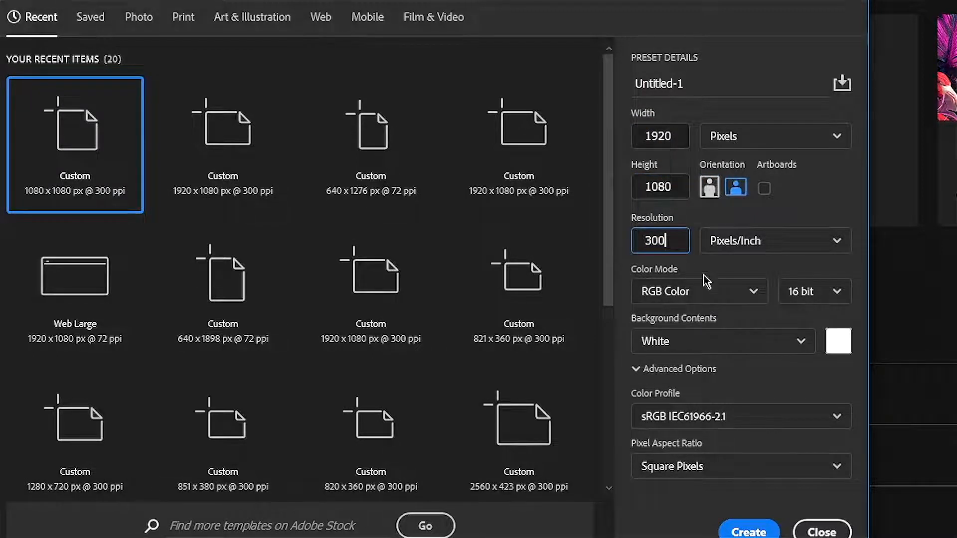
{"action": "left_click", "coordinate": [827, 297]}
{"action": "left_click", "coordinate": [829, 351]}
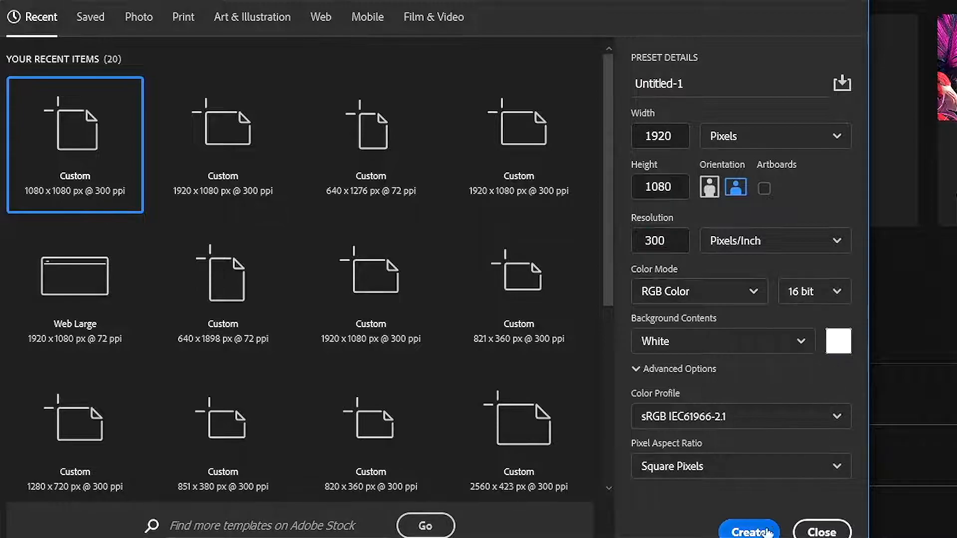
{"action": "left_click", "coordinate": [749, 531]}
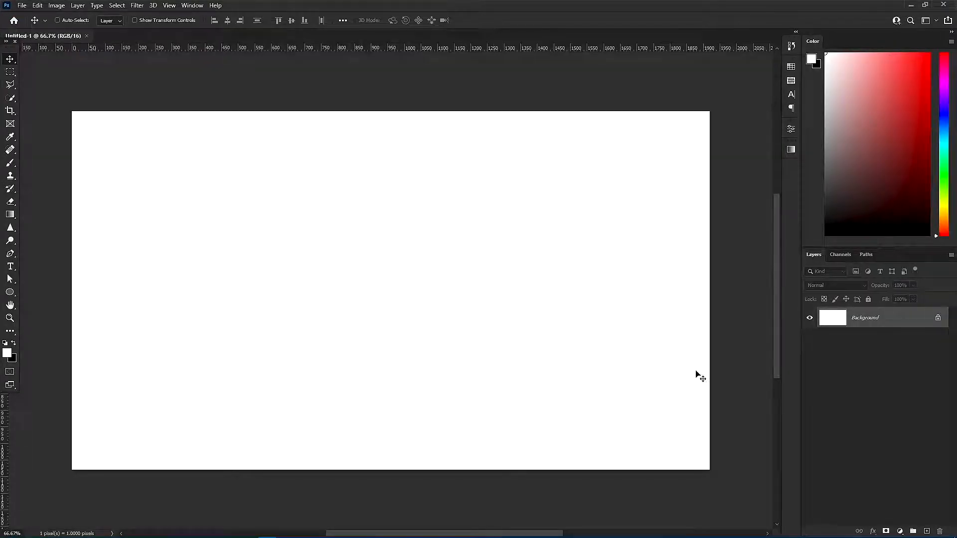
- Add a white Solid Color fill layer and delete the original Background layer
{"action": "left_click", "coordinate": [899, 532]}
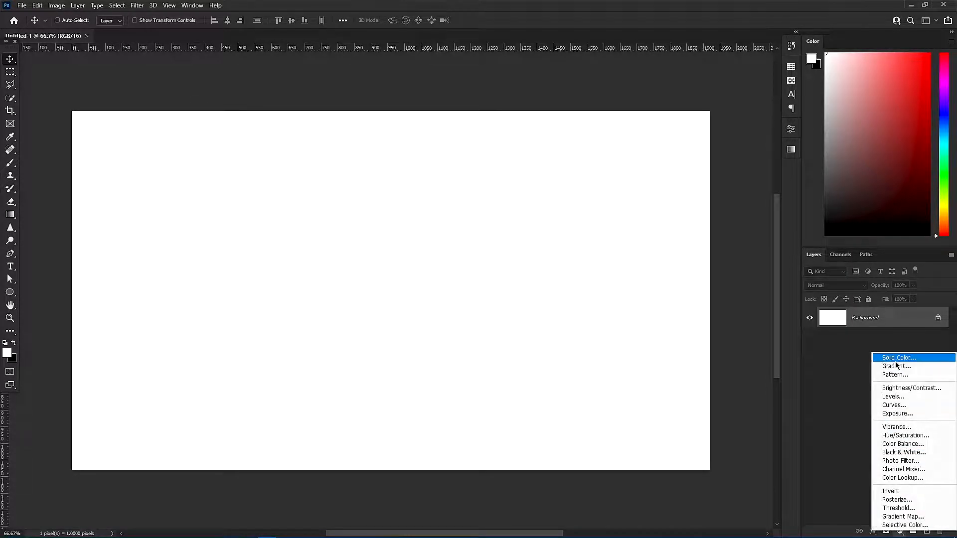
{"action": "left_click", "coordinate": [856, 358]}
{"action": "left_click", "coordinate": [641, 366]}
{"action": "left_click_drag", "start_coordinate": [514, 265], "coordinate": [513, 263]}
{"action": "left_click", "coordinate": [838, 322]}
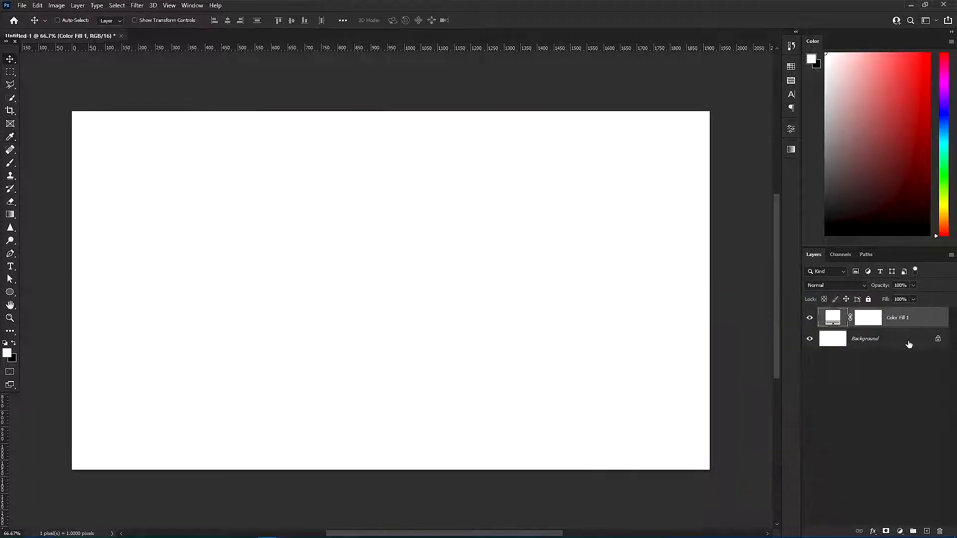
{"action": "left_click", "coordinate": [937, 339]}
{"action": "key", "text": "Delete"}
- Group the white fill layer, name the group bg and collapse it
{"action": "right_click", "coordinate": [908, 323]}
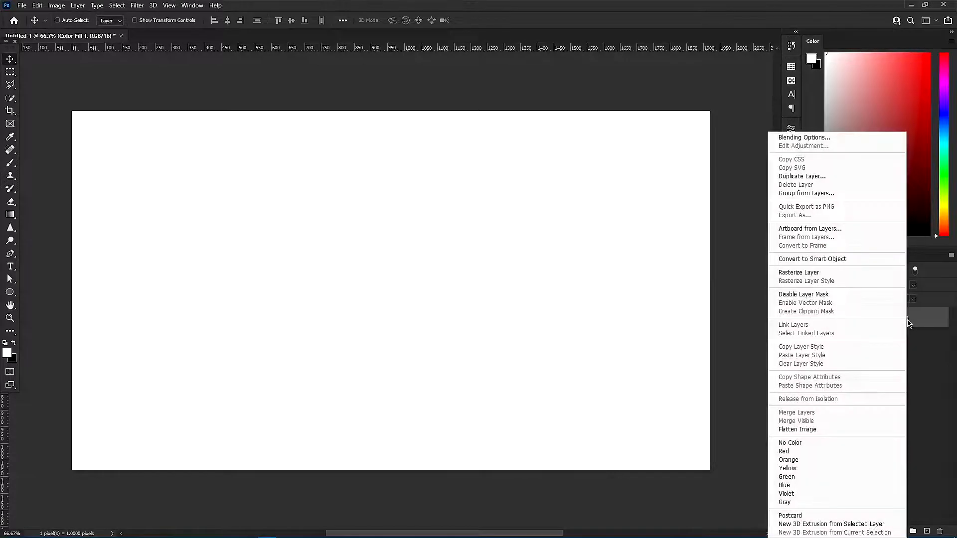
{"action": "left_click", "coordinate": [908, 323]}
{"action": "key", "text": "ctrl+g"}
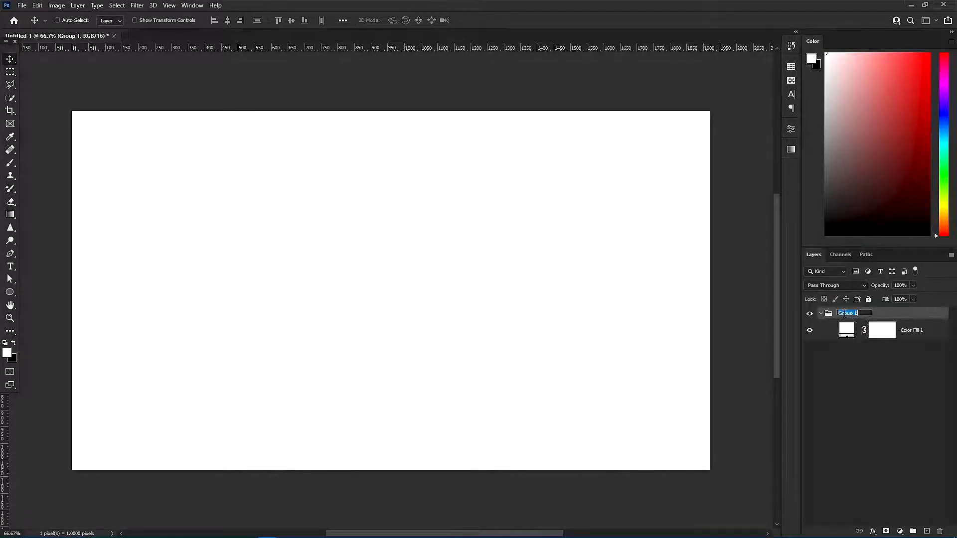
{"action": "key", "text": "Return"}
{"action": "left_click", "coordinate": [820, 313]}
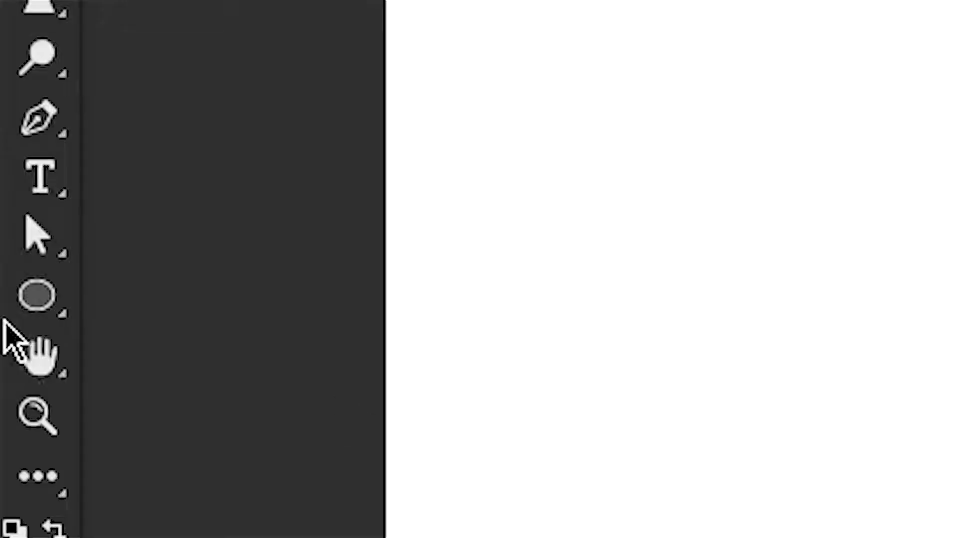
- Draw an unfilled circle about 1094 x 1098 px with the Ellipse tool and set its stroke color to 007eff
{"action": "left_click", "coordinate": [10, 292]}
{"action": "mouse_move", "coordinate": [351, 250]}
{"action": "left_mouse_down"}
{"action": "mouse_move", "coordinate": [483, 363]}
{"action": "mouse_move", "coordinate": [533, 434]}
{"action": "left_mouse_up"}
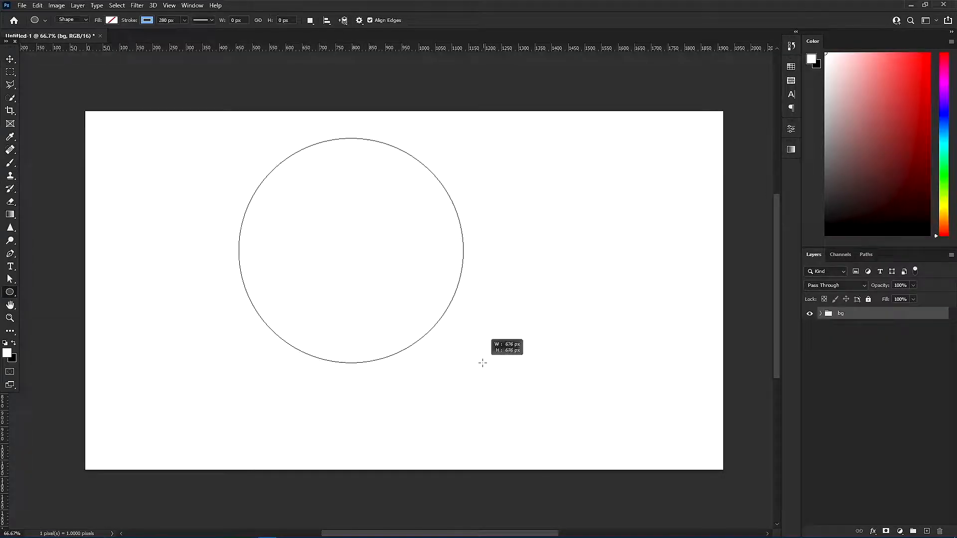
{"action": "left_click", "coordinate": [147, 20]}
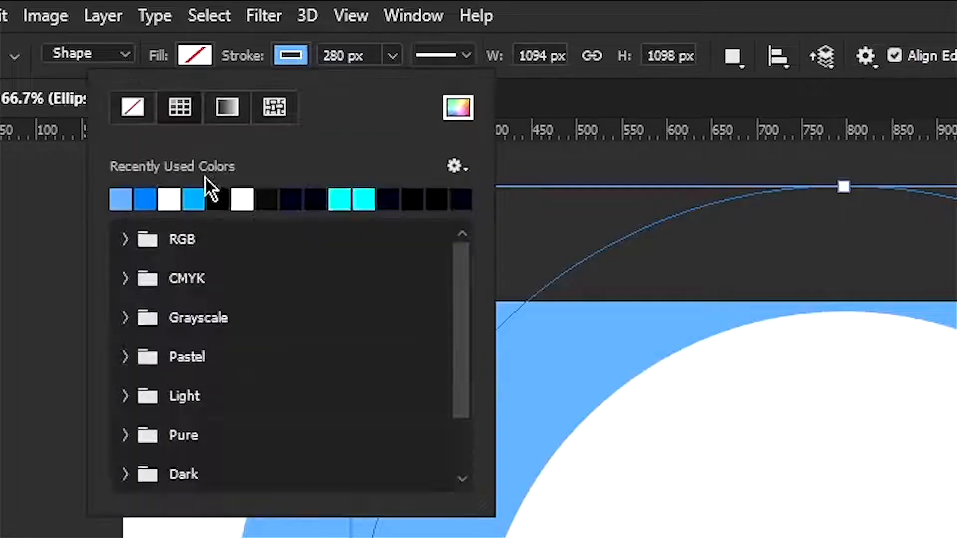
{"action": "left_click", "coordinate": [457, 107]}
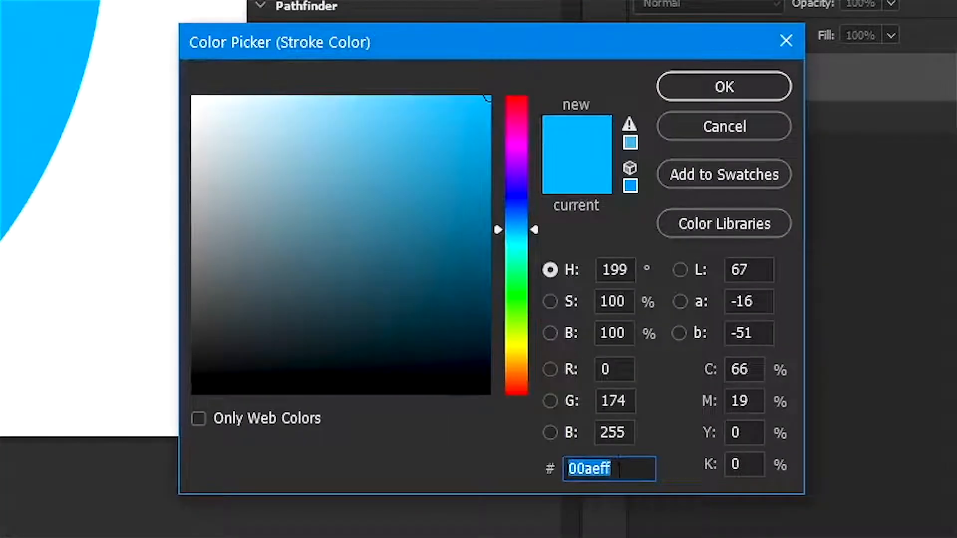
{"action": "type", "text": "007"}
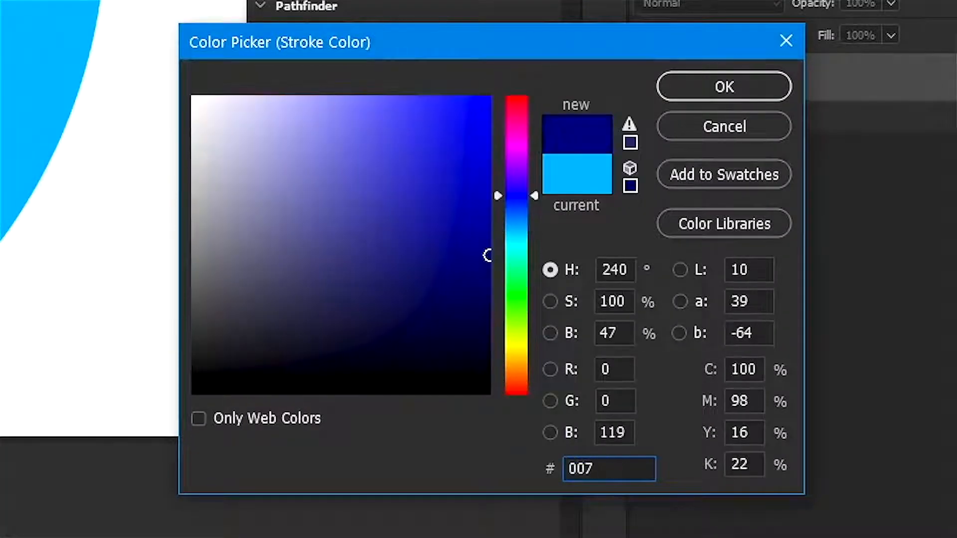
{"action": "type", "text": "eff"}
{"action": "key", "text": "Return"}
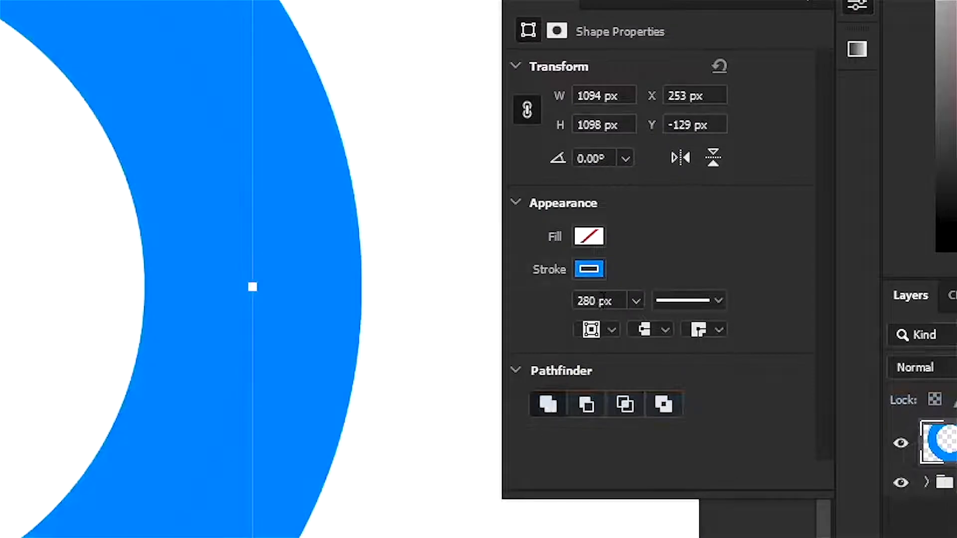
- Set the ring's stroke width to 280 px and move the ring to the center of the canvas
{"action": "left_click", "coordinate": [602, 301]}
{"action": "type", "text": "2"}
{"action": "key", "text": "Return"}
{"action": "key", "text": "v"}
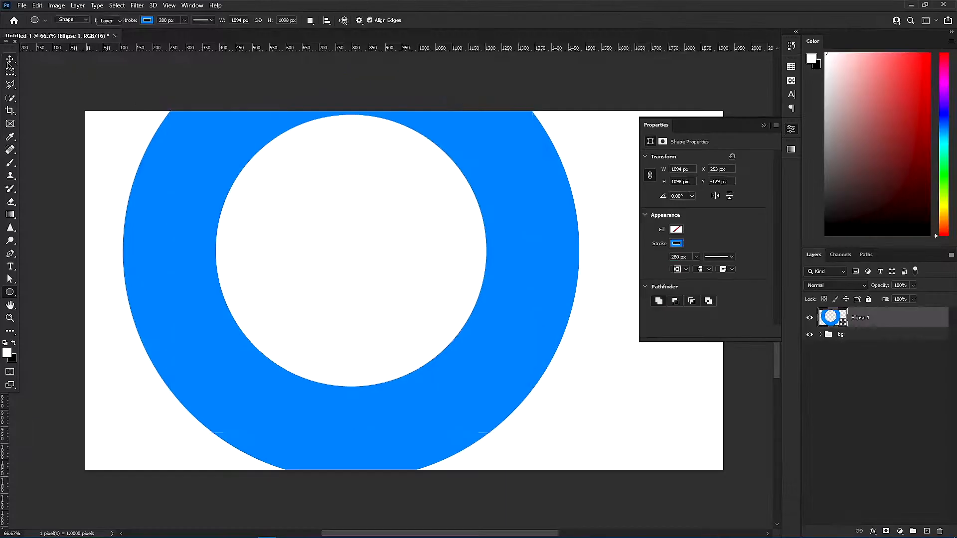
{"action": "mouse_move", "coordinate": [451, 370]}
{"action": "left_mouse_down"}
{"action": "mouse_move", "coordinate": [509, 406]}
{"action": "mouse_move", "coordinate": [501, 393]}
{"action": "mouse_move", "coordinate": [504, 412]}
{"action": "left_mouse_up"}
- Scale the ring up to about 178% around its center so its band reaches the canvas's side edges
{"action": "key", "text": "ctrl+t"}
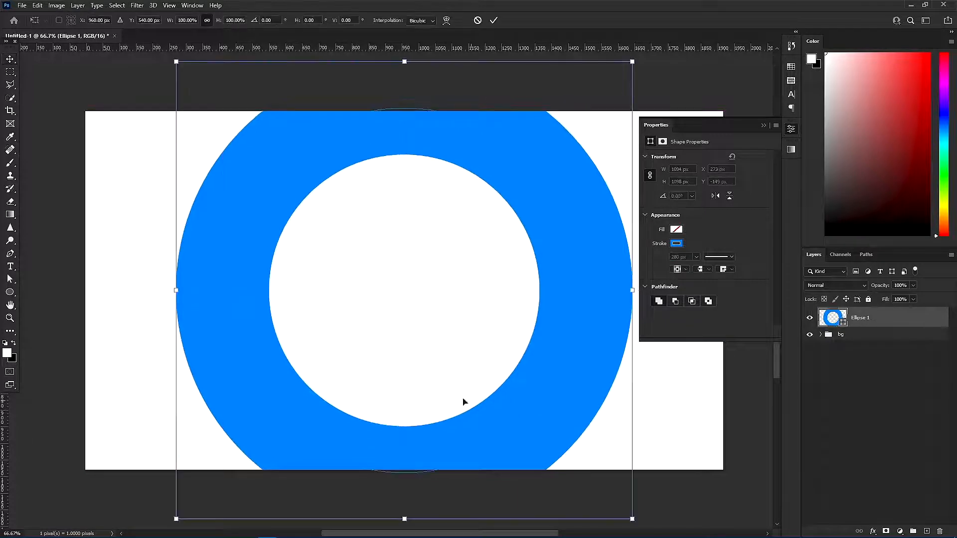
{"action": "left_click_drag", "start_coordinate": [175, 290], "coordinate": [25, 325]}
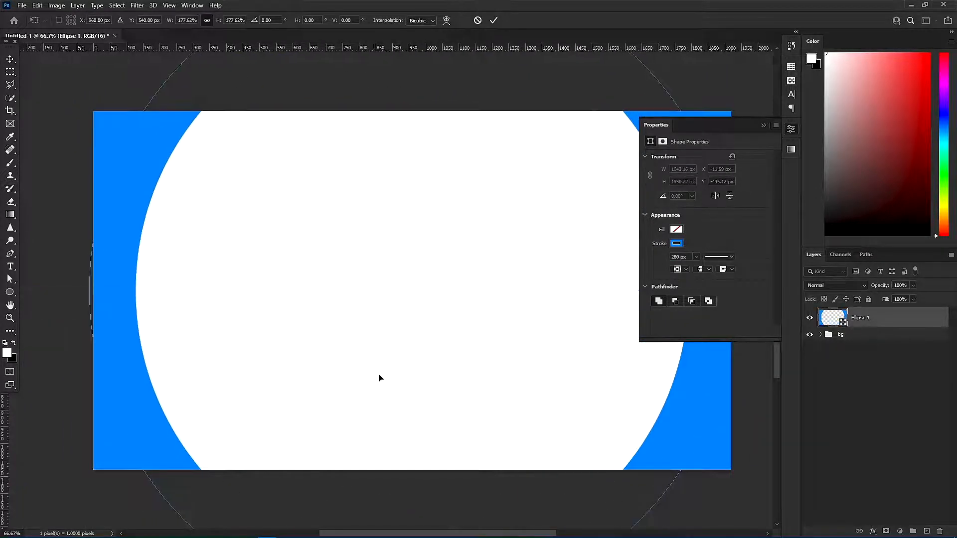
{"action": "key", "text": "Return"}
{"action": "left_click", "coordinate": [763, 127]}
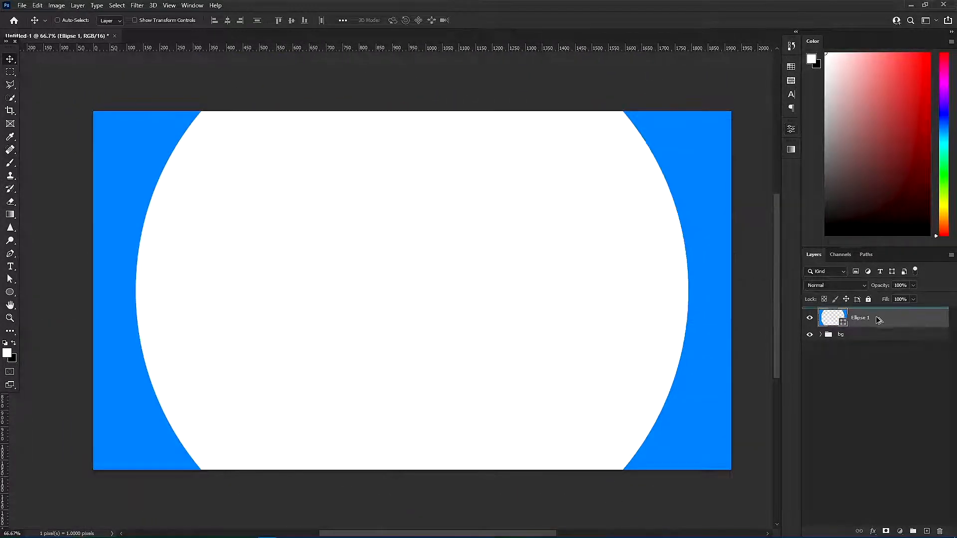
- Duplicate the ring and scale the copy down to about 75% around its center
{"action": "key", "text": "ctrl+j"}
{"action": "key", "text": "ctrl+t"}
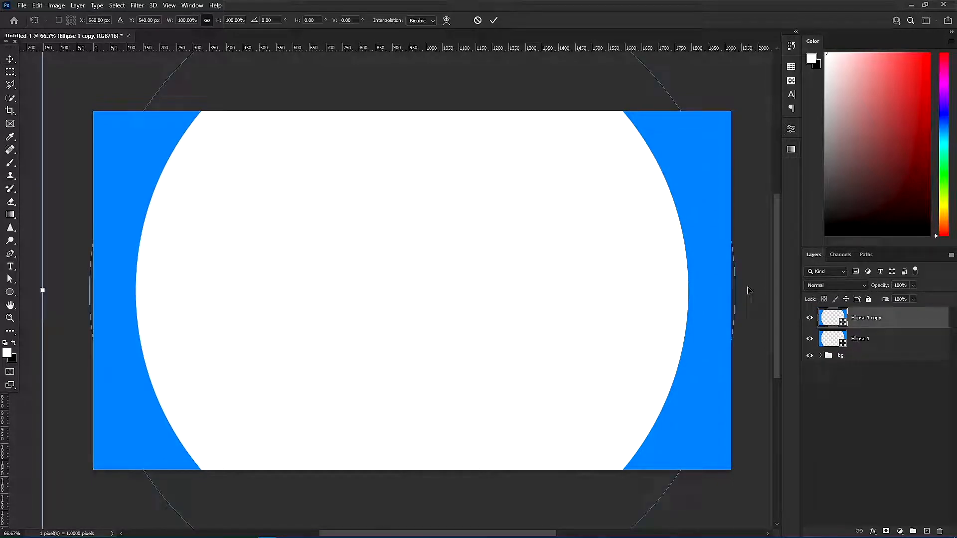
{"action": "left_click_drag", "start_coordinate": [42, 290], "coordinate": [135, 288]}
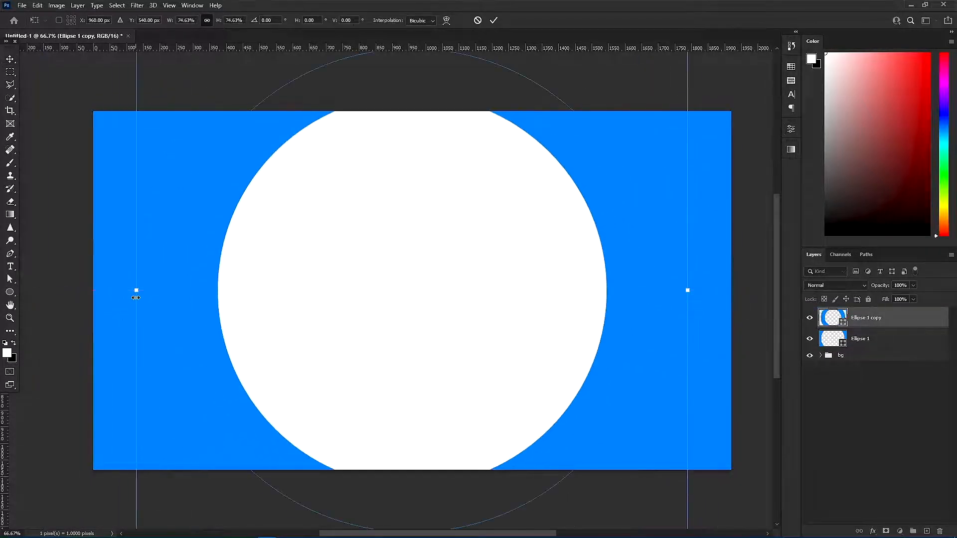
{"action": "key", "text": "Return"}
- Set the copied ring's stroke color to light blue 60adfb
{"action": "key", "text": "a"}
{"action": "left_click", "coordinate": [184, 21]}
{"action": "left_click", "coordinate": [246, 41]}
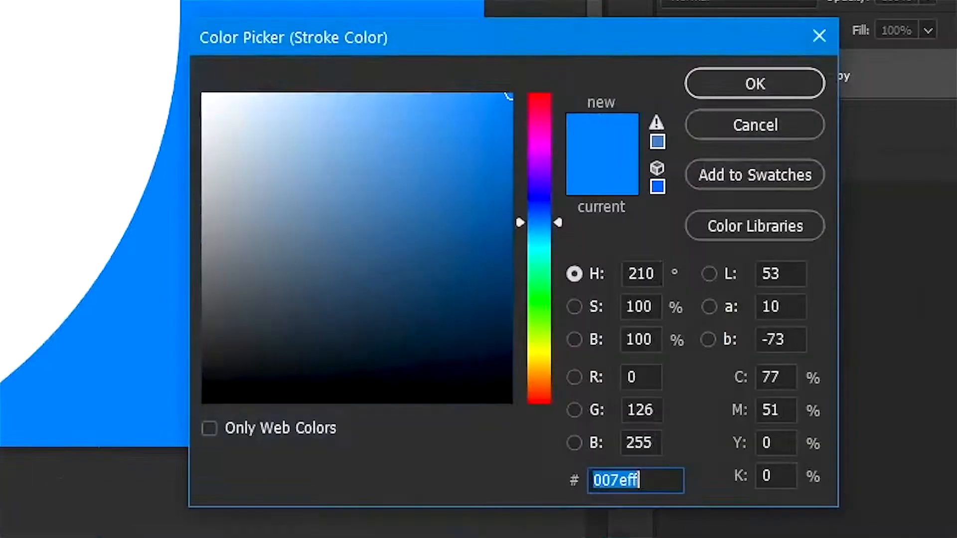
{"action": "type", "text": "60adf"}
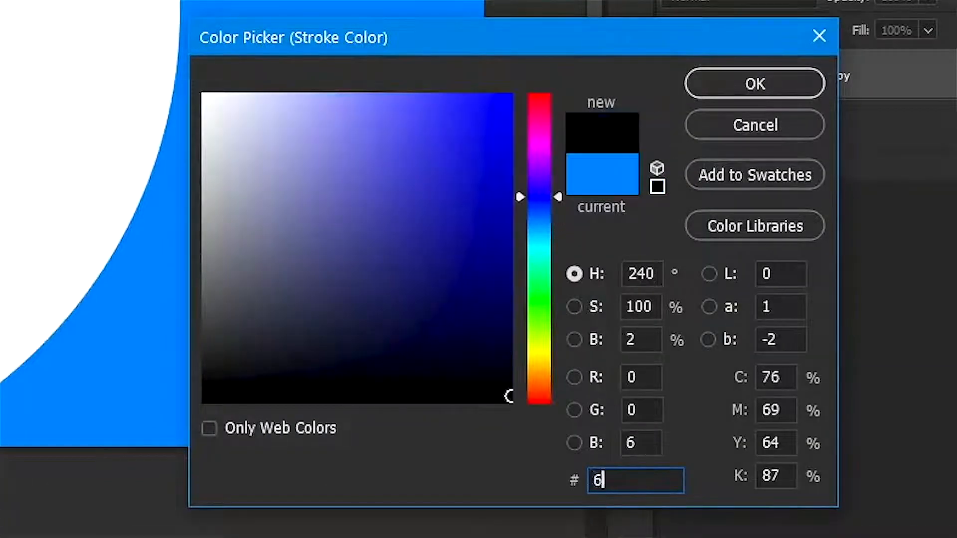
{"action": "type", "text": "b"}
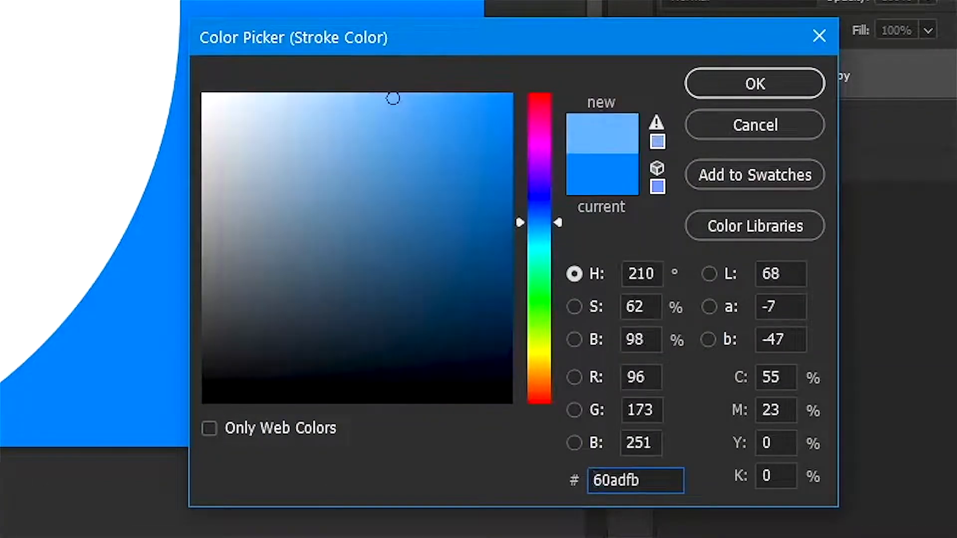
{"action": "key", "text": "Return"}
{"action": "key", "text": "Return"}
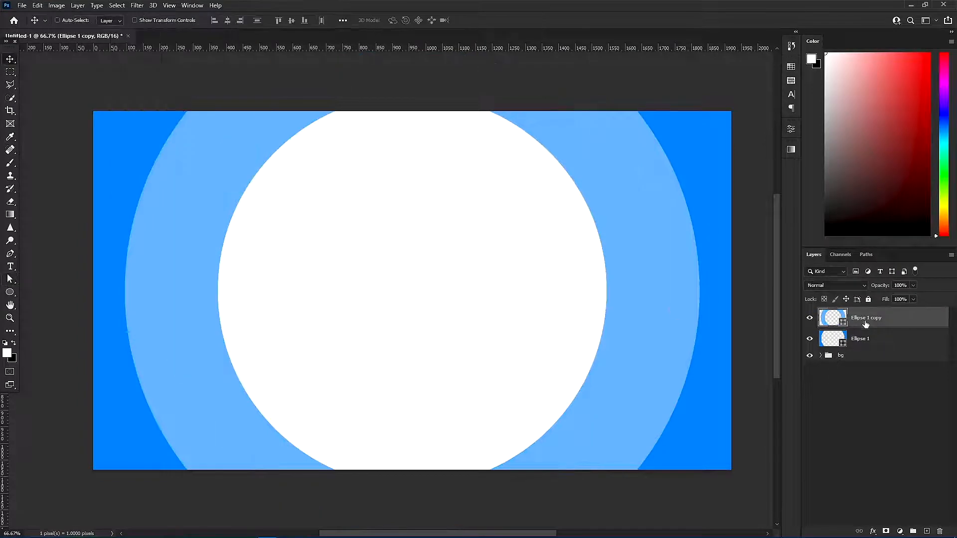
- Move the light blue ring's layer below Ellipse 1 and scale the ring up to about 112% around its center
{"action": "left_click_drag", "start_coordinate": [865, 324], "coordinate": [865, 346]}
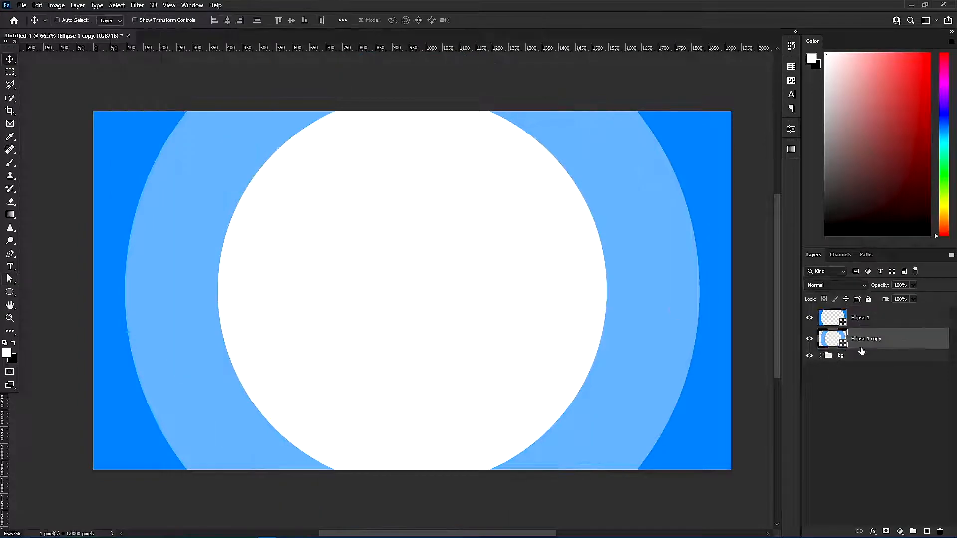
{"action": "key", "text": "ctrl+t"}
{"action": "left_click_drag", "start_coordinate": [700, 289], "coordinate": [732, 289]}
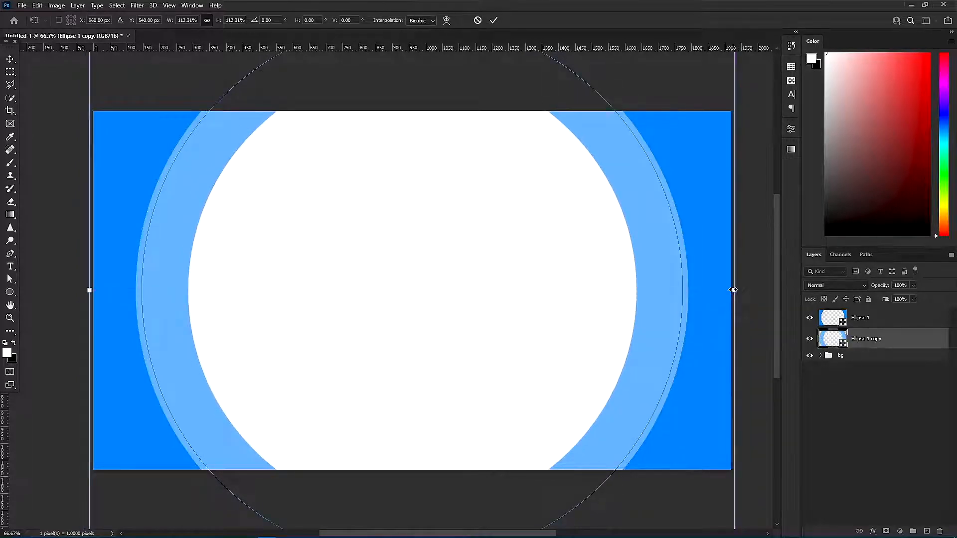
{"action": "key", "text": "Return"}
- Duplicate the light blue ring beneath itself and set the new copy's stroke to the recently used darker blue
{"action": "left_click_drag", "start_coordinate": [880, 344], "coordinate": [879, 350]}
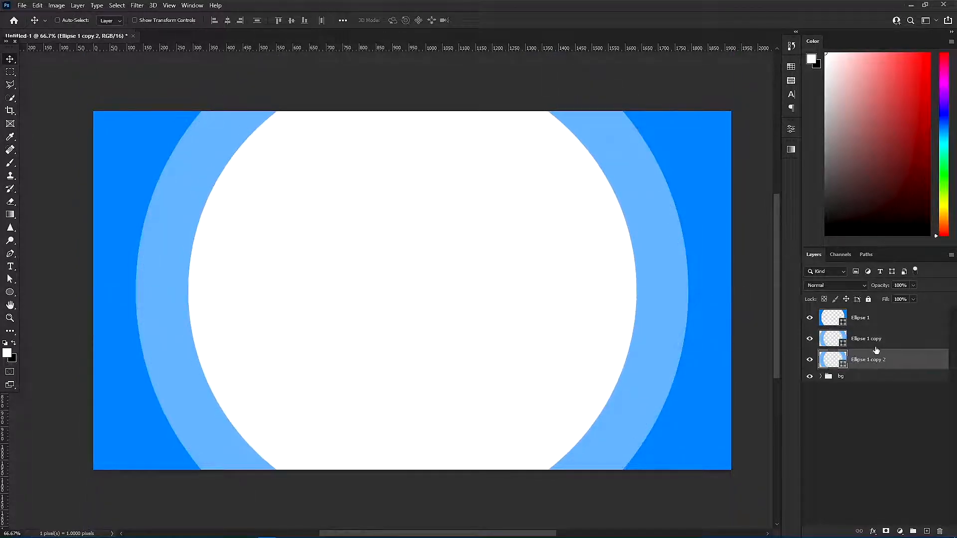
{"action": "key", "text": "a"}
{"action": "left_click", "coordinate": [187, 21]}
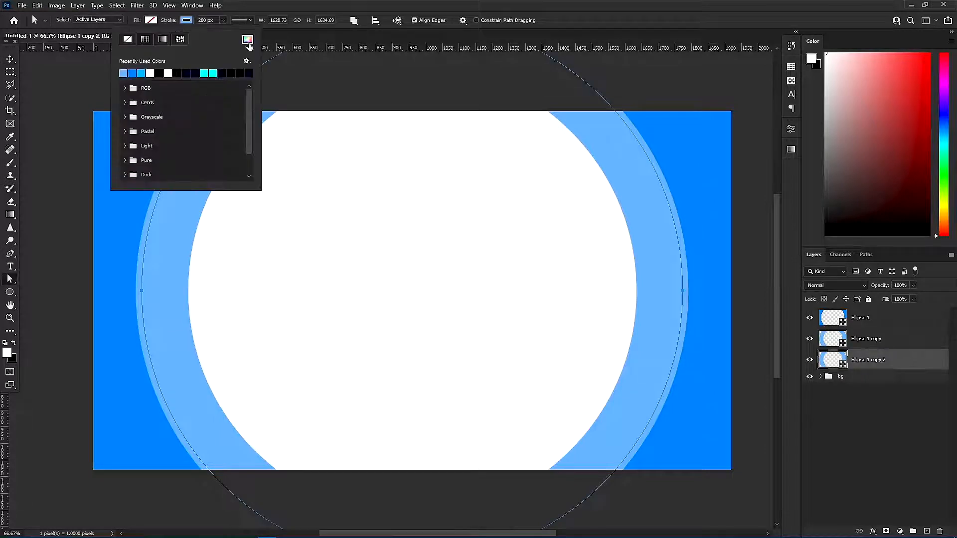
{"action": "left_click", "coordinate": [248, 40]}
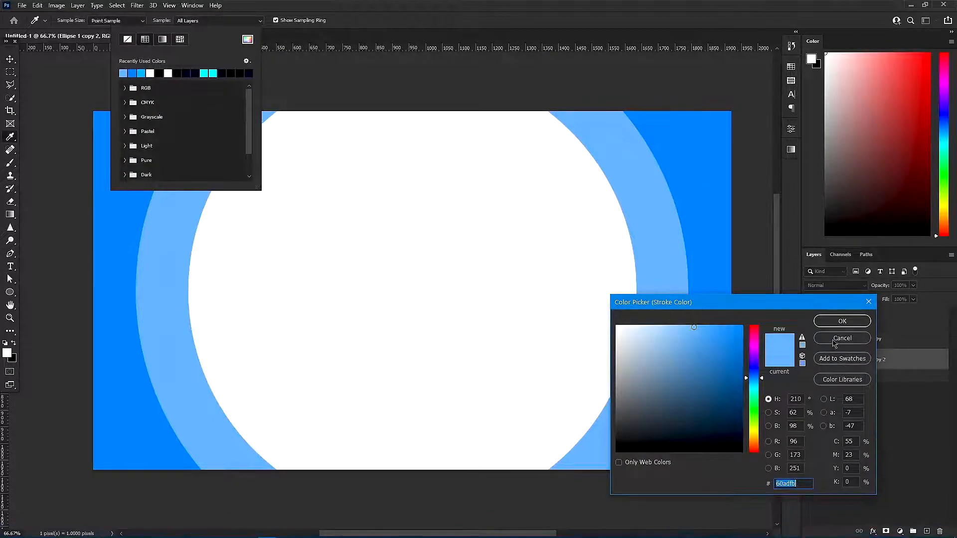
{"action": "key", "text": "Escape"}
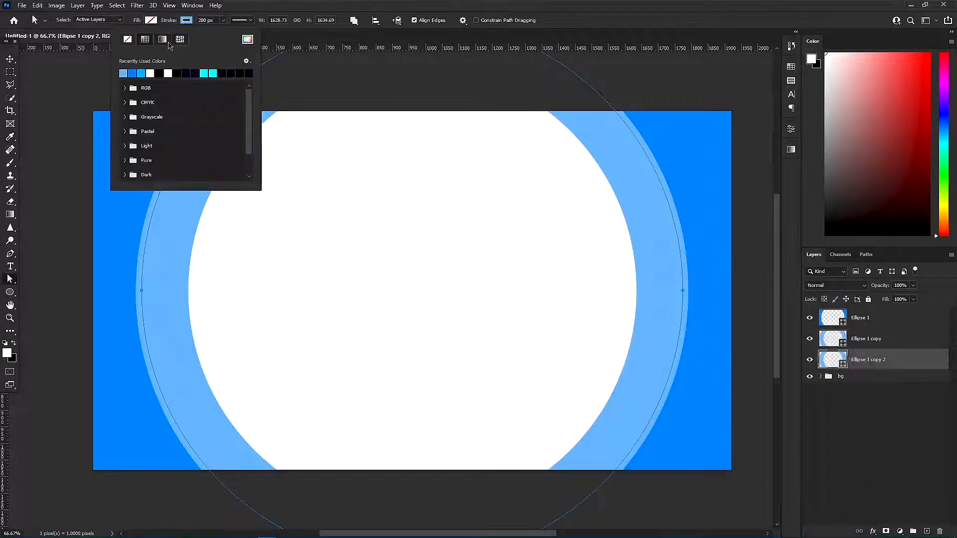
{"action": "left_click", "coordinate": [133, 73]}
{"action": "left_click", "coordinate": [8, 60]}
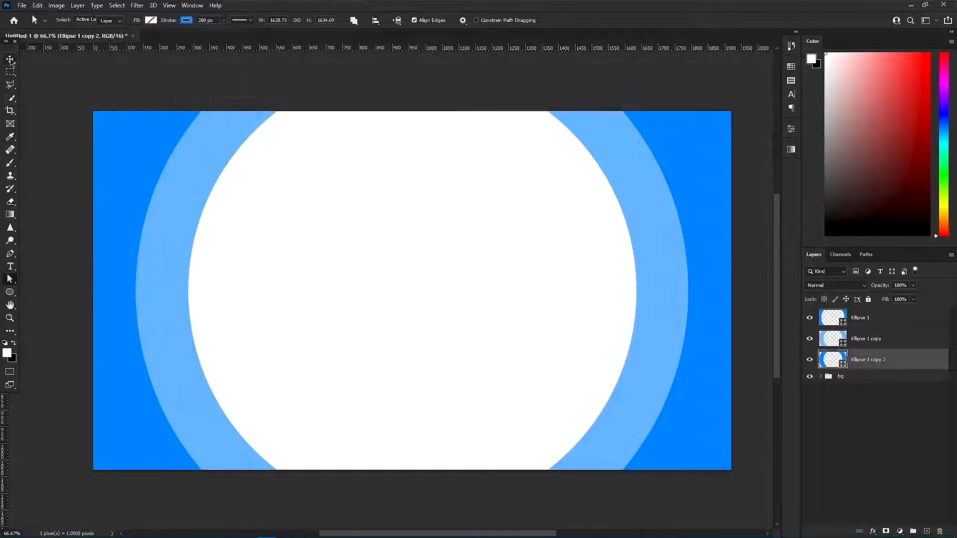
- Scale the new darker blue ring down around its center to about 1345 px wide, inside the light blue ring
{"action": "key", "text": "ctrl+t"}
{"action": "mouse_move", "coordinate": [93, 291]}
{"action": "left_mouse_down"}
{"action": "mouse_move", "coordinate": [177, 289]}
{"action": "mouse_move", "coordinate": [150, 289]}
{"action": "left_mouse_up"}
{"action": "key", "text": "Return"}
- Duplicate the inner darker blue ring, place the copy beneath it and change the copy's stroke to the light blue
{"action": "key", "text": "ctrl+j"}
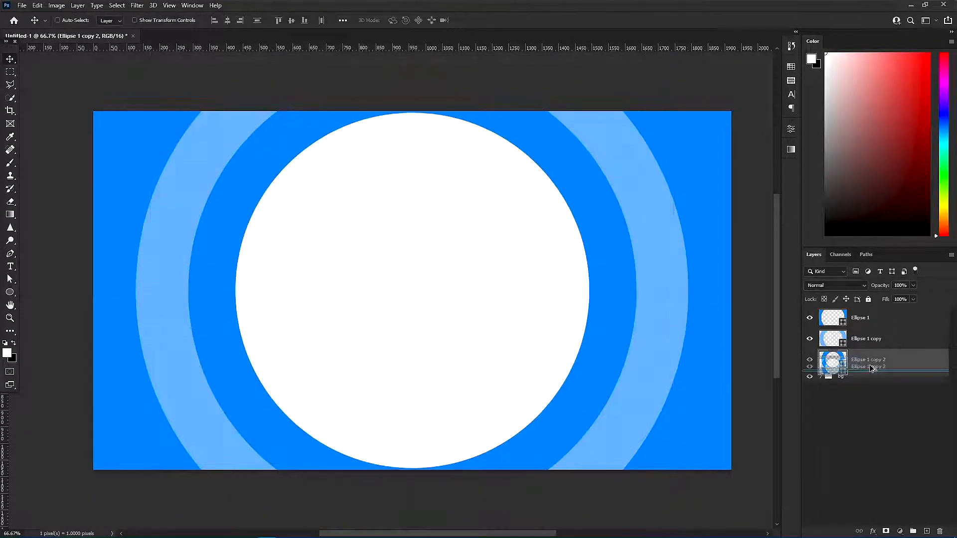
{"action": "key", "text": "ctrl+bracketleft"}
{"action": "key", "text": "a"}
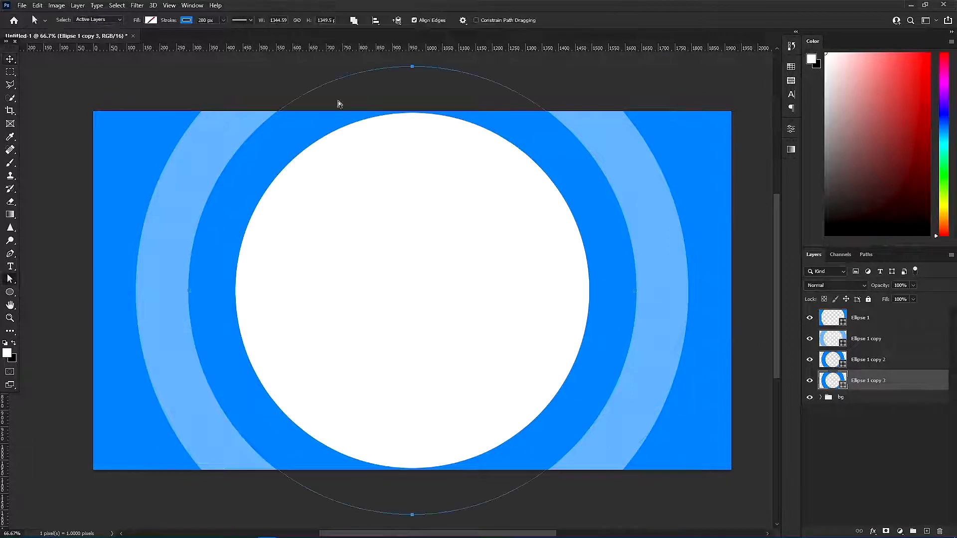
{"action": "left_click", "coordinate": [187, 21]}
{"action": "left_click", "coordinate": [919, 388]}
- Scale the innermost light blue ring down to about 79% around its center
{"action": "key", "text": "ctrl+t"}
{"action": "left_click_drag", "start_coordinate": [636, 290], "coordinate": [590, 292]}
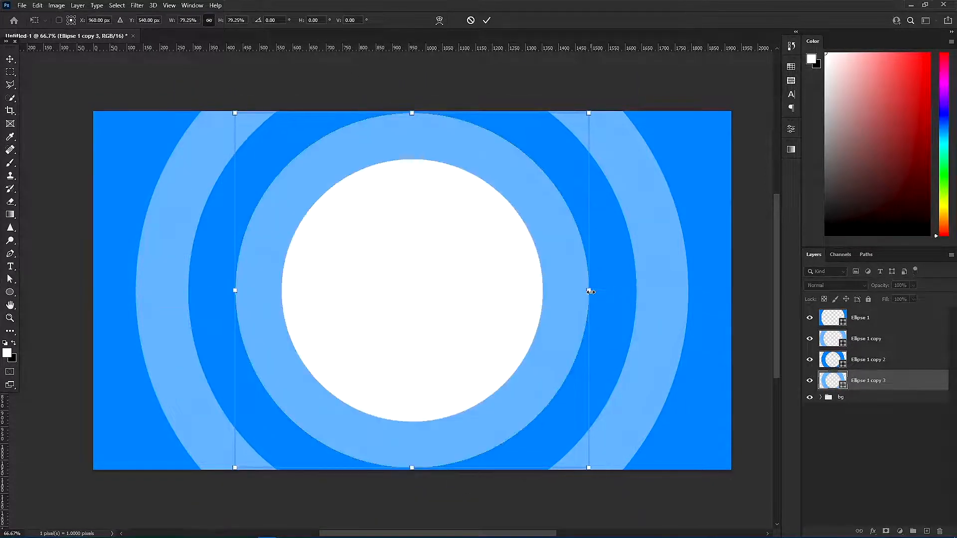
{"action": "key", "text": "Return"}
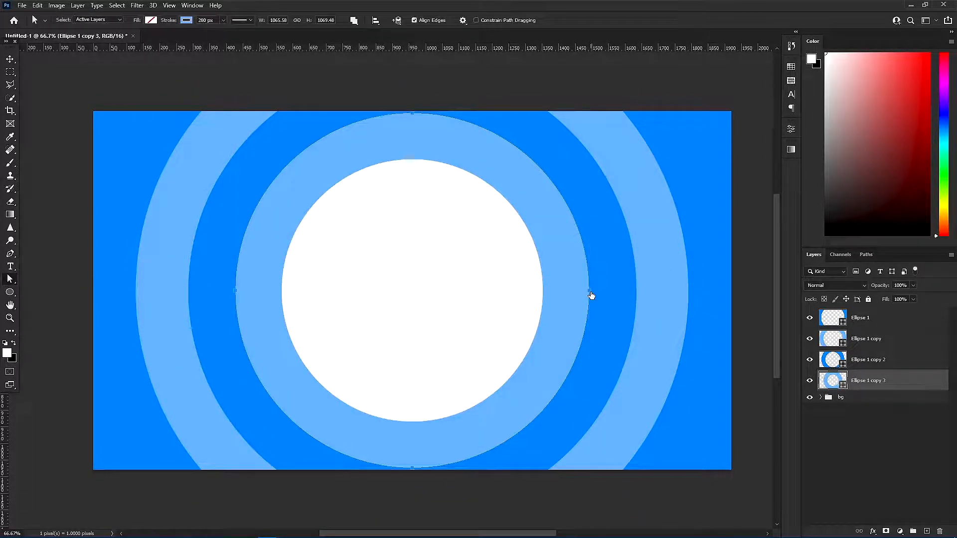
- Duplicate the innermost light blue ring beneath itself and set the copy's stroke to the recently used darker blue
{"action": "left_click_drag", "start_coordinate": [873, 385], "coordinate": [872, 399], "text": "alt"}
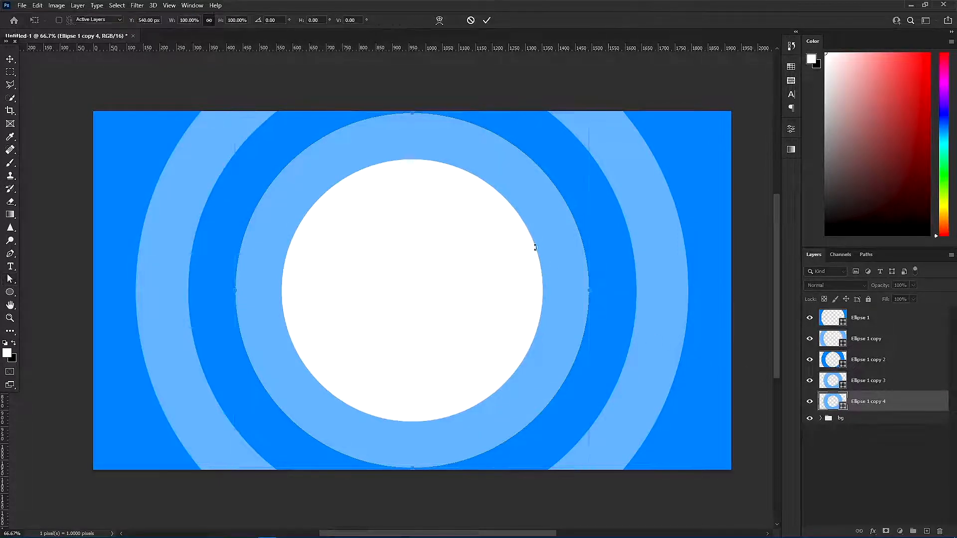
{"action": "left_click", "coordinate": [151, 20]}
{"action": "left_click", "coordinate": [132, 74]}
{"action": "key", "text": "Escape"}
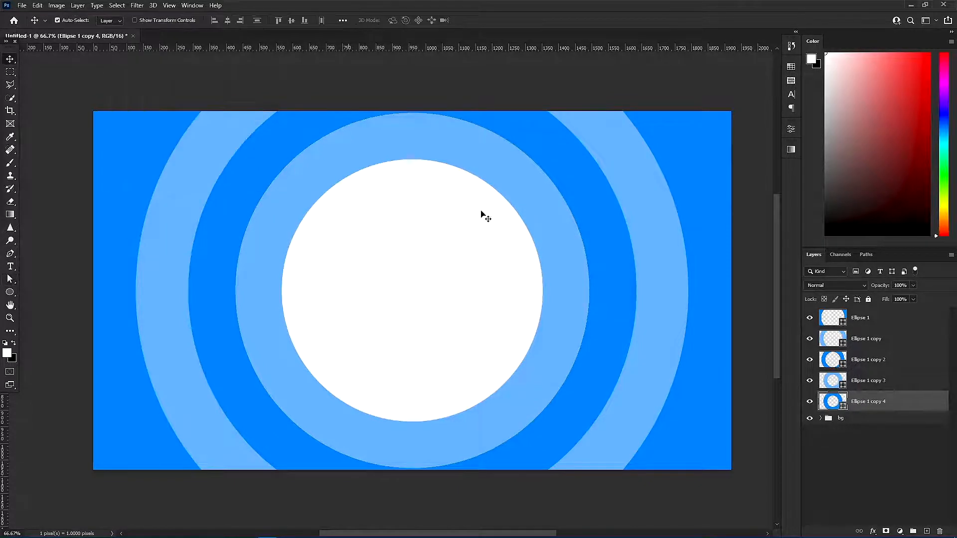
- Scale the new darker blue ring down around its center to about 785 px wide
{"action": "key", "text": "ctrl+t"}
{"action": "left_click_drag", "start_coordinate": [633, 290], "coordinate": [577, 291], "text": "alt"}
{"action": "key", "text": "Return"}
- Duplicate the innermost darker blue ring beneath itself, remove the copy's stroke and fill it with the recently used light blue
{"action": "key", "text": "ctrl+j"}
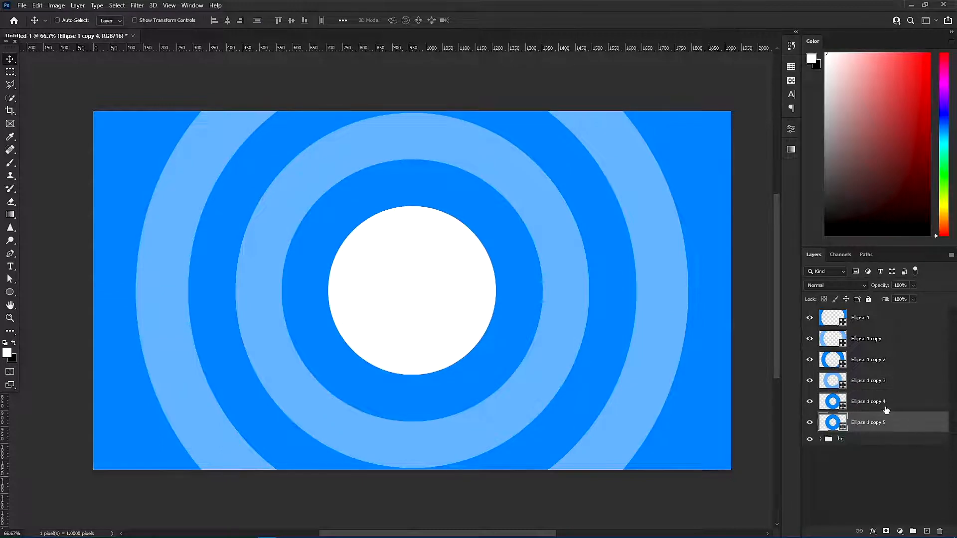
{"action": "key", "text": "a"}
{"action": "left_click", "coordinate": [186, 20]}
{"action": "left_click", "coordinate": [128, 39]}
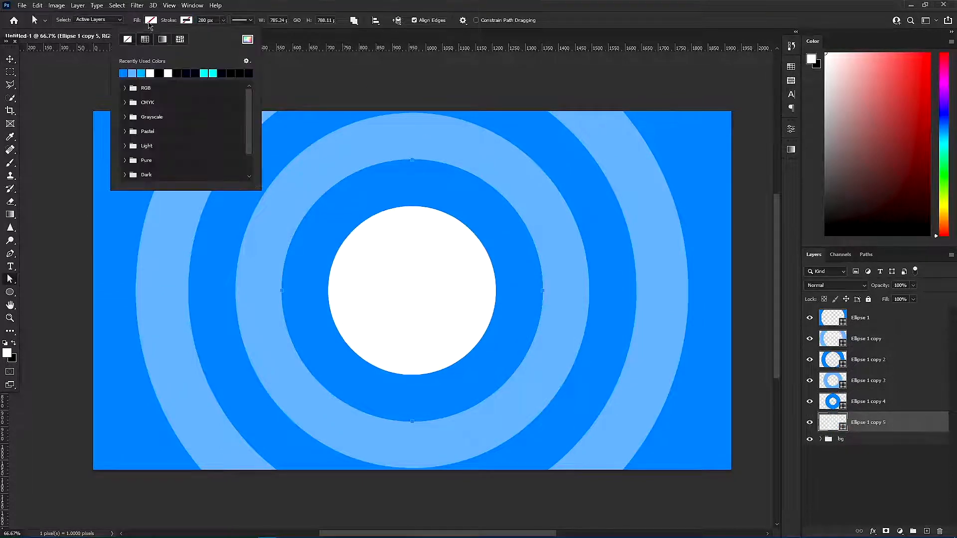
{"action": "left_click", "coordinate": [151, 20]}
{"action": "left_click", "coordinate": [95, 72]}
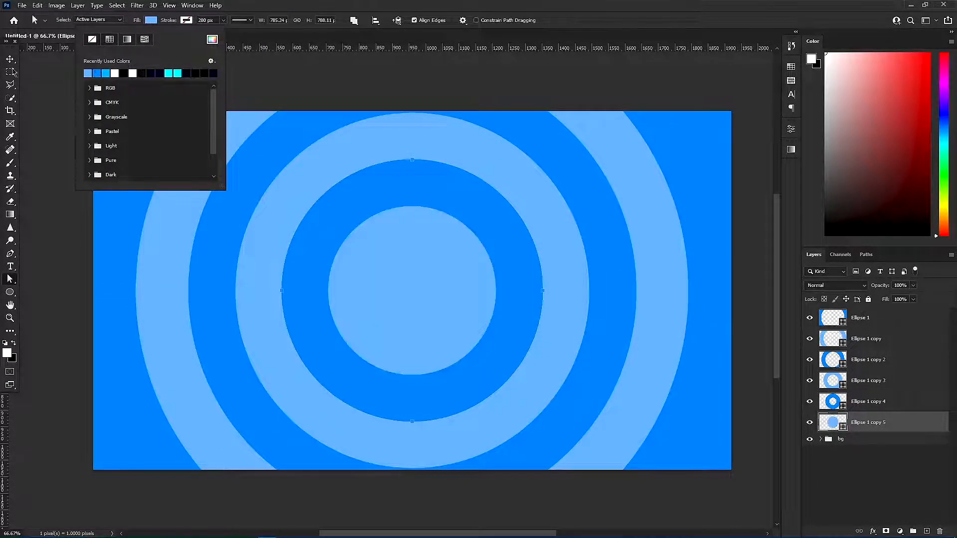
{"action": "key", "text": "Escape"}
{"action": "key", "text": "v"}
- Add a black Drop Shadow in Linear Burn mode to the Ellipse 1 layer
{"action": "left_click", "coordinate": [887, 321]}
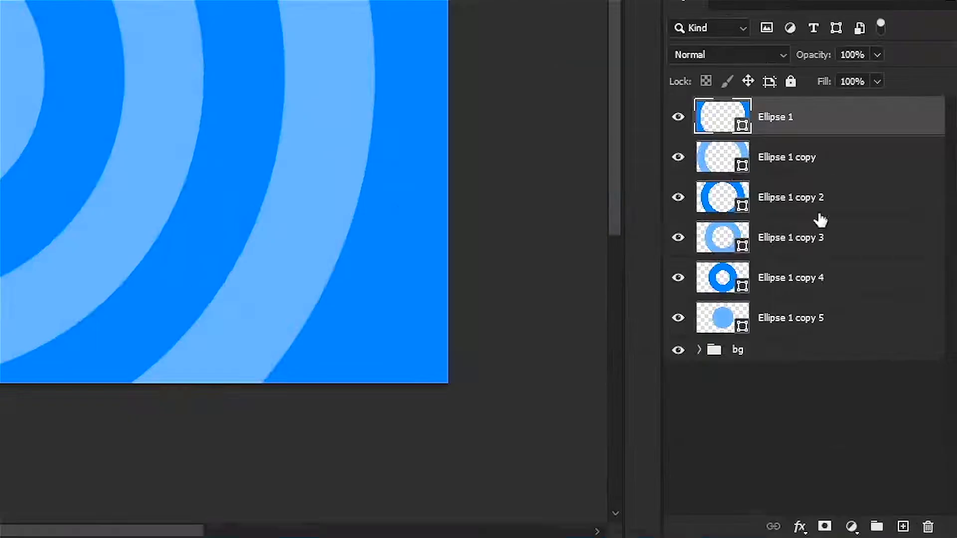
{"action": "left_click", "coordinate": [872, 531]}
{"action": "left_click", "coordinate": [879, 523]}
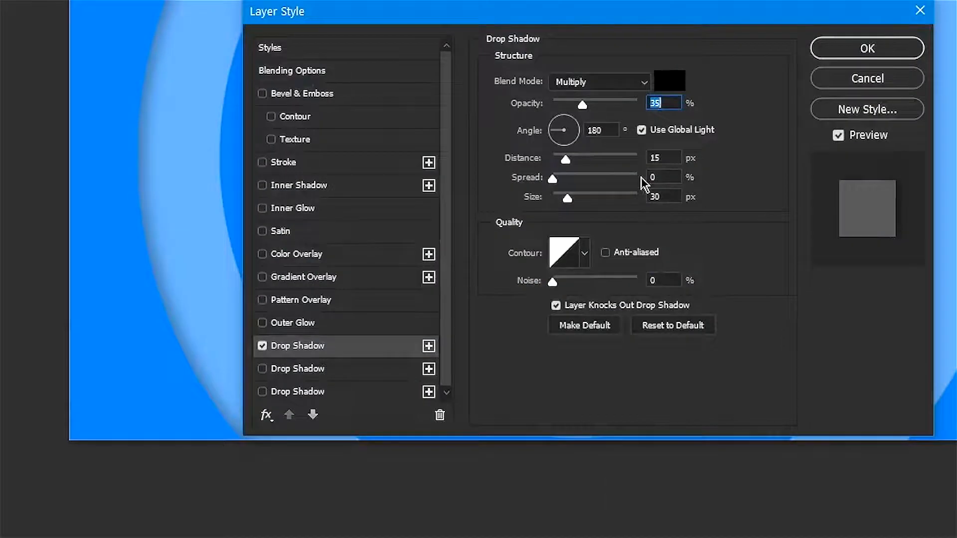
{"action": "left_click", "coordinate": [634, 81]}
{"action": "left_click", "coordinate": [615, 173]}
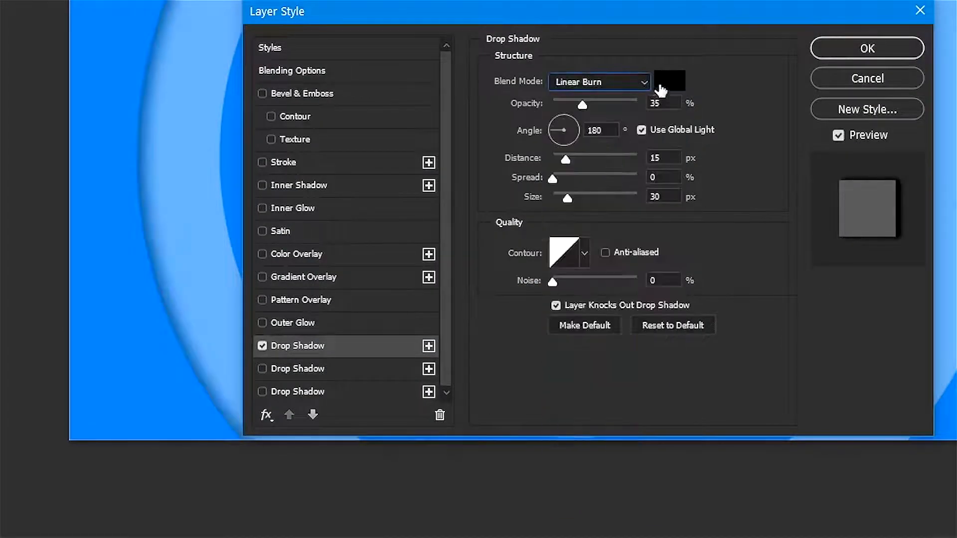
{"action": "left_click", "coordinate": [663, 87]}
{"action": "key", "text": "Return"}
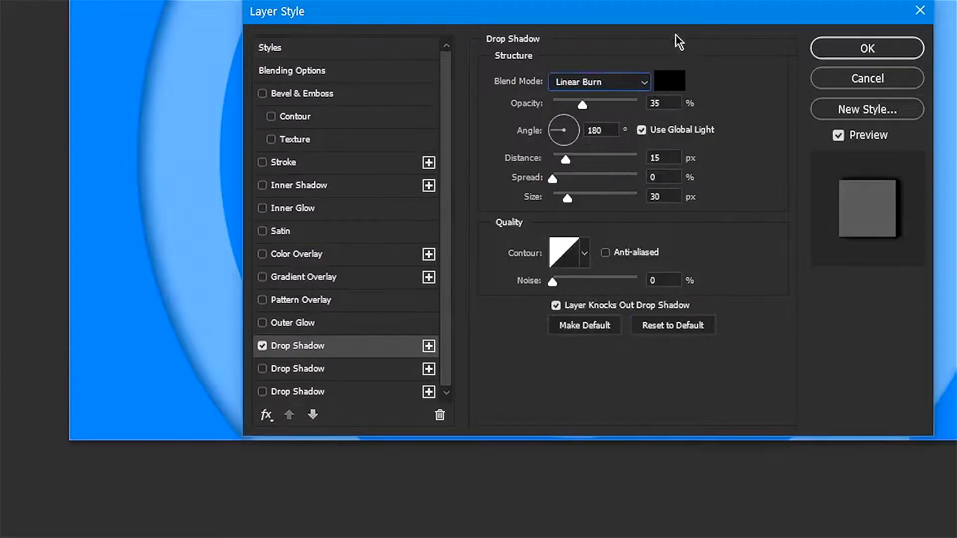
- Set the drop shadow to 70% opacity, 3 px distance, 80 px size and 1% noise
{"action": "left_click_drag", "start_coordinate": [649, 19], "coordinate": [666, 56]}
{"action": "double_click", "coordinate": [673, 140]}
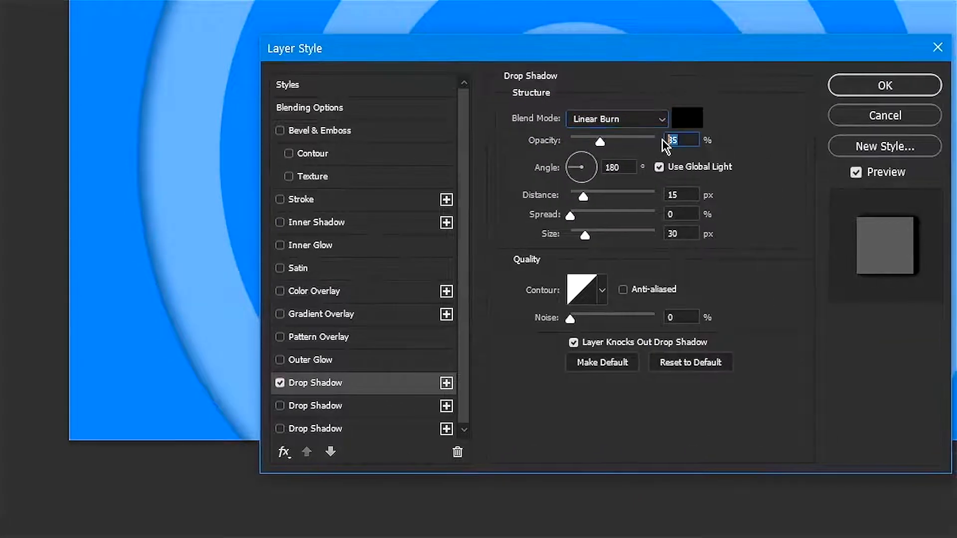
{"action": "type", "text": "70"}
{"action": "double_click", "coordinate": [681, 195]}
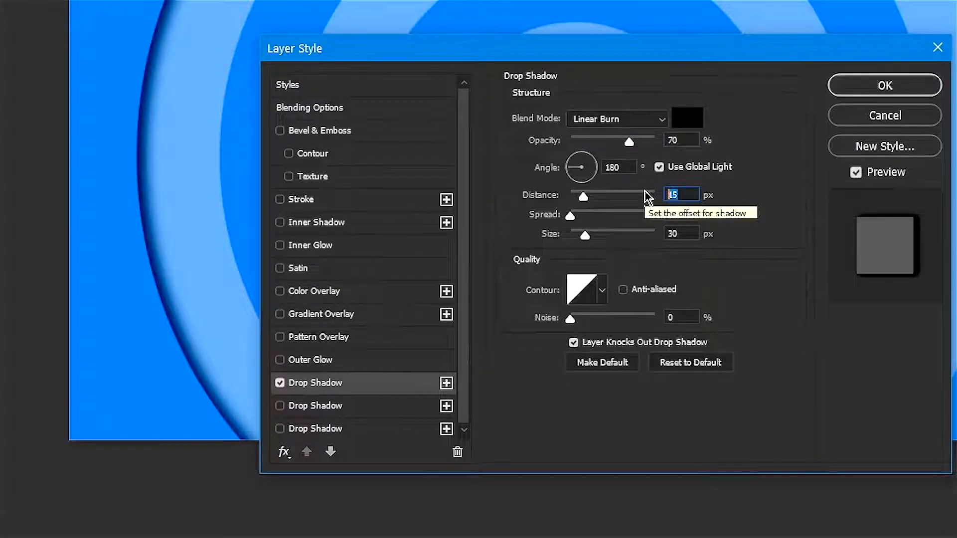
{"action": "type", "text": "3"}
{"action": "double_click", "coordinate": [668, 233]}
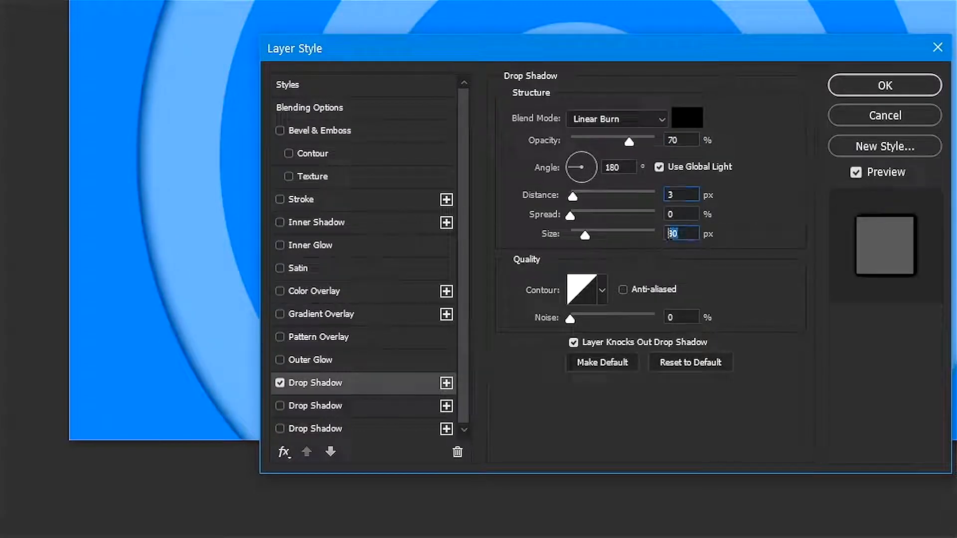
{"action": "type", "text": "80"}
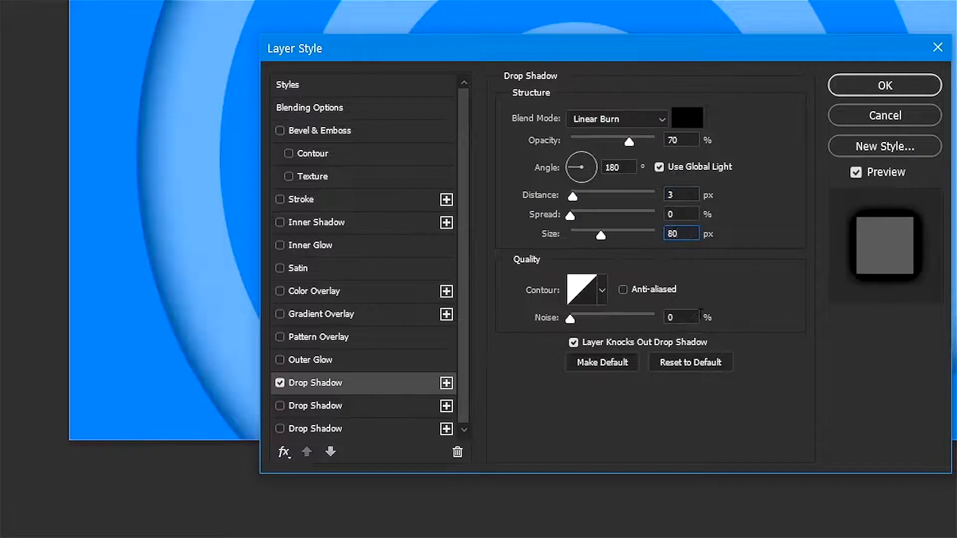
{"action": "double_click", "coordinate": [699, 313]}
{"action": "type", "text": "1"}
- Add a Bevel & Emboss effect with 400% depth, 1 px size and 1 px soften
{"action": "left_click", "coordinate": [285, 133]}
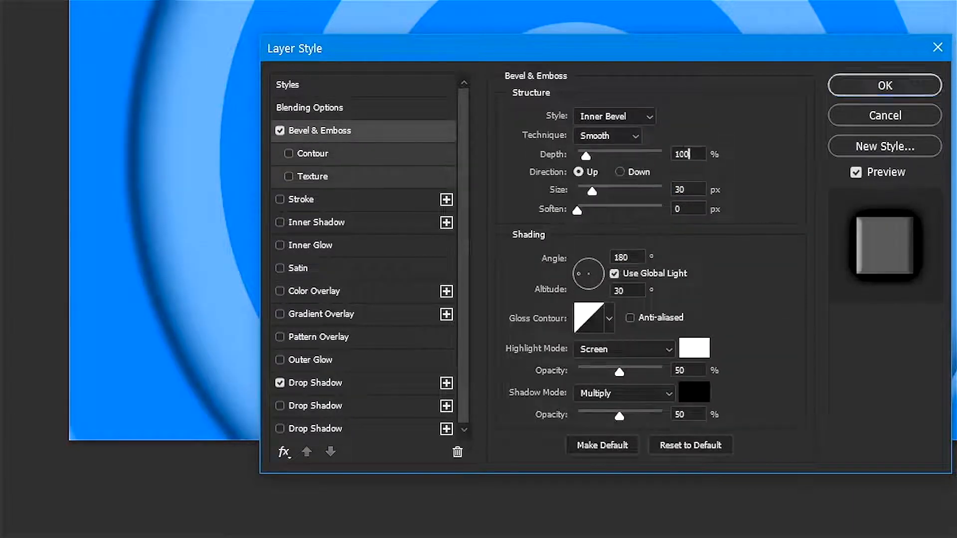
{"action": "double_click", "coordinate": [689, 154]}
{"action": "type", "text": "400"}
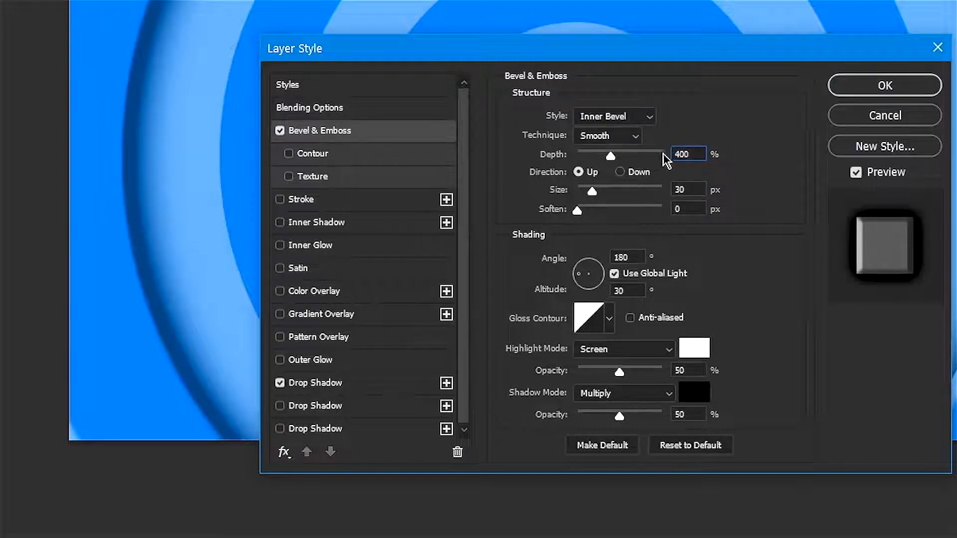
{"action": "left_click_drag", "start_coordinate": [695, 193], "coordinate": [649, 212]}
{"action": "type", "text": "11"}
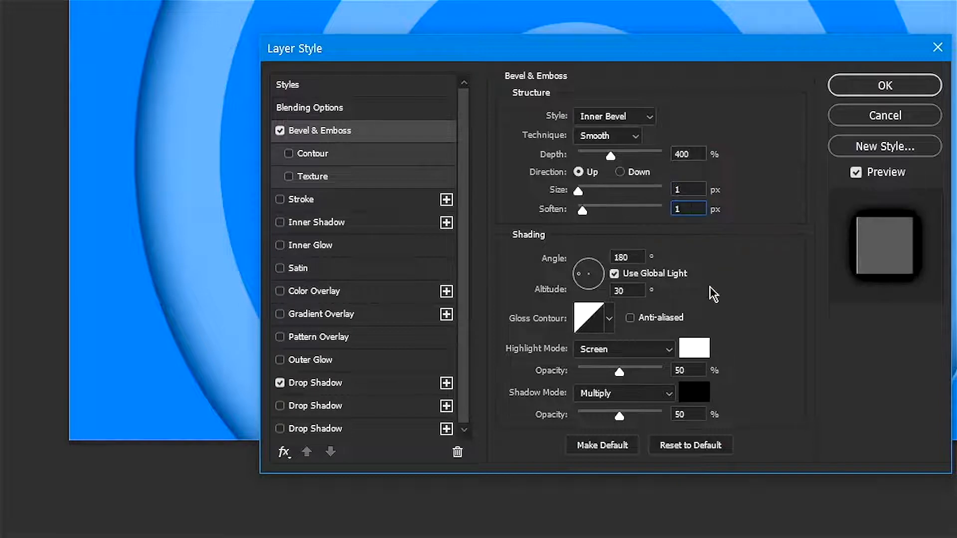
- Set the bevel's highlight to white in Normal mode and its shadow to Normal mode at 0% opacity
{"action": "left_click", "coordinate": [694, 348]}
{"action": "left_click", "coordinate": [956, 200]}
{"action": "left_click", "coordinate": [623, 351]}
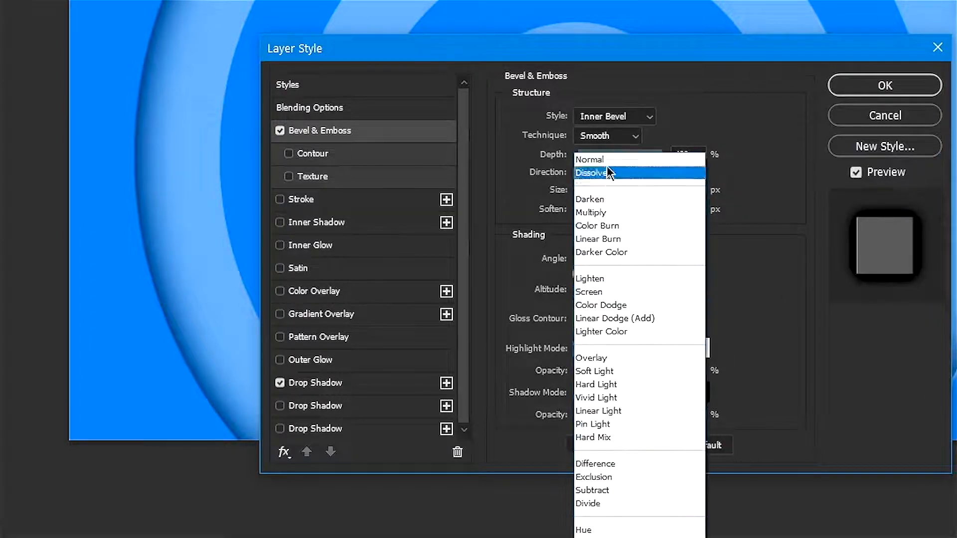
{"action": "left_click", "coordinate": [605, 159]}
{"action": "left_click", "coordinate": [623, 393]}
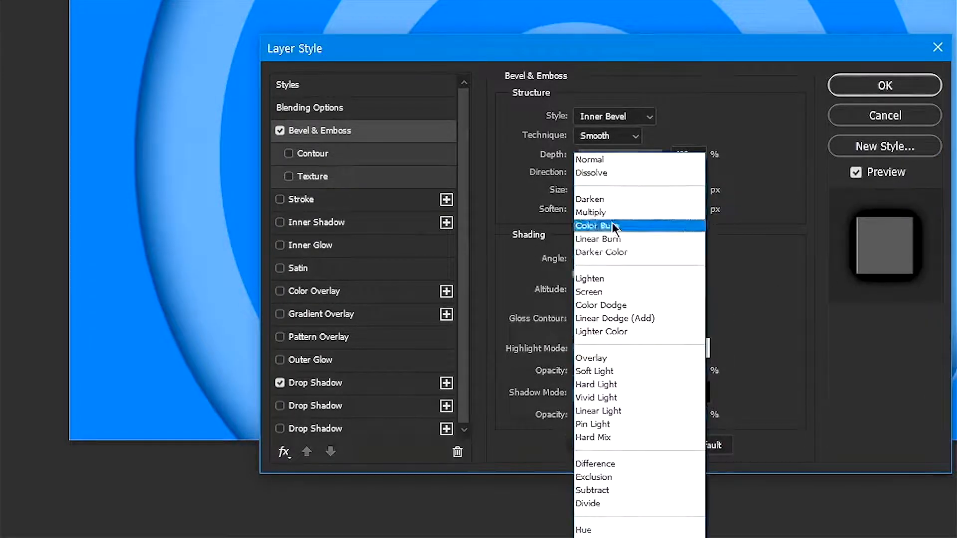
{"action": "left_click", "coordinate": [609, 159]}
{"action": "left_click_drag", "start_coordinate": [583, 414], "coordinate": [574, 414]}
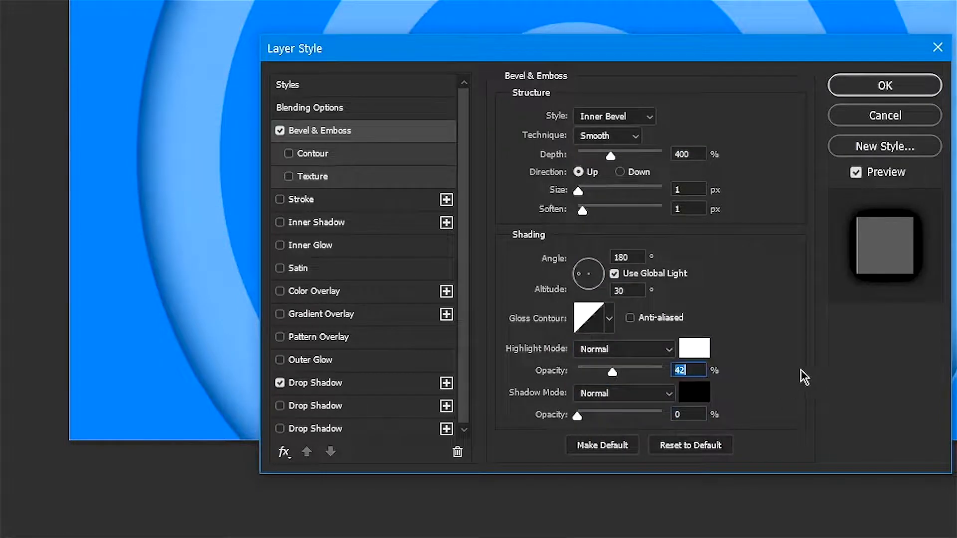
- Try a highlight opacity of 50% for the bevel
{"action": "key", "text": "Up"}
{"action": "key", "text": "Up"}
{"action": "key", "text": "Up"}
{"action": "key", "text": "Up"}
{"action": "key", "text": "Up"}
{"action": "key", "text": "Up"}
{"action": "key", "text": "Up"}
{"action": "key", "text": "Up"}
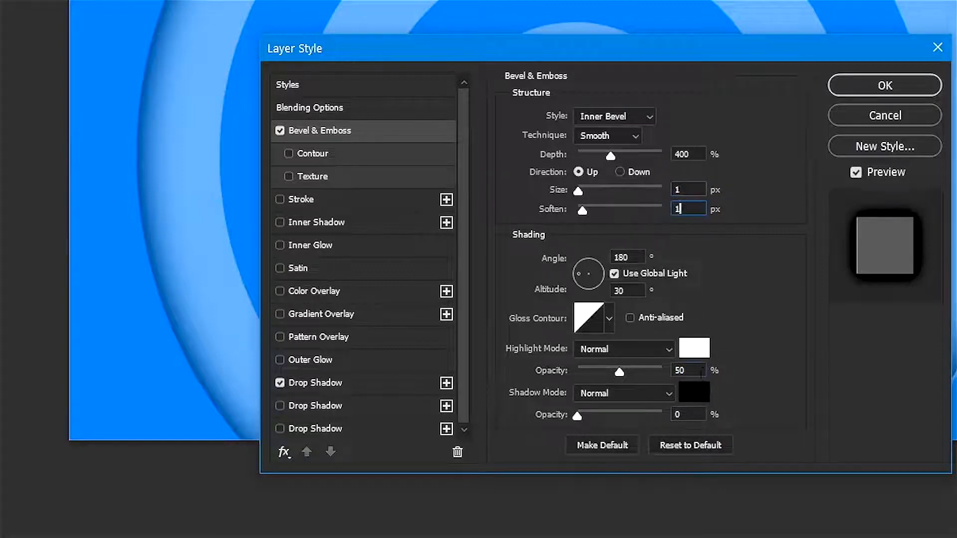
- Set the bevel's highlight opacity to 35% and the shading angle to 180°, and apply the layer style
{"action": "type", "text": "35"}
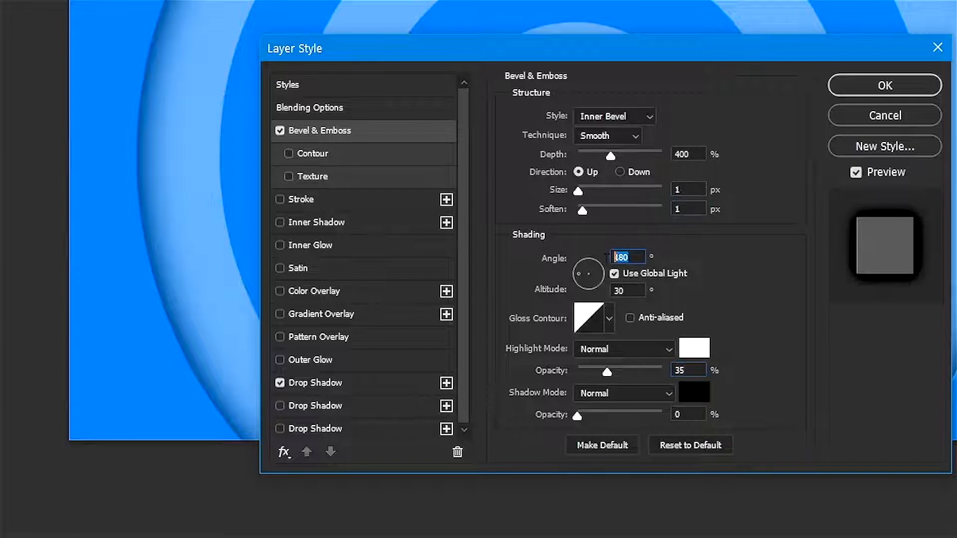
{"action": "type", "text": "180"}
{"action": "left_click", "coordinate": [866, 93]}
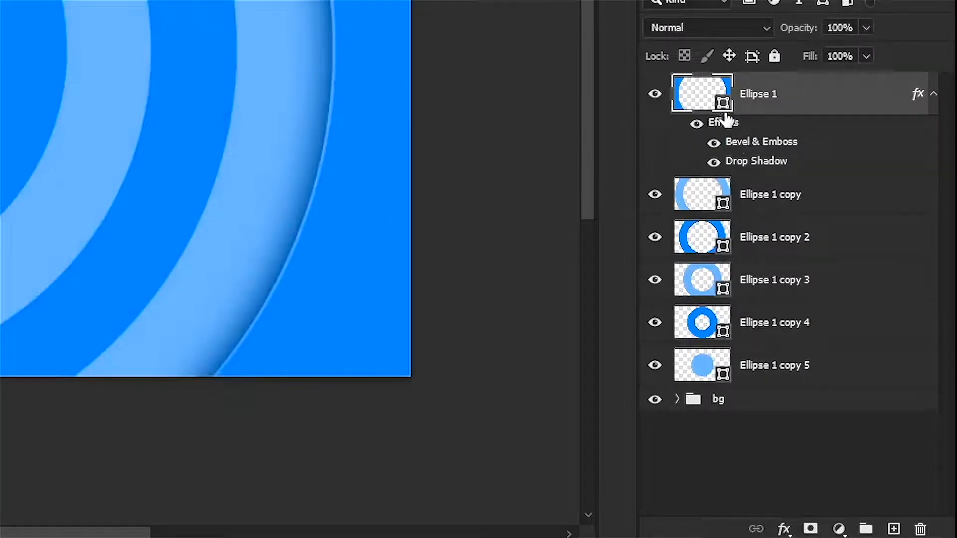
- Copy the effects of Ellipse 1 to each of the five Ellipse 1 copy layers
{"action": "left_click_drag", "start_coordinate": [725, 122], "coordinate": [786, 311]}
{"action": "left_click_drag", "start_coordinate": [728, 227], "coordinate": [773, 398]}
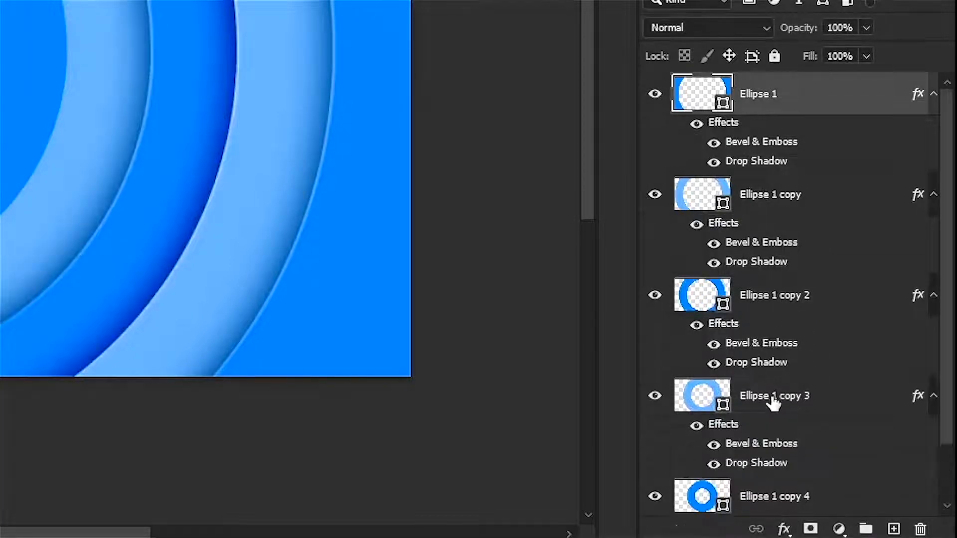
{"action": "scroll", "coordinate": [773, 400], "scroll_direction": "down", "scroll_amount": 2}
{"action": "left_click_drag", "start_coordinate": [735, 355], "coordinate": [768, 430]}
{"action": "scroll", "coordinate": [768, 432], "scroll_direction": "down", "scroll_amount": 1}
{"action": "left_click_drag", "start_coordinate": [731, 398], "coordinate": [771, 472]}
{"action": "scroll", "coordinate": [772, 473], "scroll_direction": "up", "scroll_amount": 3}
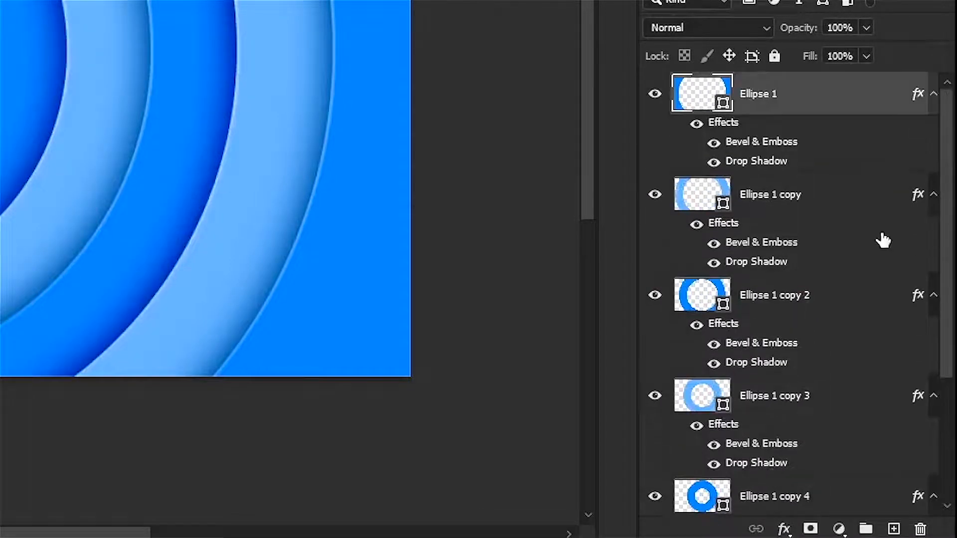
- Select all six ellipse layers, collapse their effects lists and group the layers as Design
{"action": "scroll", "coordinate": [877, 234], "scroll_direction": "down", "scroll_amount": 4}
{"action": "left_click", "coordinate": [771, 411], "text": "shift"}
{"action": "scroll", "coordinate": [777, 403], "scroll_direction": "up", "scroll_amount": 4}
{"action": "left_click", "coordinate": [933, 94], "text": "alt"}
{"action": "right_click", "coordinate": [876, 273]}
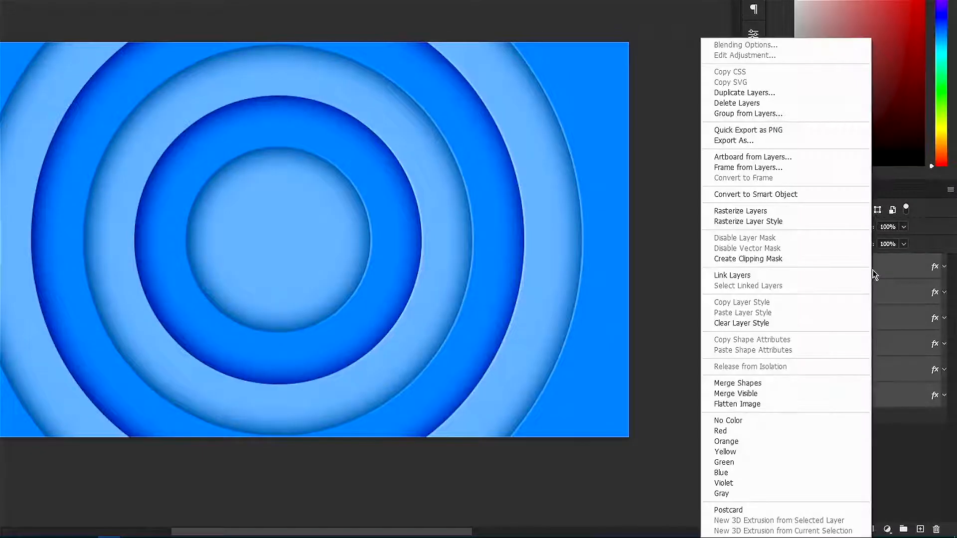
{"action": "left_click", "coordinate": [773, 114]}
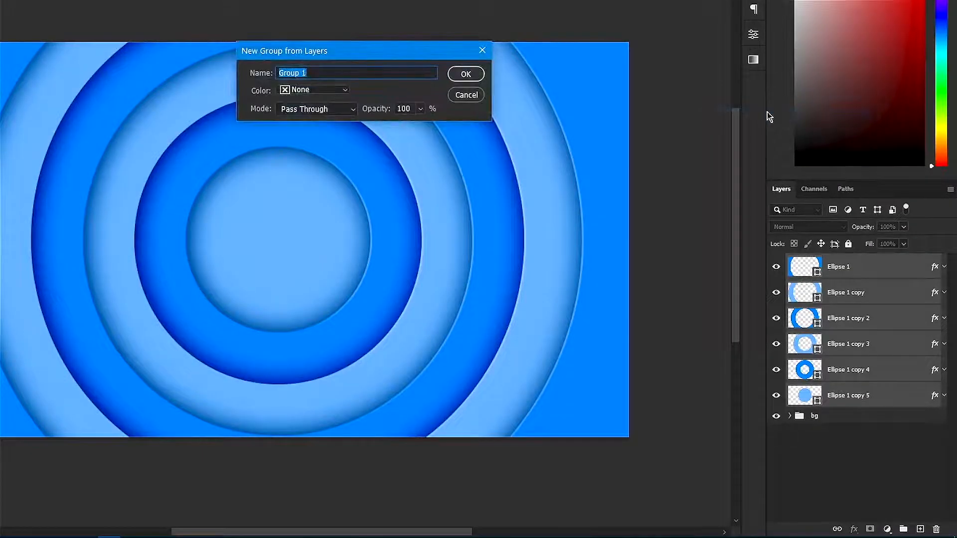
{"action": "type", "text": "Design"}
{"action": "key", "text": "Return"}
- Expand the Design group and briefly hide and show the Ellipse 1 copy 4 ring to identify it
{"action": "left_click", "coordinate": [794, 384]}
{"action": "left_click", "coordinate": [776, 385]}
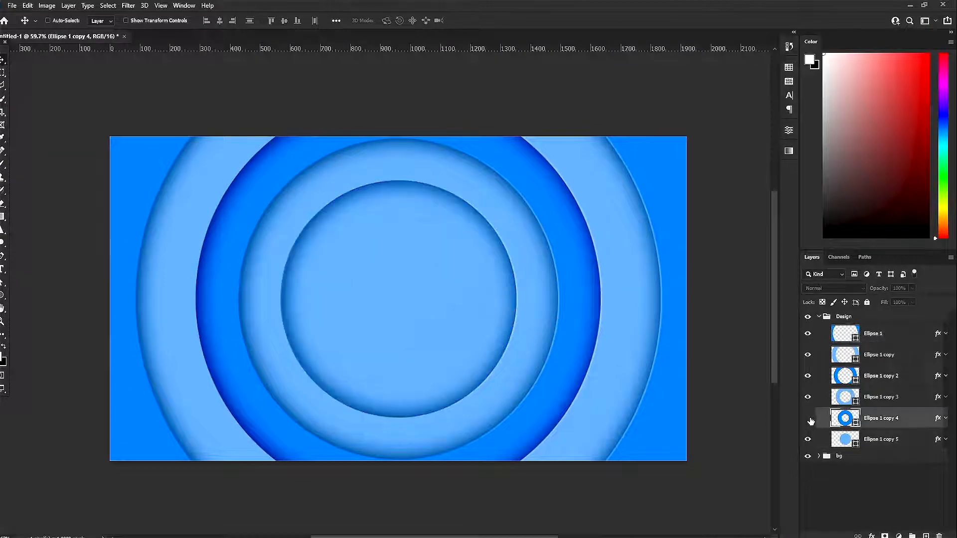
{"action": "left_click", "coordinate": [808, 418]}
- Scale the Ellipse 1 copy 2 ring down slightly around its center
{"action": "left_click", "coordinate": [840, 403]}
{"action": "left_click", "coordinate": [840, 375]}
{"action": "key", "text": "ctrl+t"}
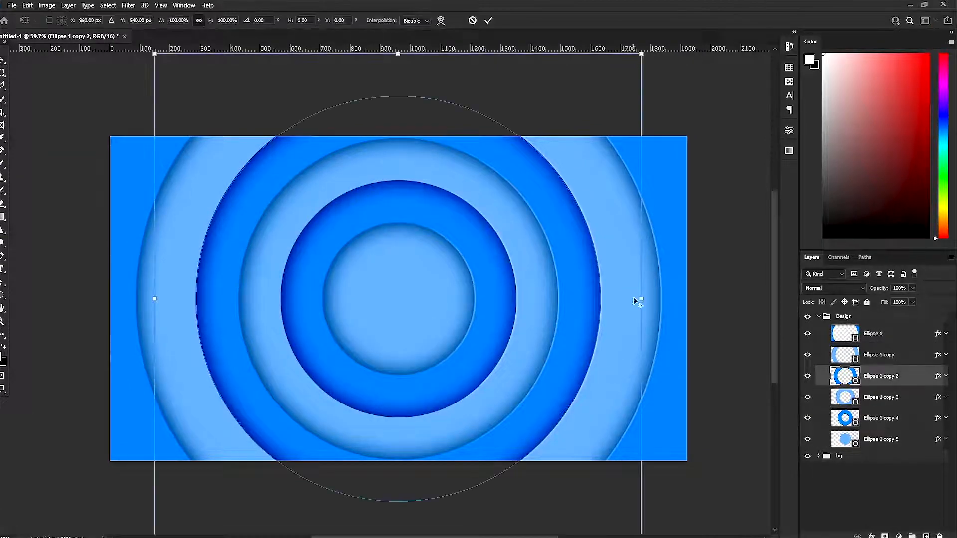
{"action": "left_click_drag", "start_coordinate": [641, 300], "coordinate": [588, 300]}
{"action": "key", "text": "Return"}
- Rescale the Ellipse 1 copy 3 and Ellipse 1 copy 4 rings around their centers
{"action": "left_click", "coordinate": [843, 397]}
{"action": "key", "text": "ctrl+t"}
{"action": "key", "text": "Return"}
{"action": "left_click", "coordinate": [843, 418]}
{"action": "key", "text": "ctrl+t"}
{"action": "key", "text": "Return"}
- Delete the innermost light blue circle and fill the center with the recently used darker blue
{"action": "key", "text": "Delete"}
{"action": "key", "text": "a"}
{"action": "left_click", "coordinate": [142, 20]}
{"action": "left_click", "coordinate": [80, 64]}
{"action": "key", "text": "Return"}
{"action": "key", "text": "v"}
- Adjust the scale of the inner light blue ring, Ellipse 1 copy 3, around its center
{"action": "left_click", "coordinate": [843, 398]}
{"action": "key", "text": "ctrl+t"}
{"action": "key", "text": "Return"}
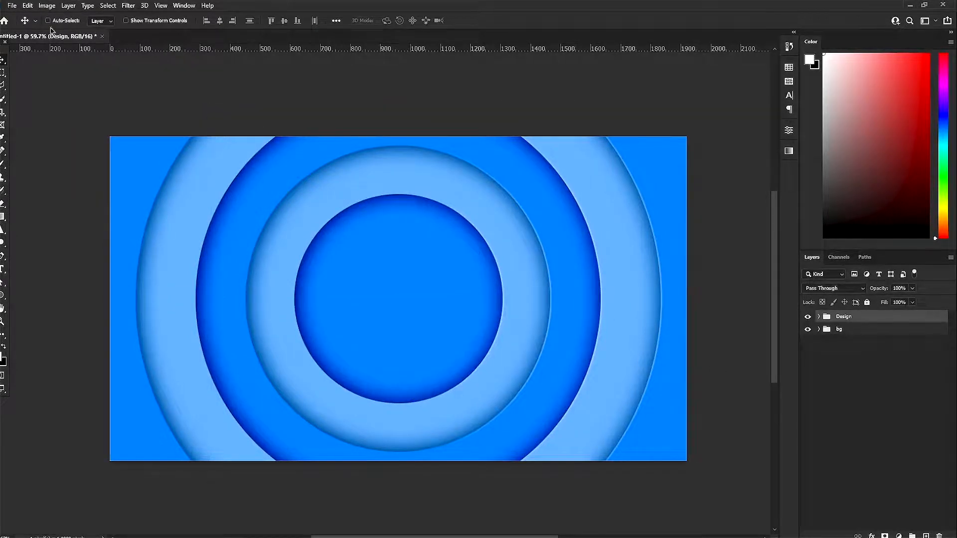
- Open Apple Png.jpg and bring its logo into the rings document, centered on the innermost circle
{"action": "left_click", "coordinate": [12, 5]}
{"action": "left_click", "coordinate": [23, 25]}
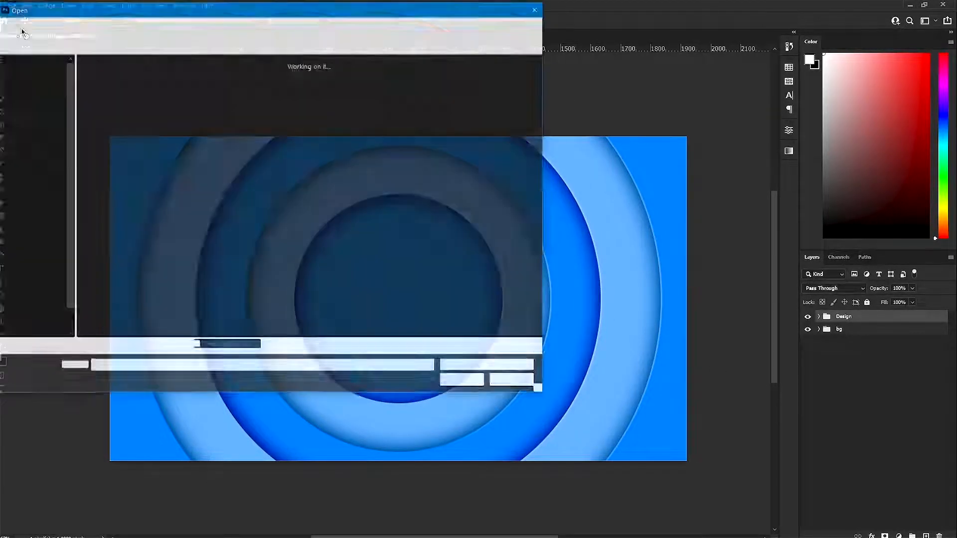
{"action": "double_click", "coordinate": [98, 102]}
{"action": "left_click_drag", "start_coordinate": [357, 320], "coordinate": [402, 320]}
{"action": "left_click", "coordinate": [460, 212]}
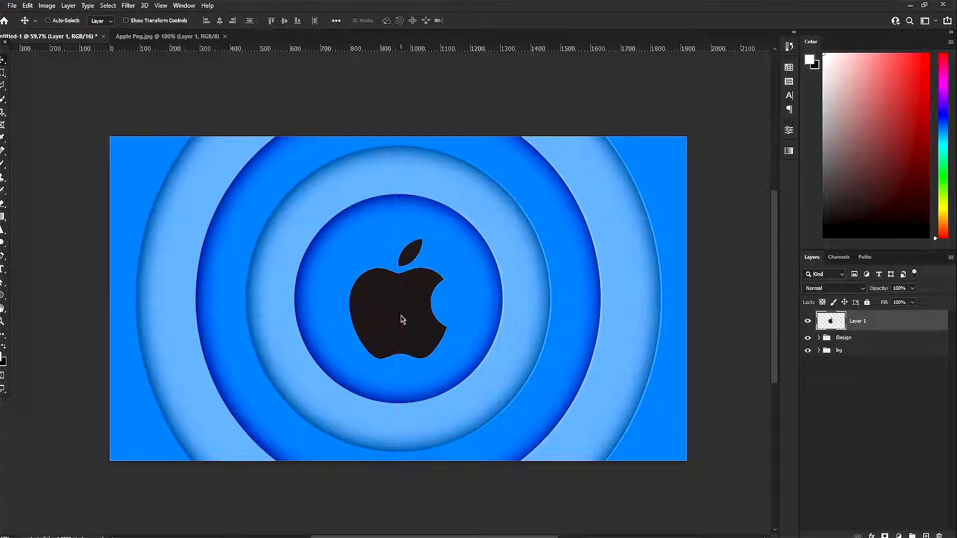
- Scale the Apple logo down around its center inside the innermost circle
{"action": "key", "text": "ctrl+t"}
{"action": "left_click_drag", "start_coordinate": [398, 359], "coordinate": [400, 343]}
{"action": "key", "text": "Return"}
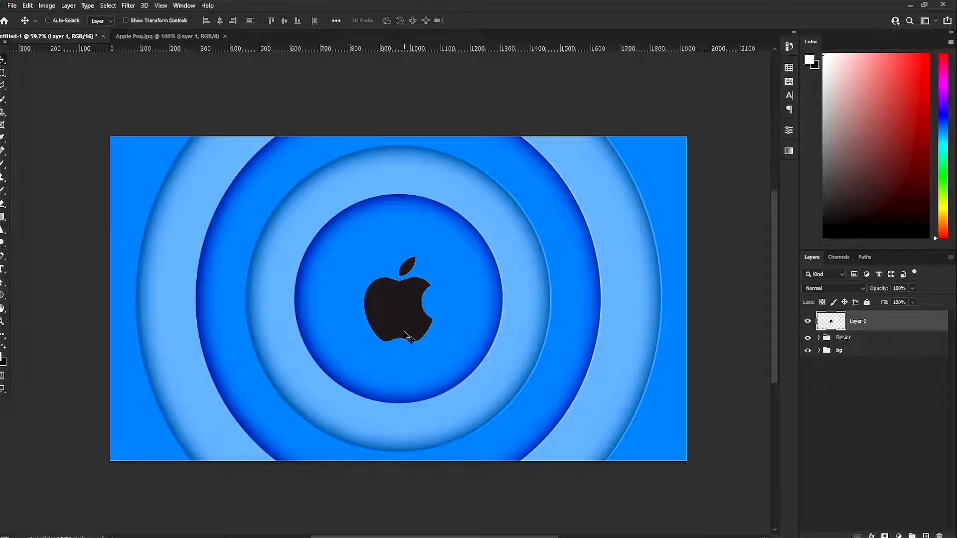
- Recolor the Apple logo white with a Color Overlay effect
{"action": "left_click", "coordinate": [871, 536]}
{"action": "left_click", "coordinate": [877, 493]}
{"action": "left_click", "coordinate": [563, 259]}
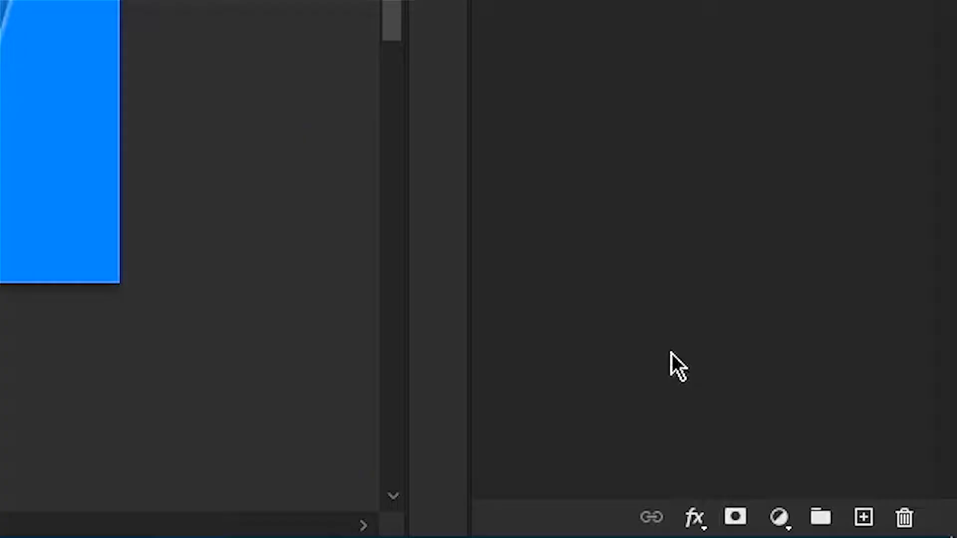
- Add a Drop Shadow to the Apple logo with Linear Light blending, 10% opacity, 3 px distance and 3 px size
{"action": "left_click", "coordinate": [872, 536]}
{"action": "left_click", "coordinate": [878, 530]}
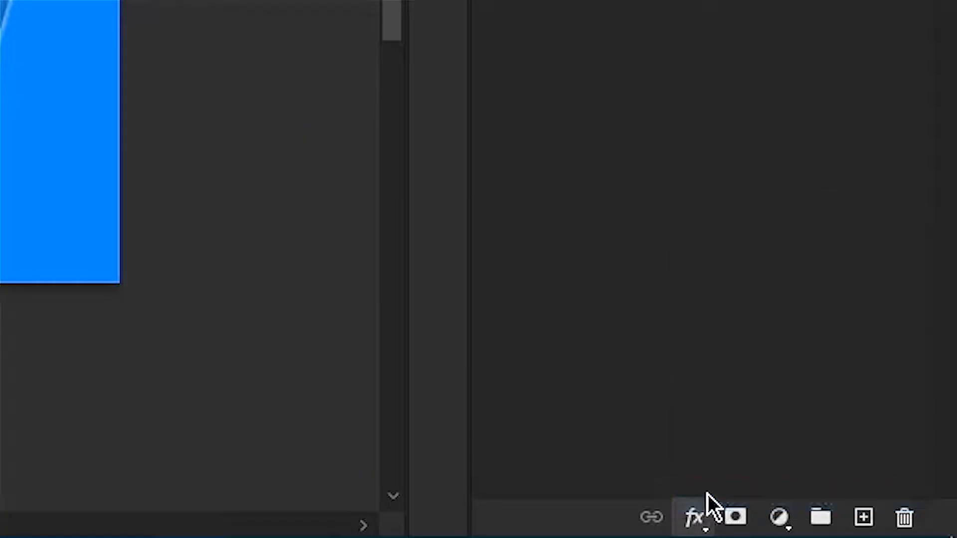
{"action": "type", "text": "10"}
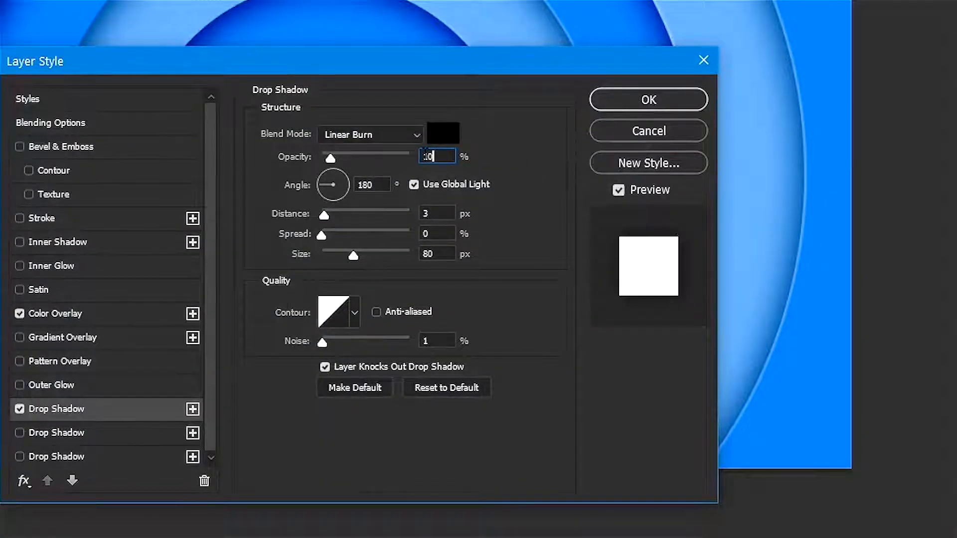
{"action": "left_click", "coordinate": [393, 136]}
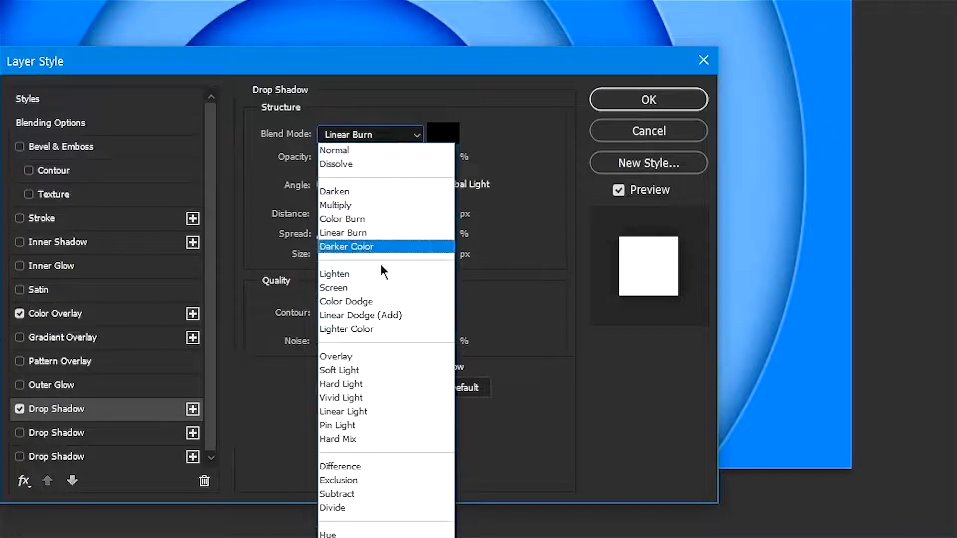
{"action": "left_click", "coordinate": [369, 412]}
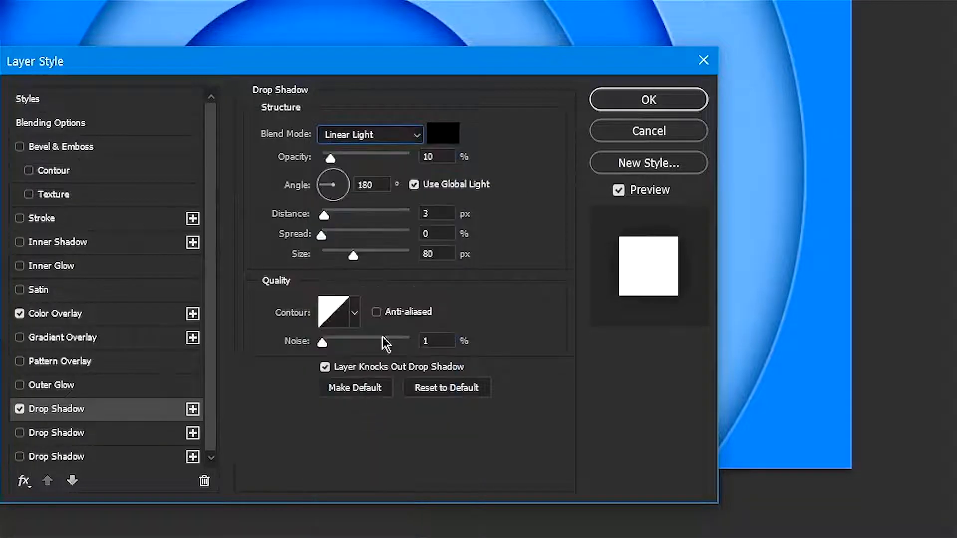
{"action": "left_click", "coordinate": [444, 214]}
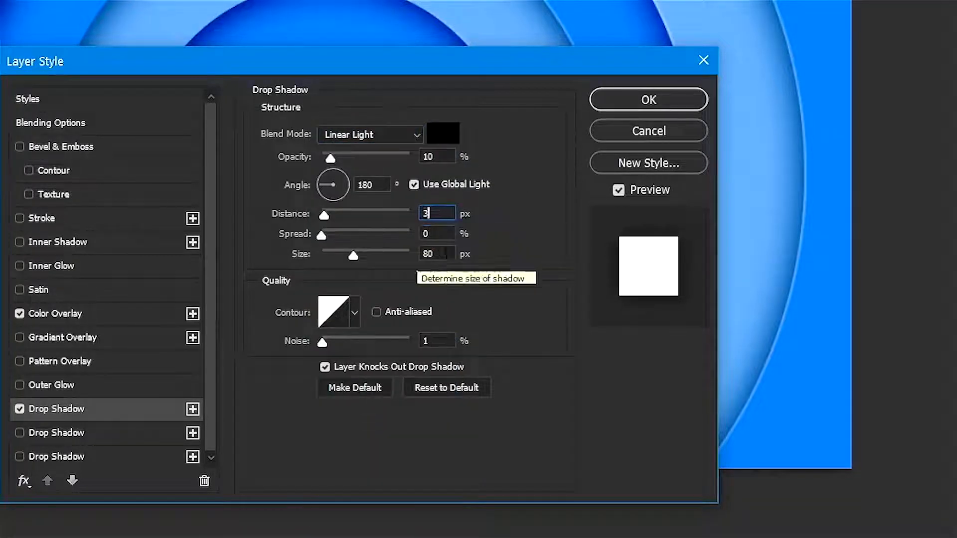
{"action": "double_click", "coordinate": [444, 254]}
{"action": "type", "text": "3"}
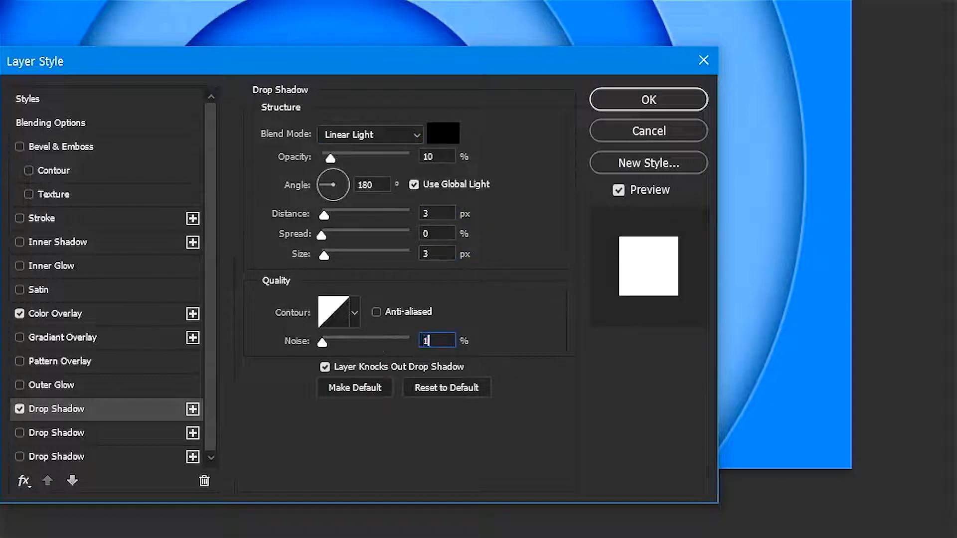
{"action": "left_click", "coordinate": [629, 102]}
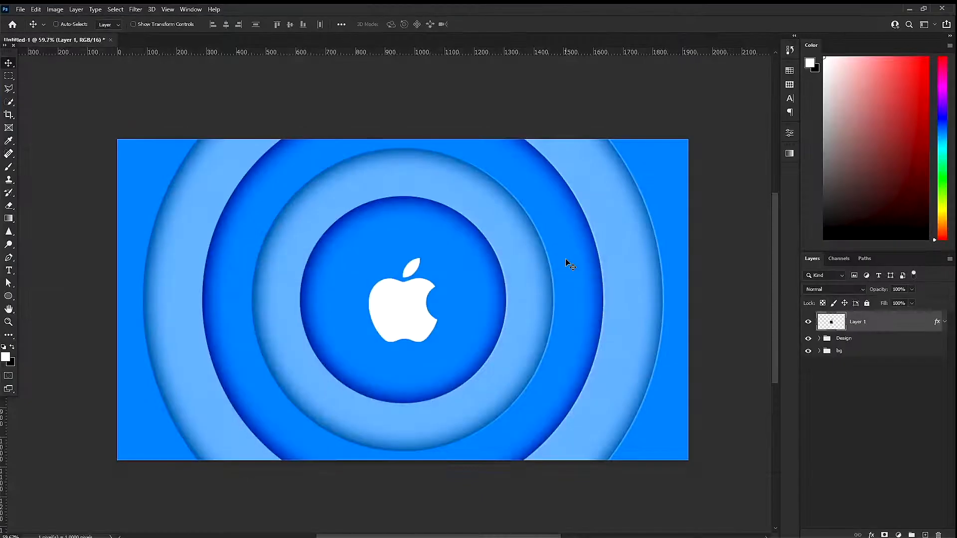
- Rename the Apple logo's layer as Logo
{"action": "left_click_drag", "start_coordinate": [435, 325], "coordinate": [495, 324]}
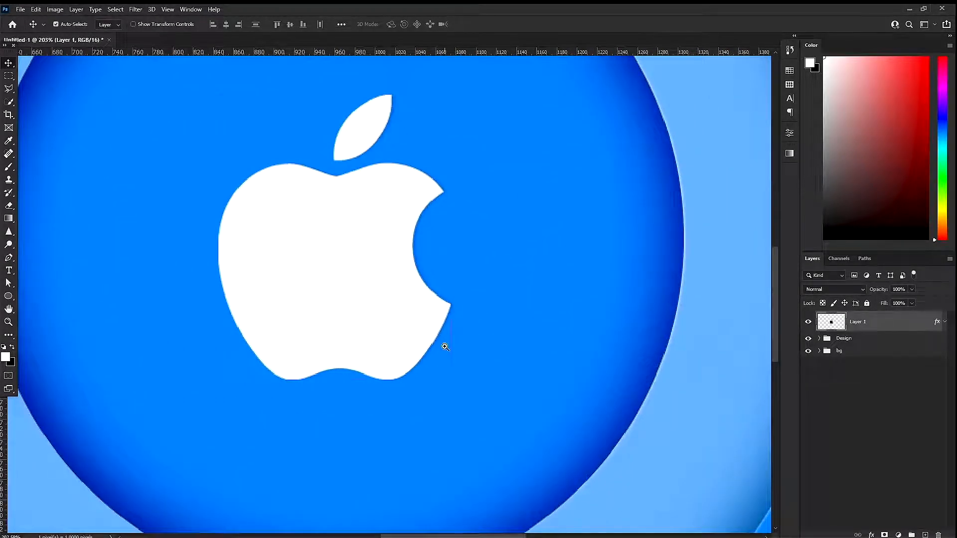
{"action": "left_click_drag", "start_coordinate": [443, 347], "coordinate": [466, 350]}
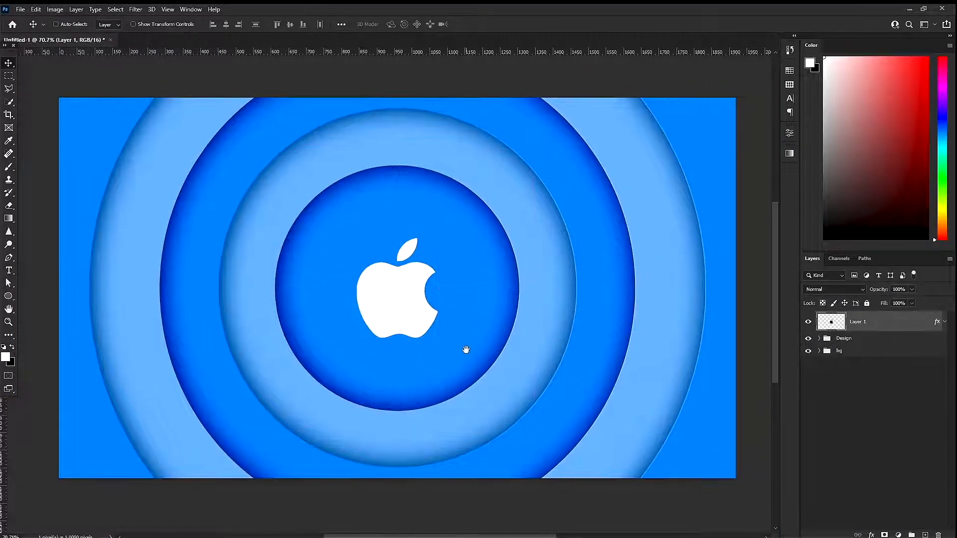
{"action": "double_click", "coordinate": [858, 323]}
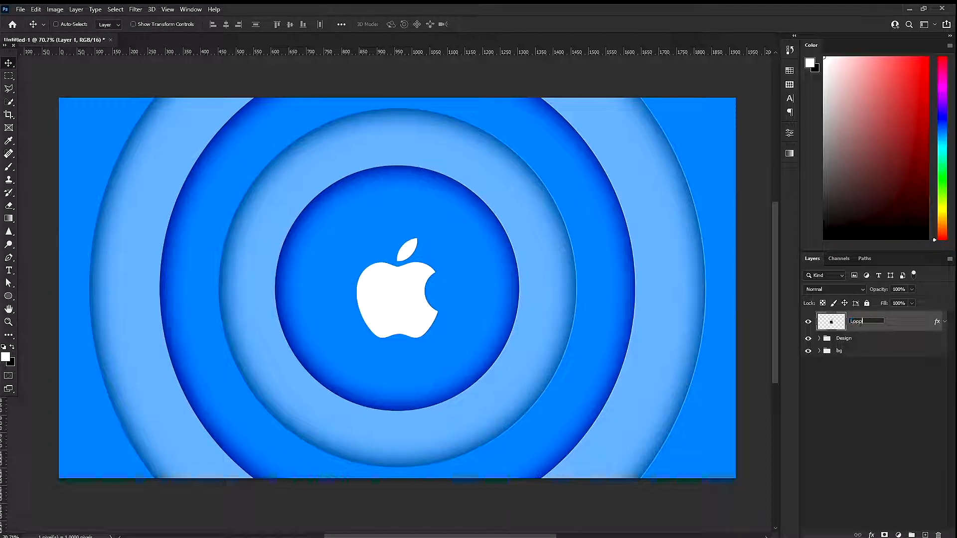
{"action": "key", "text": "Return"}
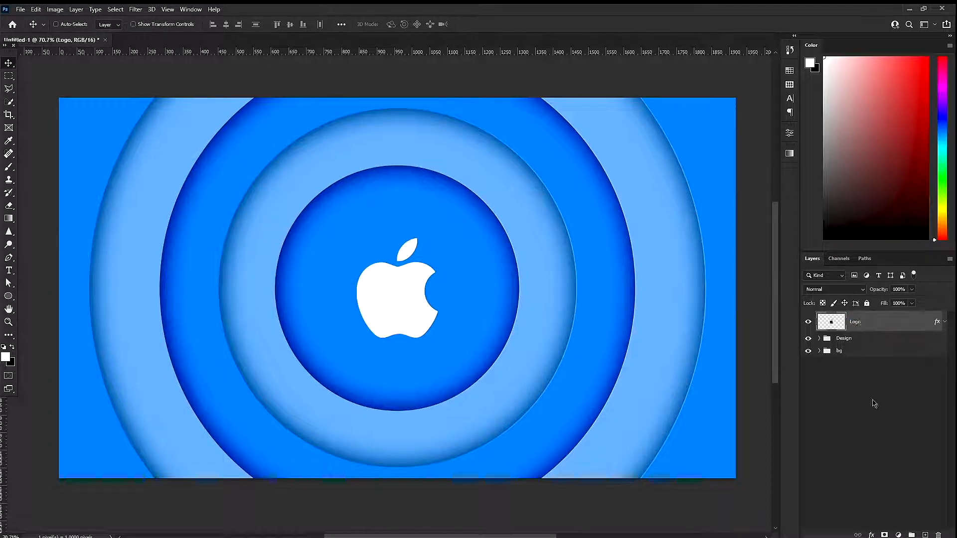
- On a new layer above Logo, paint a white stroke along the canvas's top edge with a soft 1000 px brush
{"action": "left_click", "coordinate": [925, 535]}
{"action": "left_click", "coordinate": [9, 167]}
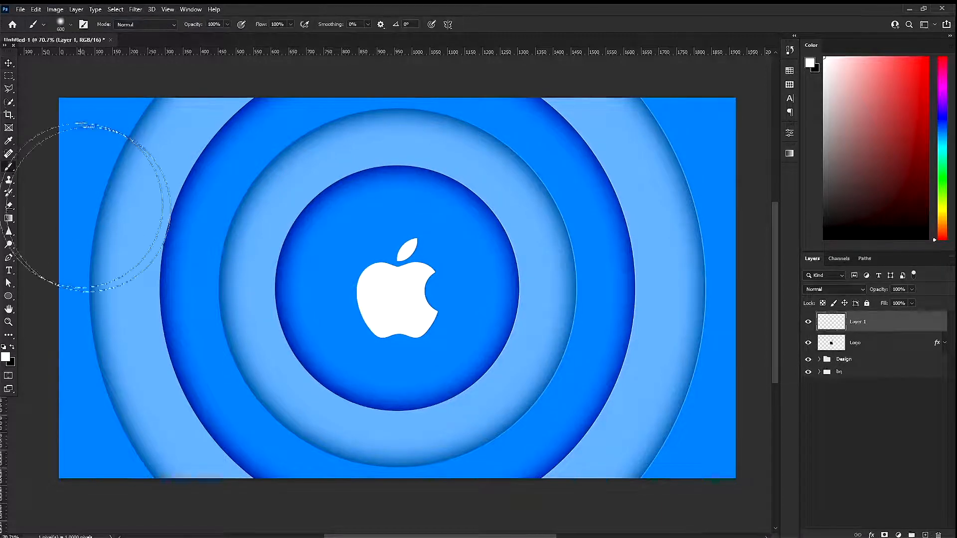
{"action": "scroll", "coordinate": [540, 324], "scroll_direction": "down", "scroll_amount": 4}
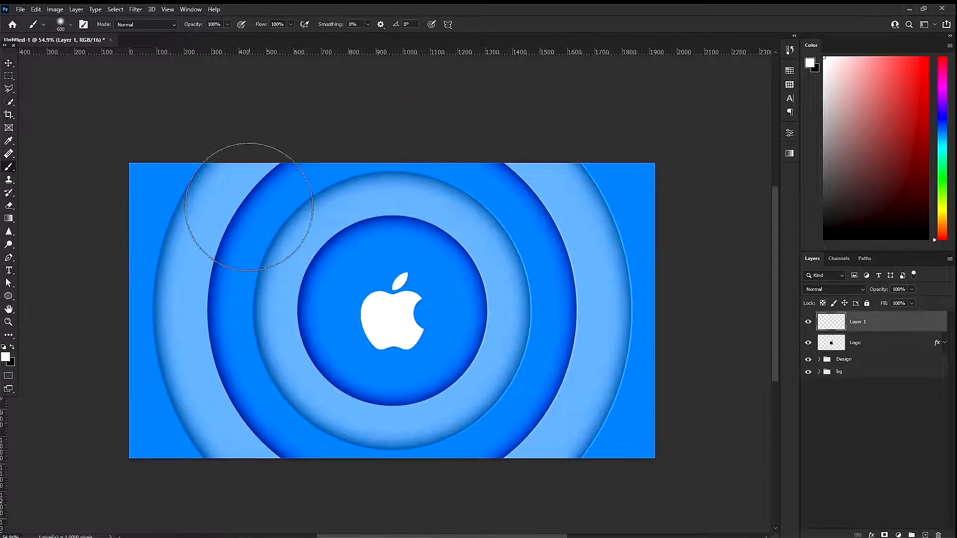
{"action": "key", "text": "bracketright"}
{"action": "key", "text": "bracketright"}
{"action": "key", "text": "bracketright"}
{"action": "key", "text": "bracketright"}
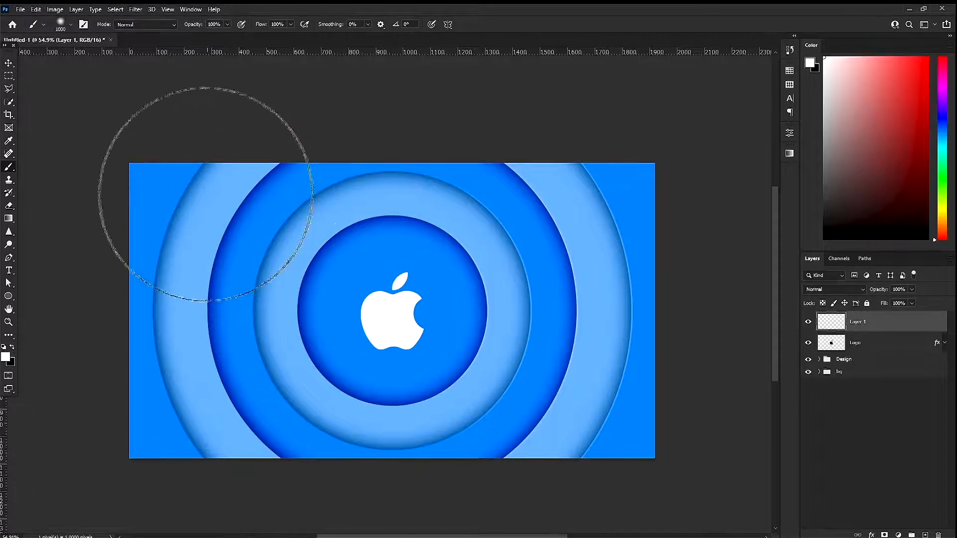
{"action": "scroll", "coordinate": [394, 294], "scroll_direction": "down", "scroll_amount": 5}
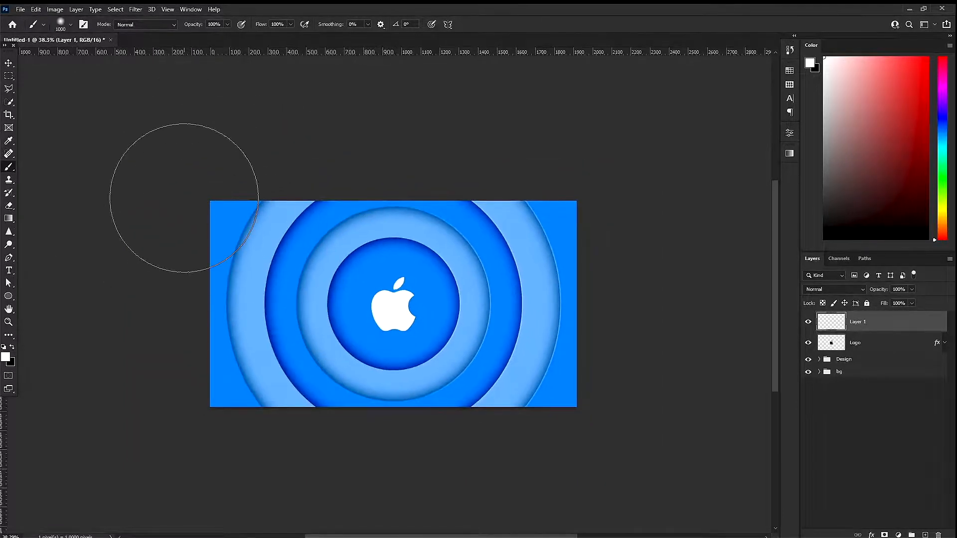
{"action": "left_click_drag", "start_coordinate": [184, 198], "coordinate": [666, 207]}
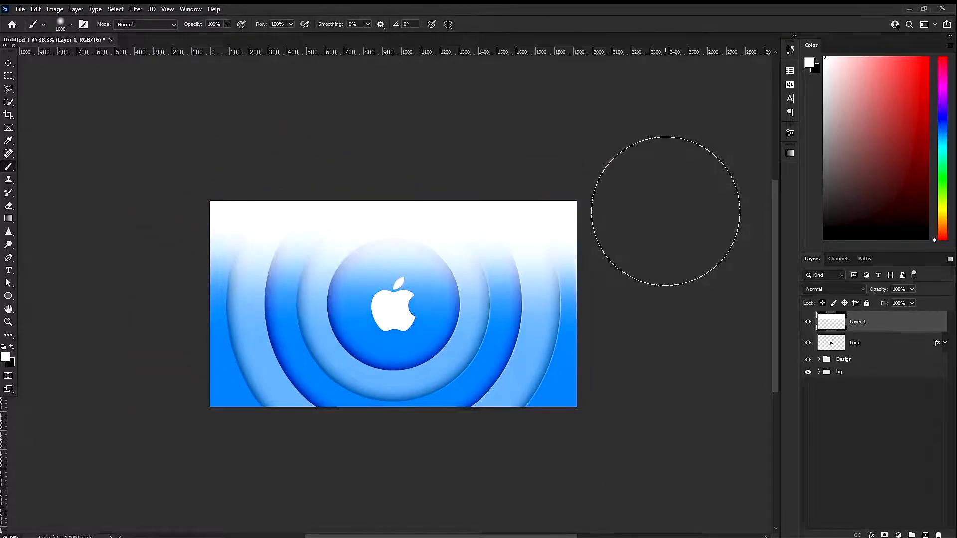
- Set the white-painted layer's blend mode to Overlay and its opacity to 55%
{"action": "left_click", "coordinate": [833, 289]}
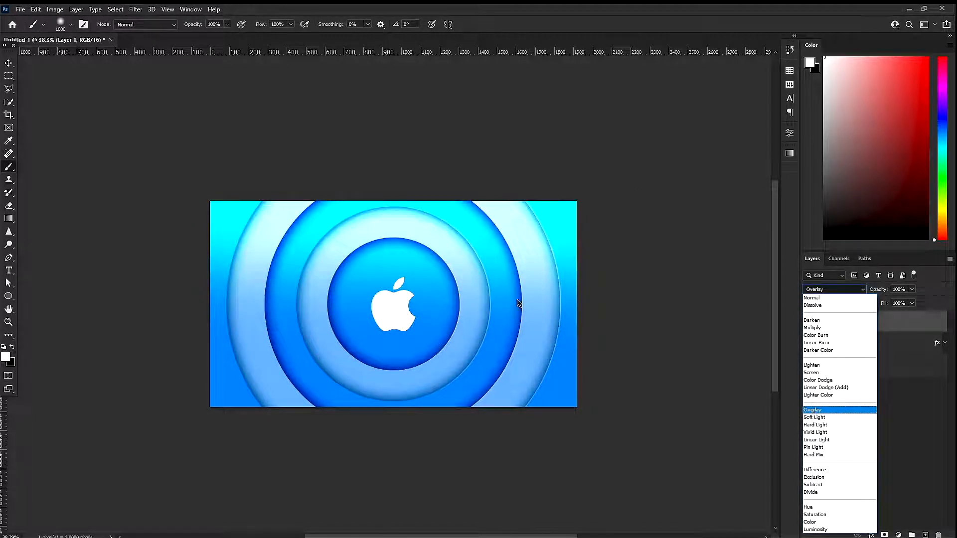
{"action": "left_click", "coordinate": [847, 410]}
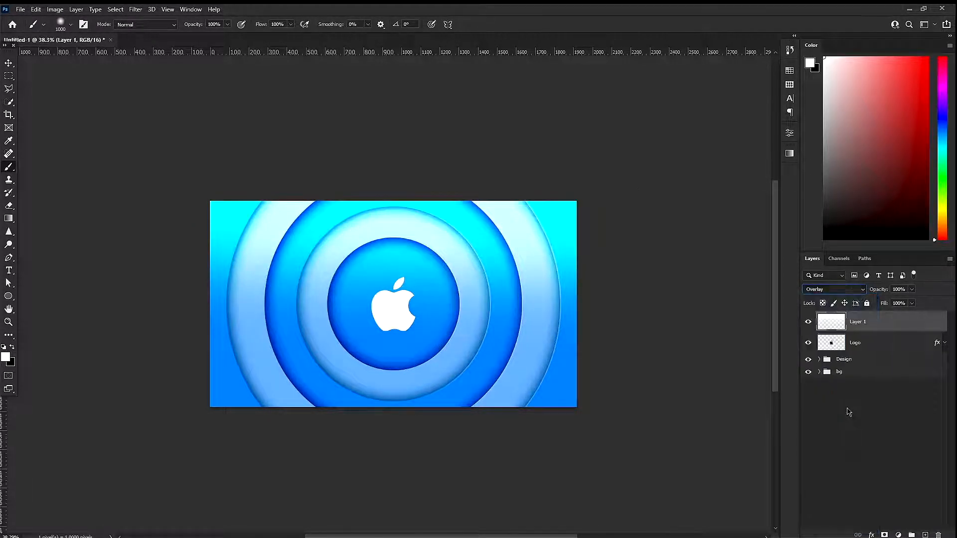
{"action": "type", "text": "55"}
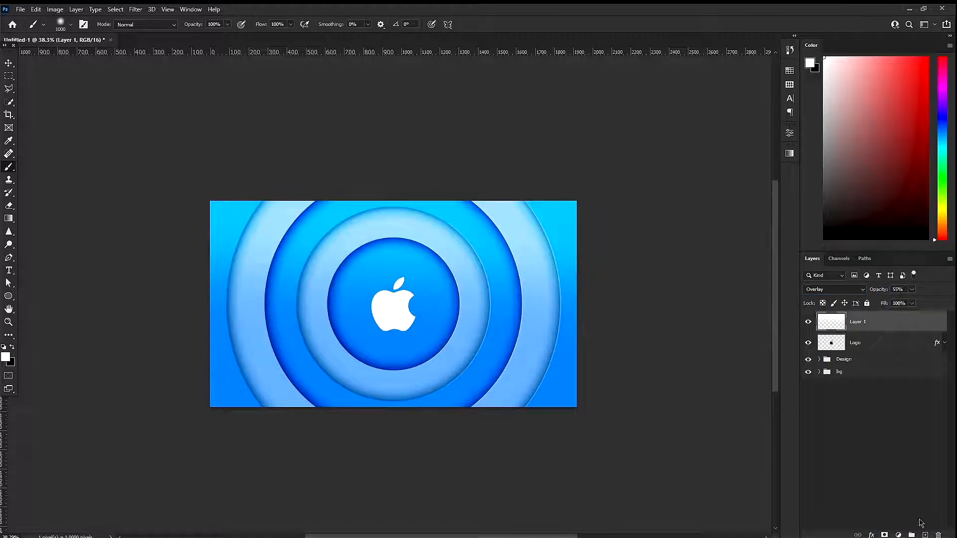
- Add a new layer between Layer 1 and Logo and paint a soft black stroke along the canvas's bottom edge
{"action": "left_click", "coordinate": [925, 535]}
{"action": "left_click_drag", "start_coordinate": [870, 327], "coordinate": [872, 347]}
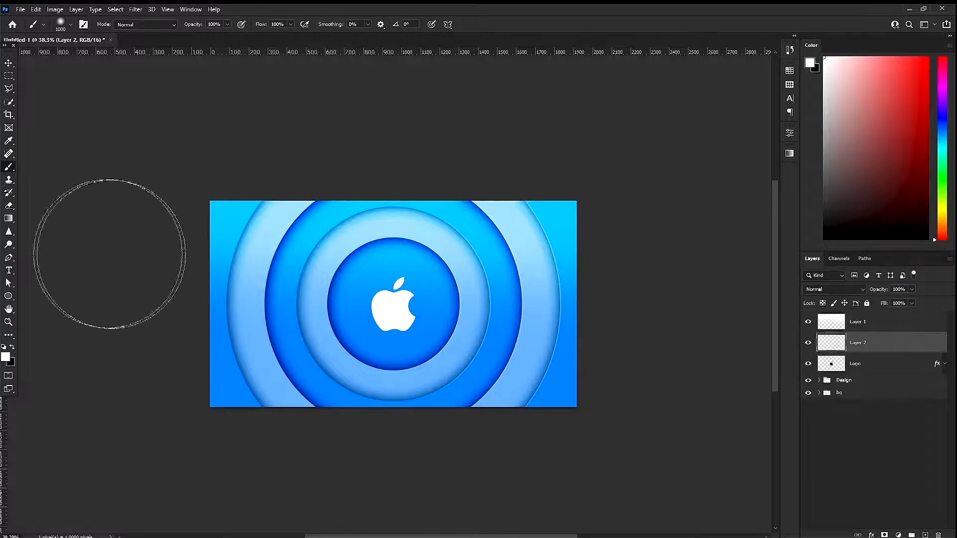
{"action": "left_click", "coordinate": [3, 346]}
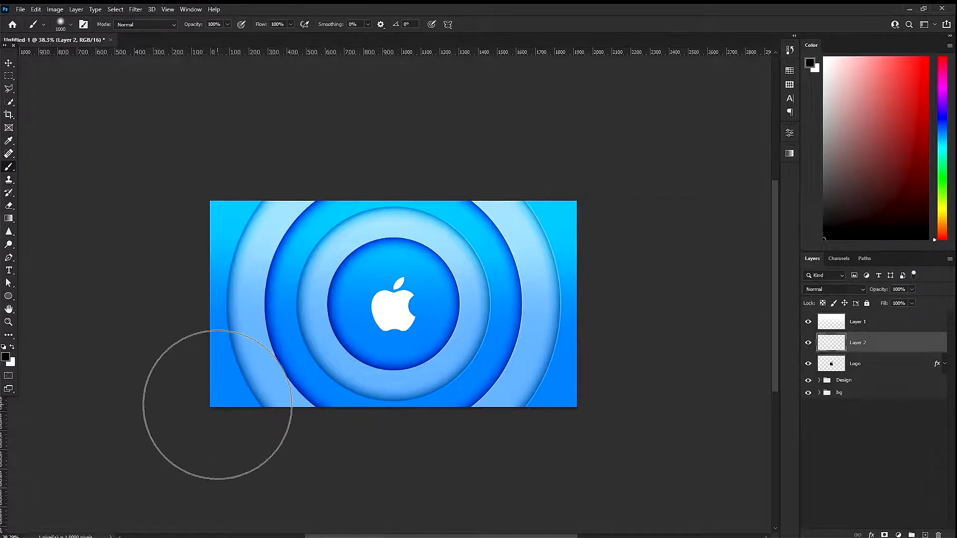
{"action": "mouse_move", "coordinate": [217, 405]}
{"action": "left_mouse_down"}
{"action": "mouse_move", "coordinate": [526, 418]}
{"action": "mouse_move", "coordinate": [664, 412]}
{"action": "left_mouse_up"}
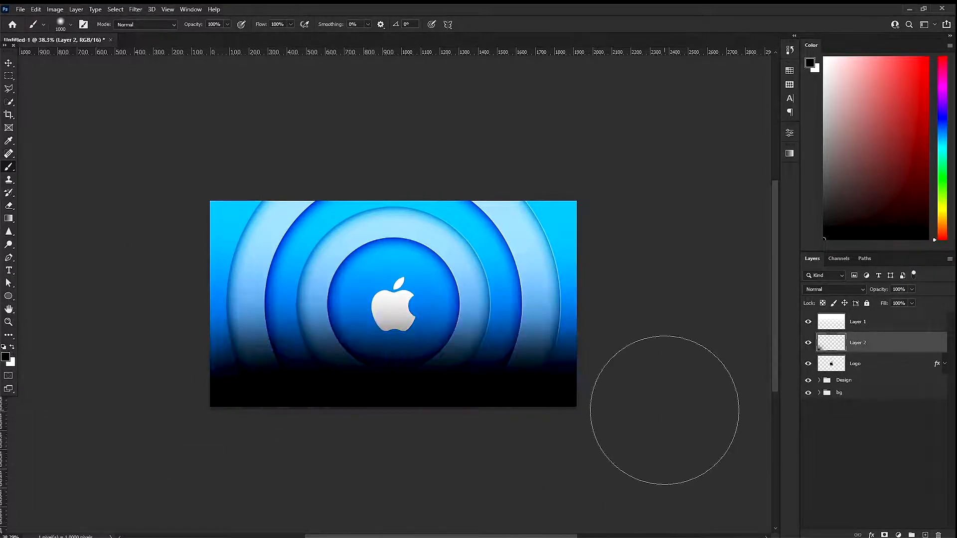
{"action": "key", "text": "ctrl+z"}
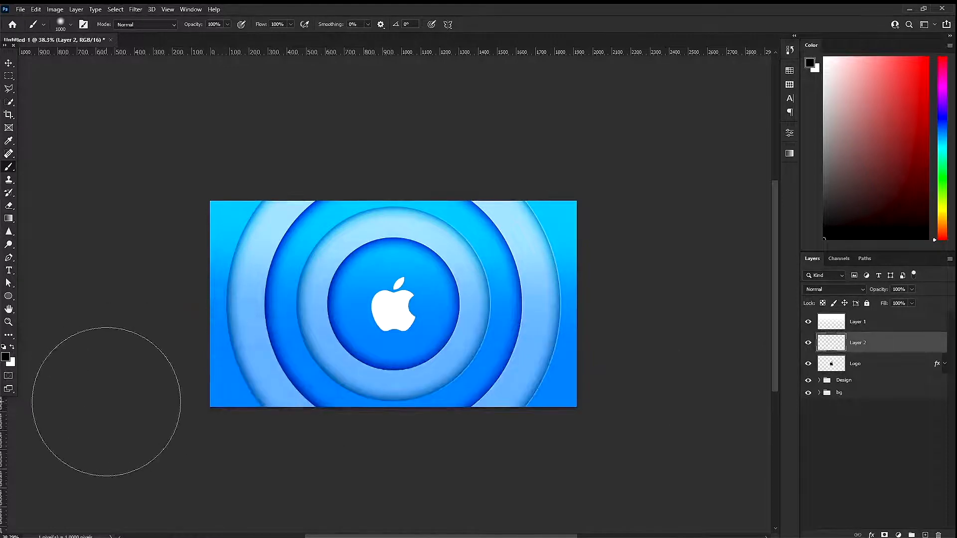
{"action": "key", "text": "ctrl+shift+z"}
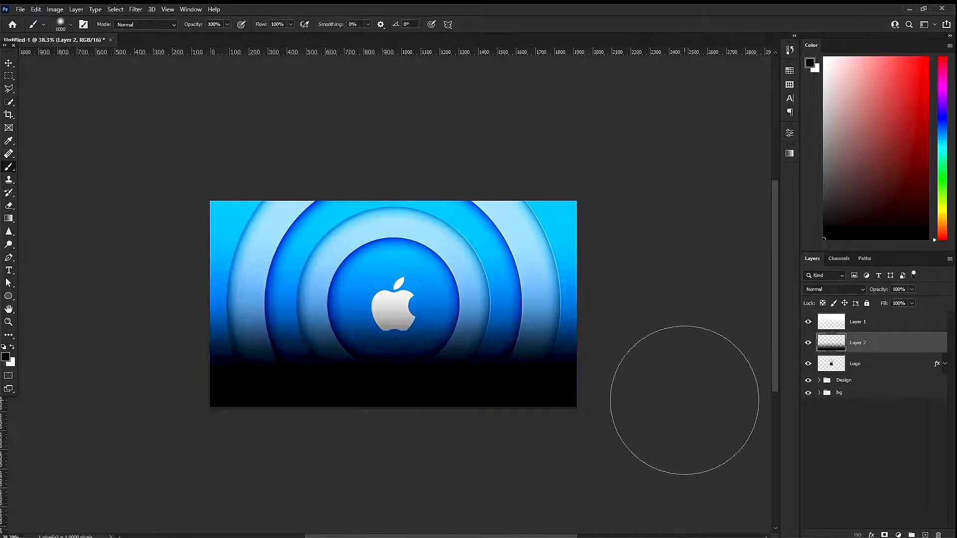
- Set the black-painted layer's blend mode to Soft Light and its opacity to 55%
{"action": "left_click", "coordinate": [833, 289]}
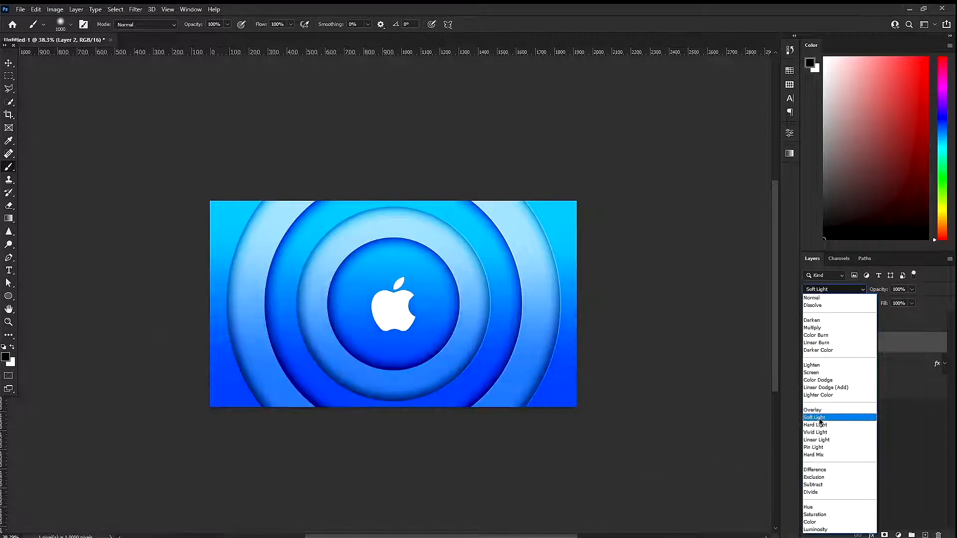
{"action": "left_click", "coordinate": [820, 417]}
{"action": "left_click", "coordinate": [897, 289]}
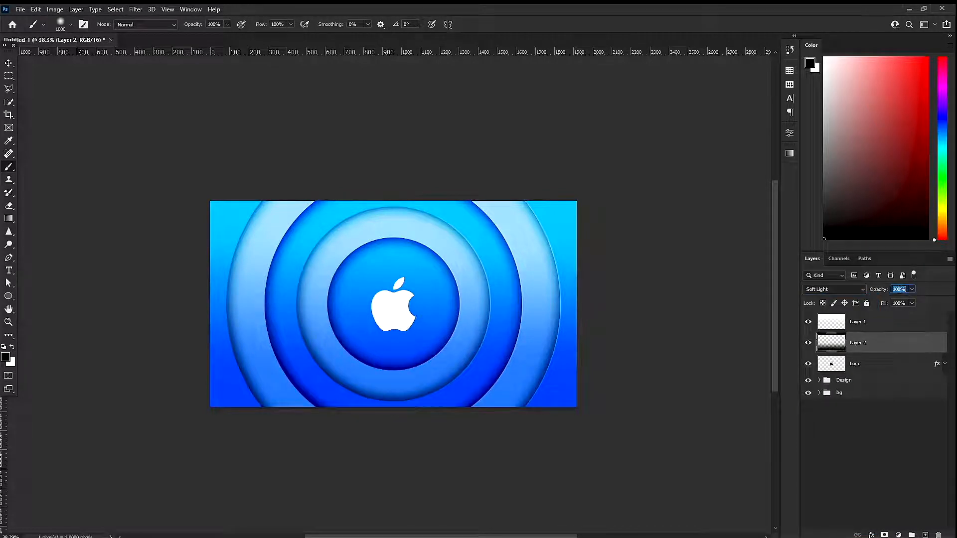
{"action": "type", "text": "55"}
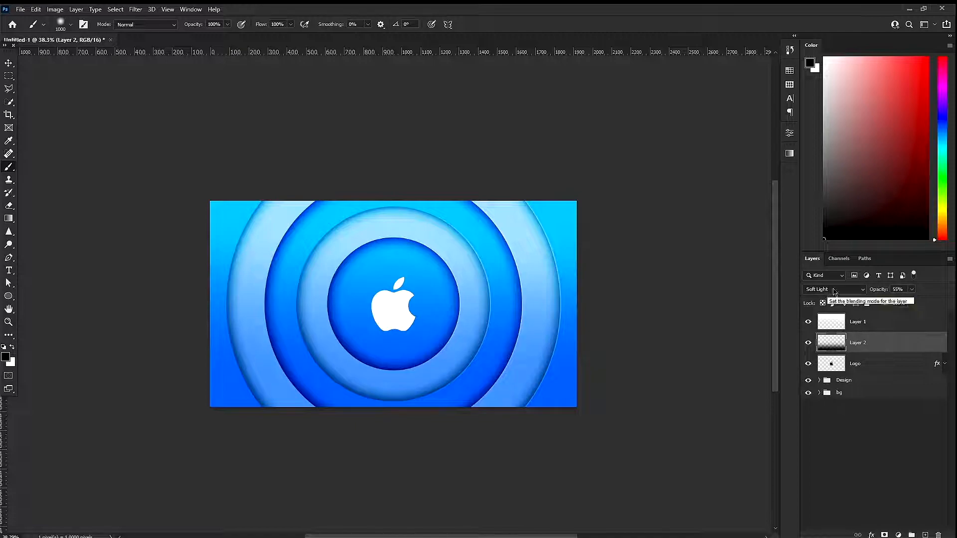
- Add a Photo Filter adjustment above all layers using Cooling Filter (80) at 20% density
{"action": "left_click", "coordinate": [939, 330]}
{"action": "left_click", "coordinate": [898, 535]}
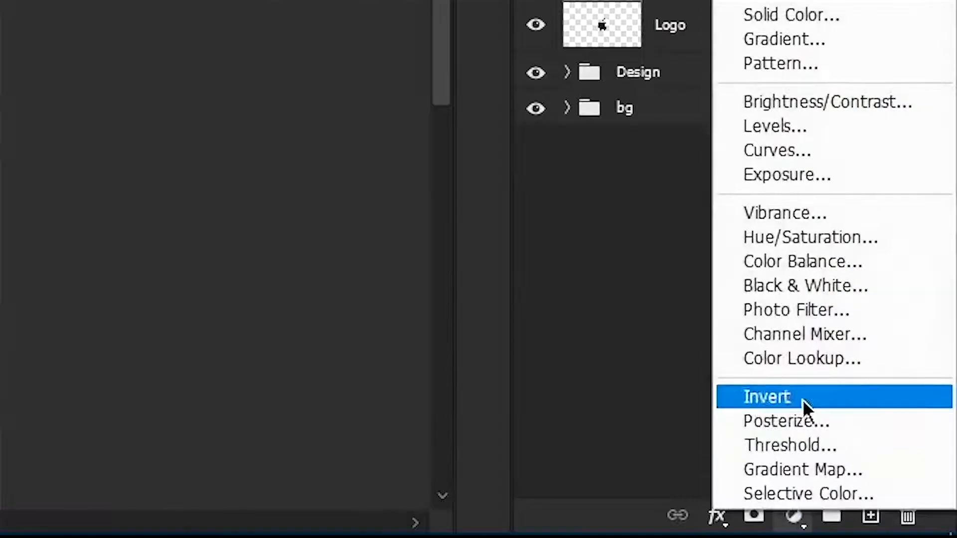
{"action": "left_click", "coordinate": [901, 461]}
{"action": "left_click", "coordinate": [717, 161]}
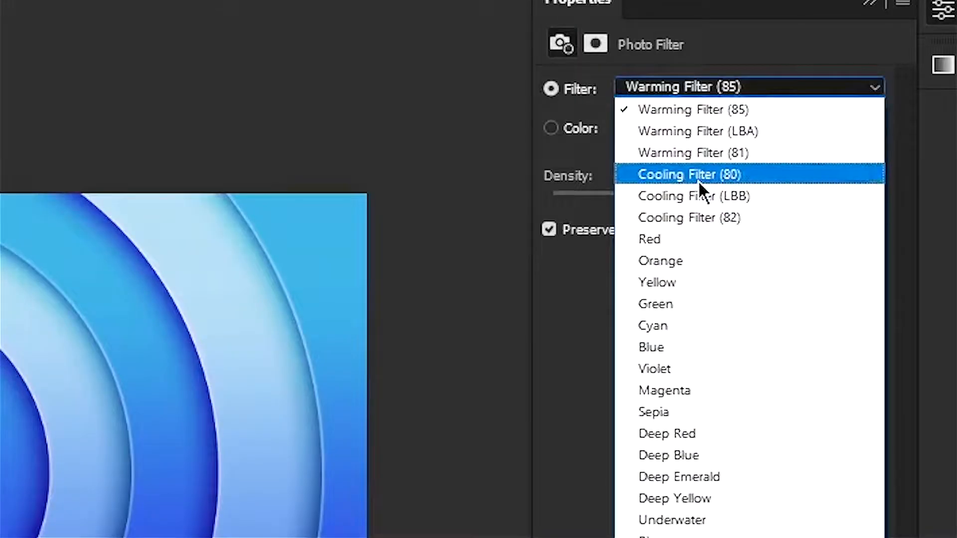
{"action": "left_click", "coordinate": [698, 180]}
{"action": "type", "text": "20"}
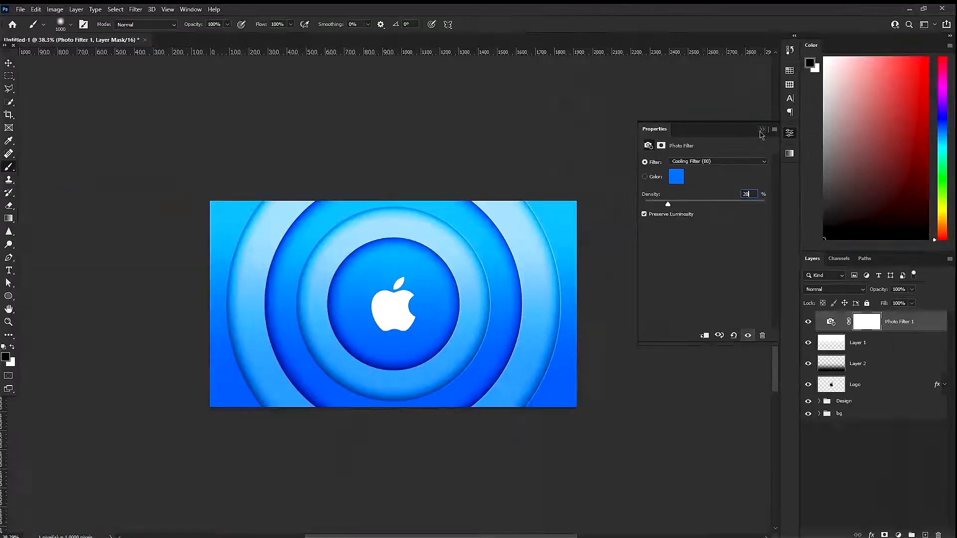
{"action": "left_click", "coordinate": [761, 131]}
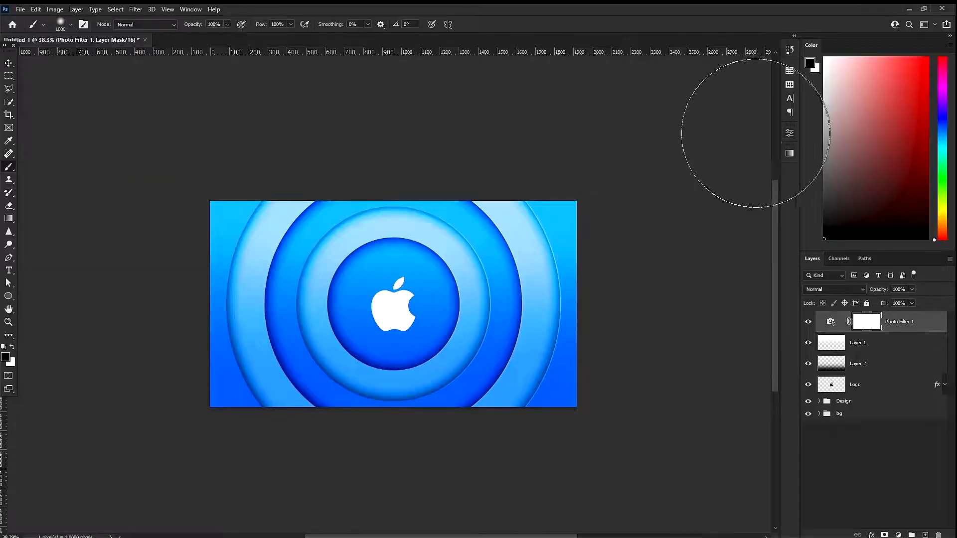
- Group Layer 1, Layer 2 and Logo together and name the group Logo & Shadow
{"action": "key", "text": "v"}
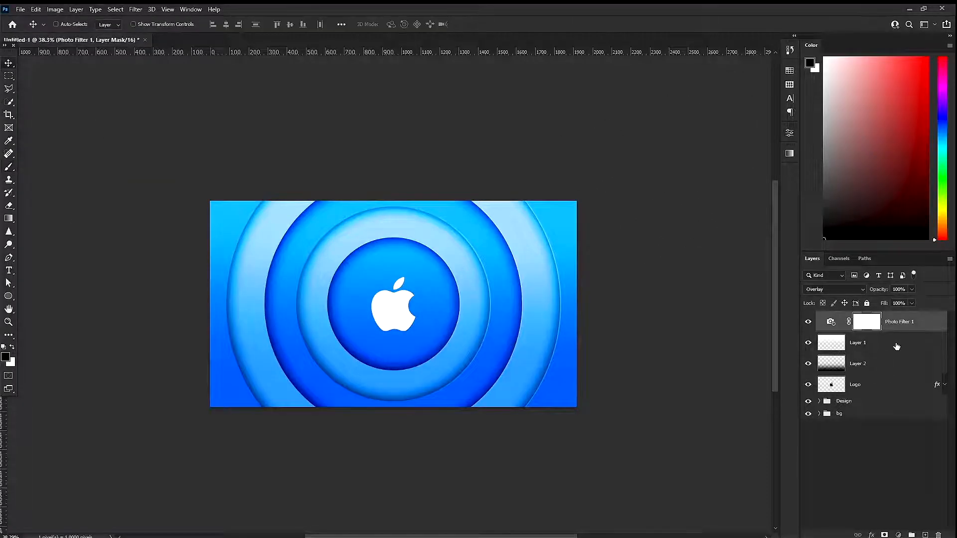
{"action": "left_click", "coordinate": [896, 344]}
{"action": "left_click", "coordinate": [890, 383], "text": "shift"}
{"action": "key", "text": "ctrl+g"}
{"action": "double_click", "coordinate": [844, 338]}
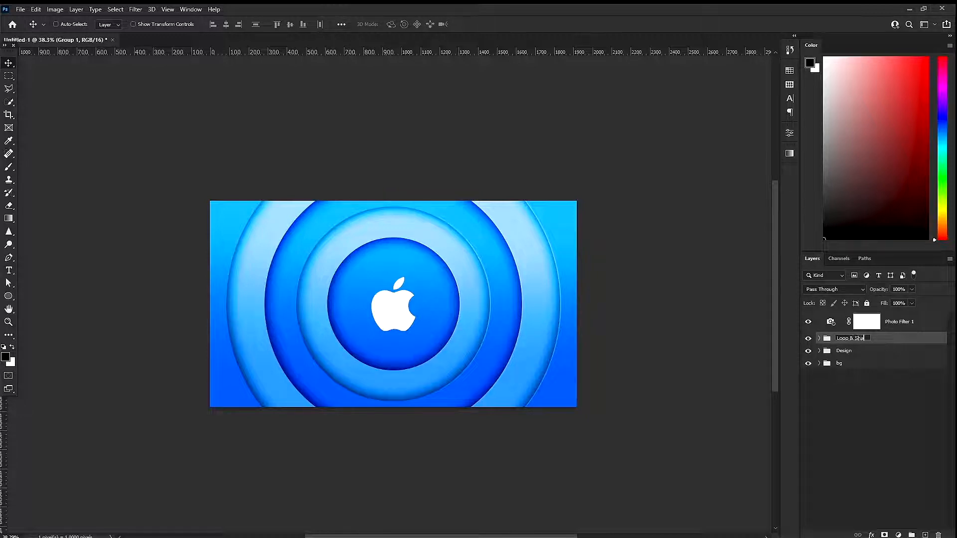
{"action": "key", "text": "Return"}
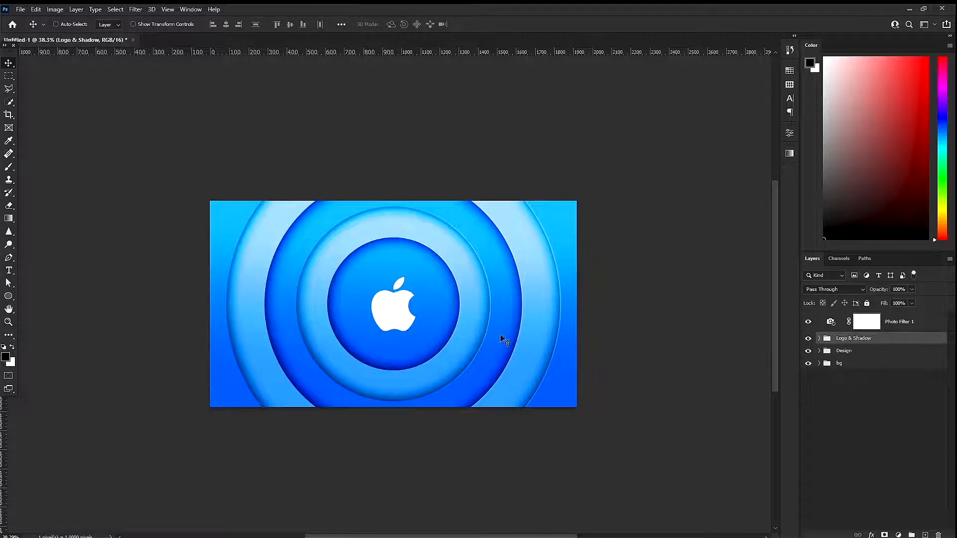
{"action": "left_click_drag", "start_coordinate": [417, 332], "coordinate": [475, 351]}
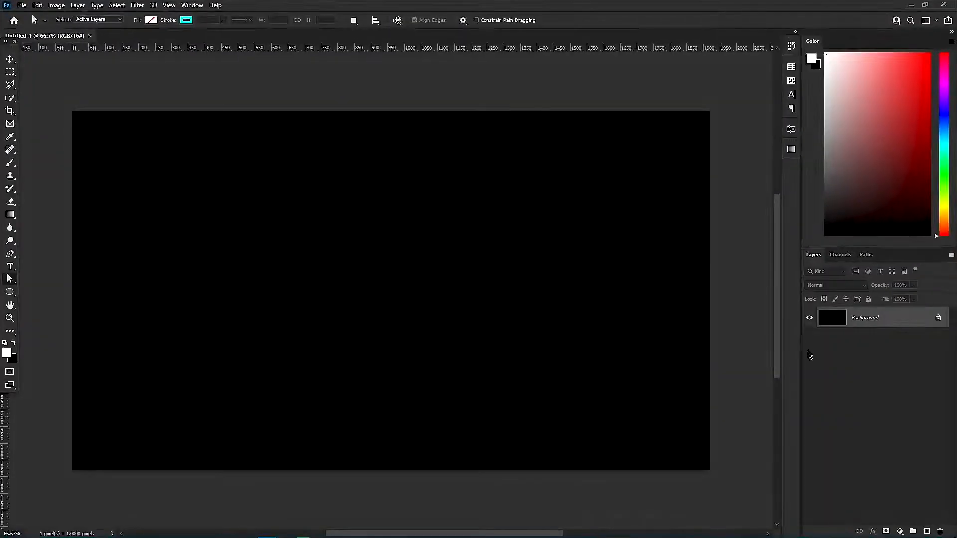
- Add a Solid Color fill layer in #0a0c25 above the Background layer
{"action": "left_click", "coordinate": [900, 531]}
{"action": "left_click", "coordinate": [902, 357]}
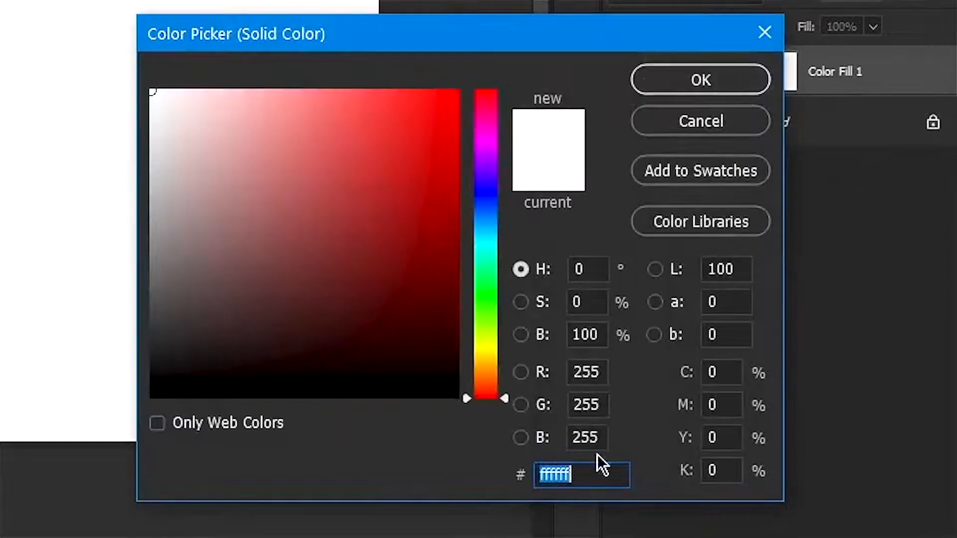
{"action": "left_click_drag", "start_coordinate": [602, 479], "coordinate": [464, 466]}
{"action": "type", "text": "0a"}
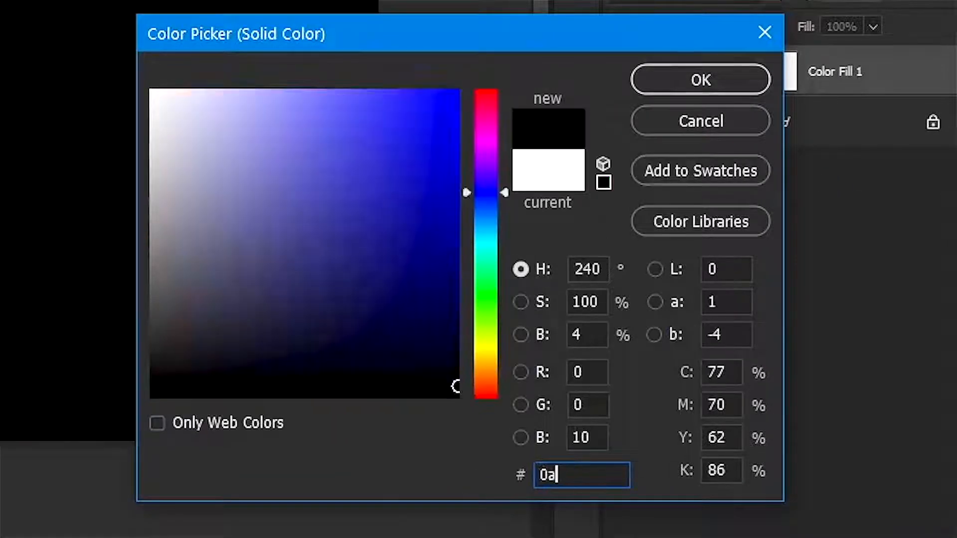
{"action": "type", "text": "0c25"}
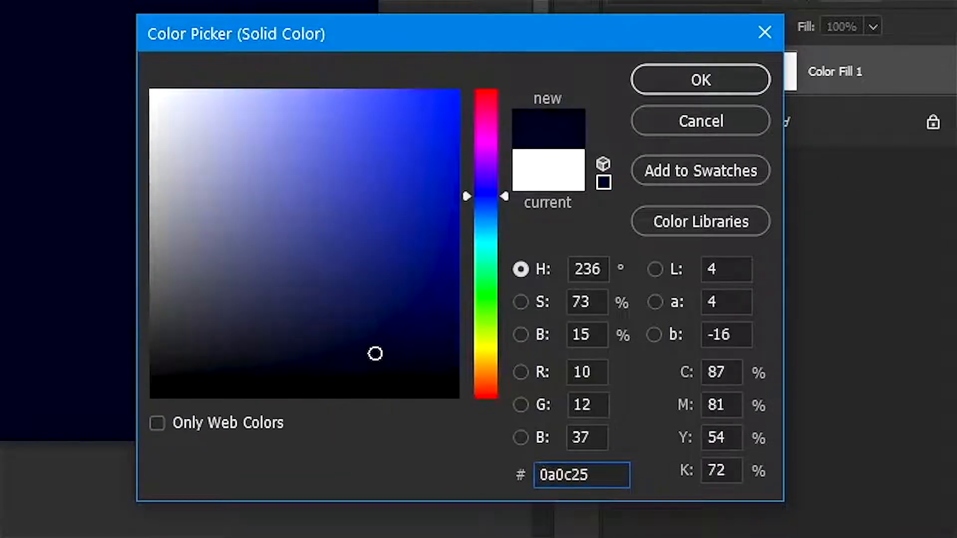
{"action": "left_click", "coordinate": [716, 82]}
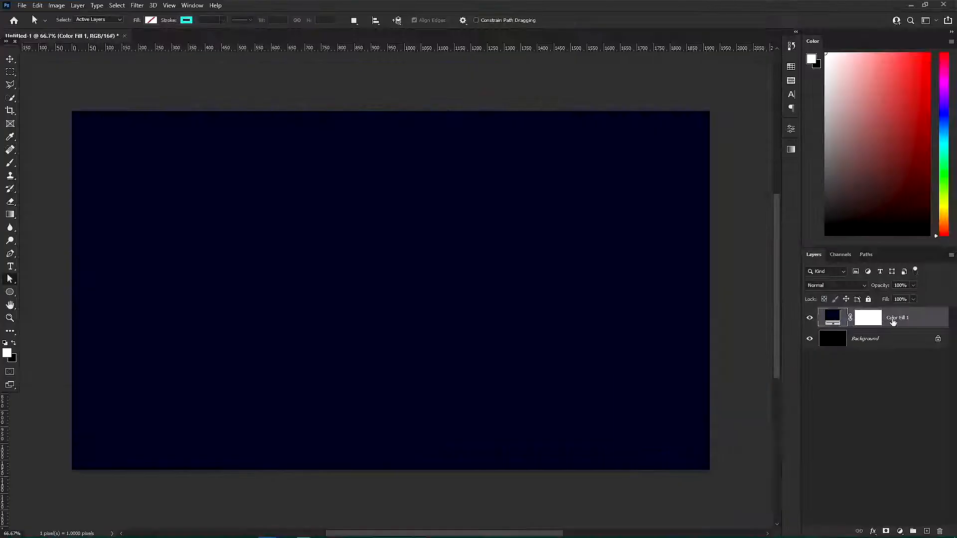
- Delete the Background layer, then group the Color Fill 1 layer and name the group BG
{"action": "left_click", "coordinate": [937, 338]}
{"action": "key", "text": "Delete"}
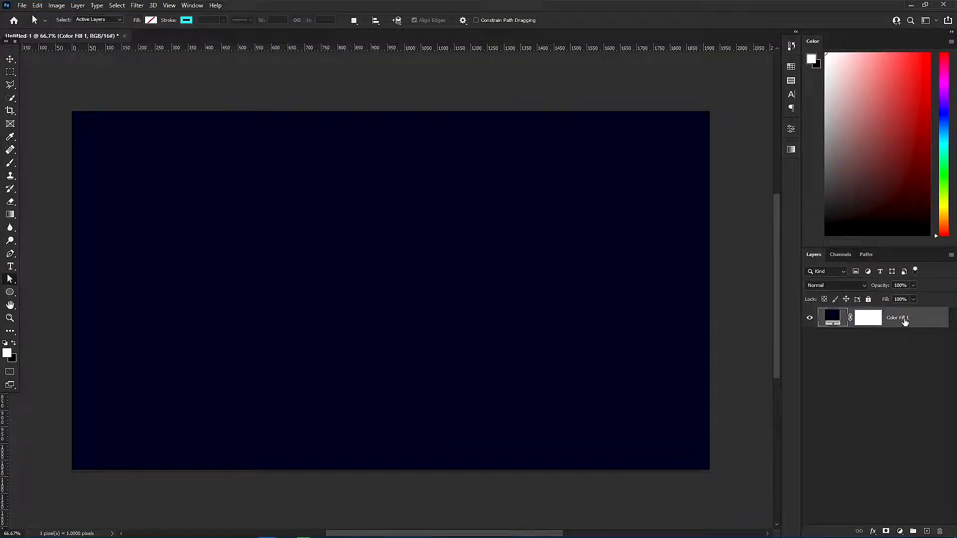
{"action": "key", "text": "ctrl+g"}
{"action": "double_click", "coordinate": [845, 313]}
{"action": "type", "text": "BG"}
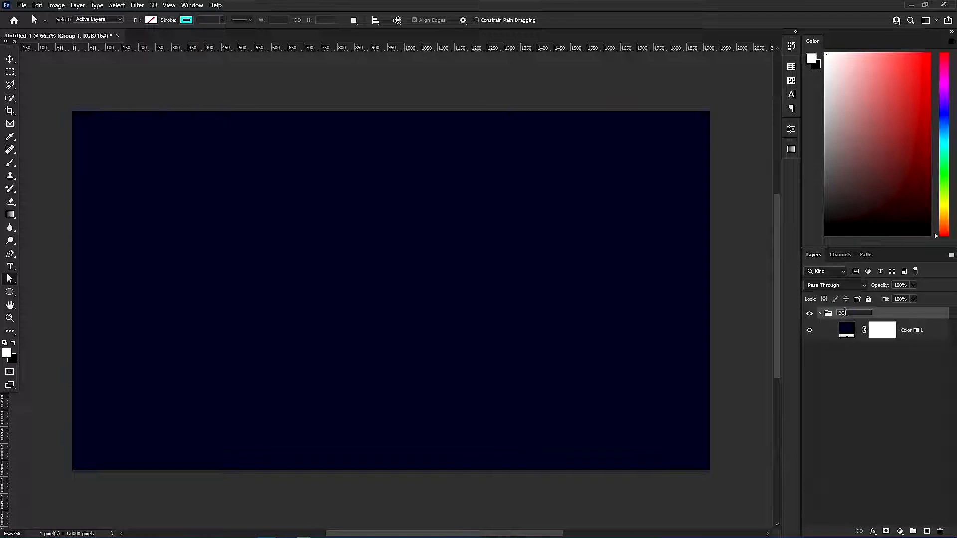
{"action": "key", "text": "Return"}
{"action": "left_click", "coordinate": [819, 313]}
- Add a new layer above the BG group and enter the white text DESIGN in Nexa Black near the canvas centre
{"action": "left_click", "coordinate": [925, 531]}
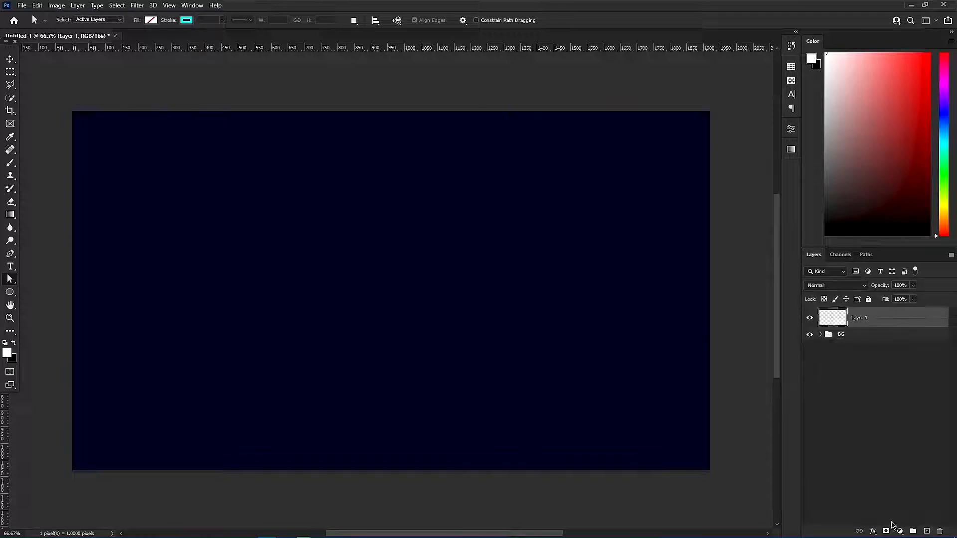
{"action": "left_click", "coordinate": [10, 267]}
{"action": "left_click", "coordinate": [374, 287]}
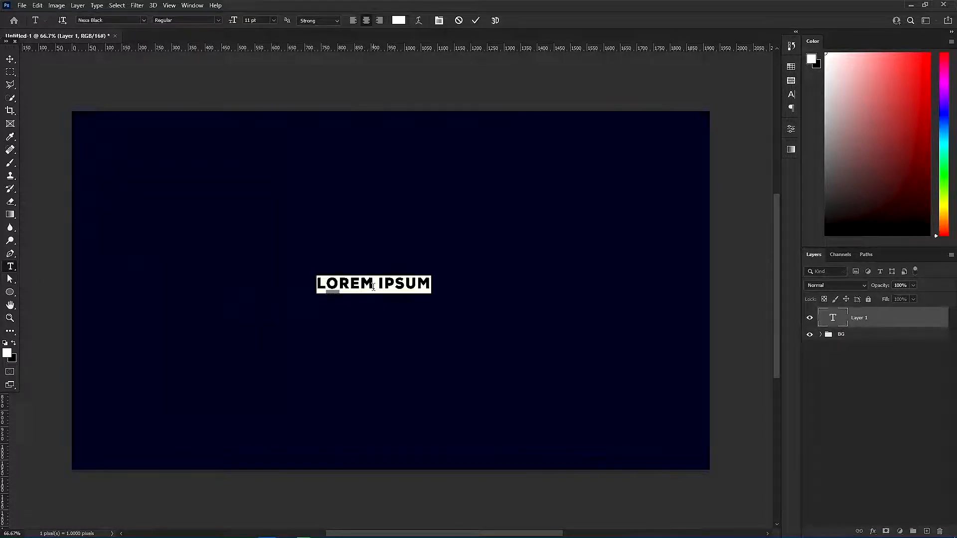
{"action": "type", "text": "DESIGN"}
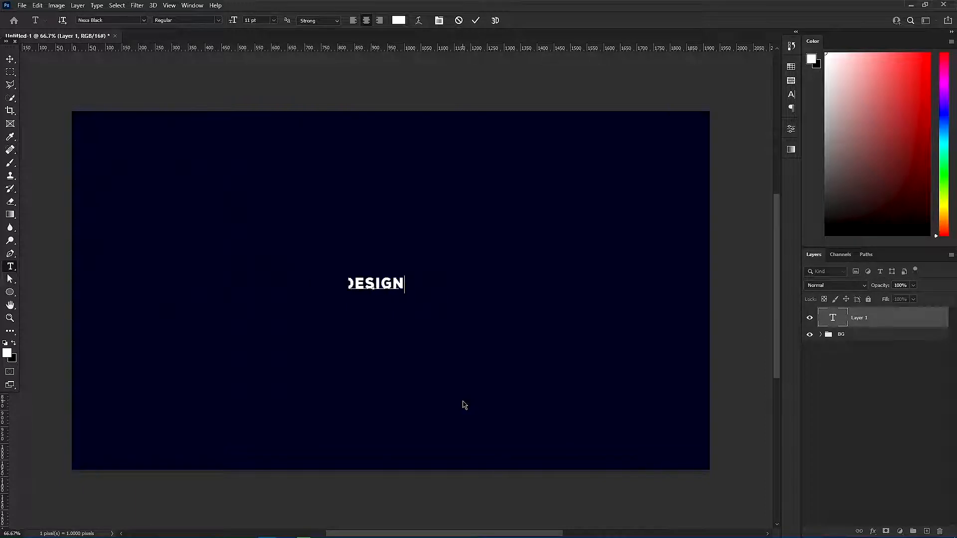
{"action": "left_click", "coordinate": [10, 59]}
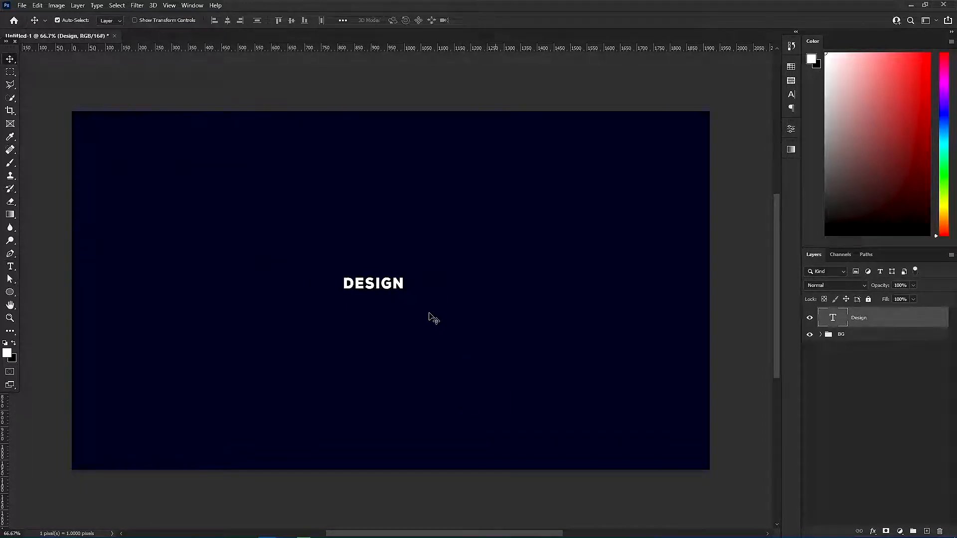
- Scale the DESIGN text to about 376% and centre it on the canvas
{"action": "key", "text": "ctrl+t"}
{"action": "left_click_drag", "start_coordinate": [405, 284], "coordinate": [442, 302]}
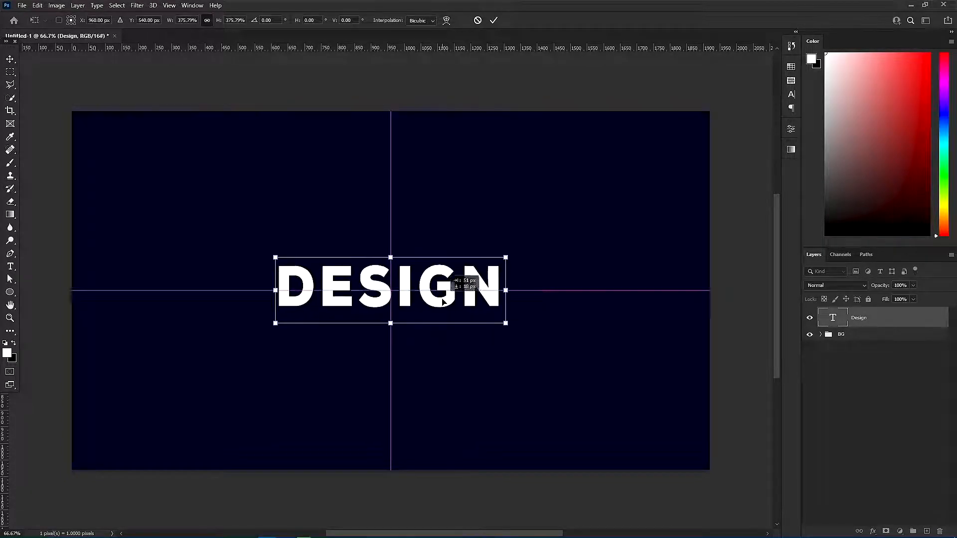
{"action": "key", "text": "Return"}
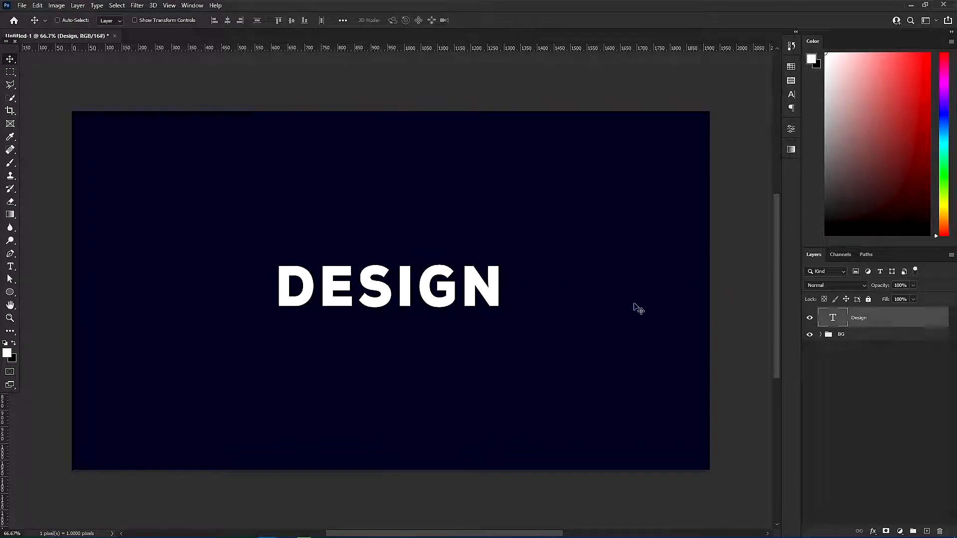
- Add a new layer and draw an unfilled, stroked circle of about 390 x 390 px over the end of the DESIGN text
{"action": "left_click", "coordinate": [925, 531]}
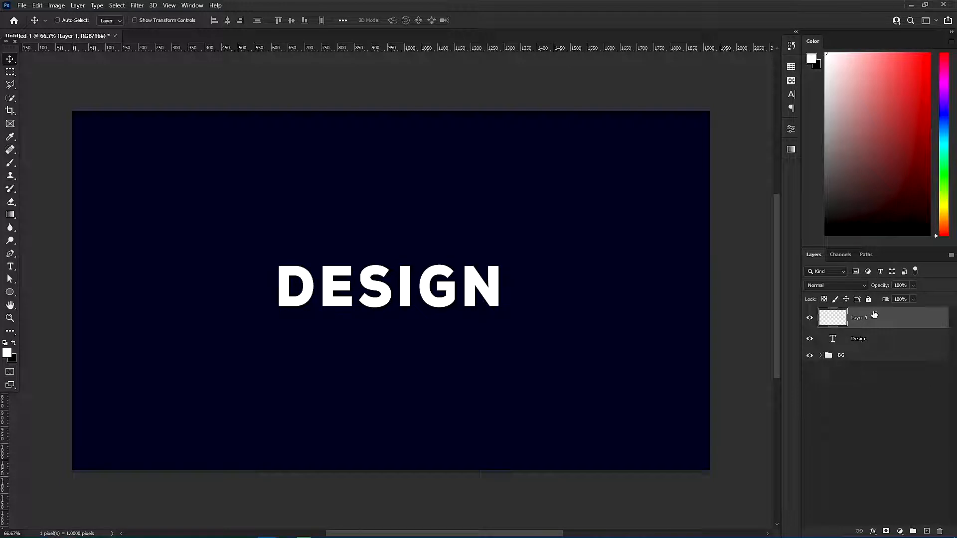
{"action": "right_click", "coordinate": [7, 293]}
{"action": "left_click", "coordinate": [54, 300]}
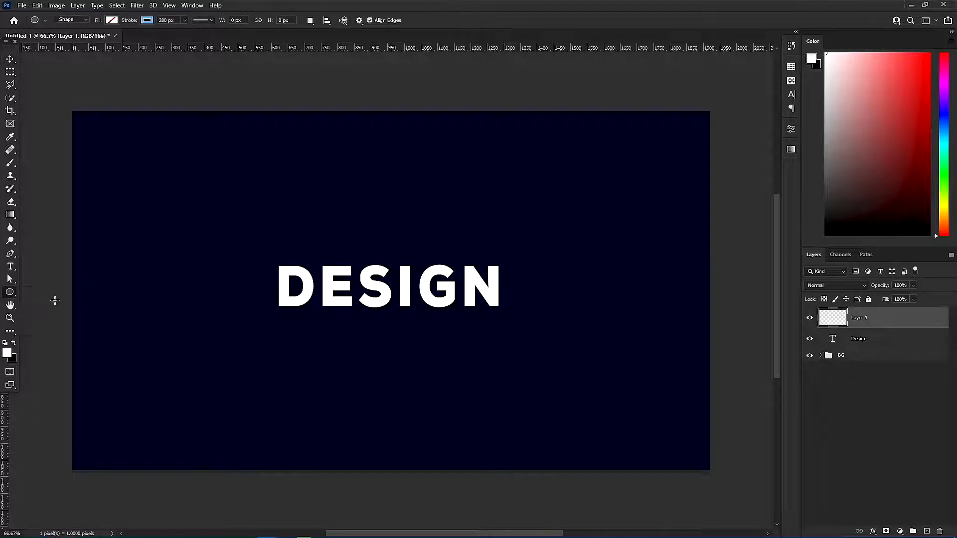
{"action": "mouse_move", "coordinate": [447, 277]}
{"action": "left_mouse_down"}
{"action": "mouse_move", "coordinate": [530, 344]}
{"action": "mouse_move", "coordinate": [544, 373]}
{"action": "mouse_move", "coordinate": [534, 331]}
{"action": "left_mouse_up"}
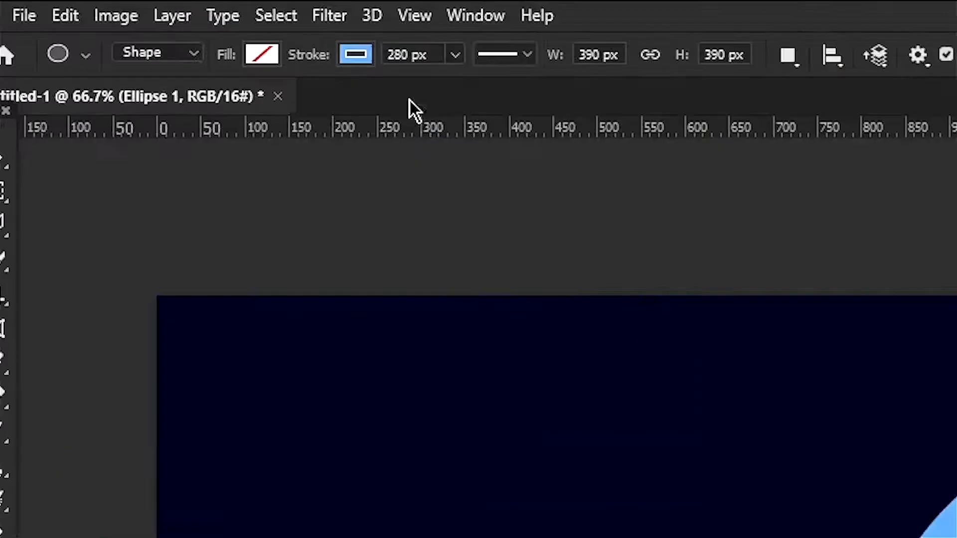
- Set the circle's stroke width to 135 px and its stroke color to #00fffc
{"action": "left_click_drag", "start_coordinate": [431, 55], "coordinate": [377, 64]}
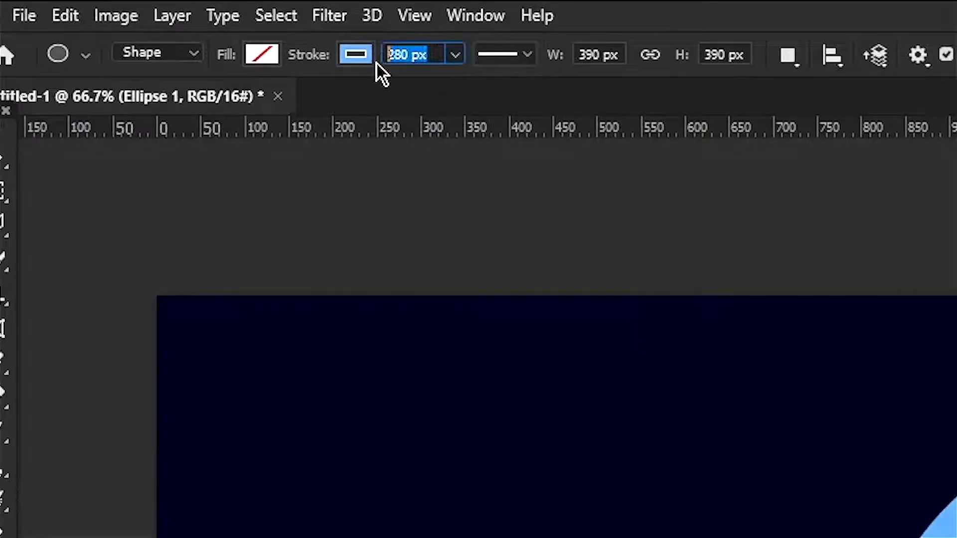
{"action": "type", "text": "135"}
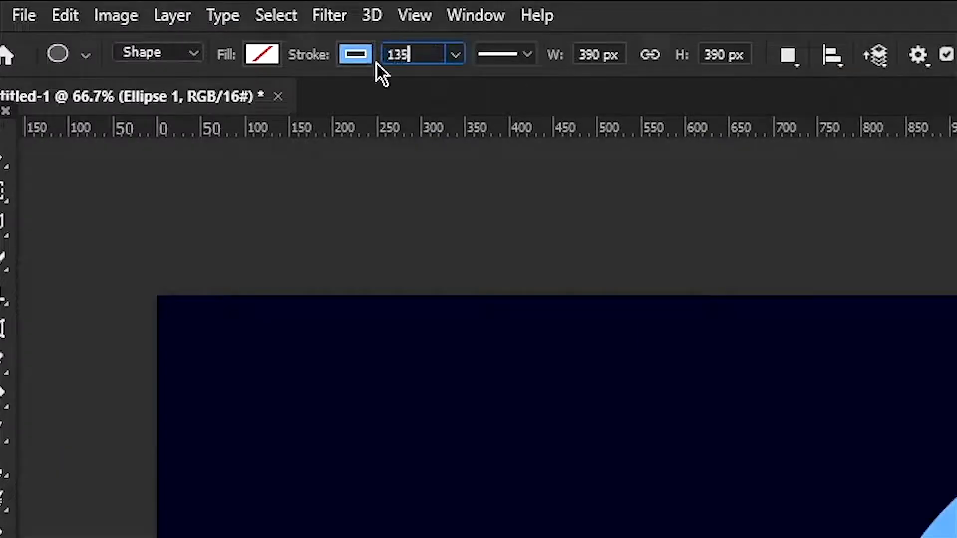
{"action": "key", "text": "Return"}
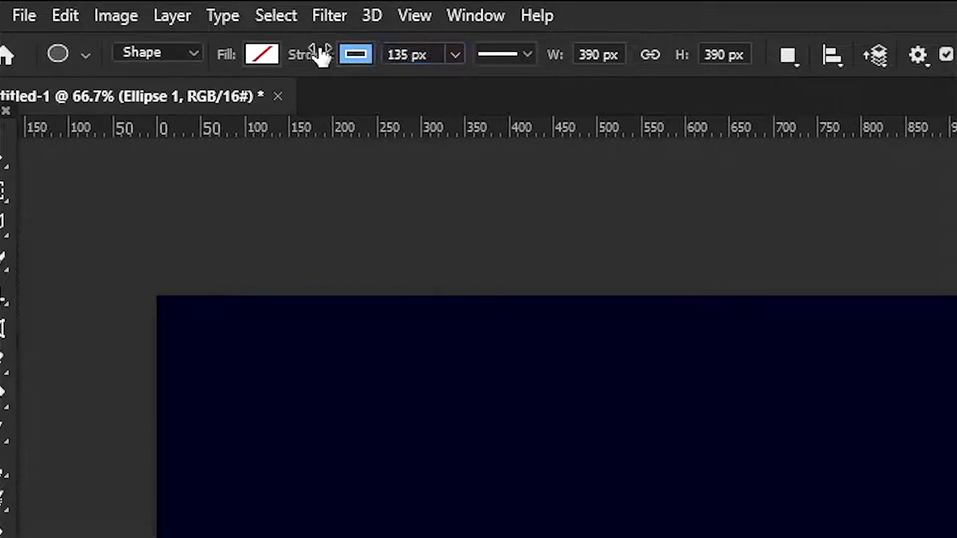
{"action": "left_click", "coordinate": [356, 55]}
{"action": "left_click", "coordinate": [518, 107]}
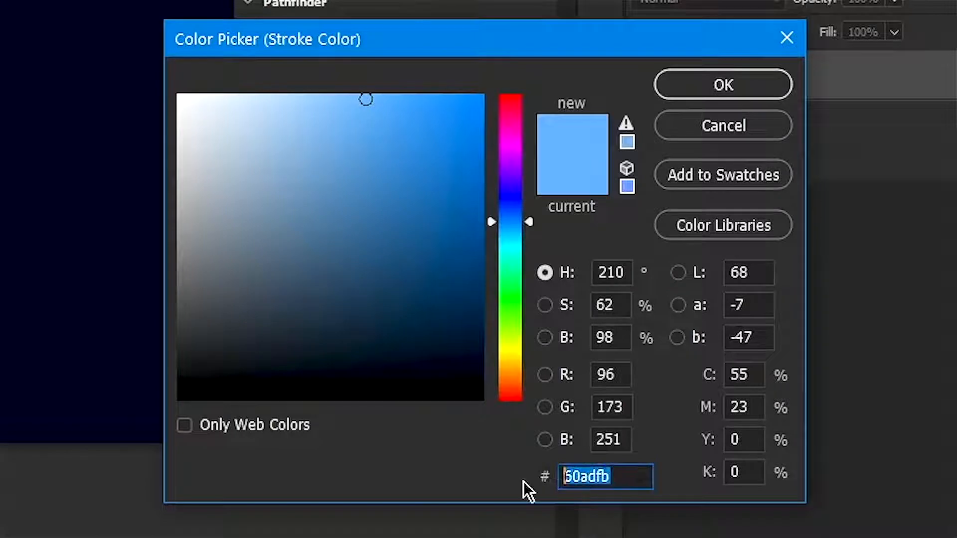
{"action": "type", "text": "00fffc"}
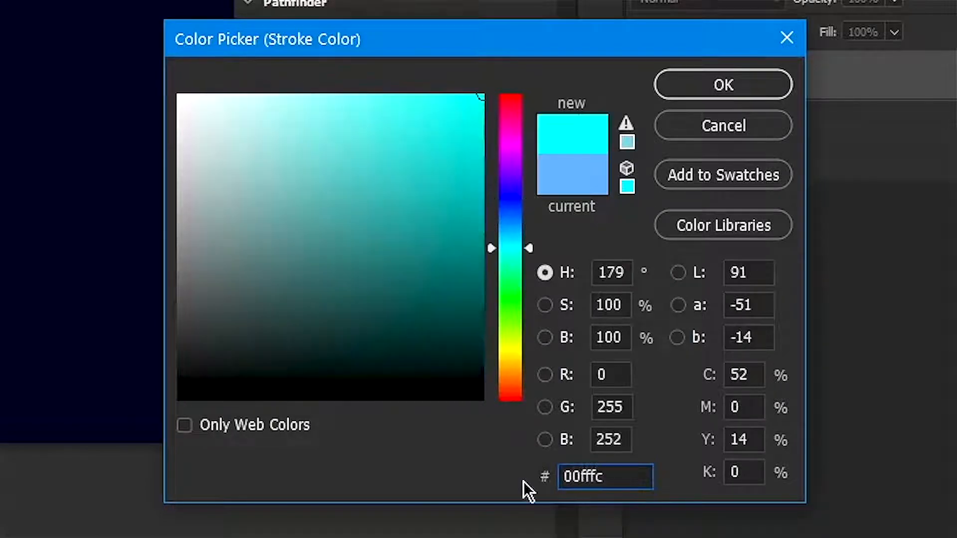
{"action": "key", "text": "Return"}
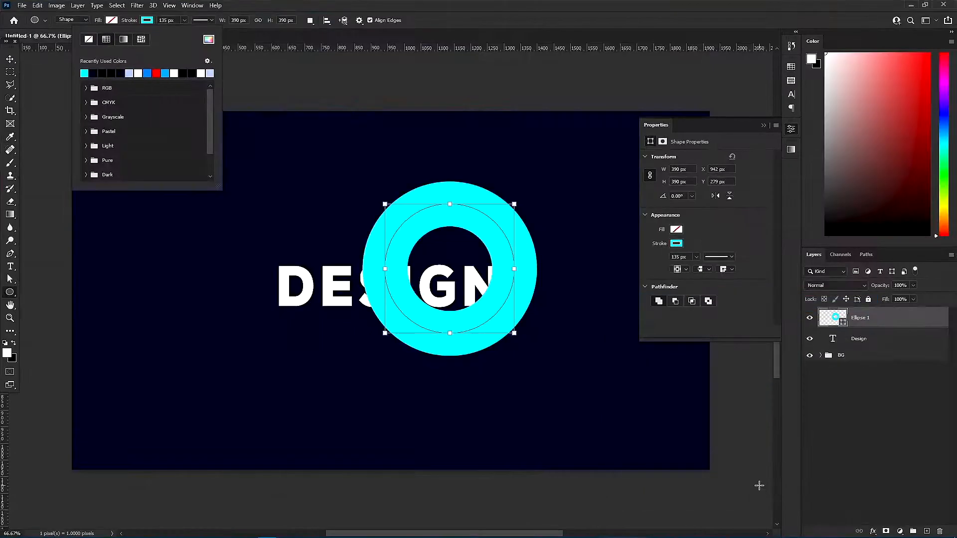
{"action": "left_click", "coordinate": [762, 125]}
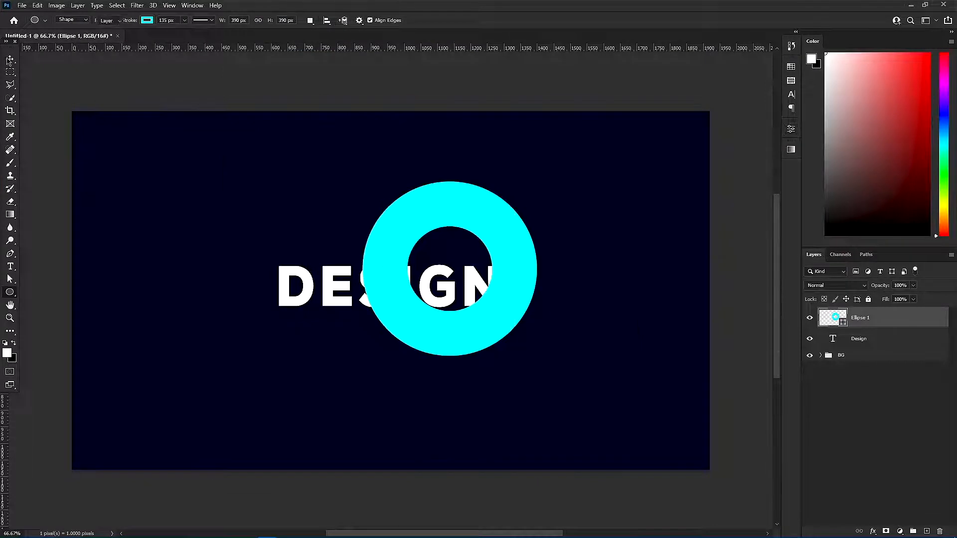
- Shift the cyan ring towards the end of the DESIGN text and convert the Ellipse 1 layer to a Smart Object
{"action": "key", "text": "v"}
{"action": "left_click_drag", "start_coordinate": [449, 330], "coordinate": [475, 347]}
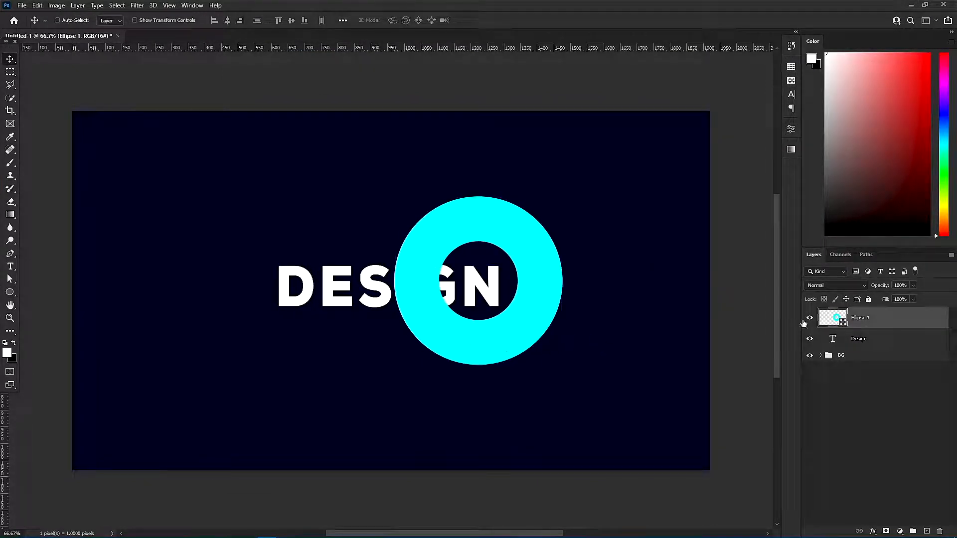
{"action": "right_click", "coordinate": [826, 319]}
{"action": "right_click", "coordinate": [881, 313]}
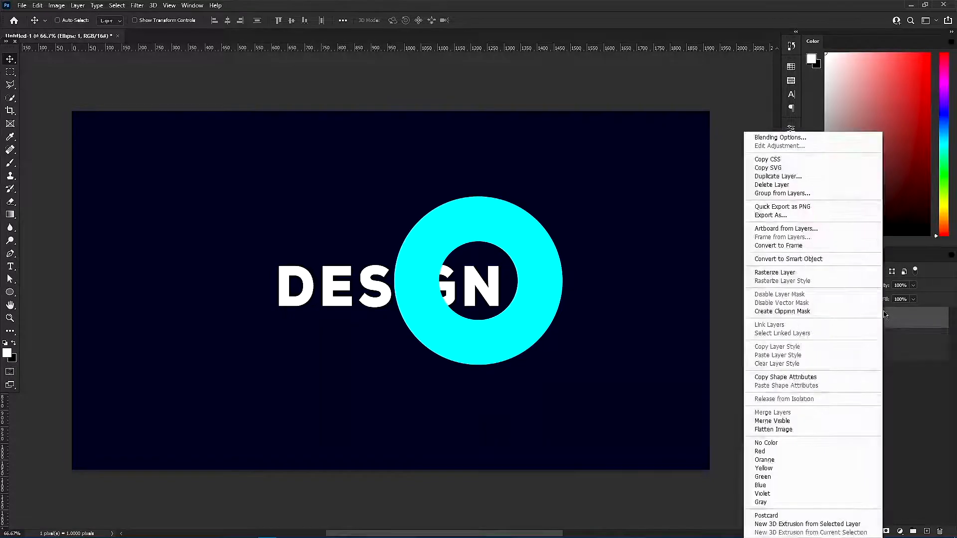
{"action": "left_click", "coordinate": [790, 259]}
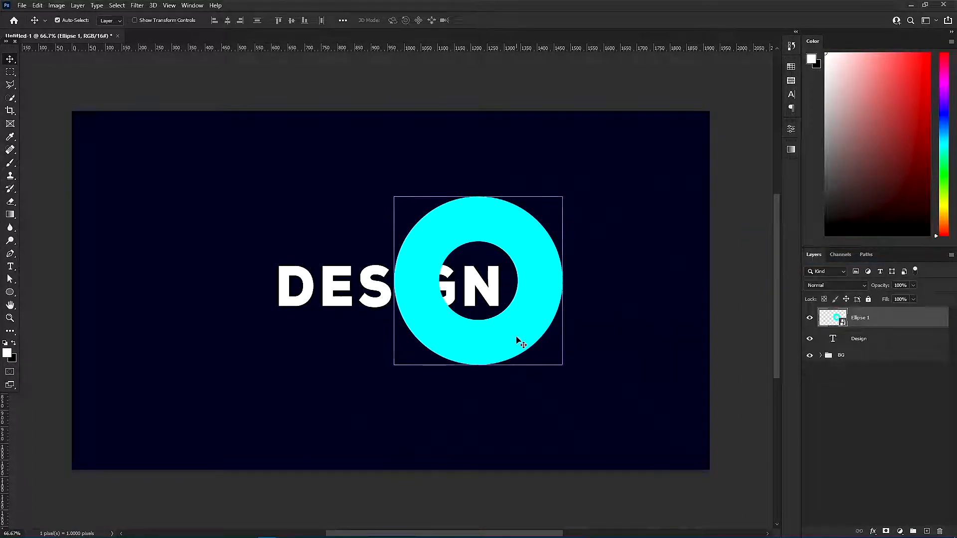
- Scale the cyan ring down slightly and align it vertically with the middle of the DESIGN text
{"action": "key", "text": "ctrl+t"}
{"action": "left_click_drag", "start_coordinate": [478, 365], "coordinate": [502, 338]}
{"action": "key", "text": "Return"}
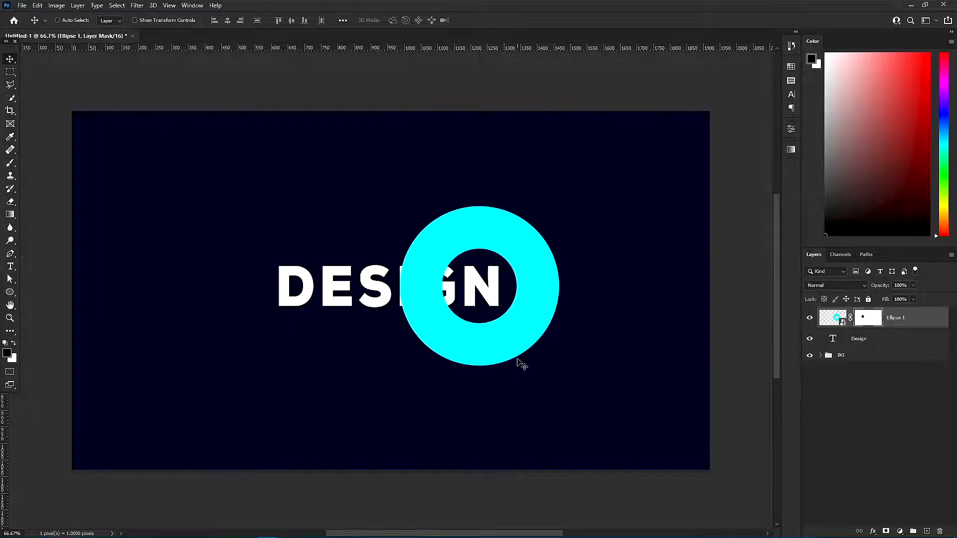
- Paint black at 100% opacity on the Ellipse 1 layer mask to hide the ring's left half
{"action": "key", "text": "z"}
{"action": "key", "text": "b"}
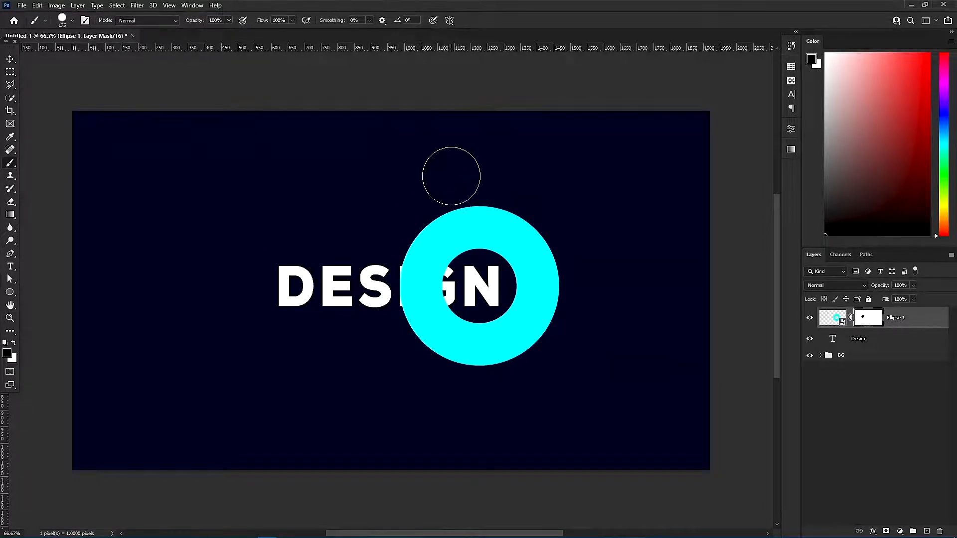
{"action": "left_click_drag", "start_coordinate": [459, 162], "coordinate": [465, 397]}
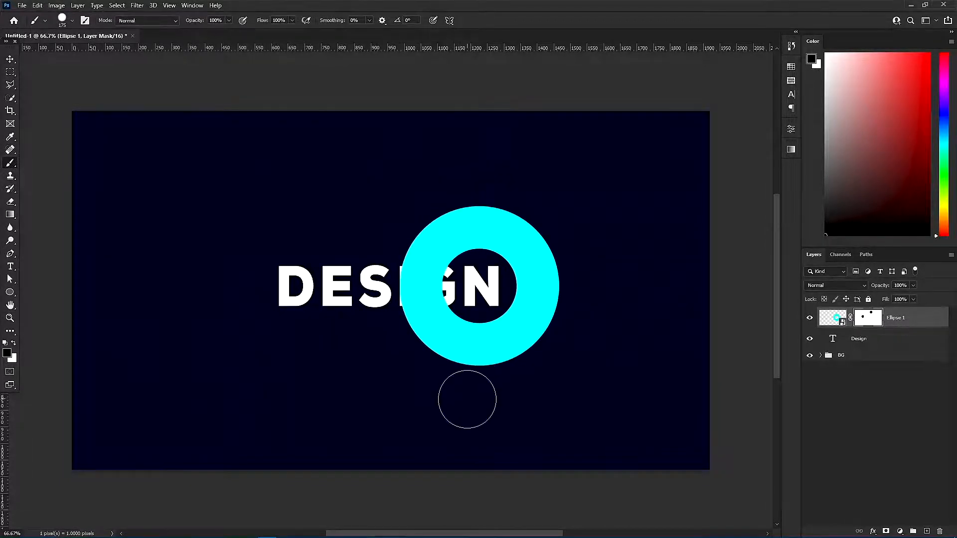
{"action": "key", "text": "ctrl+z"}
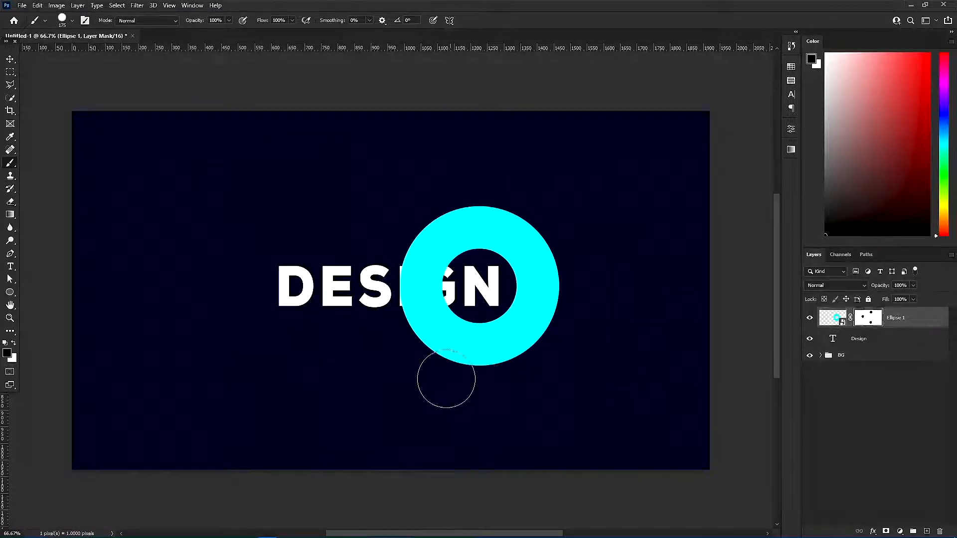
{"action": "key", "text": "ctrl+shift+z"}
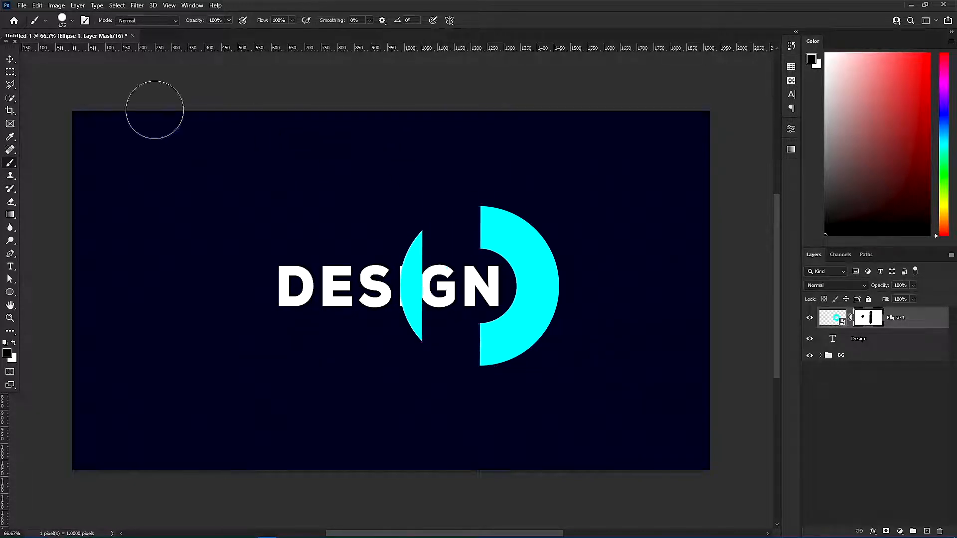
{"action": "left_click_drag", "start_coordinate": [410, 216], "coordinate": [414, 339]}
- Duplicate the masked Ellipse 1 layer and convert the copy to a Smart Object
{"action": "key", "text": "v"}
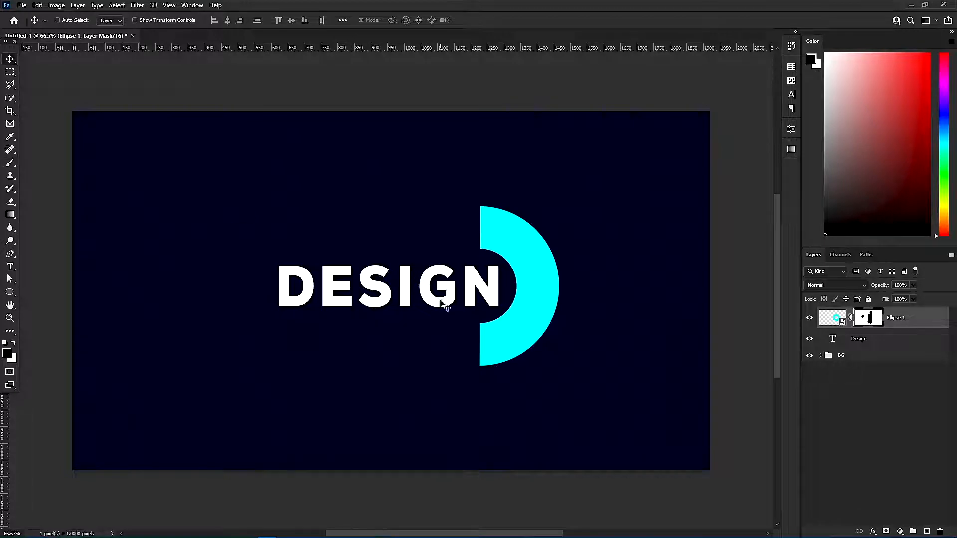
{"action": "key", "text": "ctrl+2"}
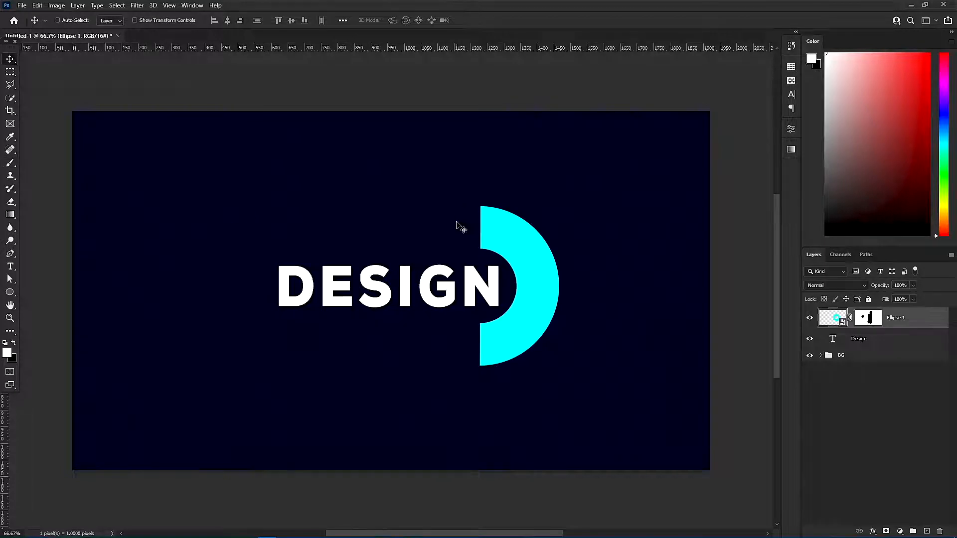
{"action": "key", "text": "ctrl+j"}
{"action": "right_click", "coordinate": [889, 322]}
{"action": "left_click", "coordinate": [802, 205]}
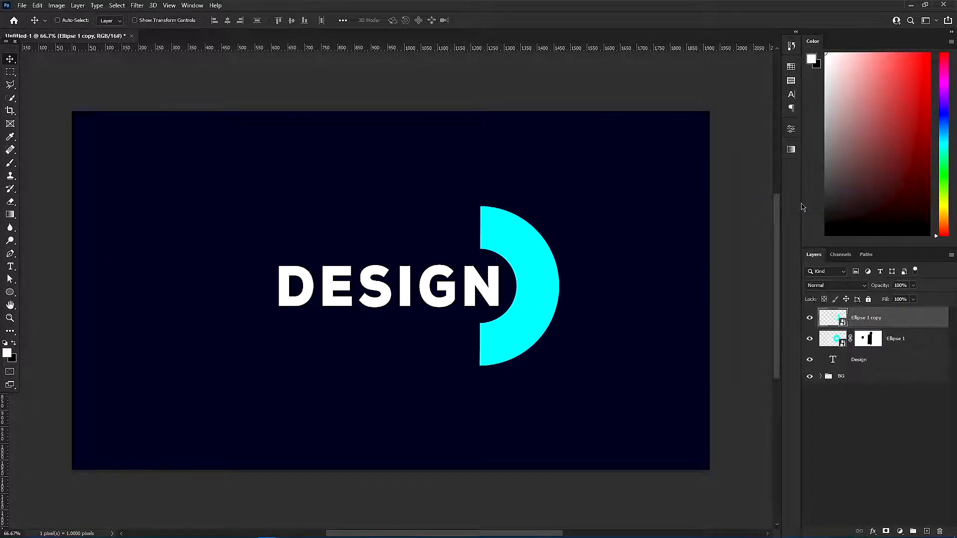
- Apply a 31-pixel Gaussian Blur to the Ellipse 1 copy layer and lower its opacity to 45%
{"action": "left_click", "coordinate": [137, 5]}
{"action": "mouse_move", "coordinate": [170, 143]}
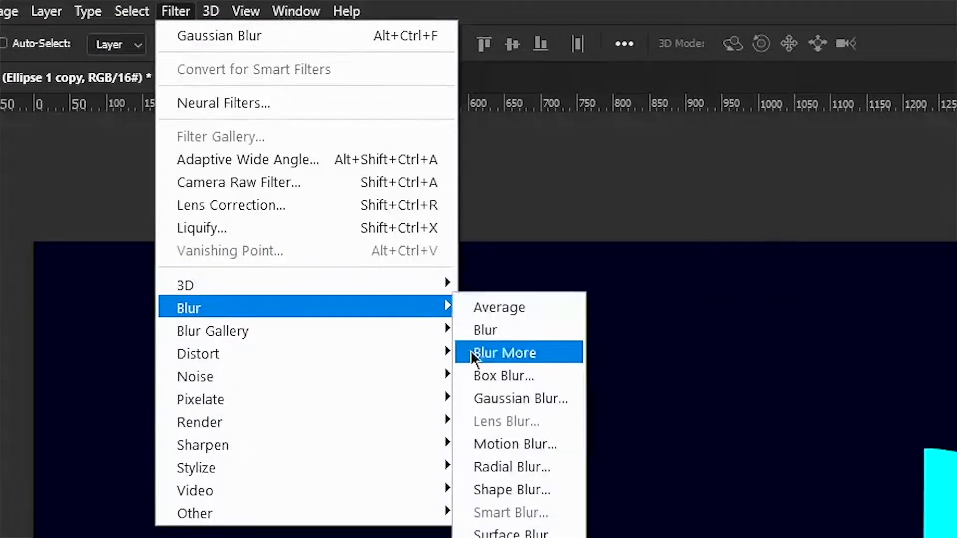
{"action": "left_click", "coordinate": [281, 185]}
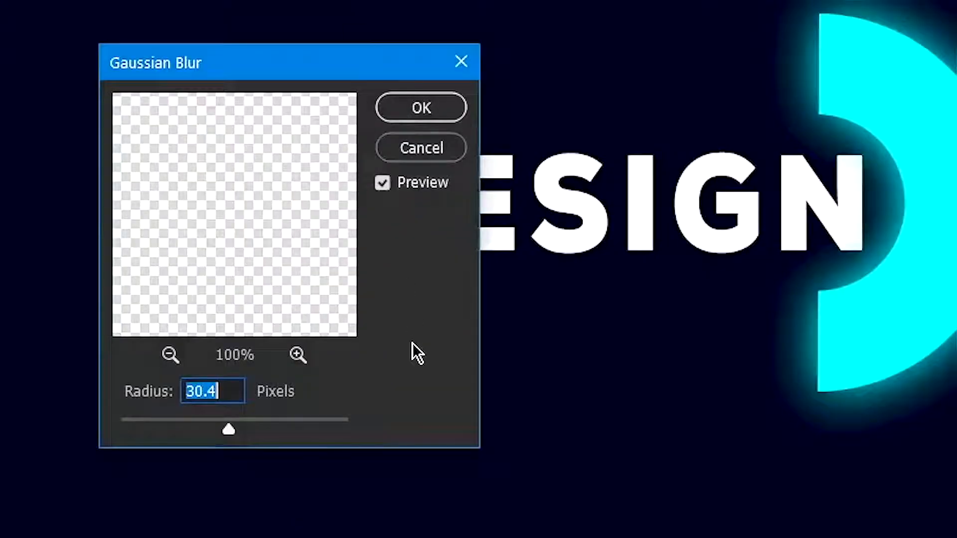
{"action": "type", "text": "32"}
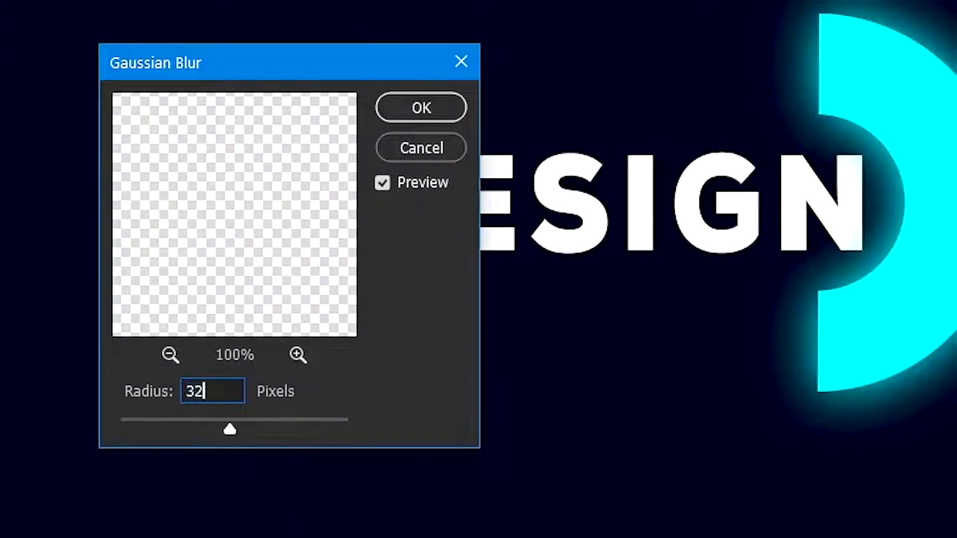
{"action": "key", "text": "BackSpace"}
{"action": "type", "text": "1"}
{"action": "key", "text": "Return"}
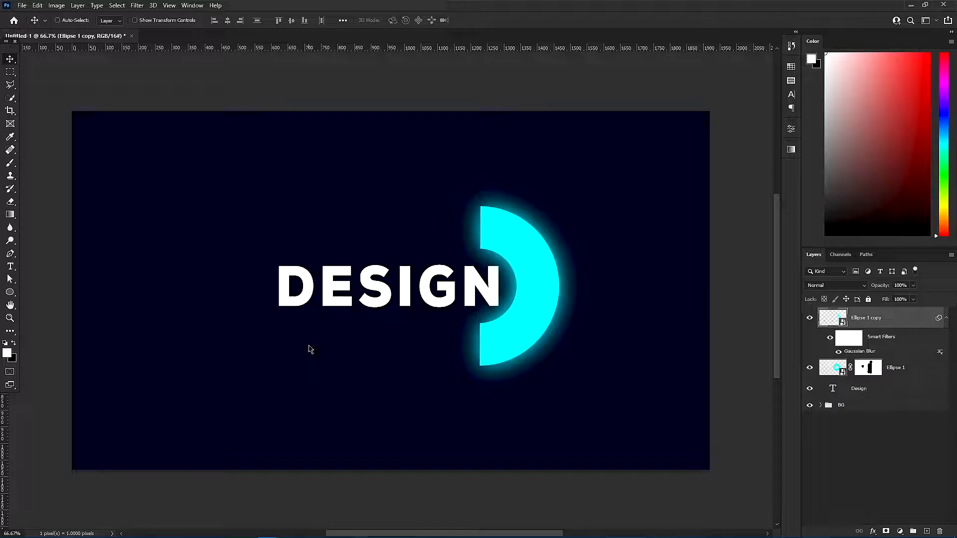
{"action": "key", "text": "4"}
{"action": "key", "text": "5"}
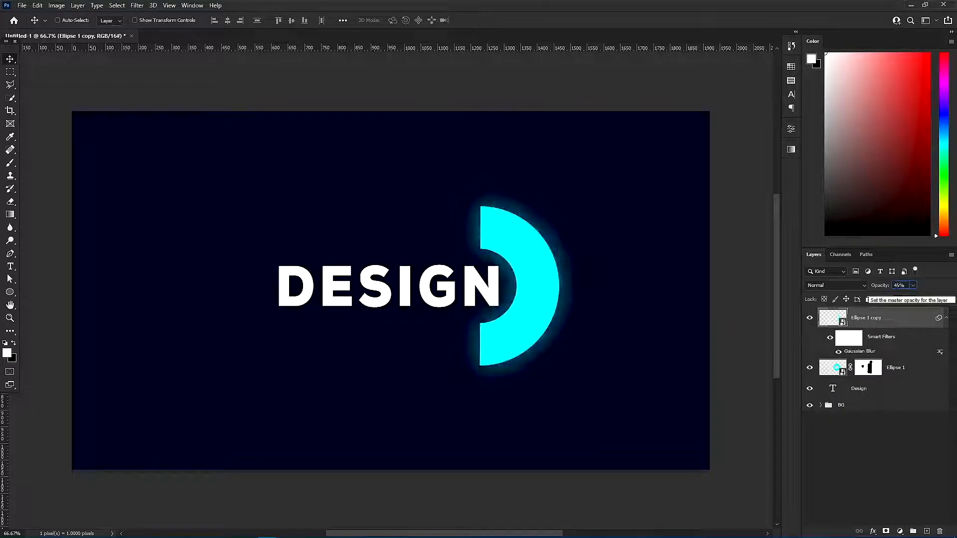
{"action": "left_click", "coordinate": [944, 319]}
{"action": "right_click", "coordinate": [898, 340]}
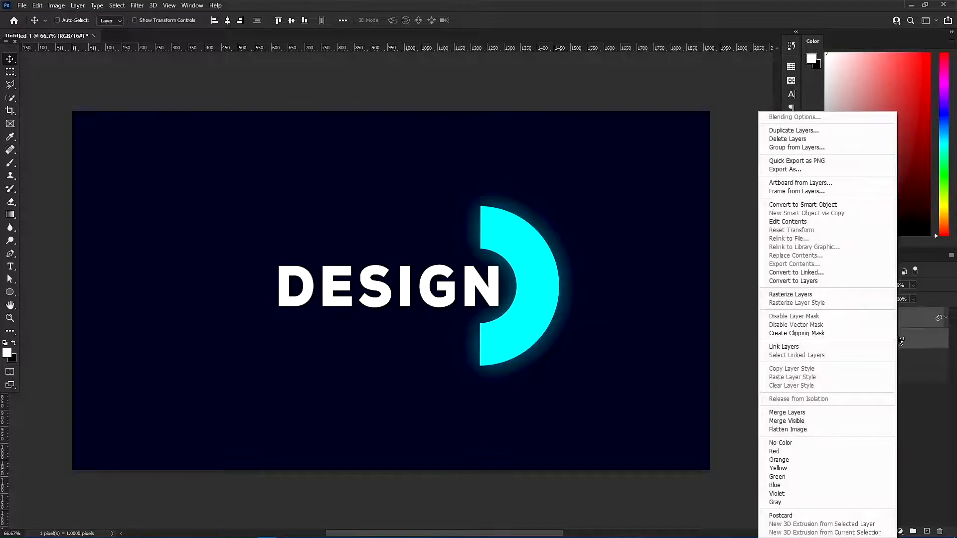
{"action": "left_click", "coordinate": [816, 206]}
{"action": "key", "text": "ctrl+z"}
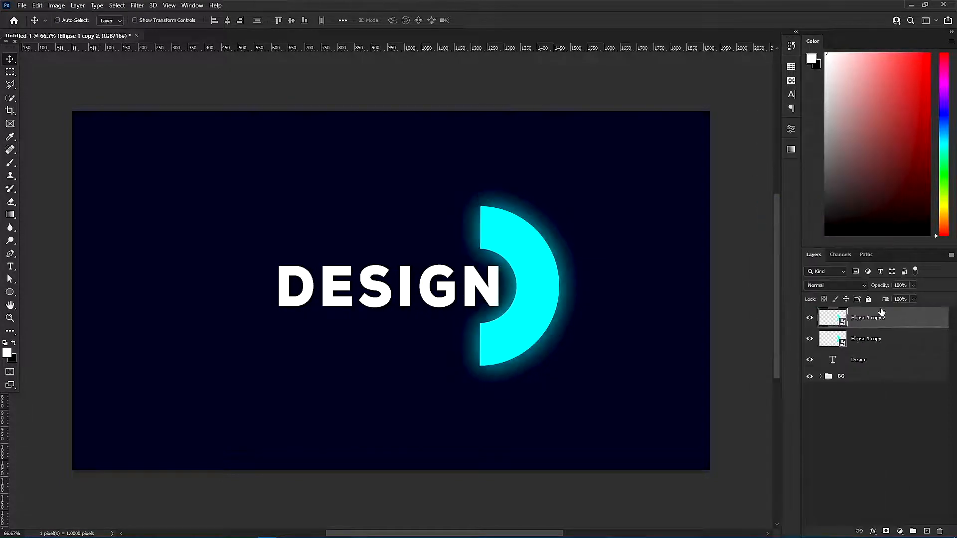
- Duplicate Ellipse 1 without its mask, move the full ring to the canvas's lower-left corner and scale it up
{"action": "left_click", "coordinate": [837, 314]}
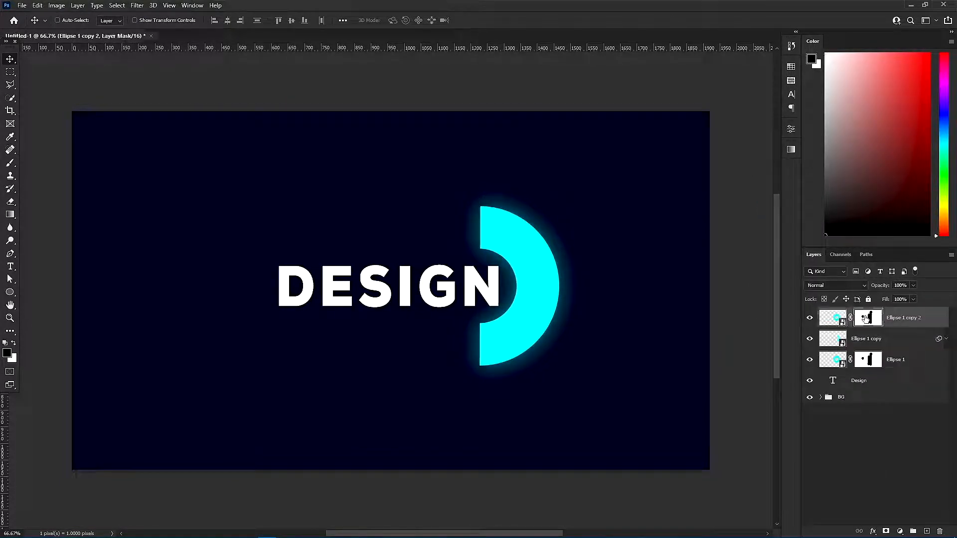
{"action": "key", "text": "ctrl+j"}
{"action": "left_click_drag", "start_coordinate": [517, 302], "coordinate": [119, 468]}
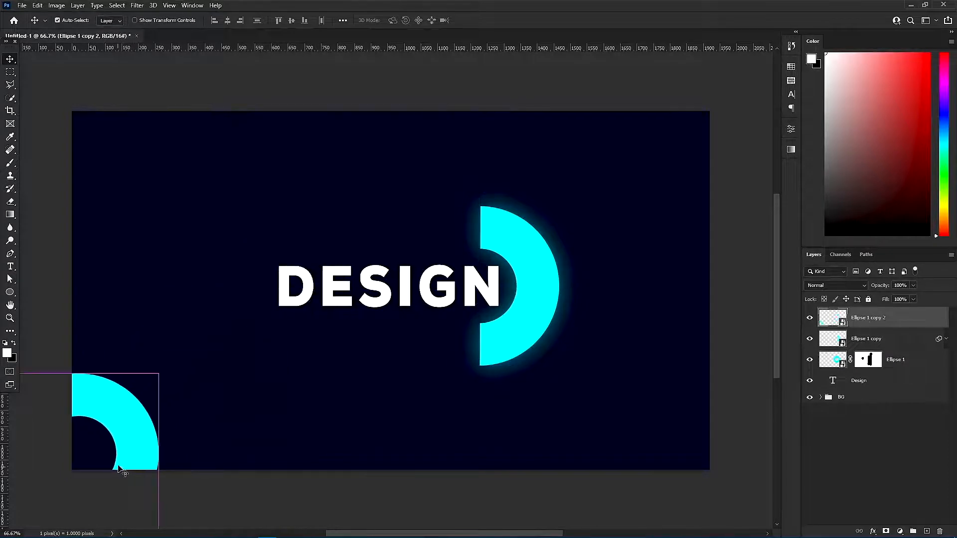
{"action": "key", "text": "ctrl+t"}
{"action": "left_click_drag", "start_coordinate": [160, 373], "coordinate": [189, 346]}
{"action": "key", "text": "Return"}
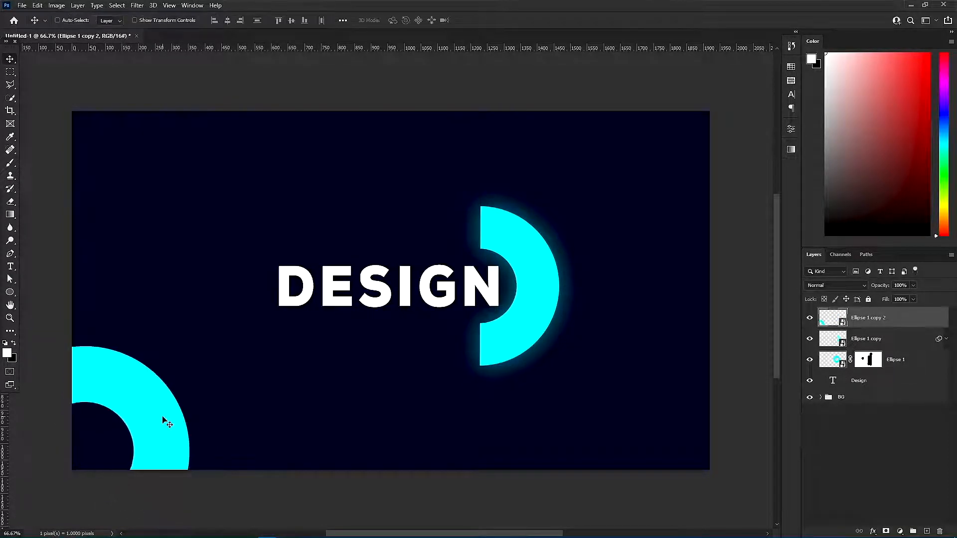
- Duplicate the lower-left ring layer, apply a 31-pixel Gaussian Blur to the copy and set its opacity to 45%
{"action": "key", "text": "ctrl+j"}
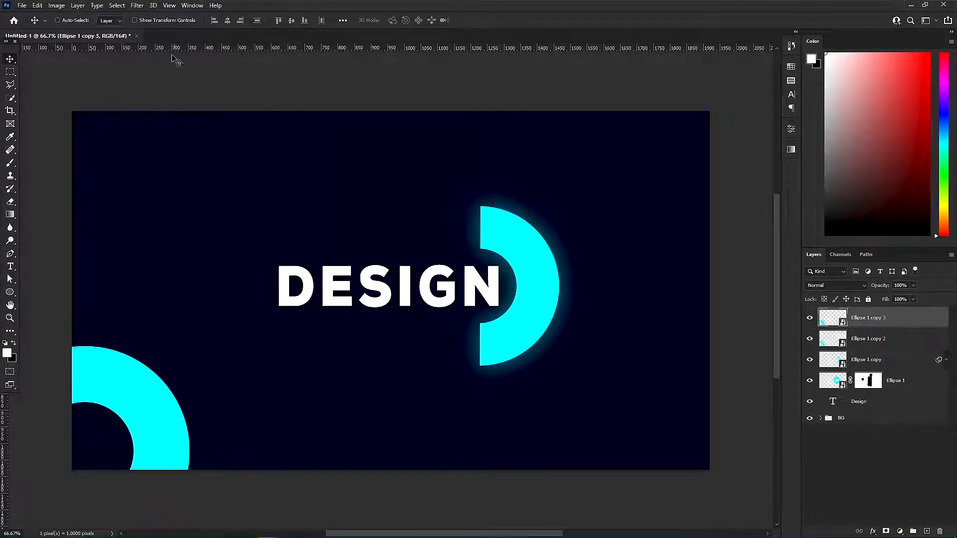
{"action": "left_click", "coordinate": [137, 5]}
{"action": "mouse_move", "coordinate": [169, 139]}
{"action": "left_click", "coordinate": [294, 183]}
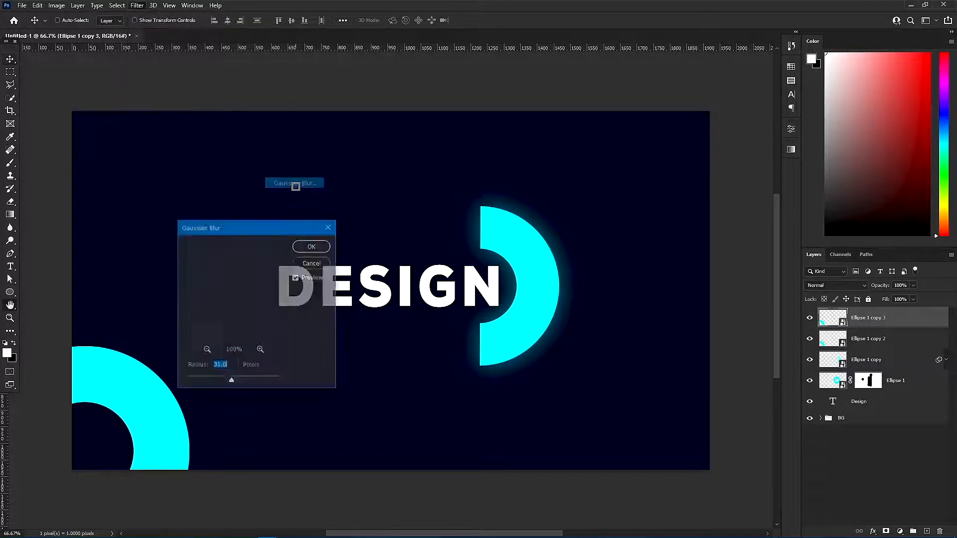
{"action": "left_click", "coordinate": [311, 247]}
{"action": "type", "text": "45"}
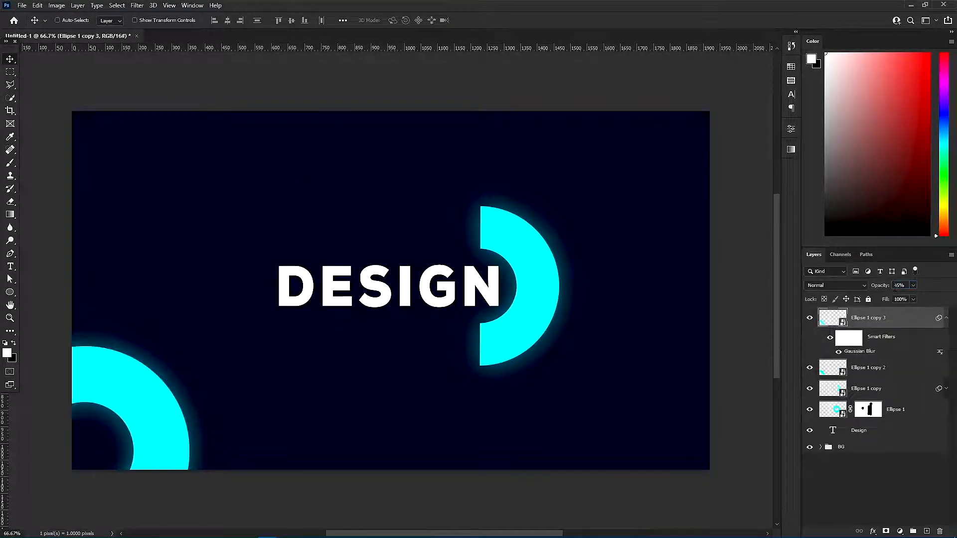
{"action": "left_click", "coordinate": [946, 318]}
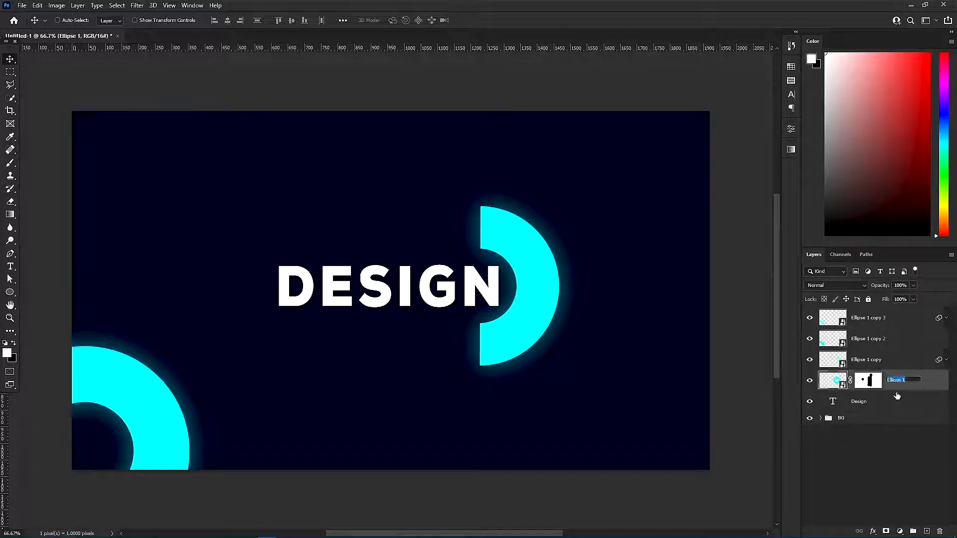
- Rename the three ellipse copies, from lowest to highest in the layer stack, as Ellipse 1 Blur, Ellipse 2 and Ellipse 2 blur
{"action": "double_click", "coordinate": [861, 359]}
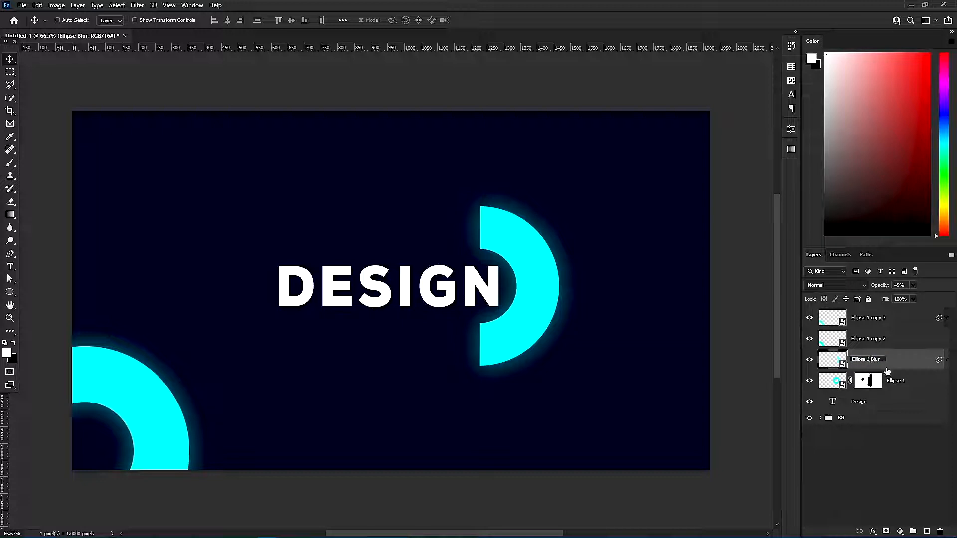
{"action": "double_click", "coordinate": [888, 339]}
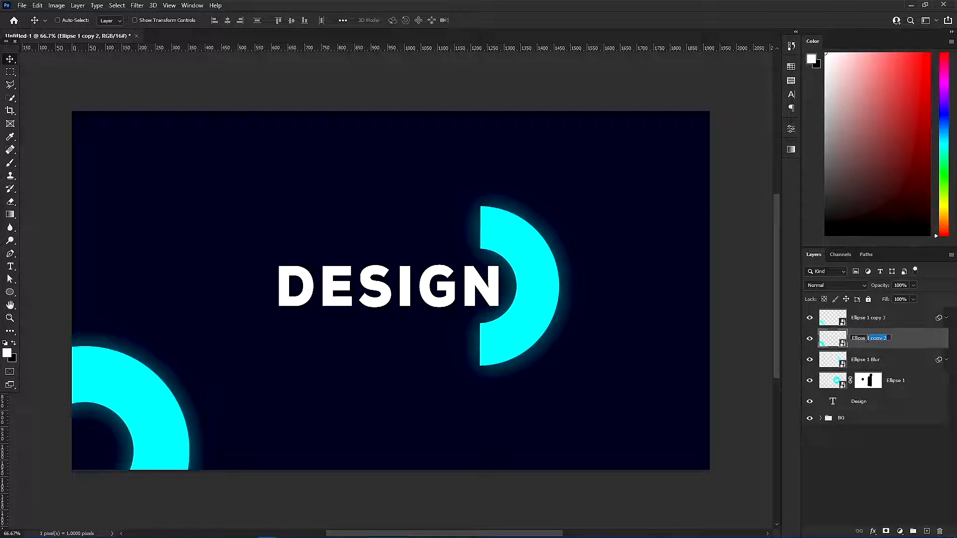
{"action": "type", "text": "2"}
{"action": "double_click", "coordinate": [888, 317]}
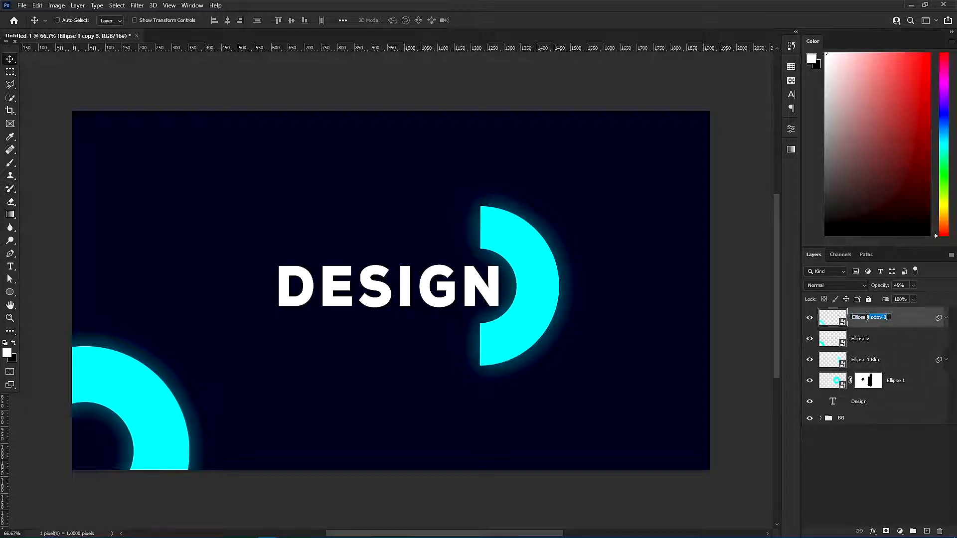
{"action": "type", "text": "Ellipse 2 blur"}
{"action": "key", "text": "Return"}
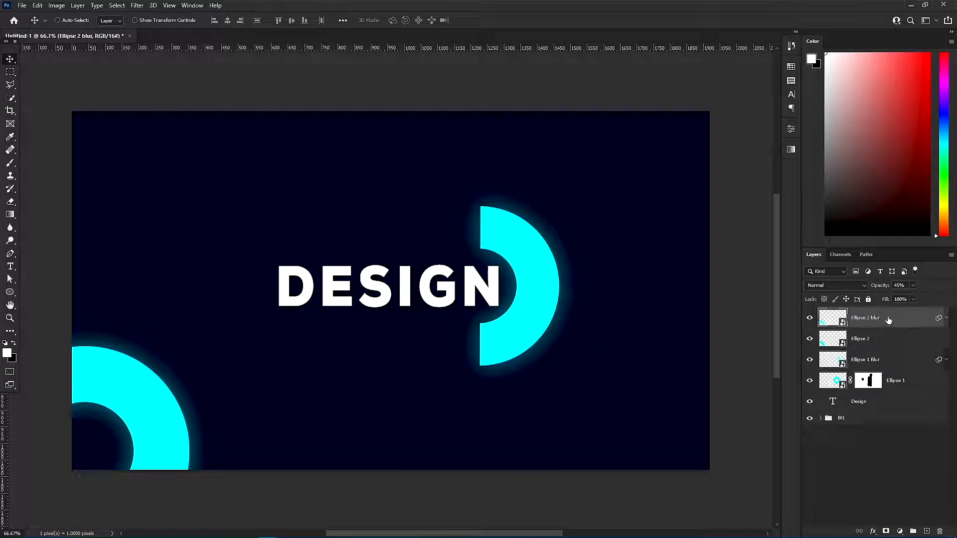
- Duplicate Ellipse 2 as Ellipse 3, scale the ring down and place it below the DESIGN text
{"action": "left_click_drag", "start_coordinate": [864, 339], "coordinate": [862, 311]}
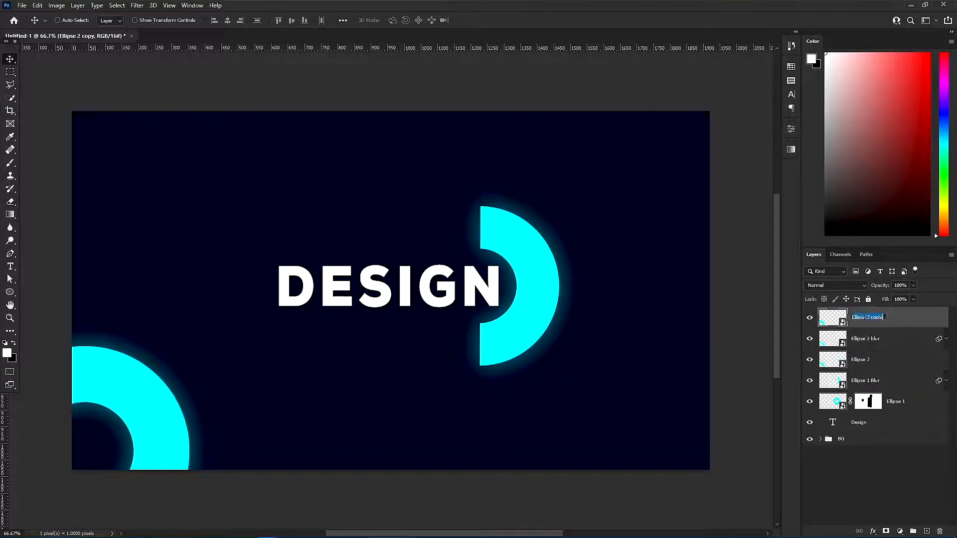
{"action": "left_click_drag", "start_coordinate": [154, 459], "coordinate": [436, 385]}
{"action": "key", "text": "ctrl+t"}
{"action": "left_click_drag", "start_coordinate": [472, 273], "coordinate": [401, 338]}
{"action": "key", "text": "Return"}
{"action": "mouse_move", "coordinate": [383, 408]}
{"action": "left_mouse_down"}
{"action": "mouse_move", "coordinate": [380, 416]}
{"action": "mouse_move", "coordinate": [380, 401]}
{"action": "left_mouse_up"}
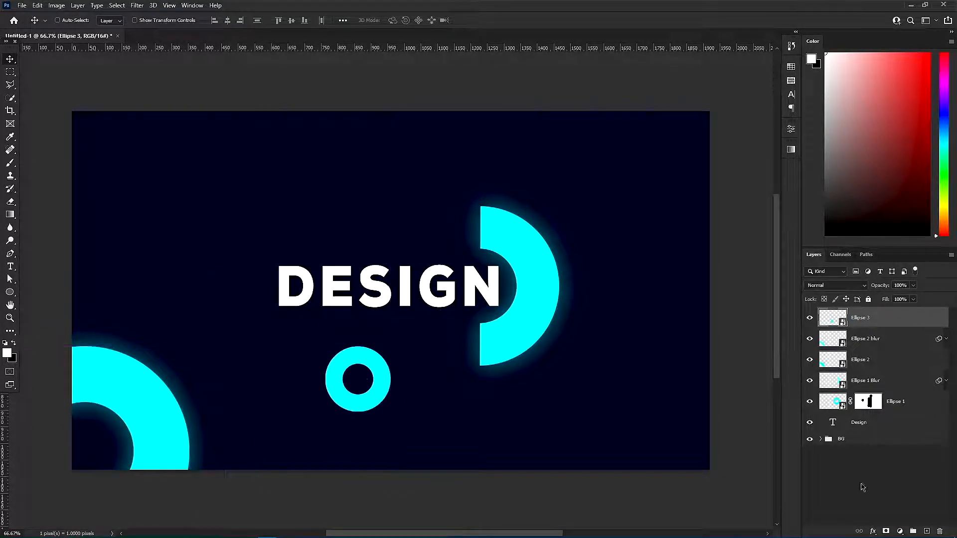
- Add a layer mask to Ellipse 3 and paint black diagonally to hide the small ring's upper-right part
{"action": "left_click", "coordinate": [885, 532]}
{"action": "key", "text": "b"}
{"action": "key", "text": "x"}
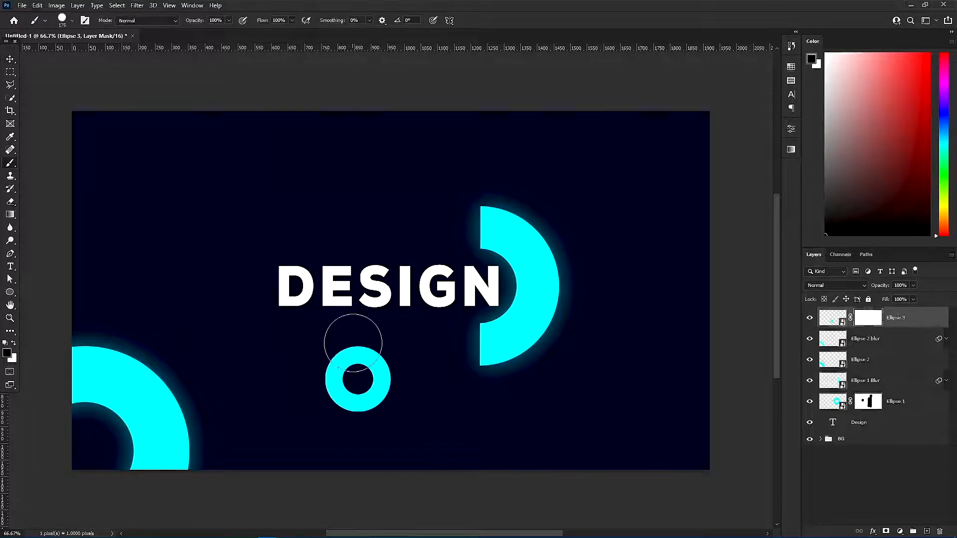
{"action": "left_click", "coordinate": [318, 309]}
{"action": "left_click", "coordinate": [412, 388], "text": "shift"}
{"action": "left_click_drag", "start_coordinate": [369, 374], "coordinate": [415, 365]}
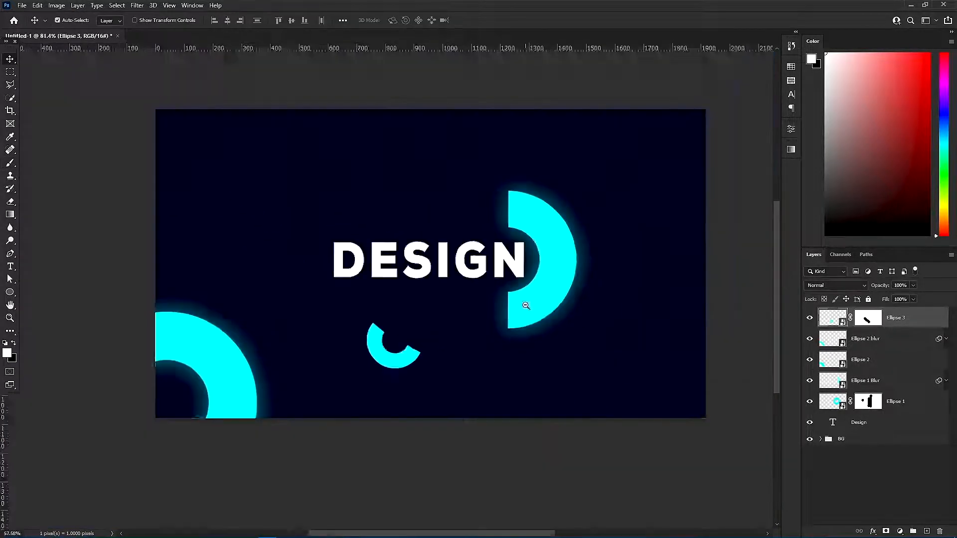
- Duplicate the masked Ellipse 3 layer and convert the copy to a Smart Object
{"action": "left_click_drag", "start_coordinate": [525, 305], "coordinate": [554, 299]}
{"action": "left_click_drag", "start_coordinate": [554, 298], "coordinate": [549, 323]}
{"action": "key", "text": "ctrl+j"}
{"action": "right_click", "coordinate": [899, 316]}
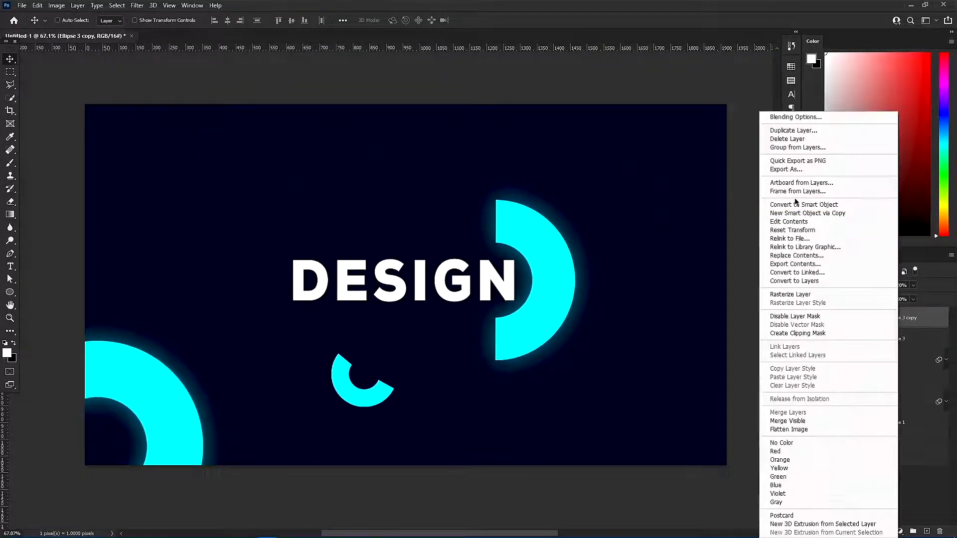
{"action": "left_click", "coordinate": [796, 285]}
- Apply Gaussian Blur with the previous radius to the Ellipse 3 copy, set its opacity to 45% and rename it Ellipse 3 Blur
{"action": "left_click", "coordinate": [137, 6]}
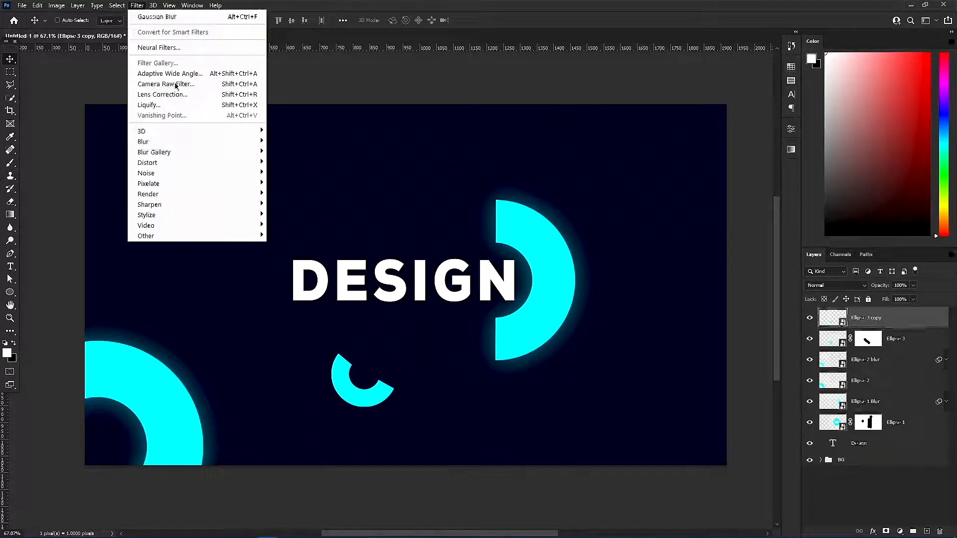
{"action": "left_click", "coordinate": [152, 6]}
{"action": "left_click", "coordinate": [137, 6]}
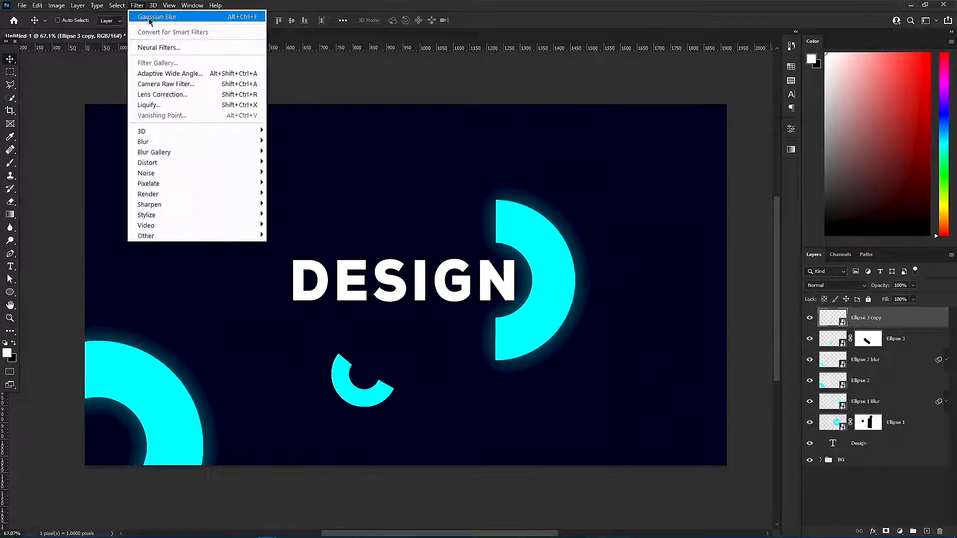
{"action": "left_click", "coordinate": [223, 16]}
{"action": "left_click", "coordinate": [316, 241]}
{"action": "type", "text": "45"}
{"action": "key", "text": "Return"}
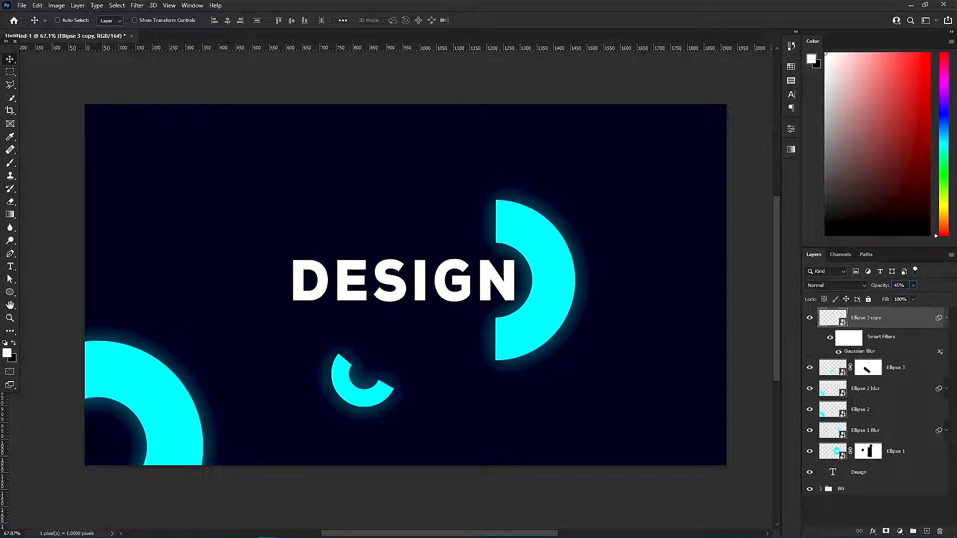
{"action": "left_click", "coordinate": [945, 319]}
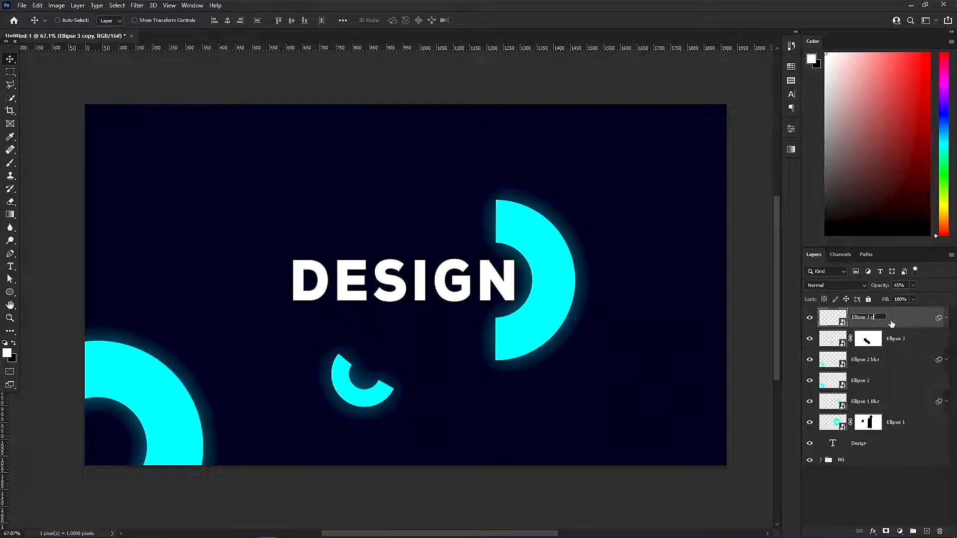
- Duplicate Ellipse 3, enlarge the copy in the canvas's upper-left corner and mask off the ring's right half
{"action": "left_click_drag", "start_coordinate": [904, 340], "coordinate": [894, 310]}
{"action": "left_click_drag", "start_coordinate": [380, 386], "coordinate": [195, 226]}
{"action": "key", "text": "ctrl+t"}
{"action": "left_click_drag", "start_coordinate": [163, 188], "coordinate": [149, 168]}
{"action": "key", "text": "Return"}
- Duplicate the upper-left ring as a Smart Object, set its opacity to 45% and apply Gaussian Blur with the previous radius
{"action": "key", "text": "ctrl+j"}
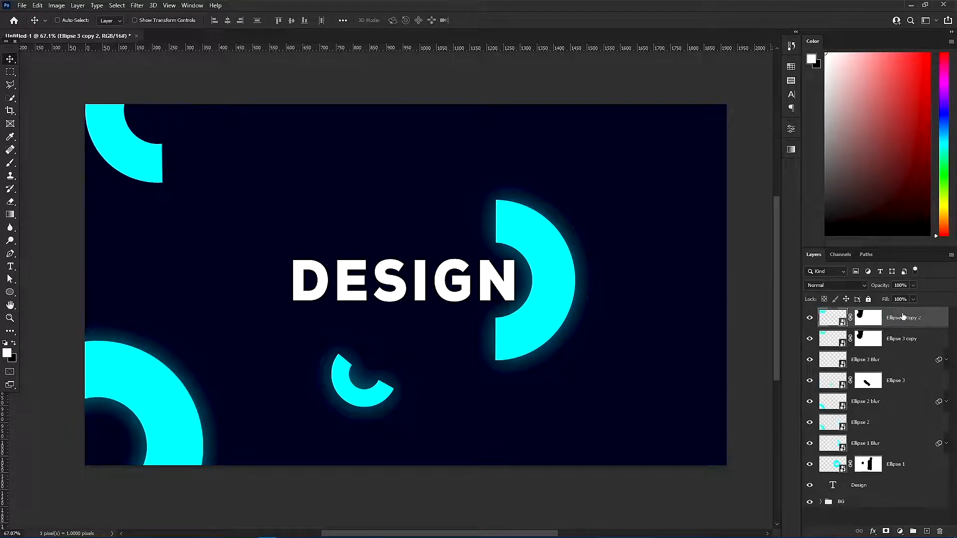
{"action": "right_click", "coordinate": [901, 320]}
{"action": "left_click", "coordinate": [787, 204]}
{"action": "type", "text": "45"}
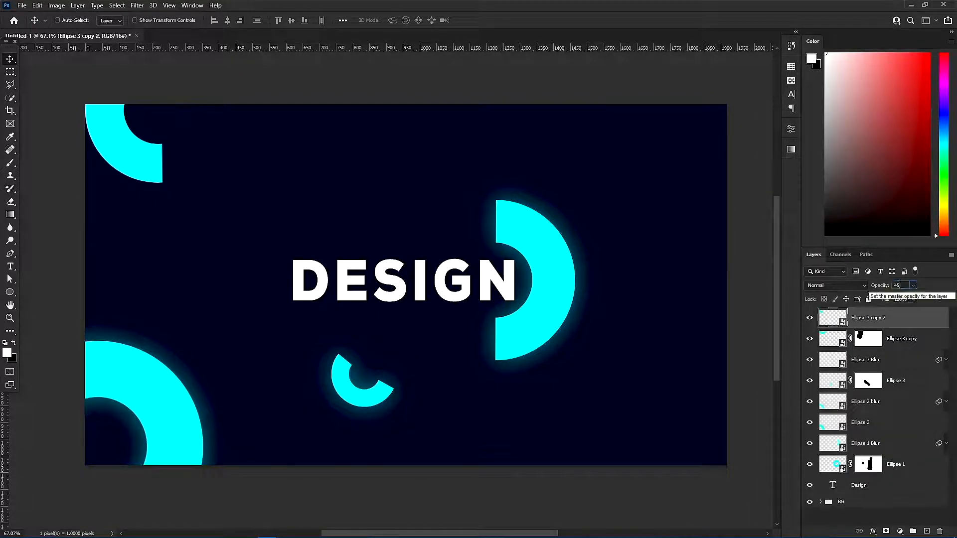
{"action": "key", "text": "Return"}
{"action": "left_click", "coordinate": [137, 6]}
{"action": "left_click", "coordinate": [141, 19]}
{"action": "left_click", "coordinate": [313, 246]}
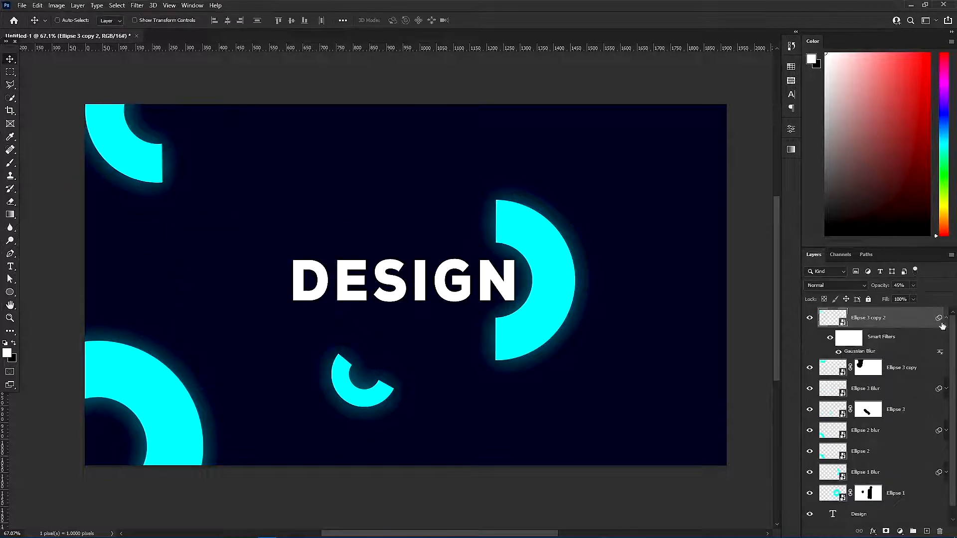
- Rename the upper-left ring layer Ellipse 4 and its blurred copy Ellipse4 Blur
{"action": "double_click", "coordinate": [903, 340]}
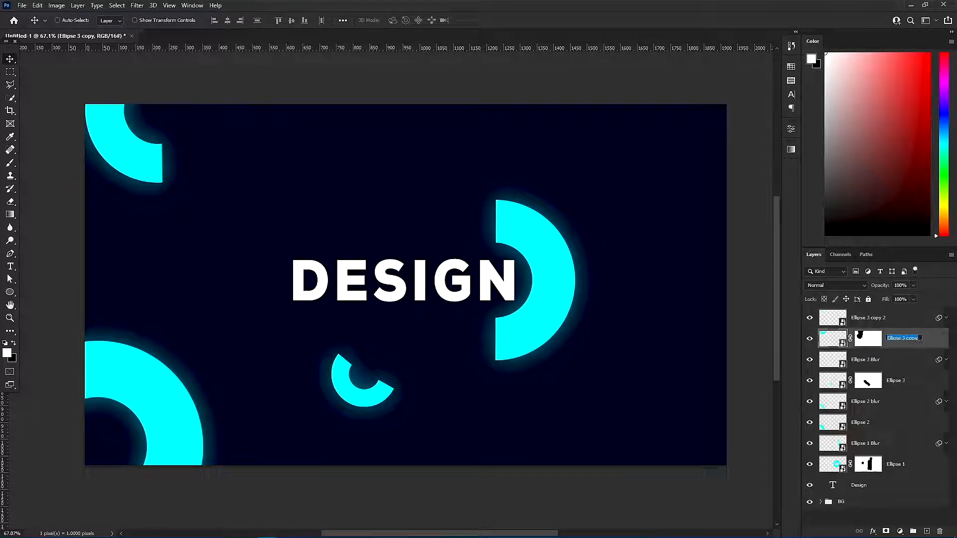
{"action": "double_click", "coordinate": [877, 317]}
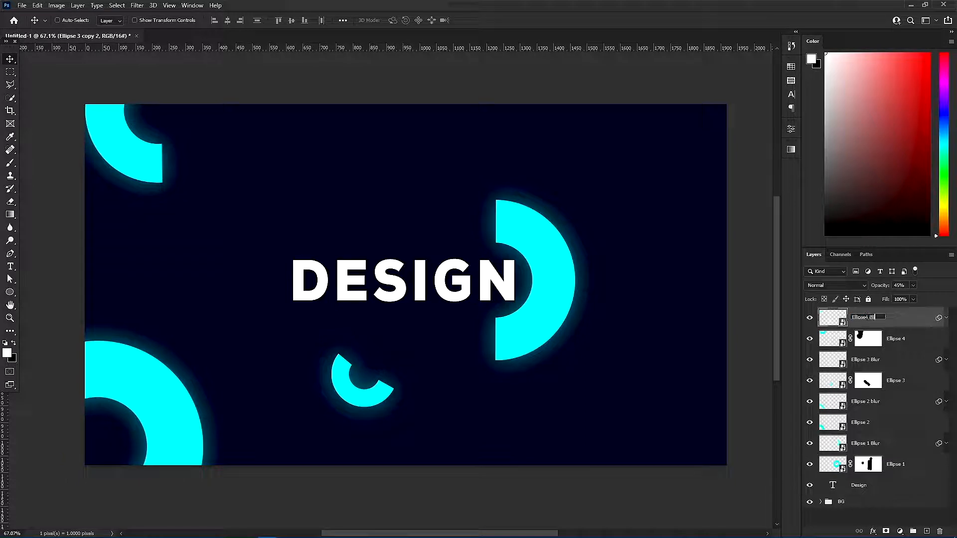
{"action": "type", "text": "Ellipse4 Blur"}
{"action": "key", "text": "Return"}
- Duplicate Ellipse 4 with a clear mask, scale the ring down and place it partly cropped in the canvas's upper-right corner
{"action": "left_click", "coordinate": [892, 341]}
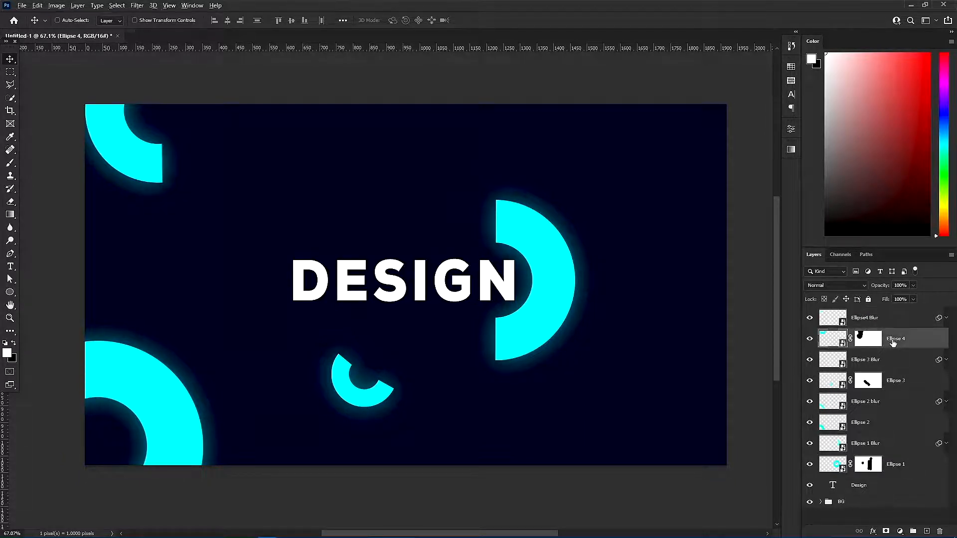
{"action": "left_click_drag", "start_coordinate": [892, 341], "coordinate": [887, 310]}
{"action": "left_click_drag", "start_coordinate": [354, 385], "coordinate": [313, 213]}
{"action": "key", "text": "ctrl+t"}
{"action": "left_click_drag", "start_coordinate": [368, 223], "coordinate": [251, 242]}
{"action": "left_click_drag", "start_coordinate": [380, 184], "coordinate": [706, 118]}
{"action": "left_click_drag", "start_coordinate": [716, 167], "coordinate": [682, 82]}
{"action": "left_click_drag", "start_coordinate": [685, 172], "coordinate": [728, 157]}
{"action": "key", "text": "Return"}
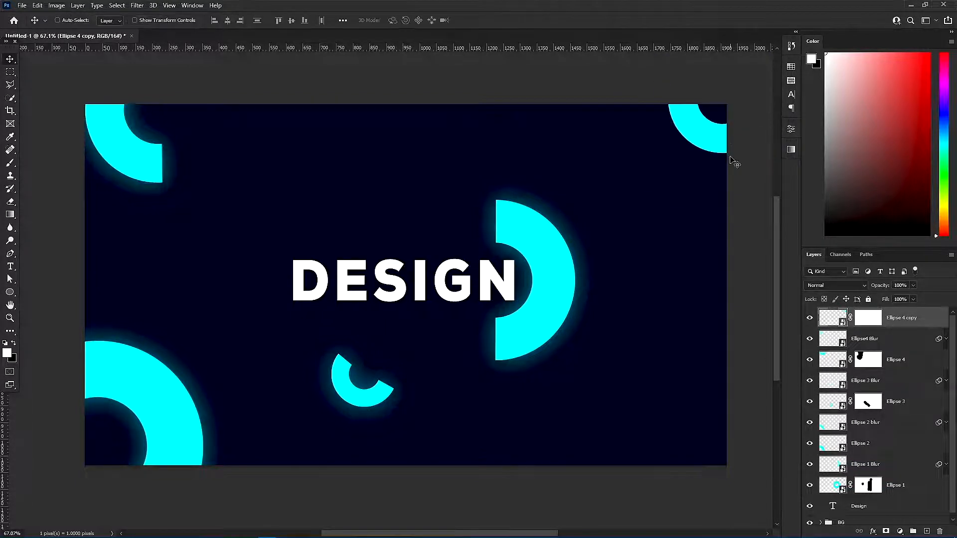
- Duplicate the upper-right ring as a Smart Object, set its opacity to 45% and apply a 31-pixel Gaussian Blur
{"action": "right_click", "coordinate": [904, 319]}
{"action": "left_click", "coordinate": [892, 205]}
{"action": "left_click", "coordinate": [900, 285]}
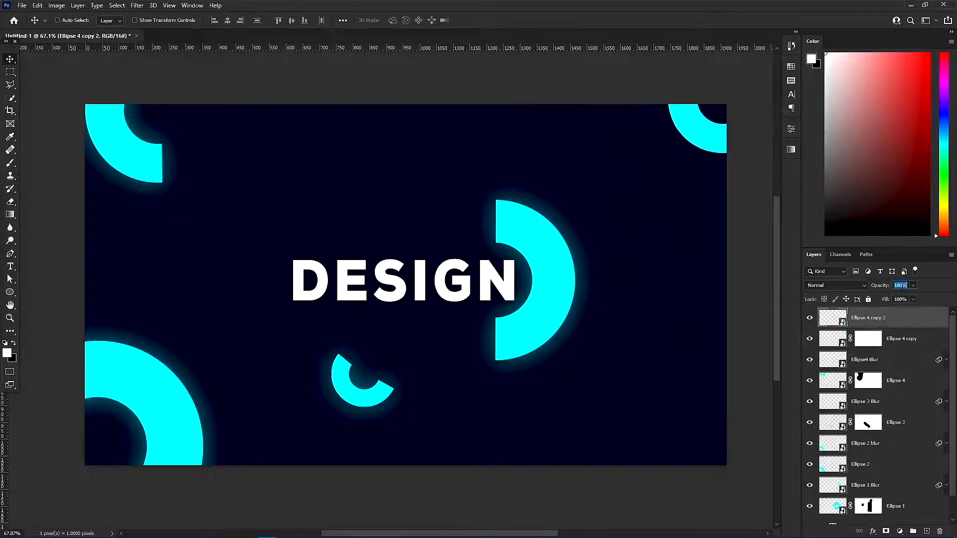
{"action": "left_click", "coordinate": [137, 5]}
{"action": "left_click", "coordinate": [159, 16]}
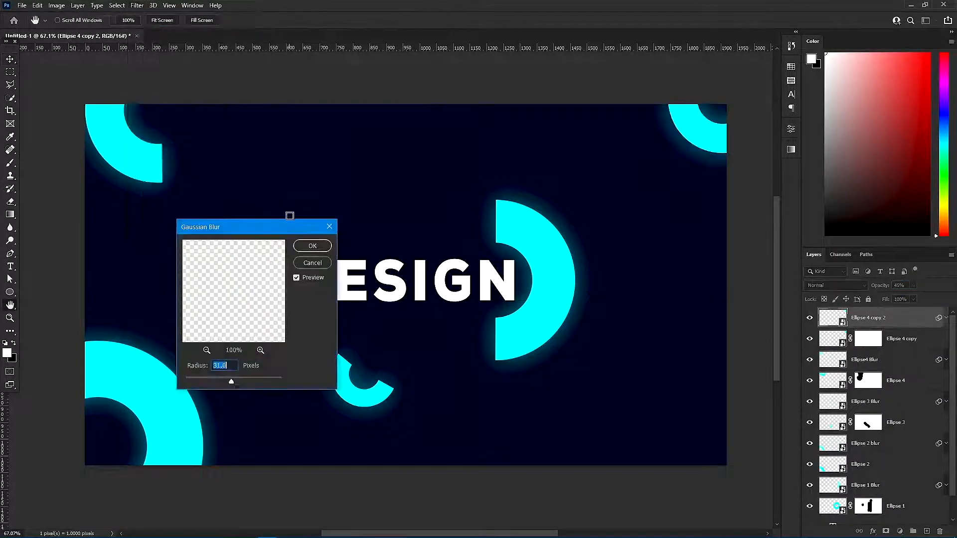
{"action": "left_click", "coordinate": [309, 246]}
{"action": "left_click", "coordinate": [946, 317]}
- Duplicate the unblurred upper-right ring, rotate and scale the copy, and place it partly cropped at the canvas's bottom edge, right of centre
{"action": "left_click_drag", "start_coordinate": [894, 339], "coordinate": [885, 313]}
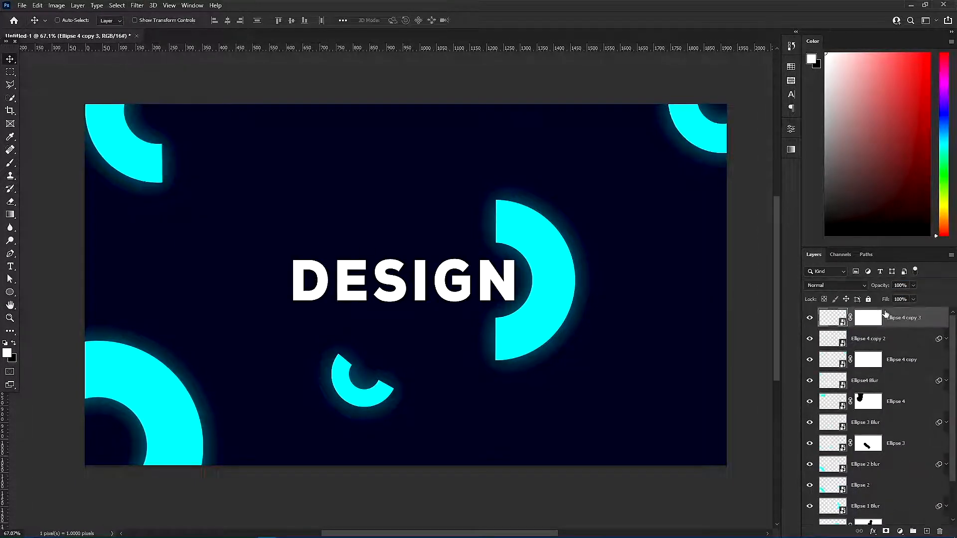
{"action": "left_click_drag", "start_coordinate": [707, 214], "coordinate": [333, 309]}
{"action": "key", "text": "ctrl+t"}
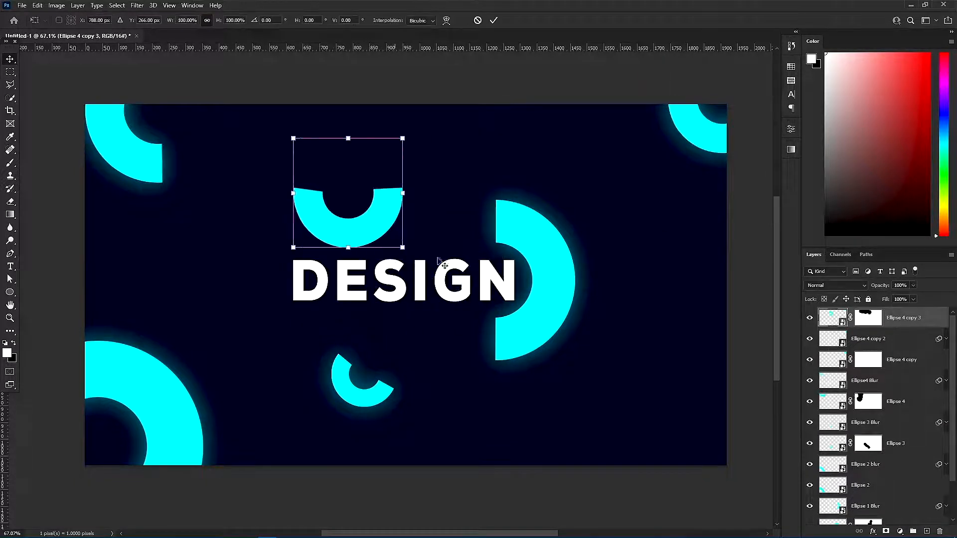
{"action": "left_click_drag", "start_coordinate": [429, 262], "coordinate": [427, 124]}
{"action": "left_click_drag", "start_coordinate": [422, 165], "coordinate": [412, 154]}
{"action": "left_click_drag", "start_coordinate": [403, 195], "coordinate": [478, 192]}
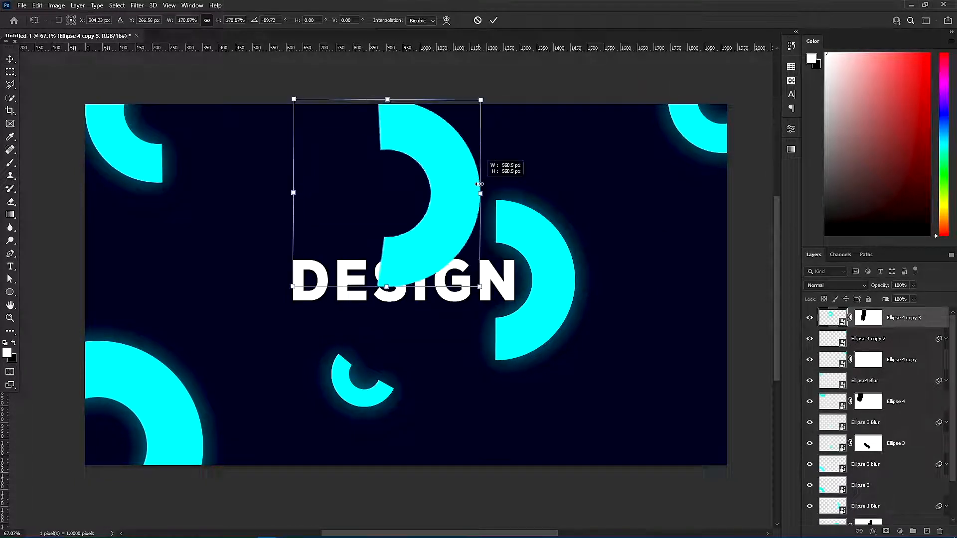
{"action": "left_click_drag", "start_coordinate": [403, 213], "coordinate": [226, 163]}
{"action": "left_click_drag", "start_coordinate": [209, 237], "coordinate": [209, 153]}
{"action": "left_click_drag", "start_coordinate": [248, 146], "coordinate": [612, 502]}
{"action": "right_click", "coordinate": [586, 460]}
{"action": "left_click", "coordinate": [607, 446]}
{"action": "key", "text": "Return"}
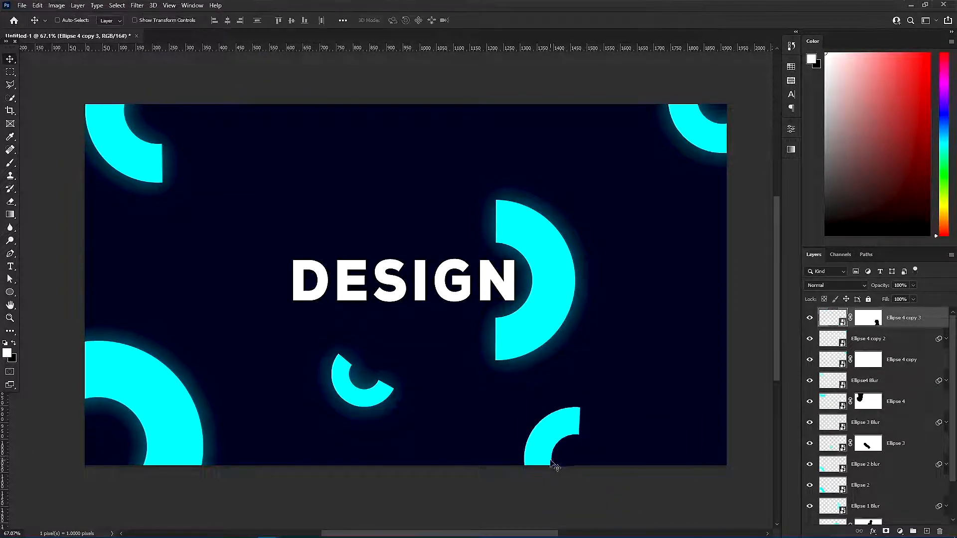
- Clear the bottom-edge ring's layer mask so the whole ring shows
{"action": "left_click", "coordinate": [868, 320]}
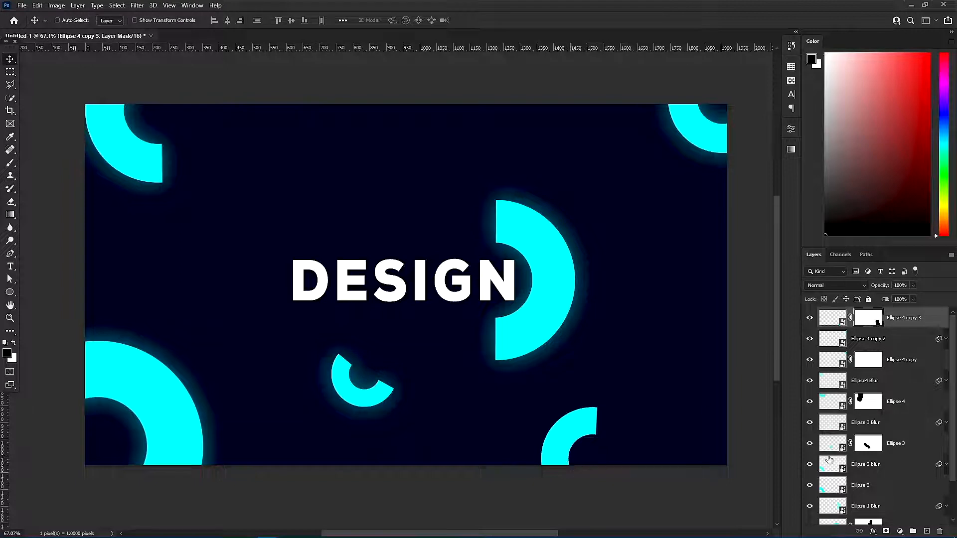
{"action": "key", "text": "ctrl+BackSpace"}
{"action": "key", "text": "b"}
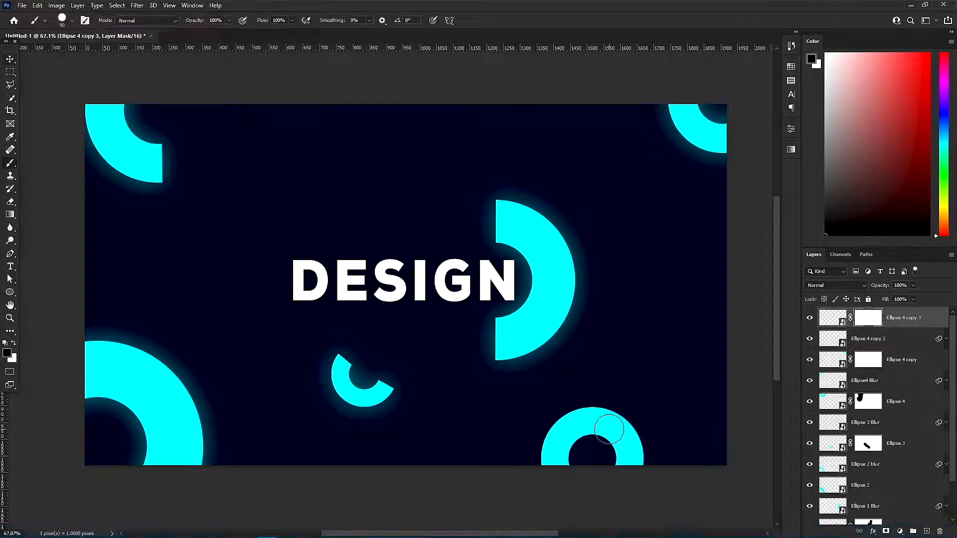
{"action": "left_click", "coordinate": [596, 385]}
{"action": "left_click", "coordinate": [593, 454], "text": "shift"}
{"action": "key", "text": "ctrl+z"}
{"action": "left_click", "coordinate": [593, 380], "text": "shift"}
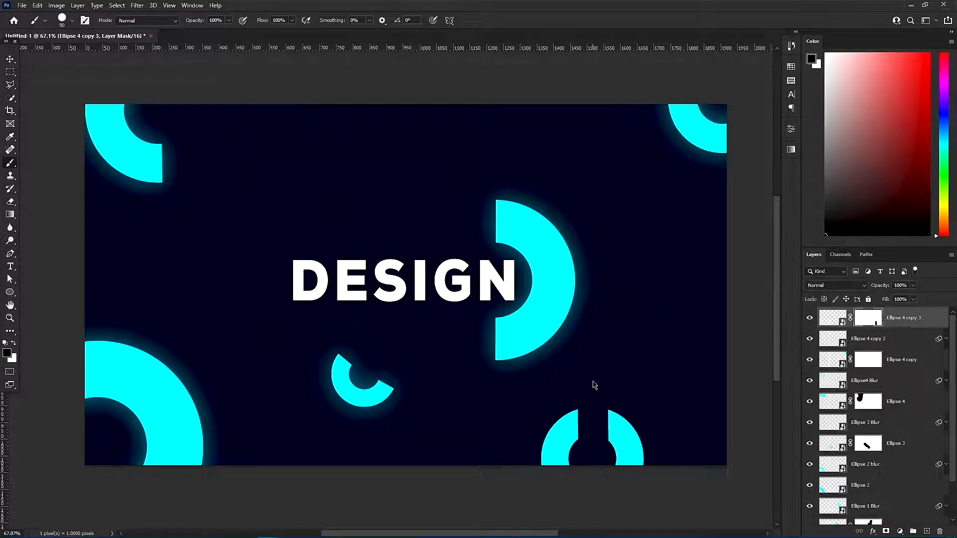
{"action": "key", "text": "ctrl+z"}
- Mask off the bottom-edge ring's right half with a straight vertical brush cut
{"action": "left_click", "coordinate": [603, 448]}
{"action": "left_click", "coordinate": [604, 378], "text": "shift"}
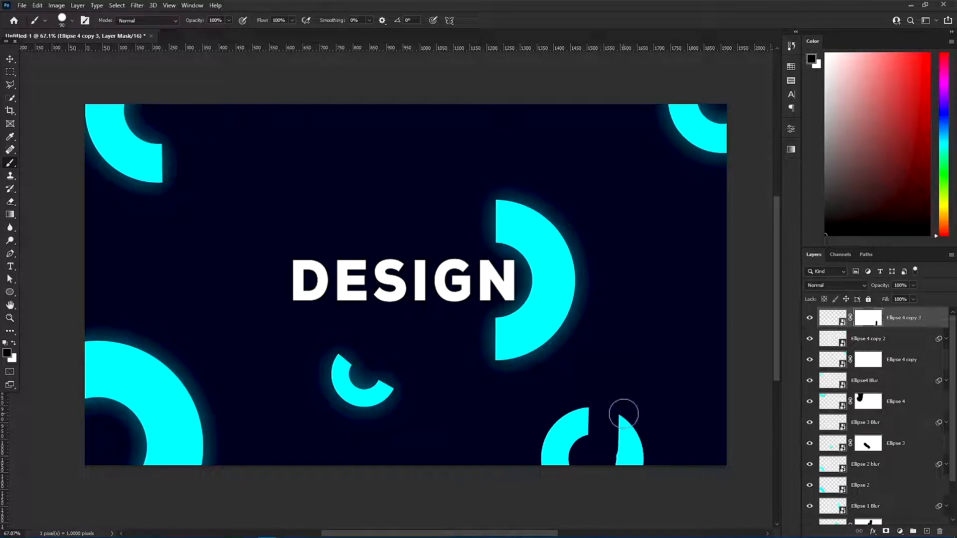
{"action": "mouse_move", "coordinate": [603, 449]}
{"action": "left_mouse_down"}
{"action": "mouse_move", "coordinate": [617, 418]}
{"action": "mouse_move", "coordinate": [619, 436]}
{"action": "mouse_move", "coordinate": [658, 438]}
{"action": "left_mouse_up"}
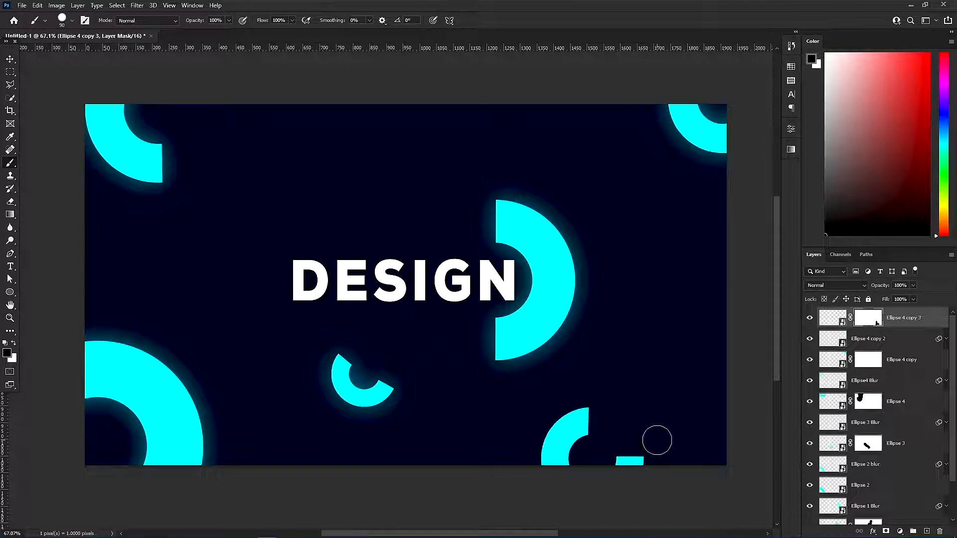
{"action": "left_click_drag", "start_coordinate": [618, 456], "coordinate": [689, 453]}
{"action": "left_click", "coordinate": [10, 59]}
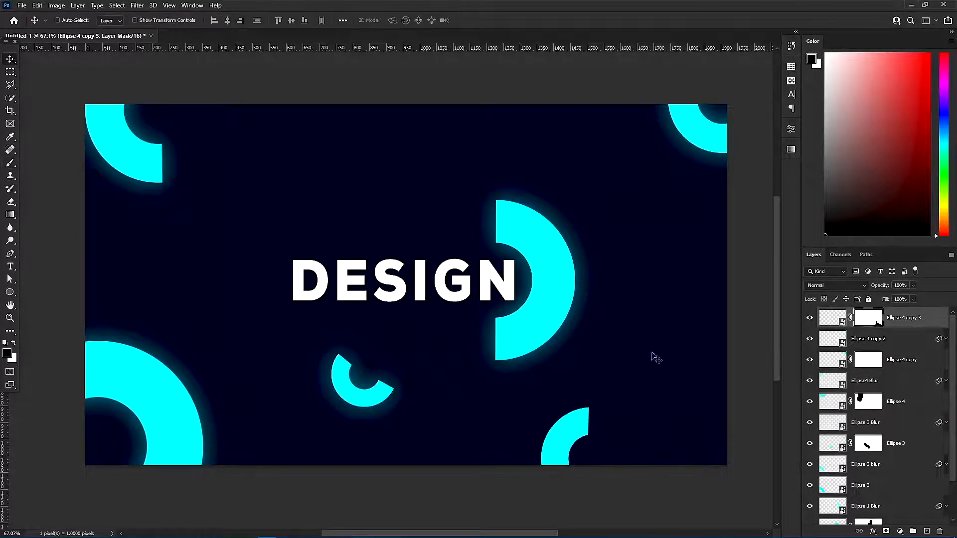
- Duplicate the bottom-edge ring as a Smart Object, set its opacity to 45% and apply Gaussian Blur with the same radius
{"action": "left_click", "coordinate": [832, 317]}
{"action": "right_click", "coordinate": [905, 315]}
{"action": "left_click", "coordinate": [867, 208]}
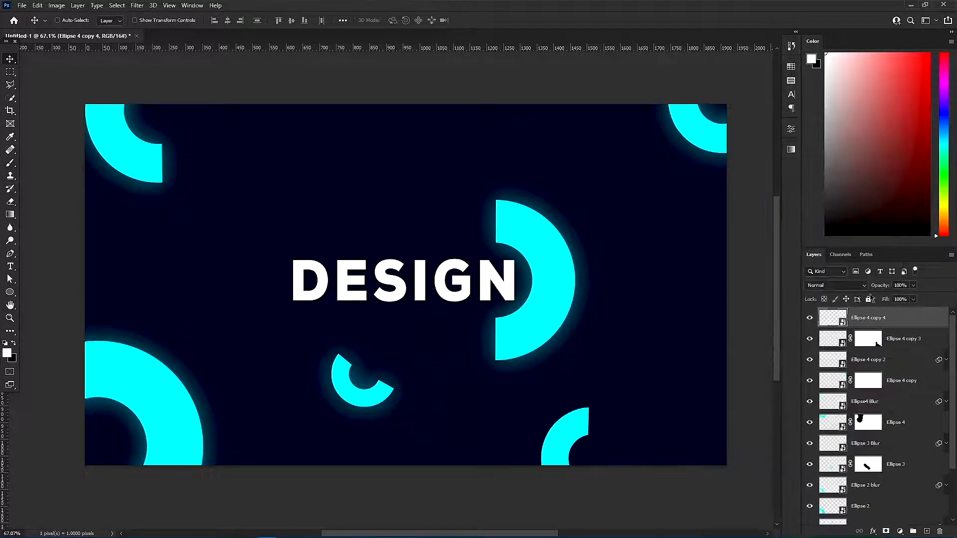
{"action": "left_click", "coordinate": [133, 6]}
{"action": "left_click", "coordinate": [149, 16]}
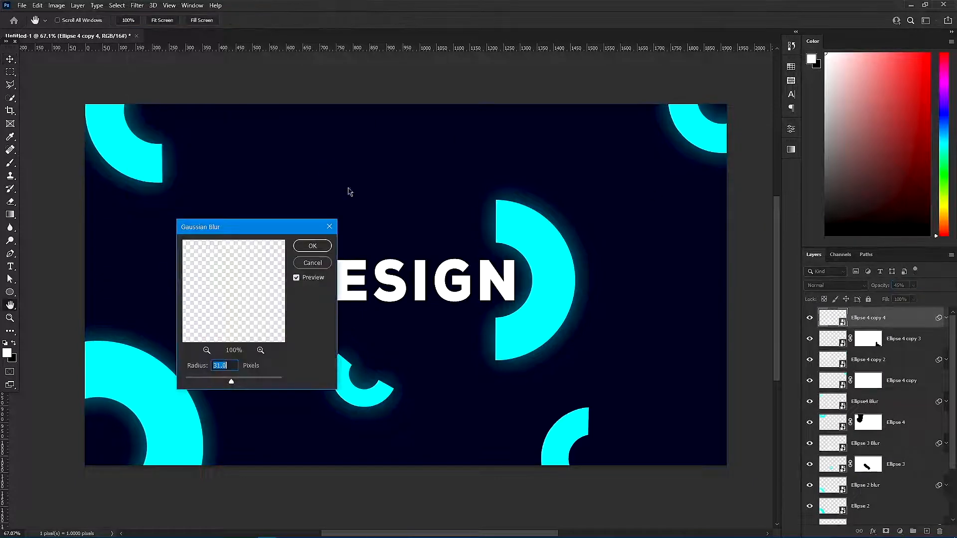
{"action": "left_click", "coordinate": [313, 246]}
{"action": "left_click", "coordinate": [945, 317]}
- Duplicate the unblurred bottom-edge ring, delete the copy's mask, and shrink the full ring just left of the DESIGN text
{"action": "left_click_drag", "start_coordinate": [898, 339], "coordinate": [897, 310]}
{"action": "left_click_drag", "start_coordinate": [563, 450], "coordinate": [696, 281]}
{"action": "left_click", "coordinate": [867, 320]}
{"action": "key", "text": "Delete"}
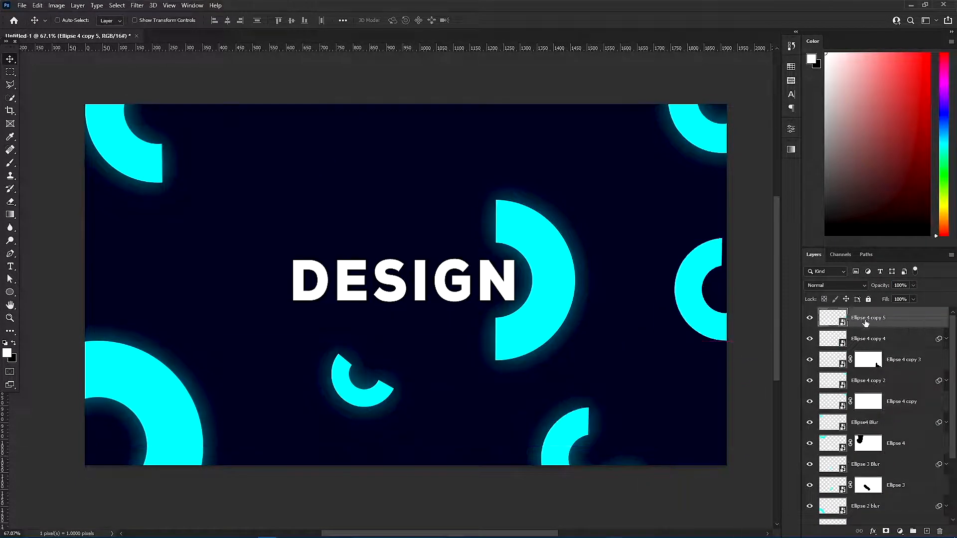
{"action": "left_click_drag", "start_coordinate": [705, 328], "coordinate": [207, 353]}
{"action": "key", "text": "ctrl+t"}
{"action": "left_click_drag", "start_coordinate": [247, 384], "coordinate": [280, 306]}
{"action": "key", "text": "Return"}
- Duplicate the small ring beside the text as a Smart Object at 45% opacity and apply a Gaussian Blur glow
{"action": "key", "text": "ctrl+j"}
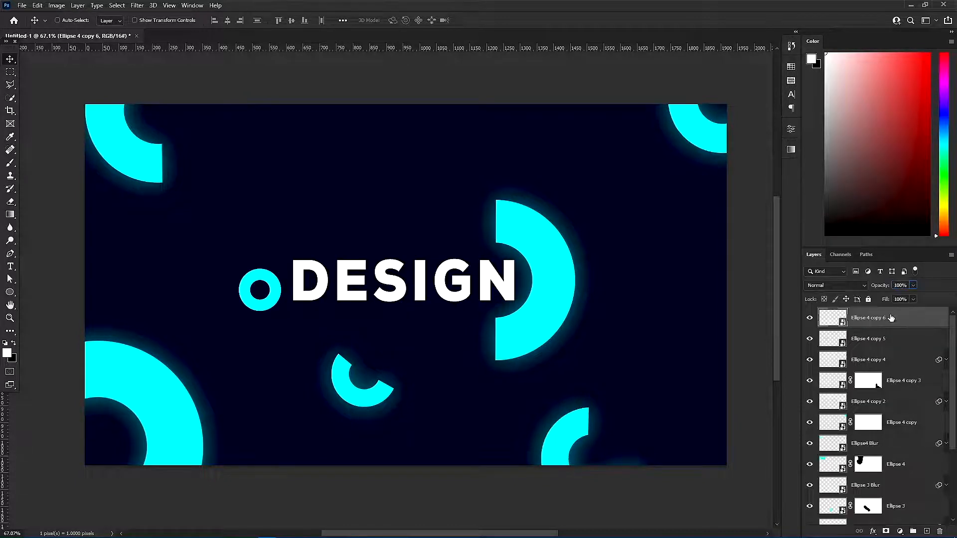
{"action": "right_click", "coordinate": [891, 318]}
{"action": "left_click", "coordinate": [836, 206]}
{"action": "left_click", "coordinate": [137, 6]}
{"action": "left_click", "coordinate": [154, 18]}
{"action": "left_click", "coordinate": [312, 245]}
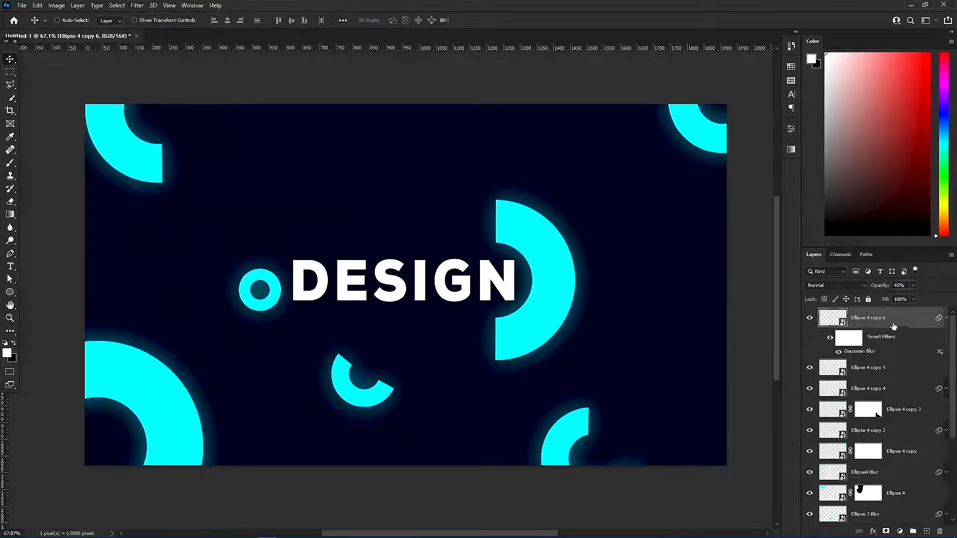
{"action": "left_click", "coordinate": [946, 318]}
- Duplicate the small unblurred ring, enlarge the copy and place it above the text near the canvas's top edge
{"action": "left_click_drag", "start_coordinate": [869, 340], "coordinate": [869, 317]}
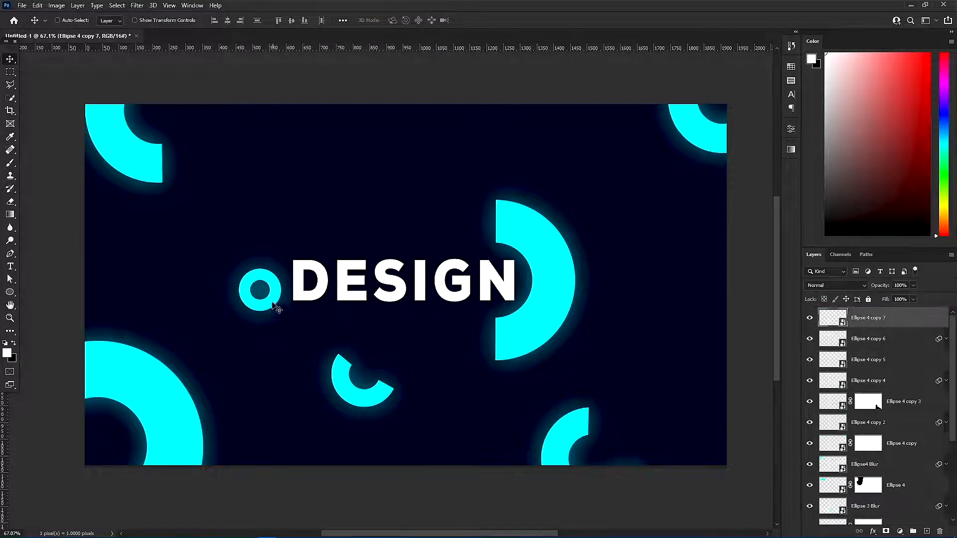
{"action": "left_click_drag", "start_coordinate": [273, 298], "coordinate": [275, 154]}
{"action": "key", "text": "ctrl+t"}
{"action": "key", "text": "Return"}
- Mask off the new ring's upper-left half with a diagonal brush cut and move the ring partly past the top edge
{"action": "left_click", "coordinate": [892, 529]}
{"action": "key", "text": "b"}
{"action": "key", "text": "x"}
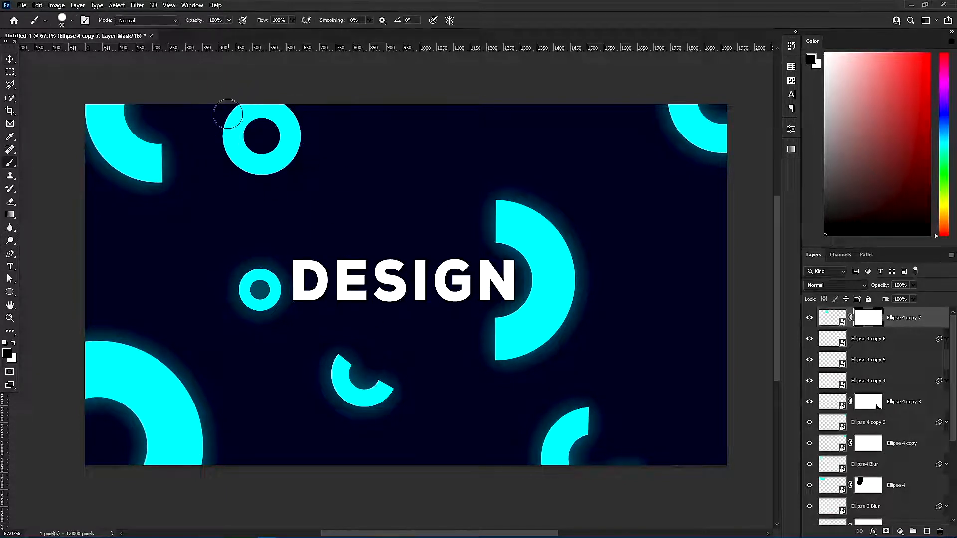
{"action": "left_click_drag", "start_coordinate": [262, 107], "coordinate": [214, 166]}
{"action": "key", "text": "v"}
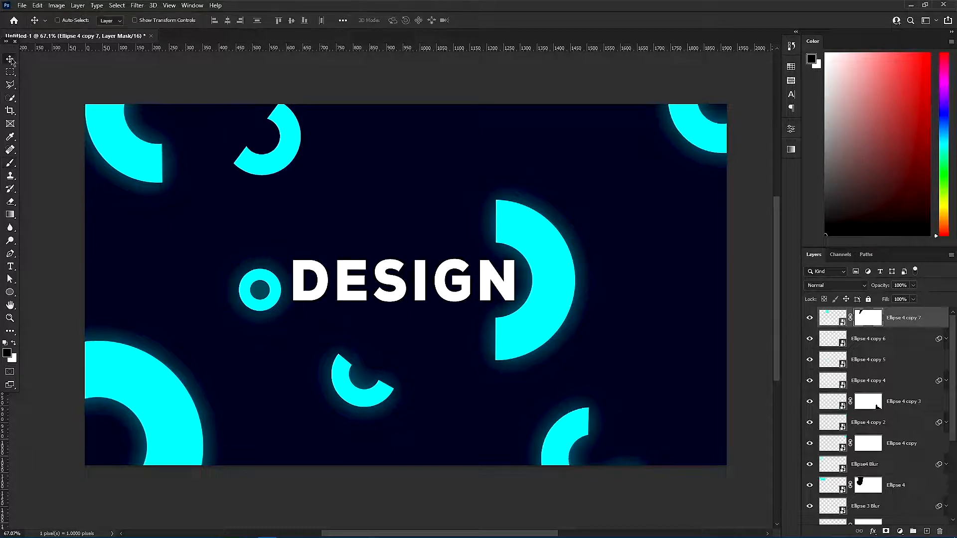
{"action": "left_click_drag", "start_coordinate": [291, 171], "coordinate": [282, 150]}
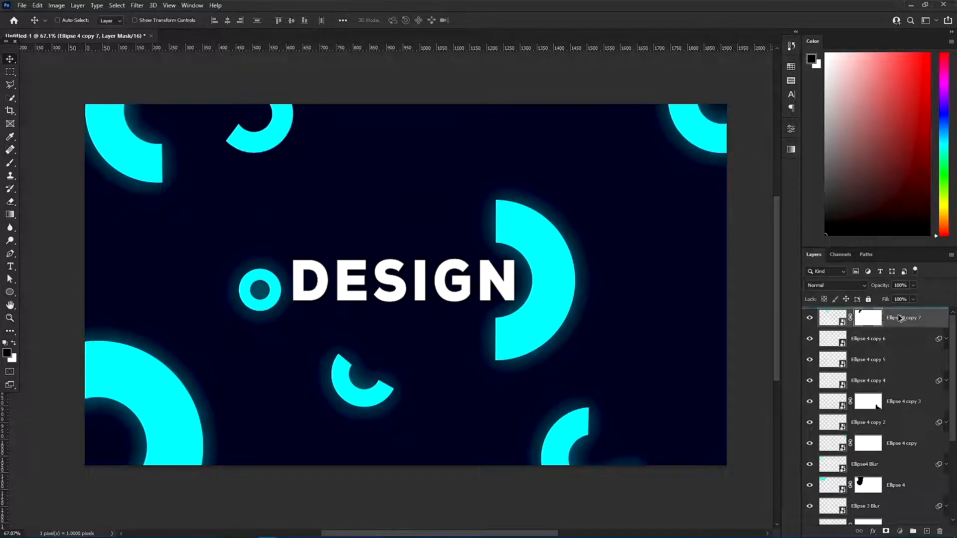
- Try a Smart Object copy of the masked top-edge ring at 45% opacity with a 31-pixel Gaussian Blur
{"action": "key", "text": "ctrl+j"}
{"action": "right_click", "coordinate": [903, 324]}
{"action": "left_click", "coordinate": [837, 152]}
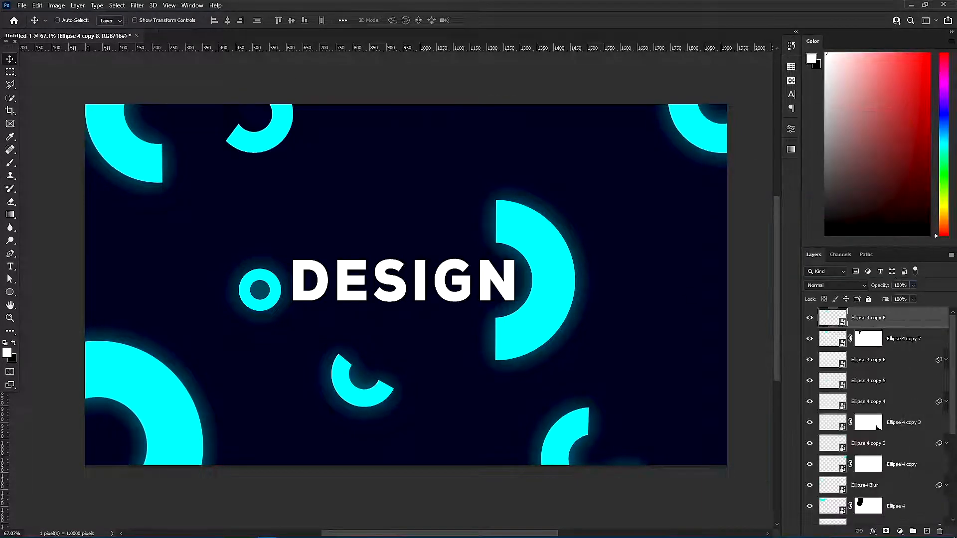
{"action": "left_click", "coordinate": [138, 6]}
{"action": "left_click", "coordinate": [155, 16]}
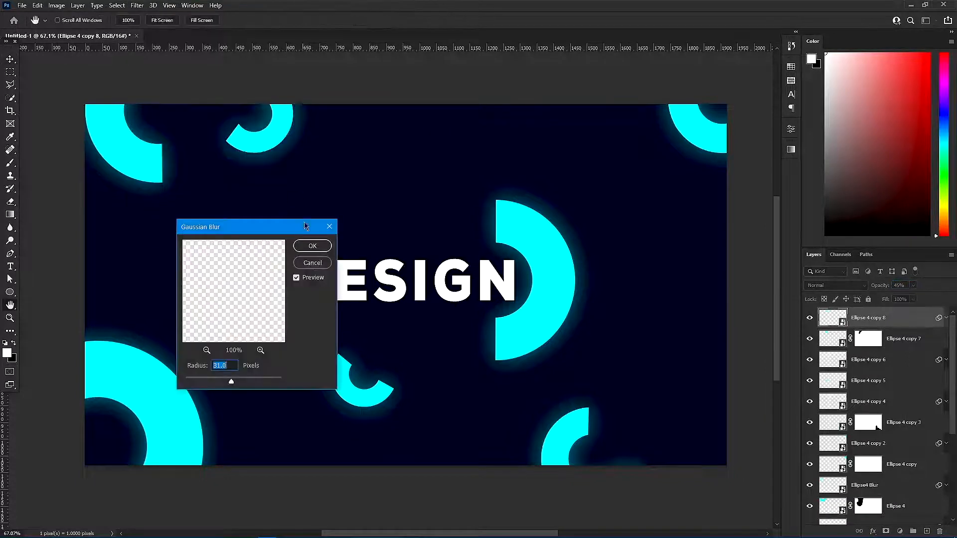
{"action": "key", "text": "Return"}
{"action": "key", "text": "Delete"}
- Rotate the top-edge ring with its mask by about 53 degrees and nudge it upward, partly cropped by the canvas
{"action": "key", "text": "ctrl+t"}
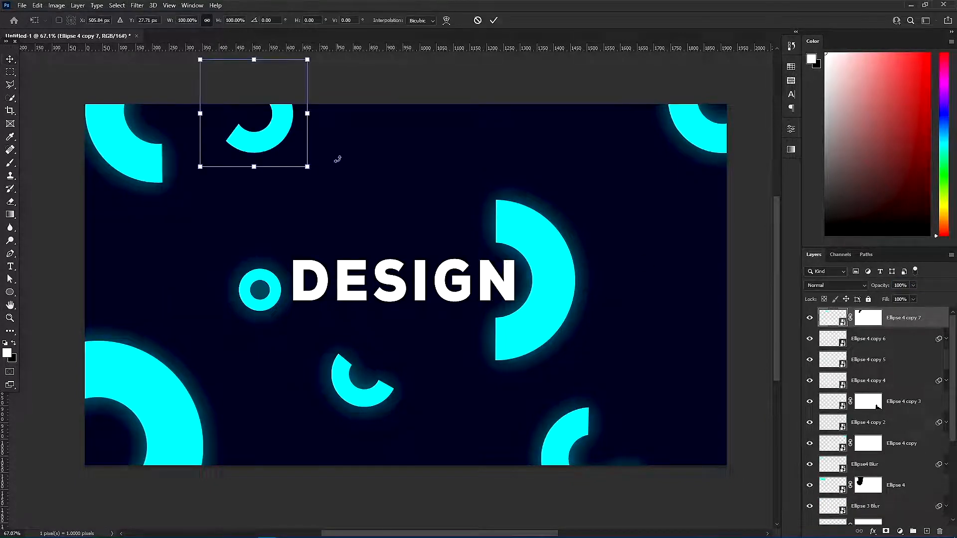
{"action": "left_click_drag", "start_coordinate": [335, 158], "coordinate": [287, 182]}
{"action": "left_click_drag", "start_coordinate": [274, 148], "coordinate": [277, 145]}
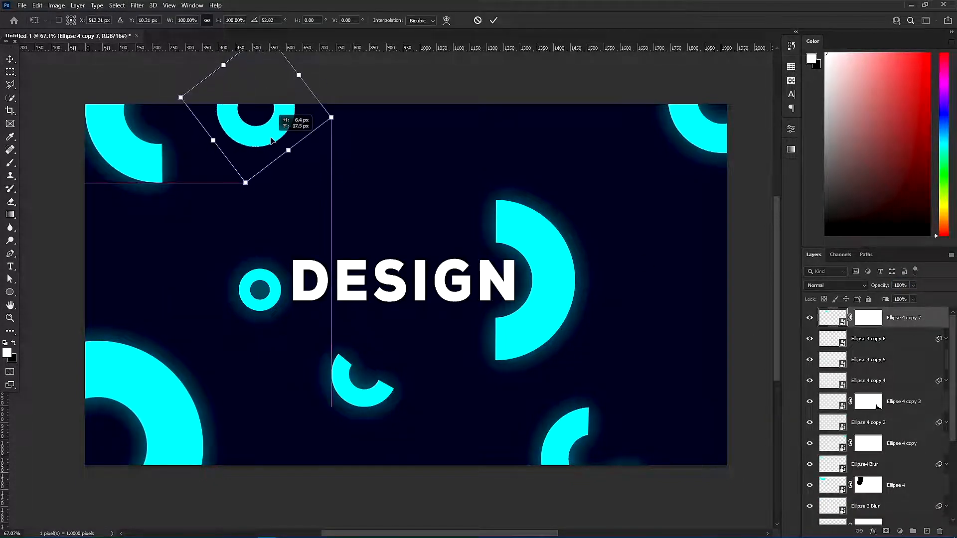
{"action": "key", "text": "Return"}
- Duplicate the rotated top-edge ring as a Smart Object, set its opacity to 45% and apply Gaussian Blur
{"action": "key", "text": "ctrl+j"}
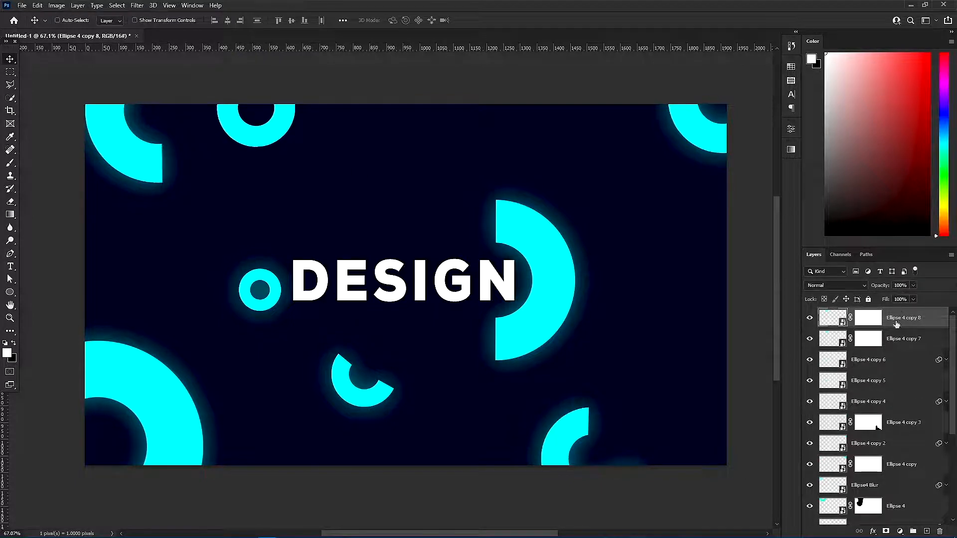
{"action": "right_click", "coordinate": [897, 325]}
{"action": "left_click", "coordinate": [899, 285]}
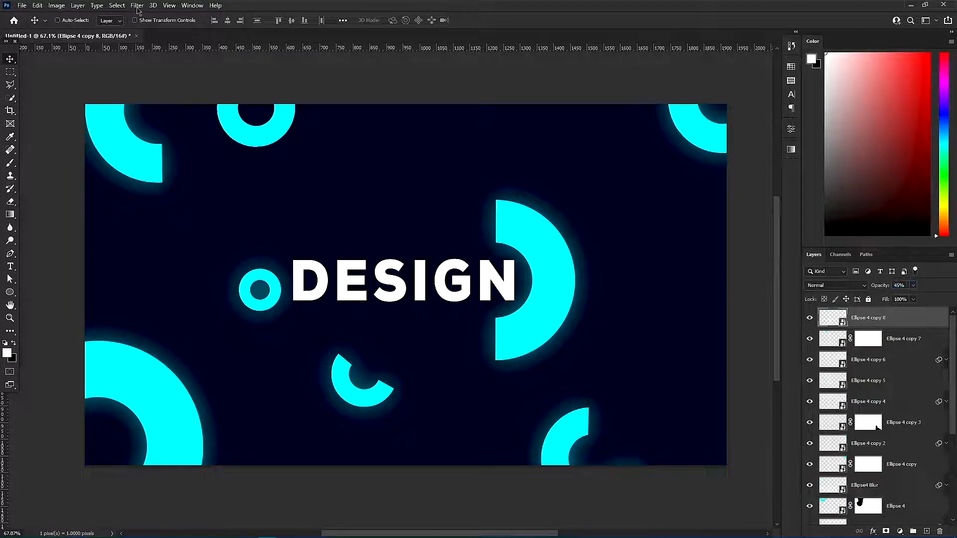
{"action": "left_click", "coordinate": [137, 7]}
{"action": "left_click", "coordinate": [150, 15]}
{"action": "key", "text": "Return"}
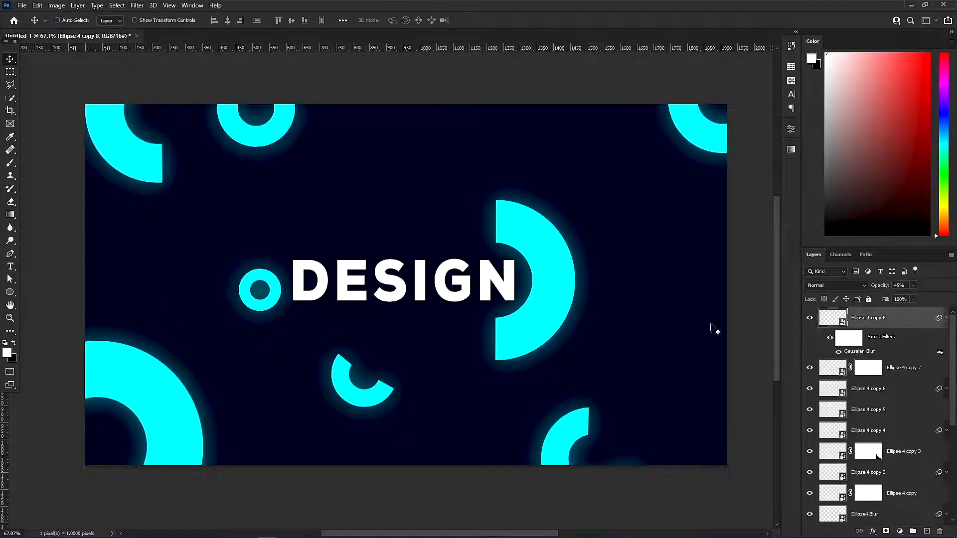
- Delete the small ring left of the DESIGN text together with its blurred copy
{"action": "left_click", "coordinate": [812, 411]}
{"action": "left_click", "coordinate": [811, 411]}
{"action": "left_click", "coordinate": [831, 411]}
{"action": "key", "text": "Delete"}
{"action": "left_click", "coordinate": [817, 391]}
{"action": "key", "text": "Delete"}
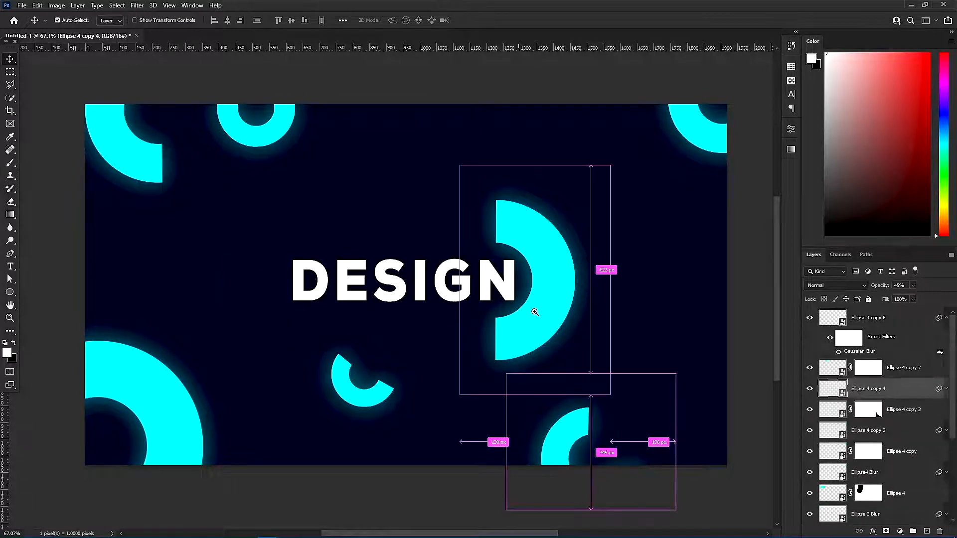
- Examine the Ellipse 1 and Ellipse 1 Blur layers by hiding and showing each, and inspect the Ellipse 1 mask
{"action": "left_click_drag", "start_coordinate": [534, 312], "coordinate": [509, 313]}
{"action": "left_click_drag", "start_coordinate": [611, 323], "coordinate": [564, 318]}
{"action": "scroll", "coordinate": [887, 410], "scroll_direction": "down", "scroll_amount": 5}
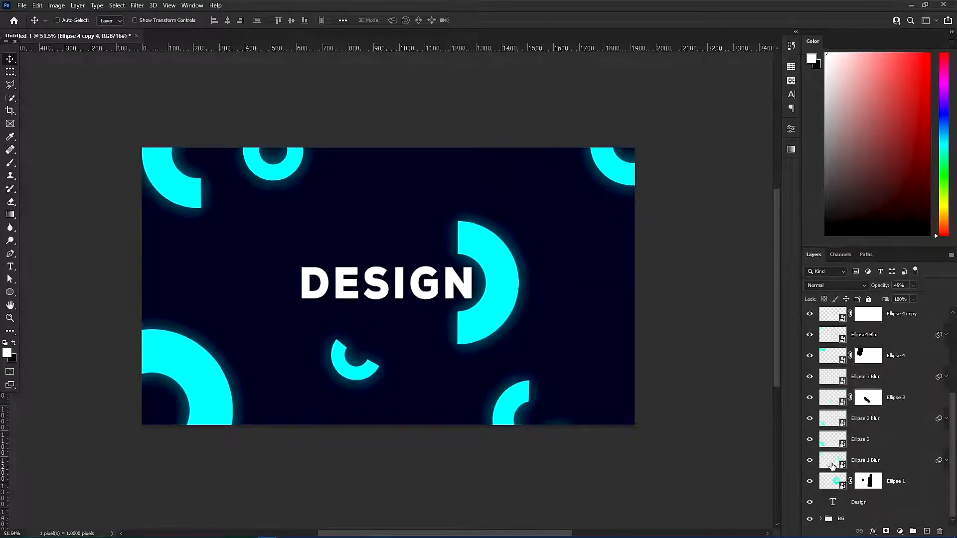
{"action": "left_click", "coordinate": [830, 465]}
{"action": "left_click", "coordinate": [809, 460]}
{"action": "left_click", "coordinate": [809, 460]}
{"action": "left_click", "coordinate": [831, 482]}
{"action": "left_click", "coordinate": [809, 481]}
{"action": "left_click", "coordinate": [809, 481]}
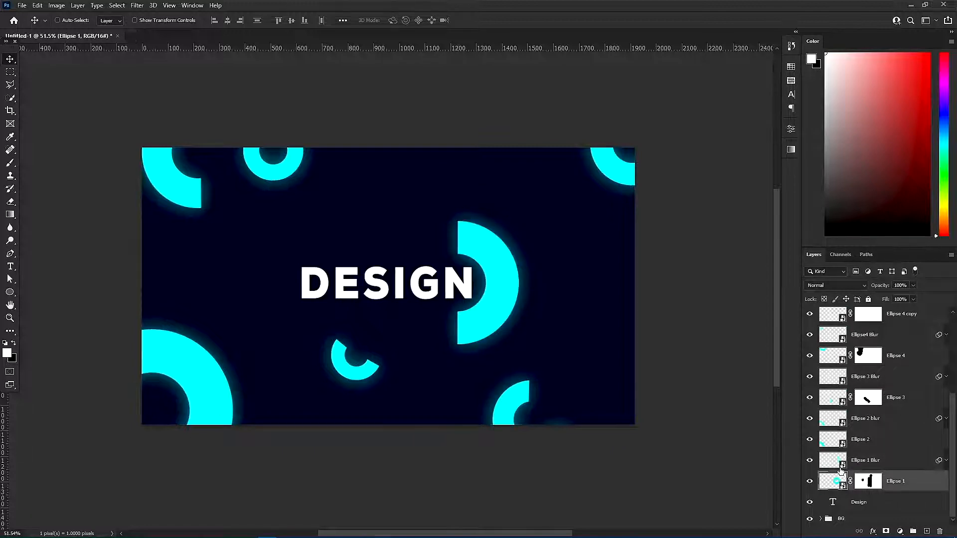
{"action": "left_click", "coordinate": [864, 485]}
{"action": "key", "text": "b"}
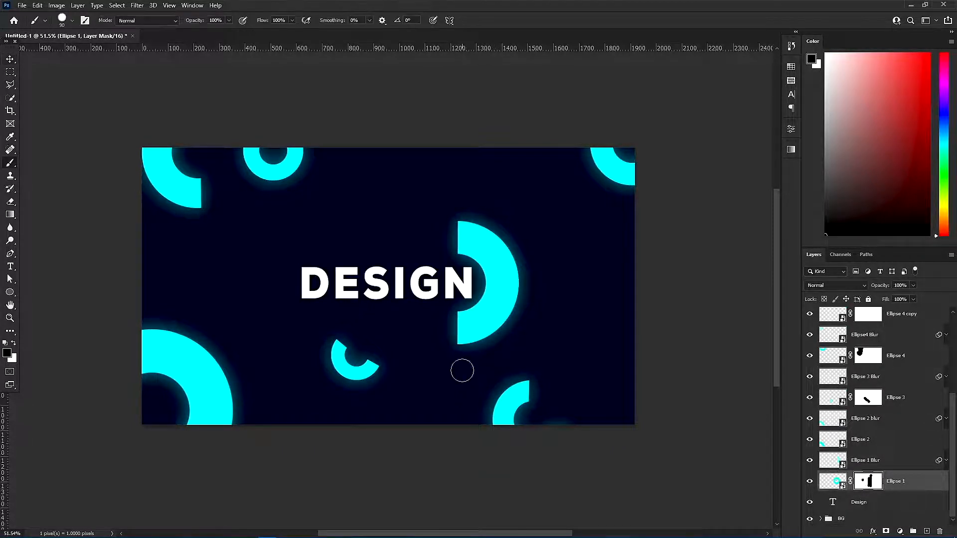
- Convert Ellipse 1 and Ellipse 1 Blur together into one Smart Object
{"action": "left_click", "coordinate": [900, 484]}
{"action": "left_click", "coordinate": [876, 463], "text": "shift"}
{"action": "right_click", "coordinate": [875, 464]}
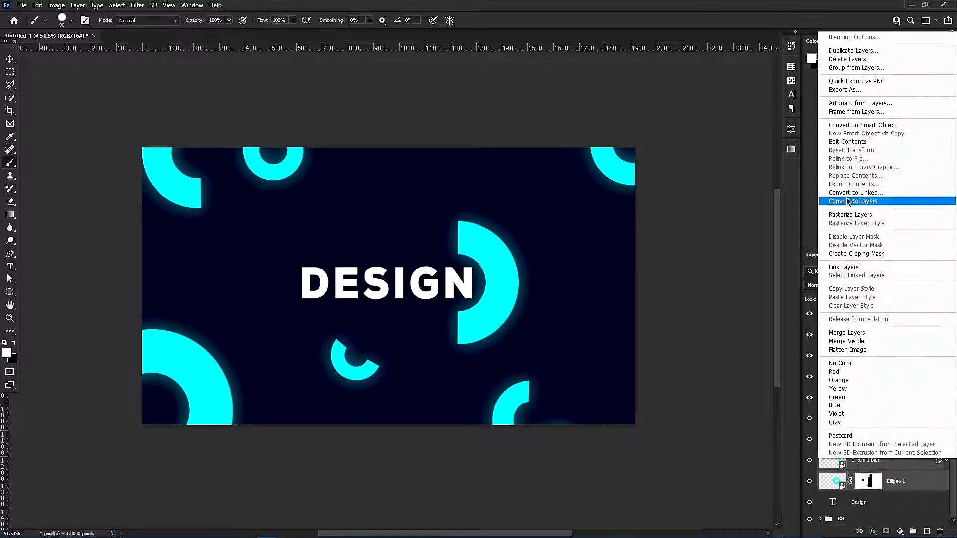
{"action": "left_click", "coordinate": [865, 125]}
- Add a layer mask to the combined Ellipse 1 Smart Object and fade out the half ring's lower end with a vertical gradient
{"action": "left_click", "coordinate": [886, 531]}
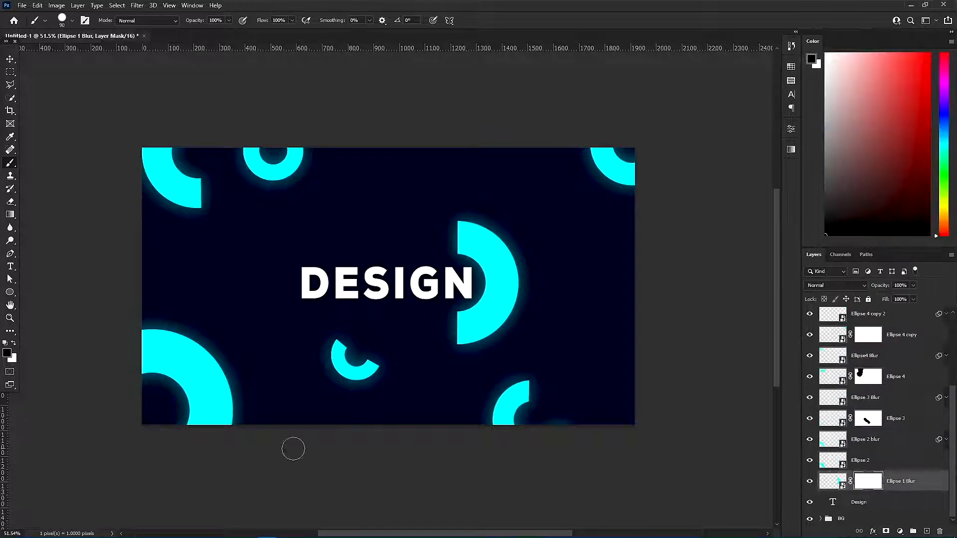
{"action": "left_click", "coordinate": [10, 214]}
{"action": "left_click_drag", "start_coordinate": [455, 346], "coordinate": [455, 305]}
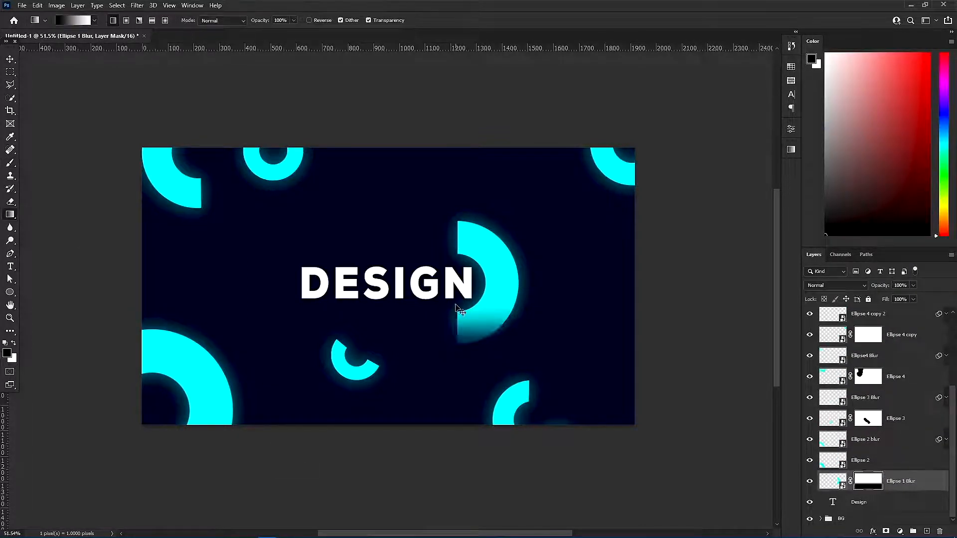
- Undo the half ring's mask gradient and redraw it so the fade reaches from the lower end up to the ring's upper part
{"action": "key", "text": "ctrl+z"}
{"action": "left_click_drag", "start_coordinate": [455, 346], "coordinate": [466, 243]}
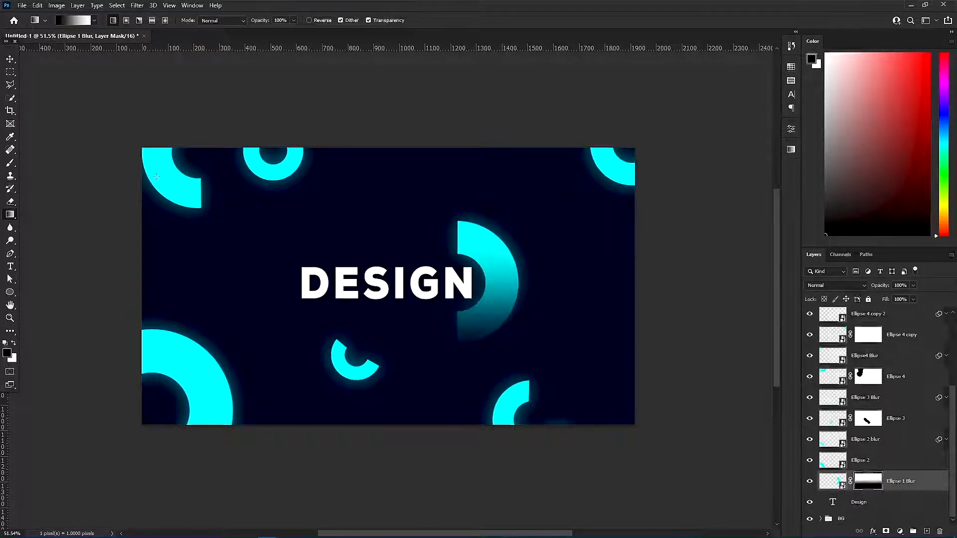
{"action": "left_click", "coordinate": [10, 59]}
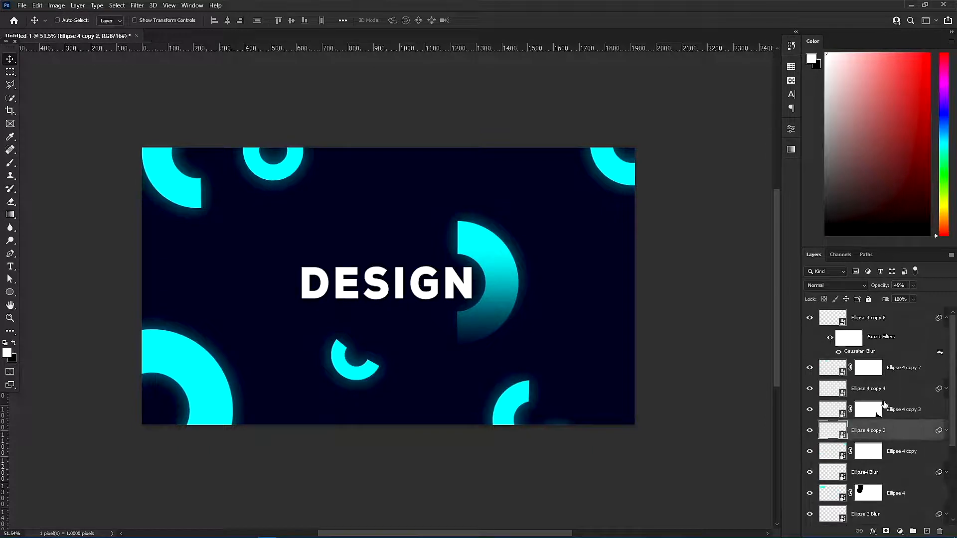
- Group all the ellipse layers and their blurred copies into a group named Shapes
{"action": "scroll", "coordinate": [891, 442], "scroll_direction": "down", "scroll_amount": 3}
{"action": "left_click", "coordinate": [909, 481], "text": "shift"}
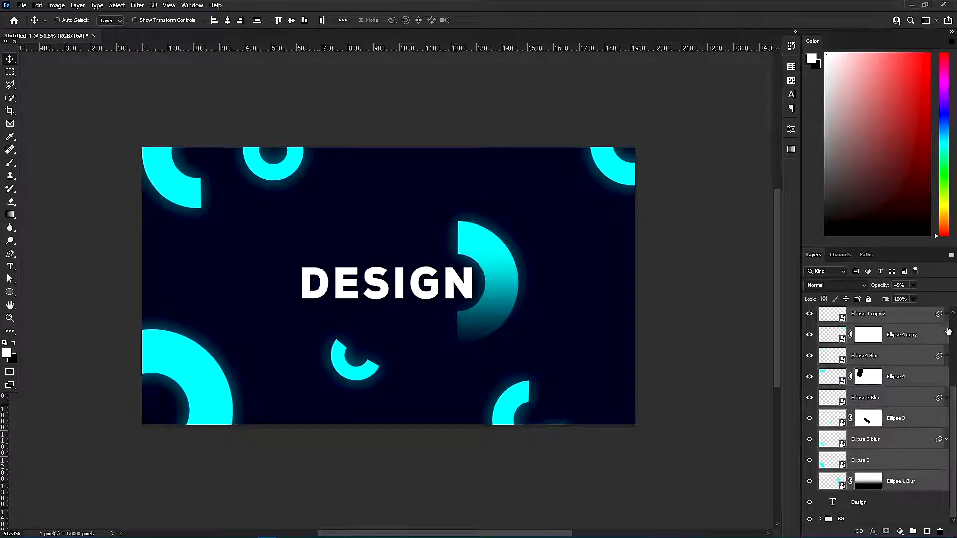
{"action": "scroll", "coordinate": [947, 330], "scroll_direction": "up", "scroll_amount": 5}
{"action": "key", "text": "ctrl+g"}
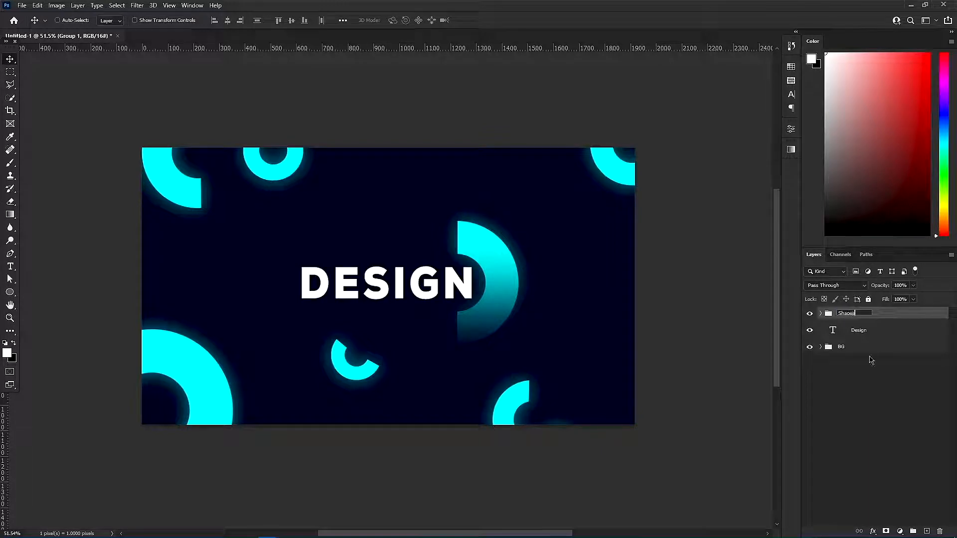
- Add a Photo Filter adjustment layer above the Shapes group using Cooling Filter (80) at 20% density
{"action": "left_click", "coordinate": [899, 531]}
{"action": "left_click", "coordinate": [902, 447]}
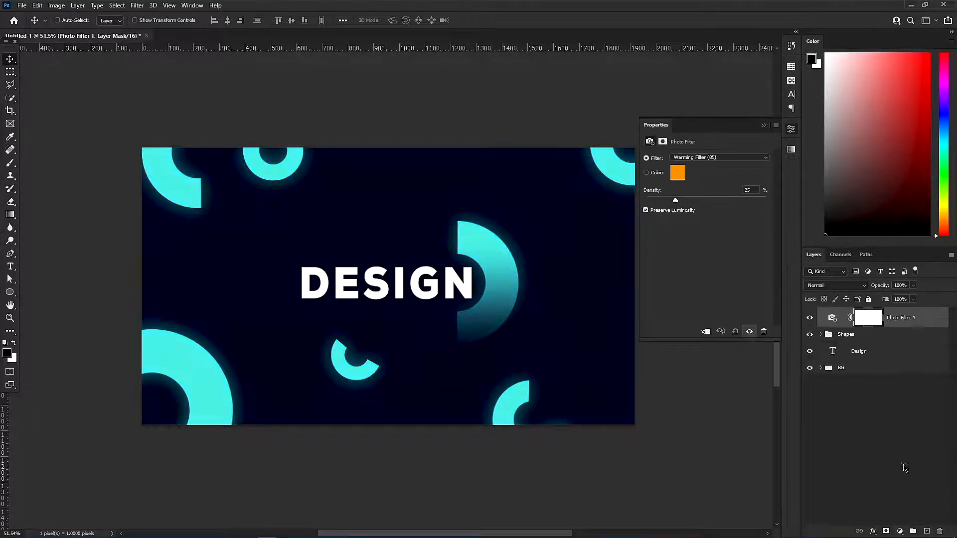
{"action": "left_click", "coordinate": [696, 157]}
{"action": "left_click", "coordinate": [700, 187]}
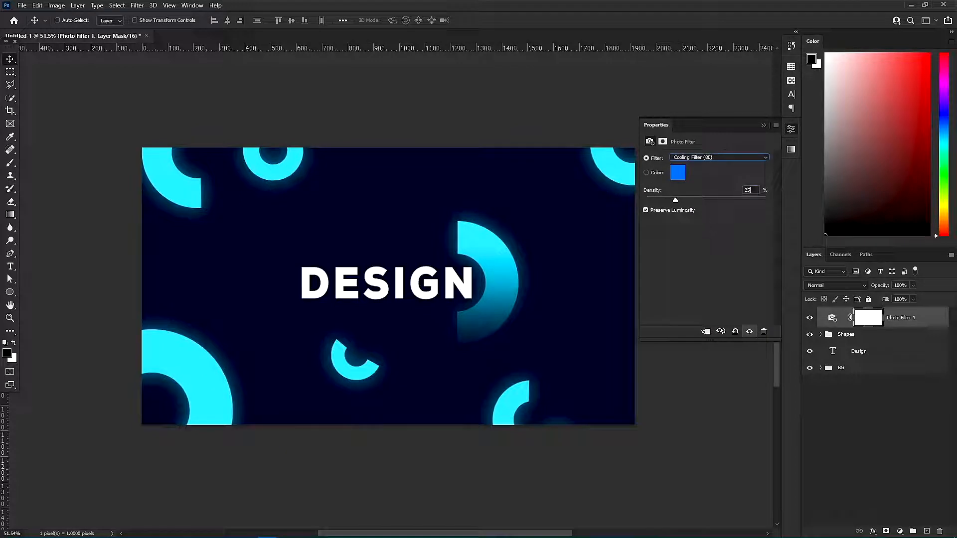
{"action": "key", "text": "BackSpace"}
{"action": "type", "text": "0"}
{"action": "key", "text": "Return"}
{"action": "left_click", "coordinate": [832, 317]}
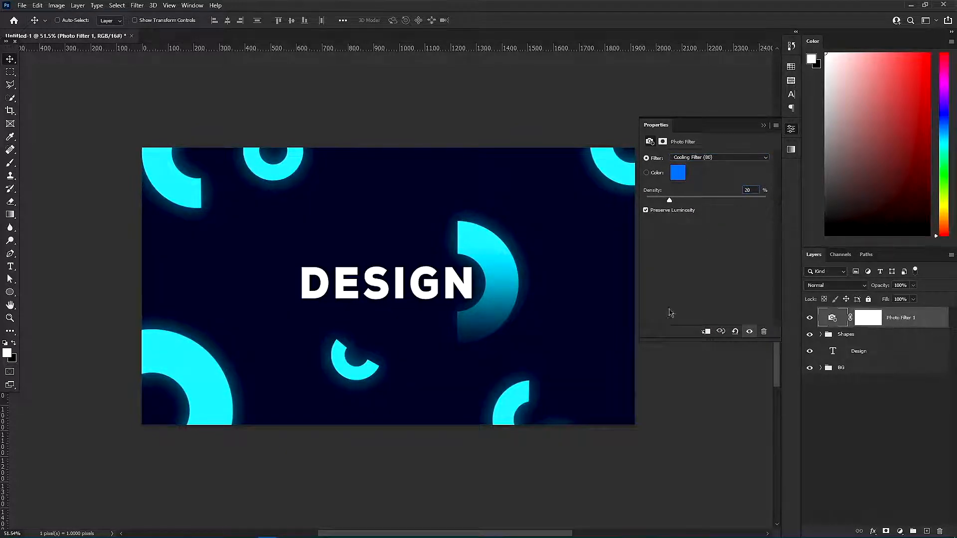
{"action": "left_click", "coordinate": [762, 126]}
{"action": "left_click_drag", "start_coordinate": [470, 322], "coordinate": [535, 303]}
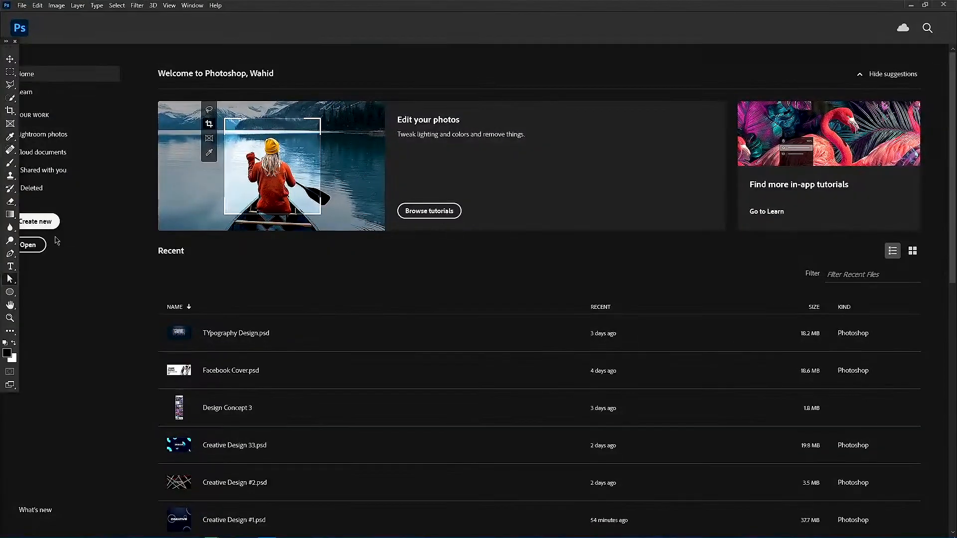
- Create a new 1080 x 1080 px document at 300 pixels/inch in 16-bit RGB Color with a black background
{"action": "left_click", "coordinate": [32, 220]}
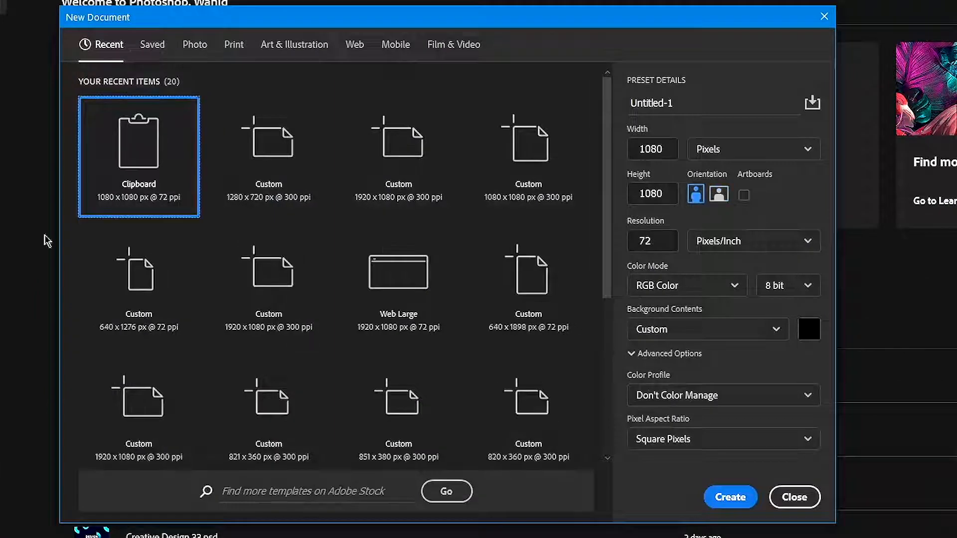
{"action": "double_click", "coordinate": [632, 151]}
{"action": "key", "text": "Tab"}
{"action": "key", "text": "Tab"}
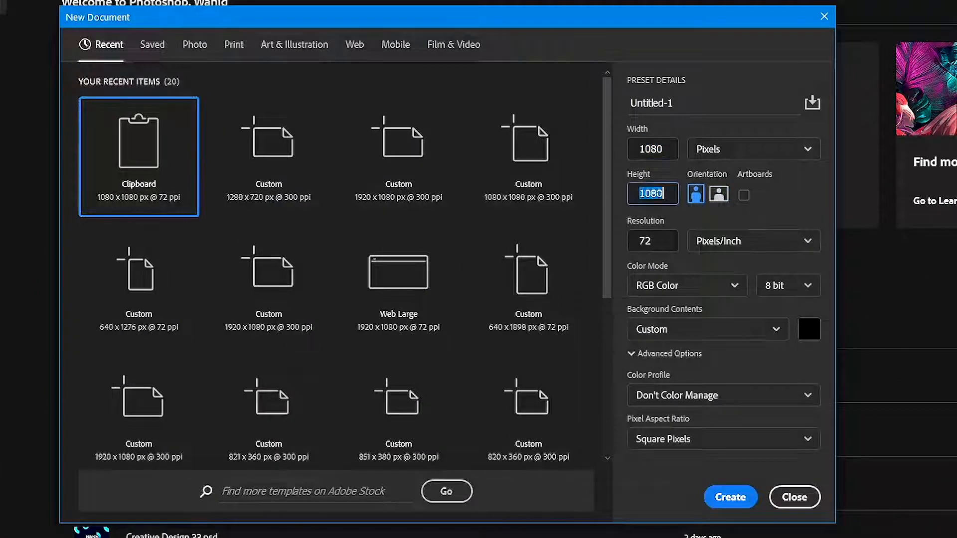
{"action": "type", "text": "300"}
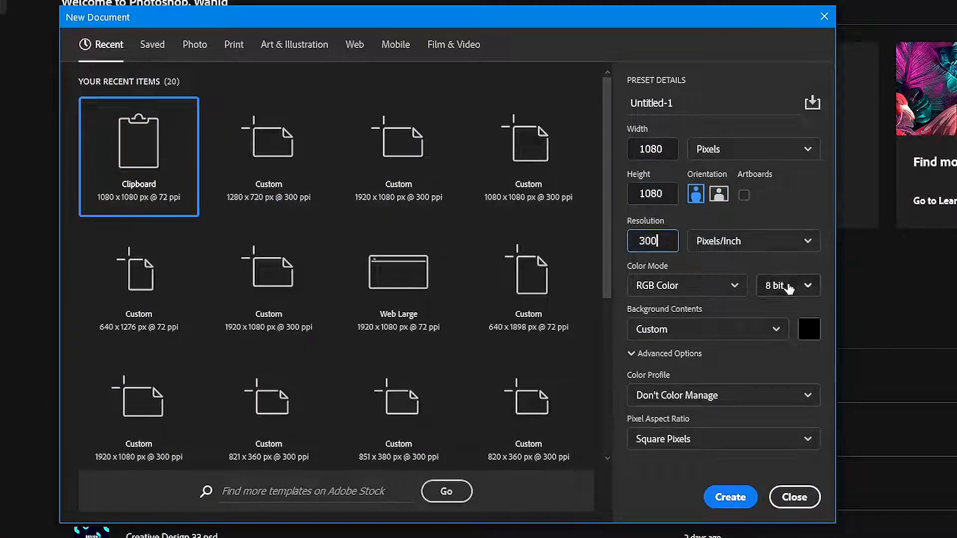
{"action": "left_click", "coordinate": [790, 286]}
{"action": "left_click", "coordinate": [772, 336]}
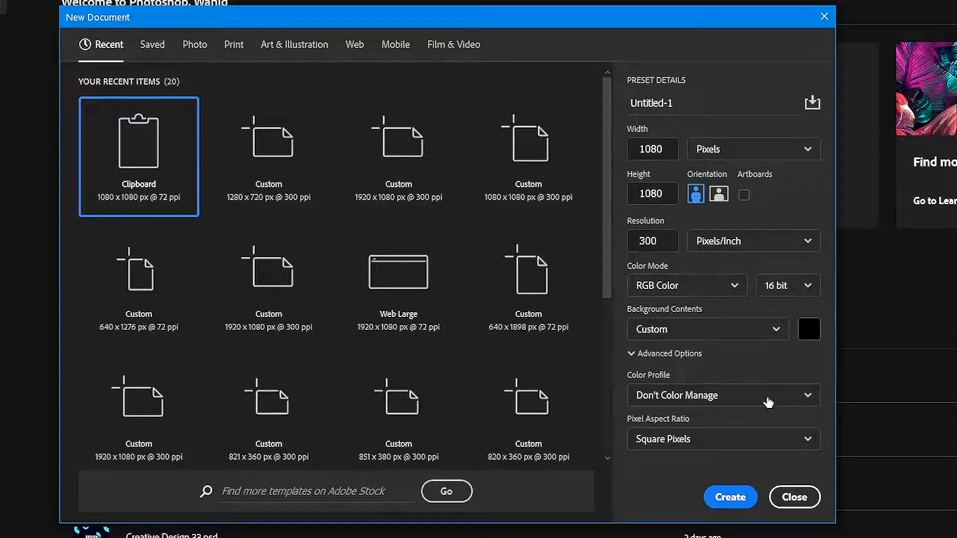
{"action": "left_click", "coordinate": [749, 495]}
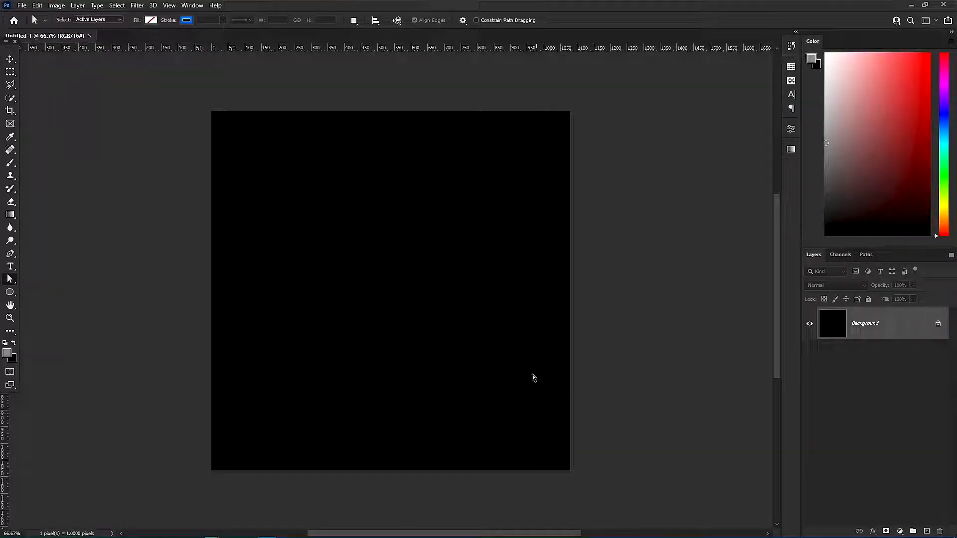
- Add a Solid Color fill layer in very dark navy, 0f0f17, above the Background
{"action": "left_click", "coordinate": [406, 313], "text": "ctrl"}
{"action": "left_click_drag", "start_coordinate": [416, 313], "coordinate": [442, 326]}
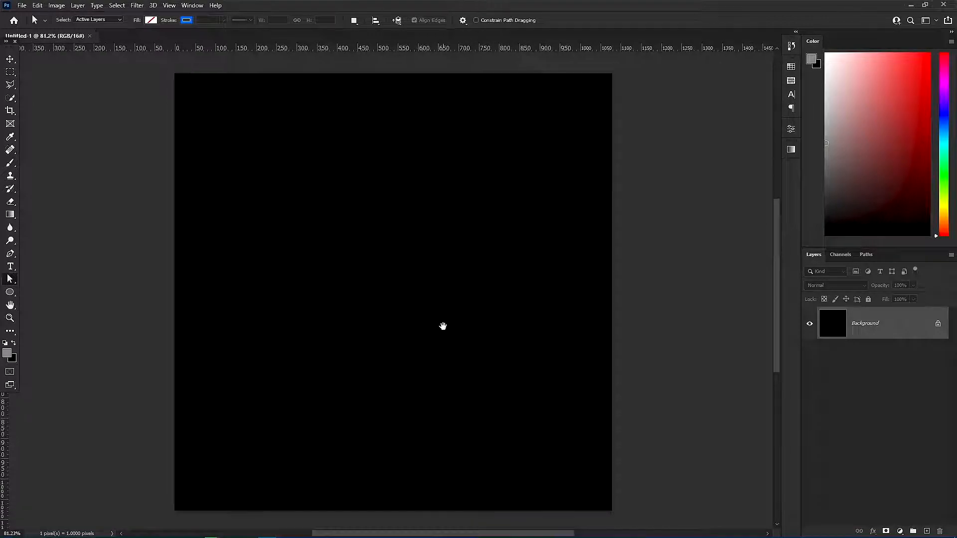
{"action": "left_click", "coordinate": [900, 530]}
{"action": "left_click", "coordinate": [901, 354]}
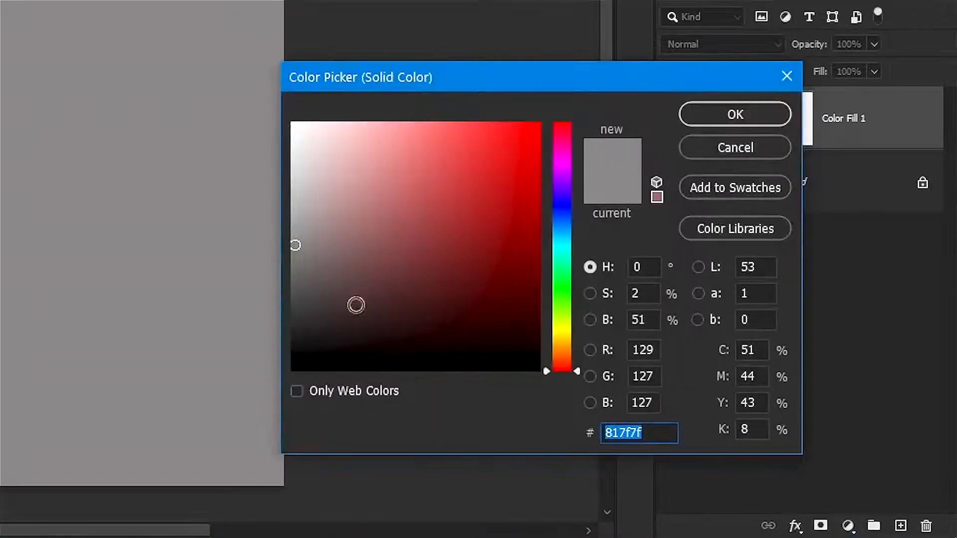
{"action": "mouse_move", "coordinate": [303, 341]}
{"action": "left_mouse_down"}
{"action": "mouse_move", "coordinate": [306, 360]}
{"action": "mouse_move", "coordinate": [392, 348]}
{"action": "mouse_move", "coordinate": [381, 348]}
{"action": "left_mouse_up"}
{"action": "left_click", "coordinate": [565, 209]}
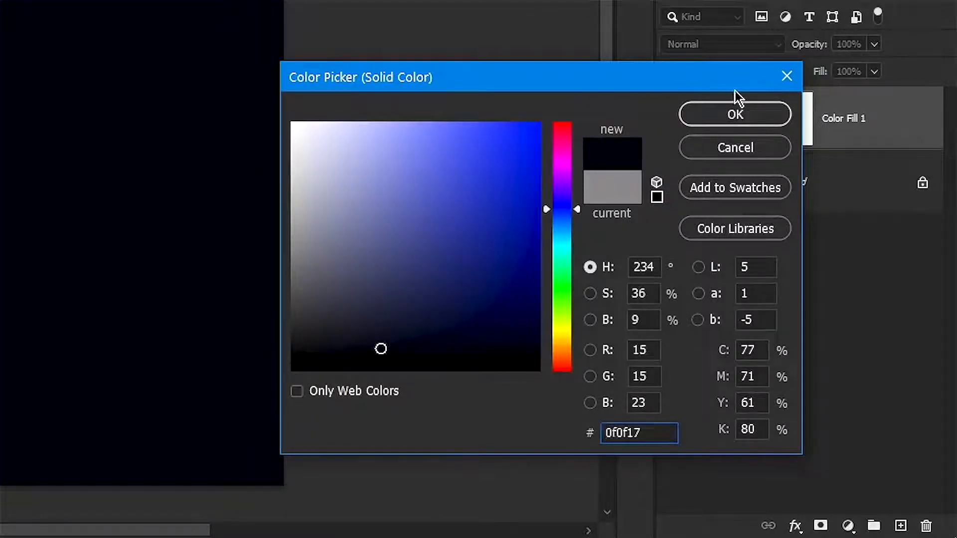
{"action": "left_click", "coordinate": [736, 115]}
- Add a new layer and paint one soft white 1000 px brush dab centred on the canvas's upper edge
{"action": "left_click", "coordinate": [922, 531]}
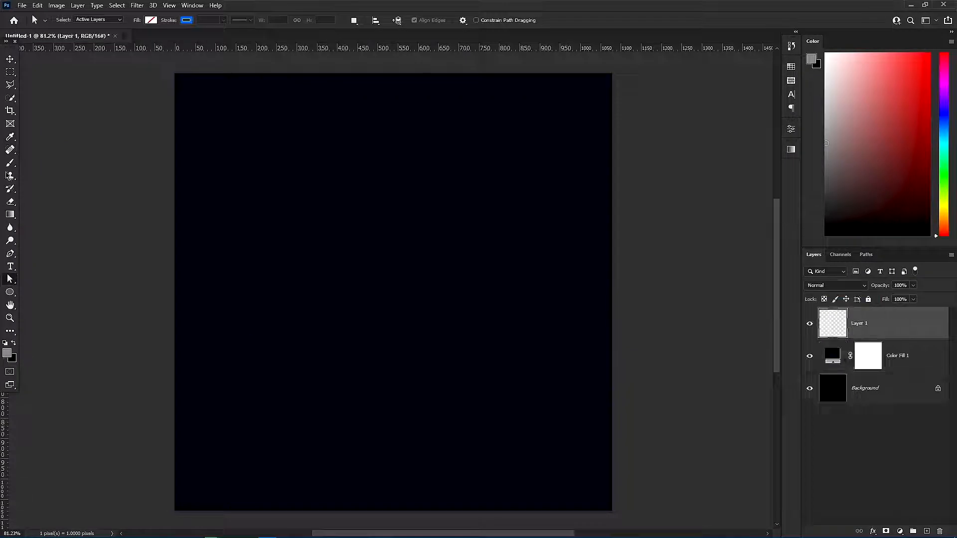
{"action": "key", "text": "b"}
{"action": "scroll", "coordinate": [367, 204], "scroll_direction": "up", "scroll_amount": 1}
{"action": "key", "text": "bracketright"}
{"action": "key", "text": "bracketright"}
{"action": "key", "text": "bracketright"}
{"action": "key", "text": "bracketright"}
{"action": "key", "text": "bracketright"}
{"action": "key", "text": "bracketright"}
{"action": "key", "text": "bracketright"}
{"action": "key", "text": "bracketright"}
{"action": "key", "text": "bracketright"}
{"action": "key", "text": "bracketright"}
{"action": "key", "text": "bracketright"}
{"action": "key", "text": "bracketright"}
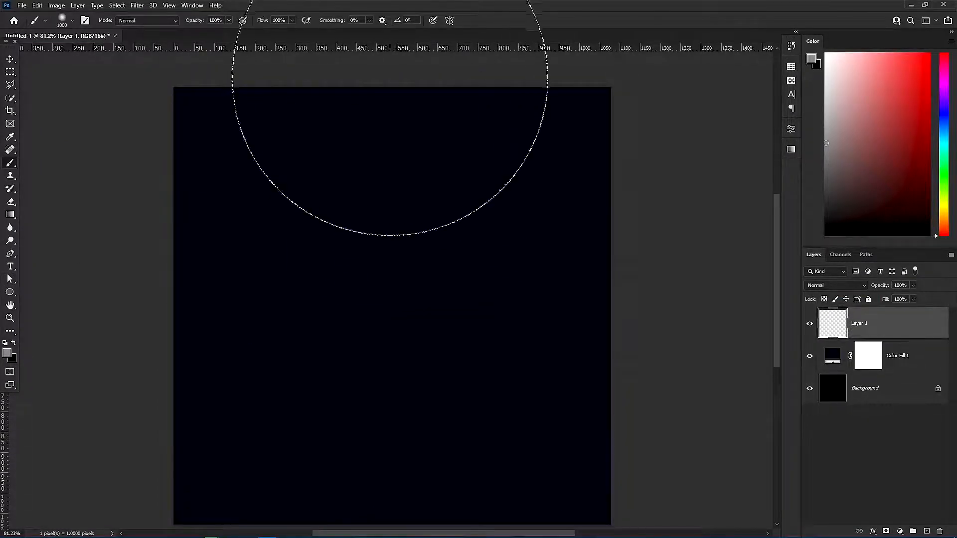
{"action": "left_click", "coordinate": [392, 78]}
{"action": "key", "text": "ctrl+z"}
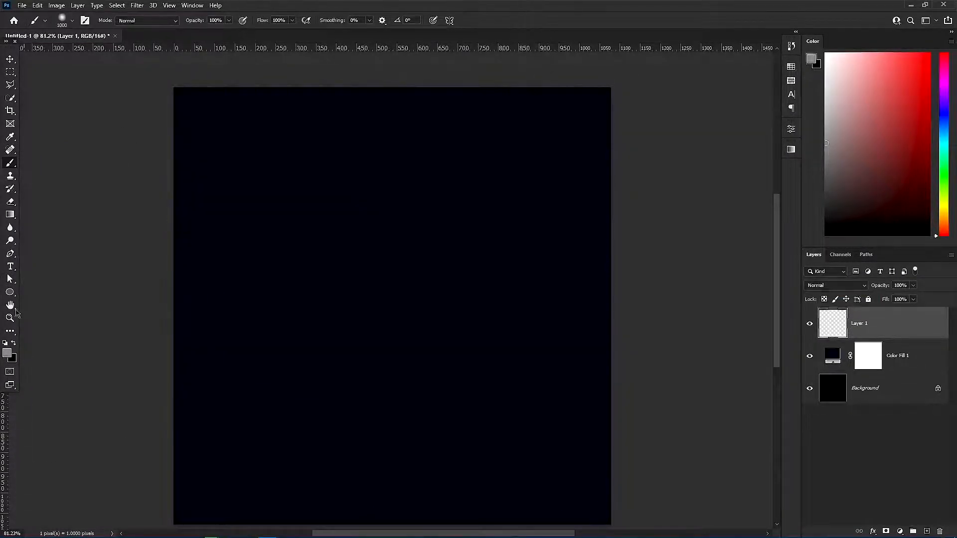
{"action": "key", "text": "d"}
{"action": "key", "text": "x"}
{"action": "left_click", "coordinate": [391, 78]}
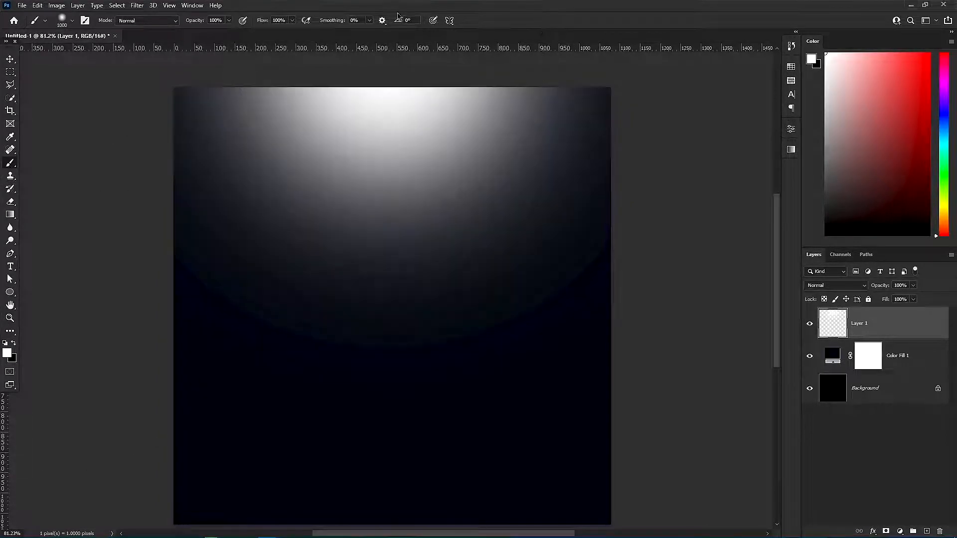
- Paint a smaller 500 px white dab over the upper-edge glow to brighten its centre
{"action": "key", "text": "bracketleft"}
{"action": "key", "text": "bracketleft"}
{"action": "key", "text": "bracketleft"}
{"action": "key", "text": "bracketleft"}
{"action": "key", "text": "bracketleft"}
{"action": "left_click", "coordinate": [391, 70]}
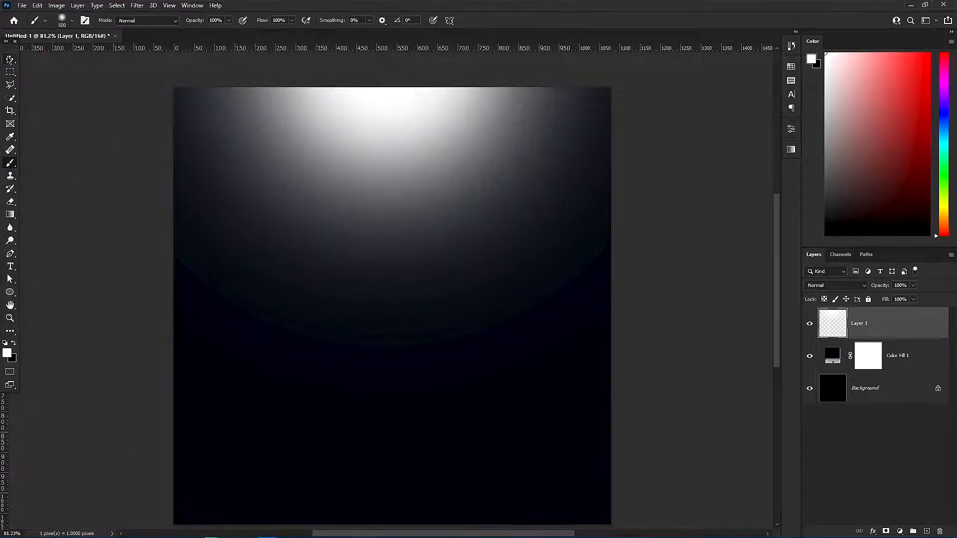
- Set the white glow layer's blend mode to Soft Light
{"action": "left_click", "coordinate": [9, 59]}
{"action": "left_click", "coordinate": [834, 285]}
{"action": "left_click", "coordinate": [830, 405]}
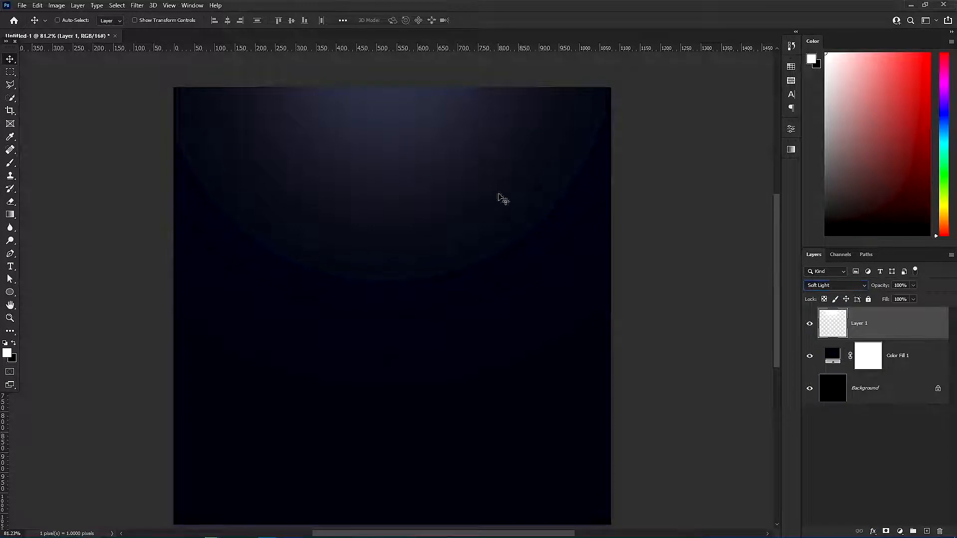
- Group the glow layer and the colour fill as bg, and delete the original Background layer
{"action": "left_click", "coordinate": [903, 363], "text": "shift"}
{"action": "key", "text": "ctrl+g"}
{"action": "double_click", "coordinate": [847, 314]}
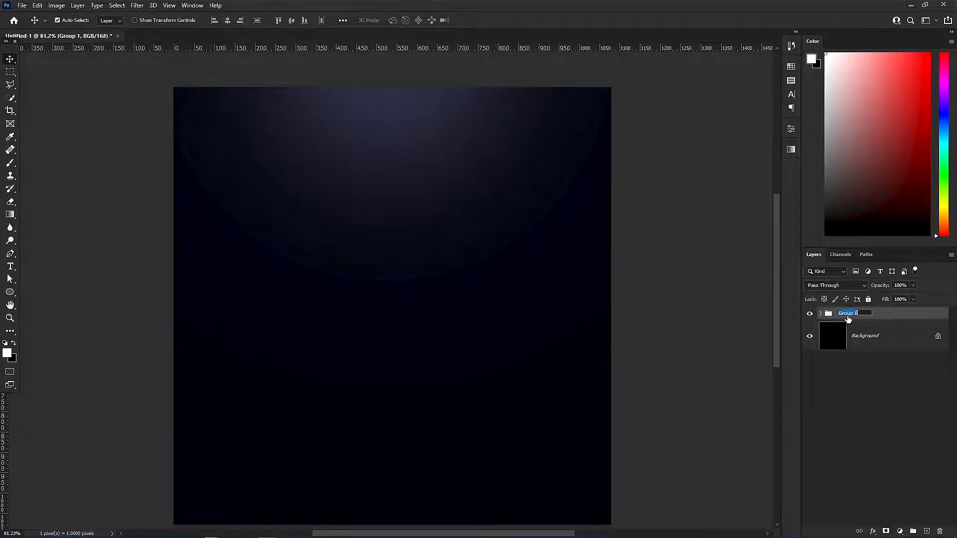
{"action": "type", "text": "bg"}
{"action": "key", "text": "Return"}
{"action": "left_click", "coordinate": [866, 336]}
{"action": "key", "text": "Delete"}
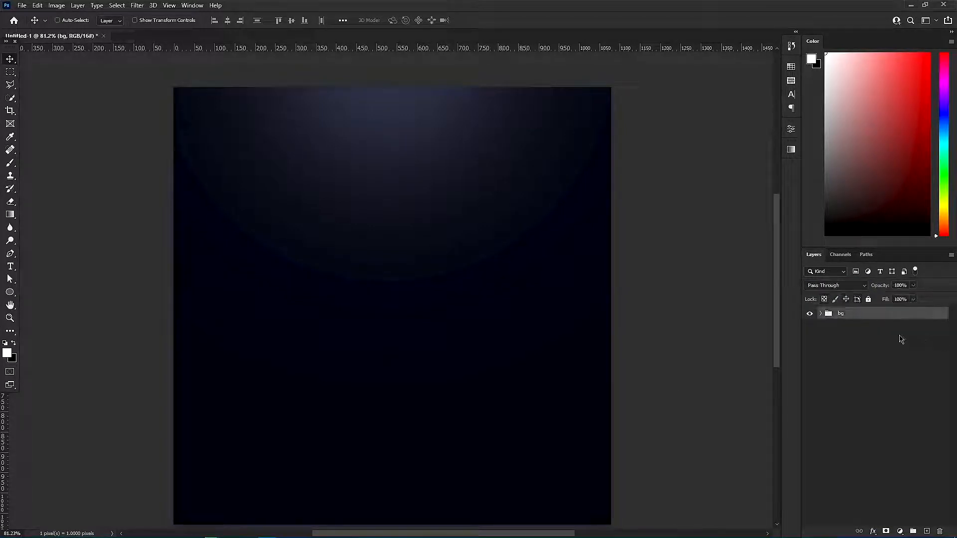
- Add the white text CREATIVE in Nexa Black near the canvas centre, above the bg group
{"action": "left_click", "coordinate": [926, 531]}
{"action": "left_click", "coordinate": [10, 267]}
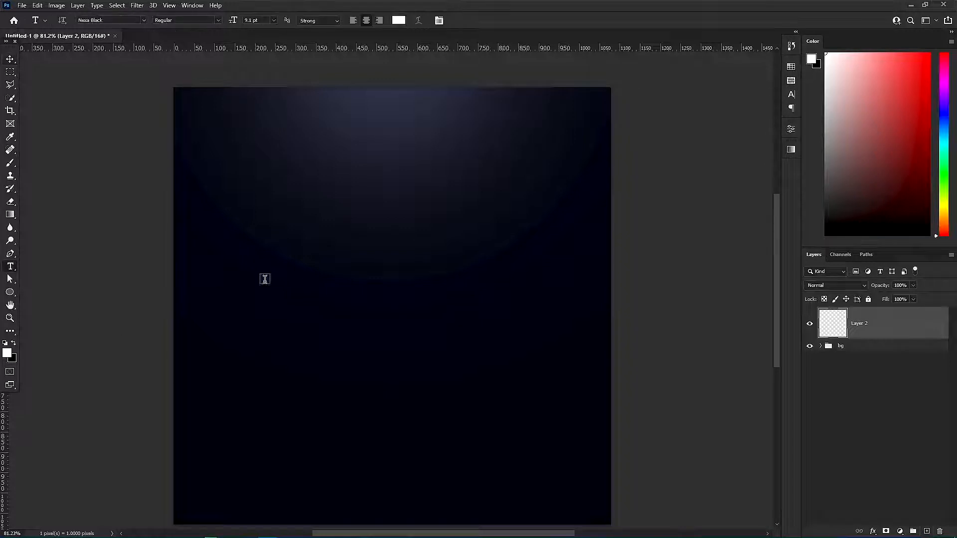
{"action": "left_click", "coordinate": [377, 301]}
{"action": "type", "text": "CREATIVE"}
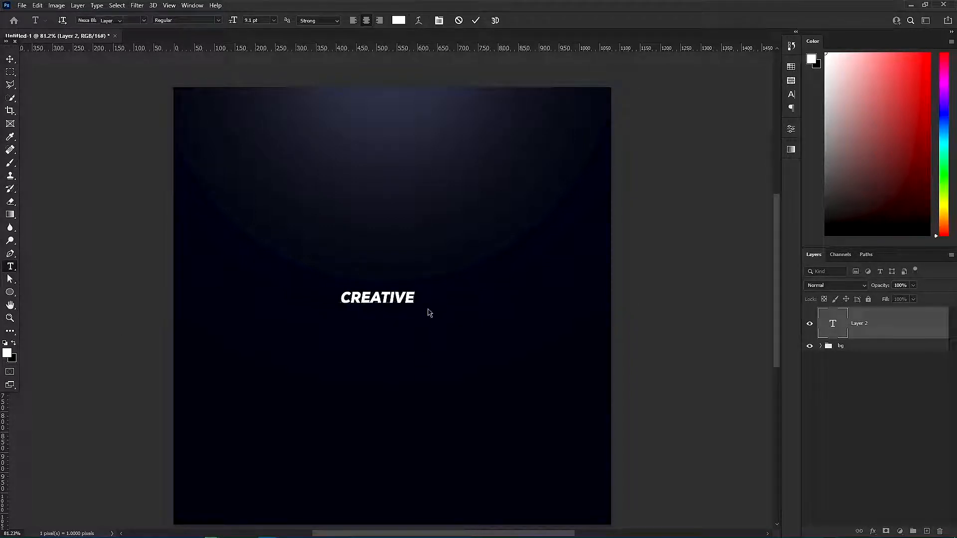
- Scale up the CREATIVE text to slightly more than half the canvas width and centre it
{"action": "key", "text": "ctrl+t"}
{"action": "left_click_drag", "start_coordinate": [414, 297], "coordinate": [486, 298]}
{"action": "left_click_drag", "start_coordinate": [427, 301], "coordinate": [442, 308]}
{"action": "key", "text": "Return"}
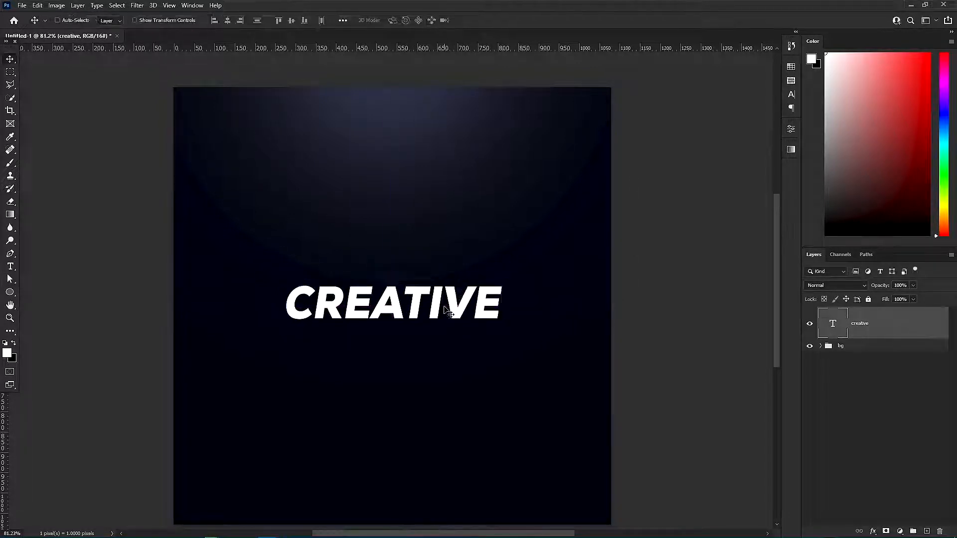
{"action": "key", "text": "ctrl+t"}
{"action": "left_click_drag", "start_coordinate": [394, 329], "coordinate": [395, 335]}
{"action": "key", "text": "Return"}
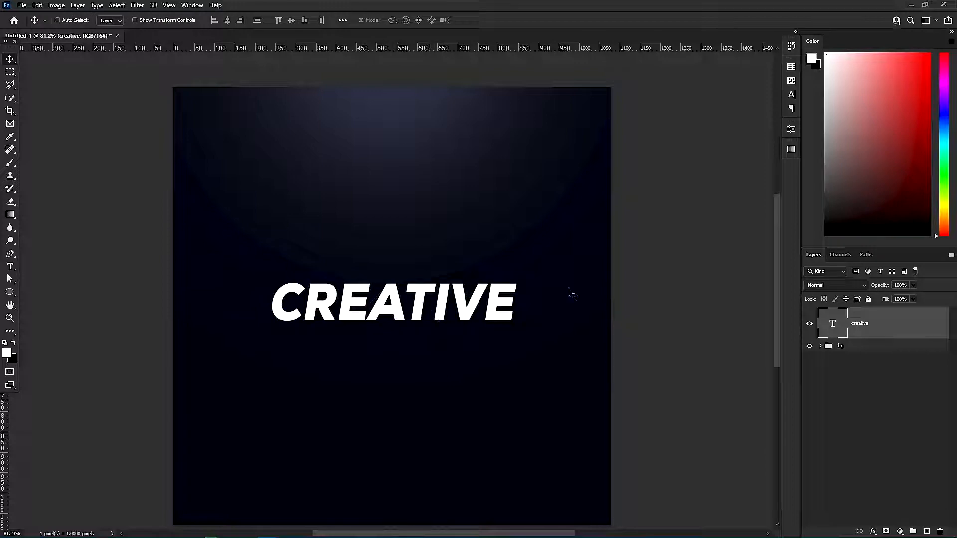
- Examine the CREATIVE text's font choice and compare its appearance with Faux Italic off and on
{"action": "left_click", "coordinate": [791, 95]}
{"action": "left_click", "coordinate": [730, 81]}
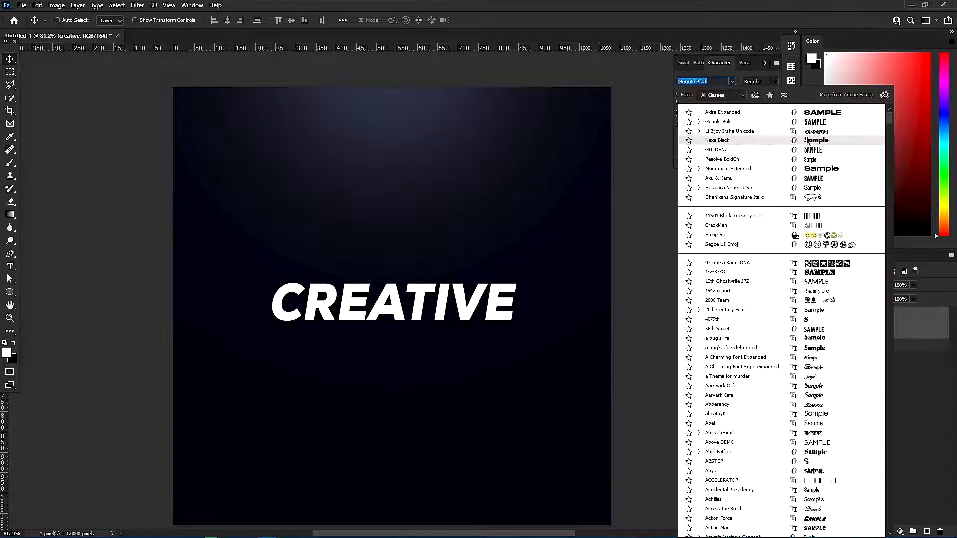
{"action": "key", "text": "Escape"}
{"action": "left_click", "coordinate": [697, 137]}
{"action": "left_click", "coordinate": [697, 136]}
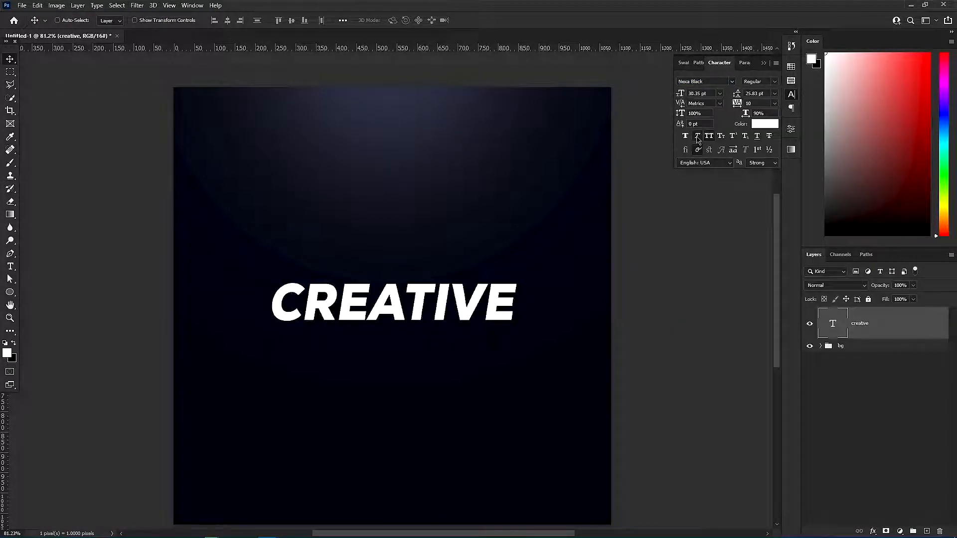
- Duplicate the creative text layer and group both text layers under the name Text
{"action": "left_click_drag", "start_coordinate": [875, 332], "coordinate": [874, 341]}
{"action": "left_click", "coordinate": [872, 327], "text": "shift"}
{"action": "key", "text": "ctrl+g"}
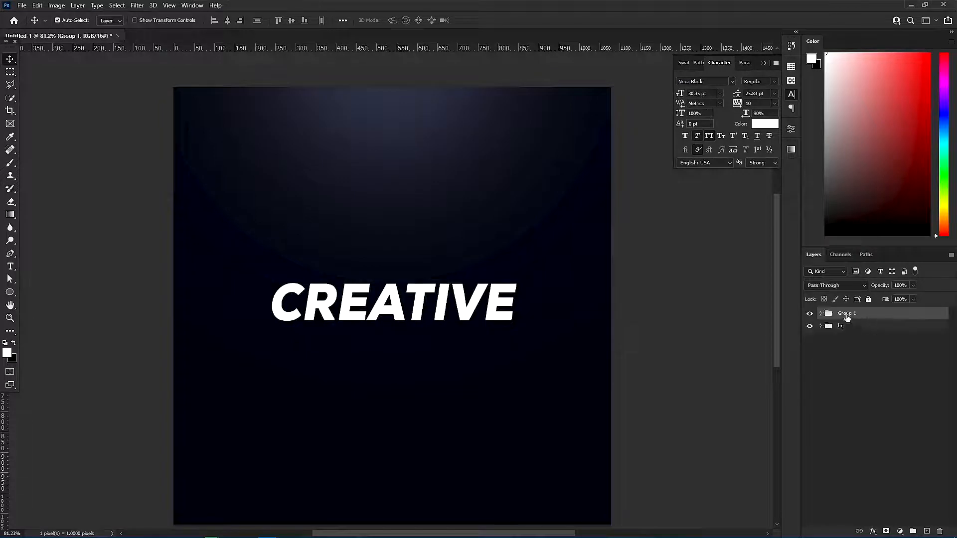
{"action": "double_click", "coordinate": [845, 315]}
{"action": "type", "text": "Text"}
{"action": "key", "text": "Return"}
- Expand the Text group and select the lower creative copy layer
{"action": "left_click", "coordinate": [821, 313]}
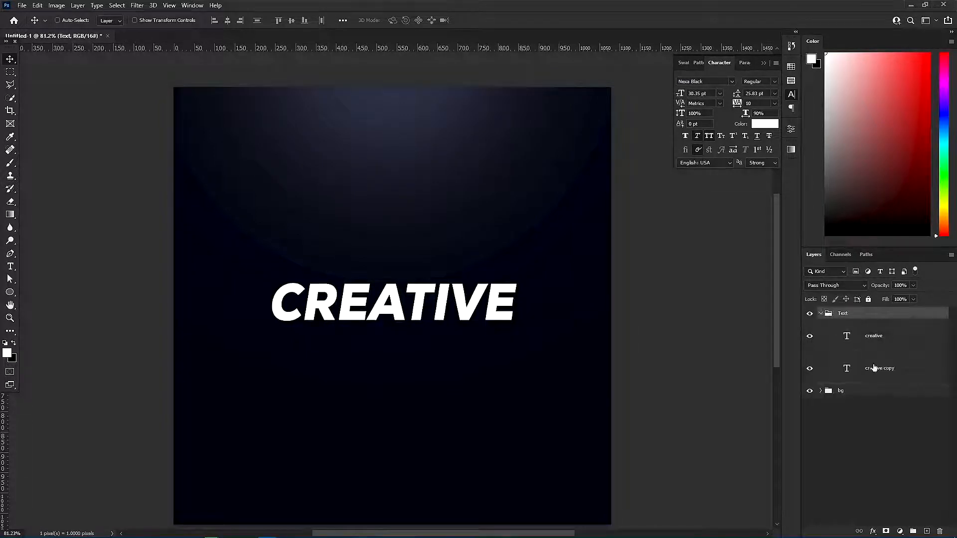
{"action": "left_click", "coordinate": [874, 368]}
{"action": "left_click", "coordinate": [811, 371]}
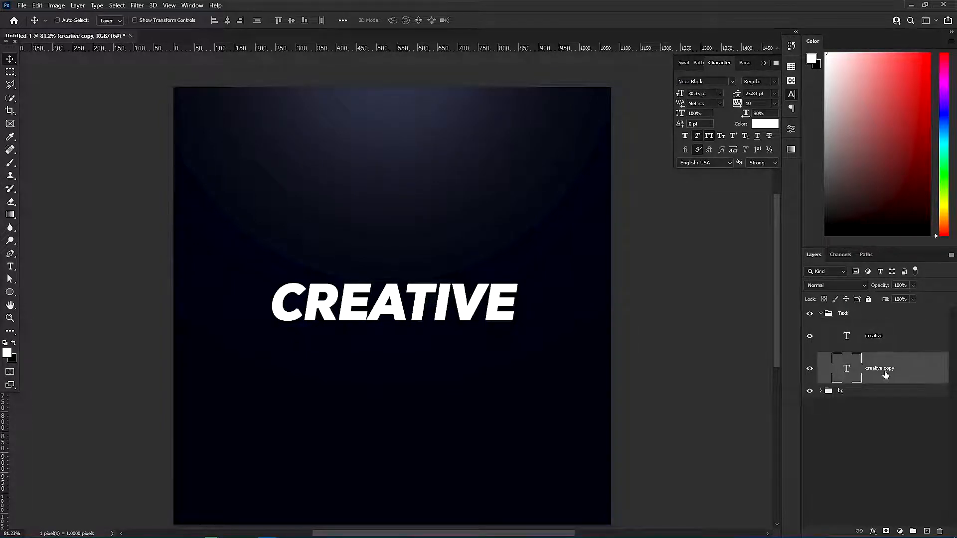
{"action": "left_click", "coordinate": [764, 124]}
{"action": "left_click_drag", "start_coordinate": [746, 362], "coordinate": [751, 382]}
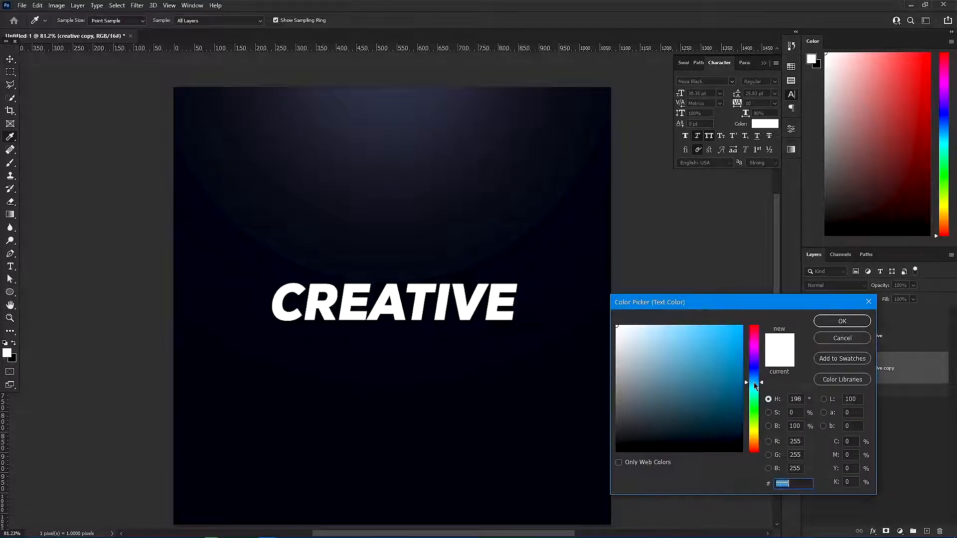
{"action": "left_click", "coordinate": [841, 338]}
- Recolour the lower CREATIVE text layer bright blue and collapse the Text group
{"action": "left_click", "coordinate": [764, 123]}
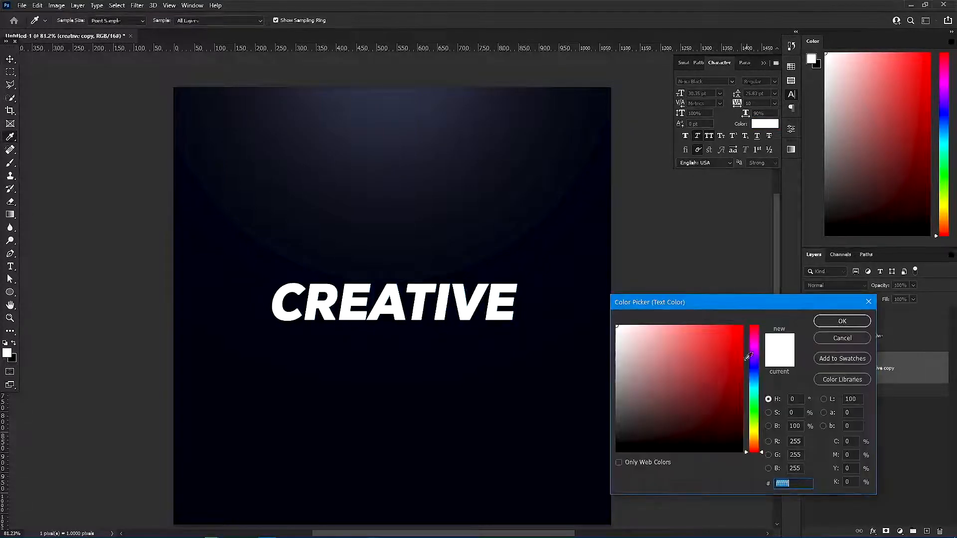
{"action": "left_click_drag", "start_coordinate": [753, 349], "coordinate": [751, 384]}
{"action": "left_click", "coordinate": [842, 321]}
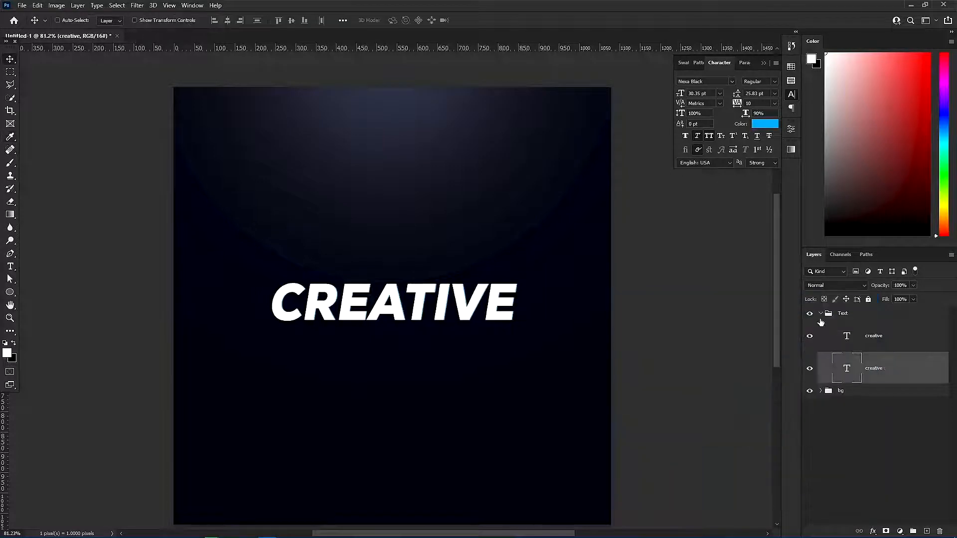
{"action": "scroll", "coordinate": [493, 301], "scroll_direction": "up", "scroll_amount": 4}
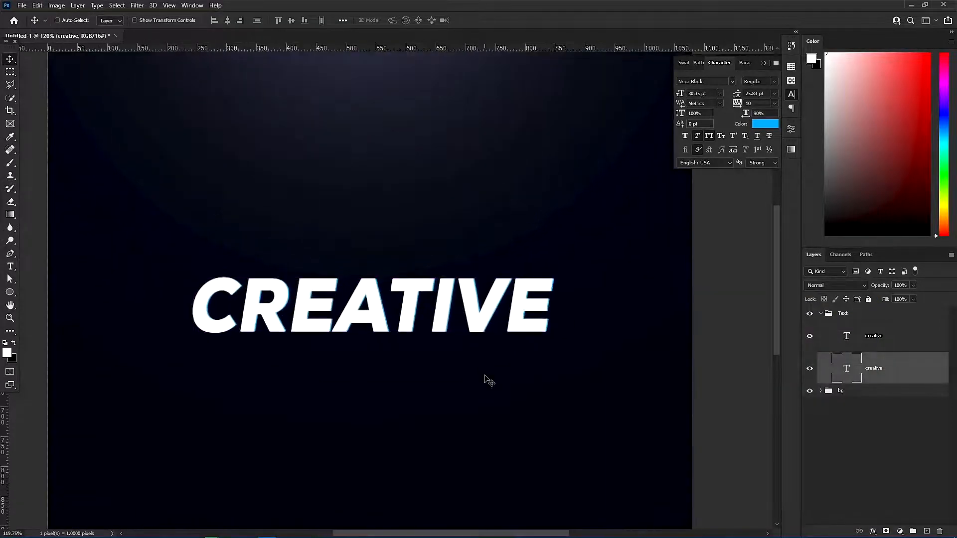
{"action": "left_click", "coordinate": [820, 314]}
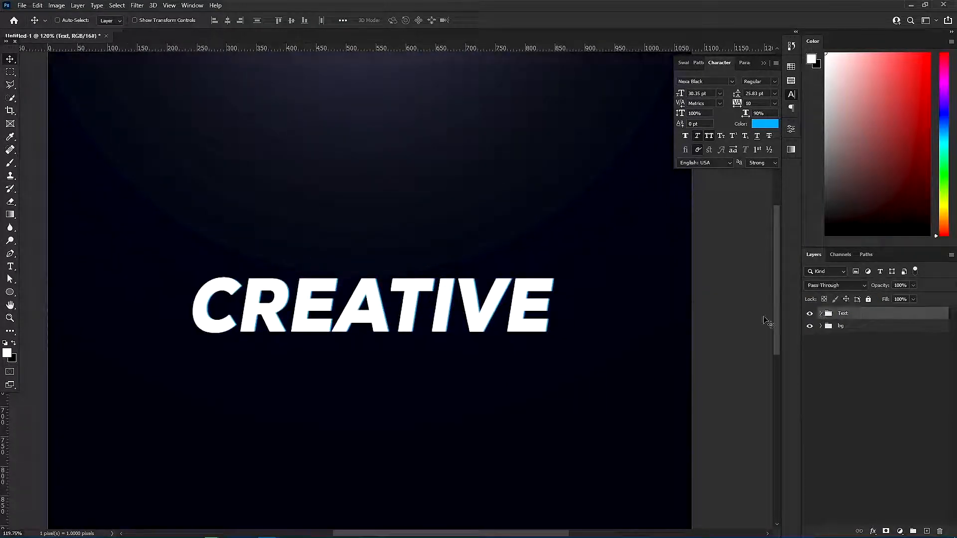
{"action": "left_click", "coordinate": [821, 314]}
{"action": "left_click", "coordinate": [867, 365]}
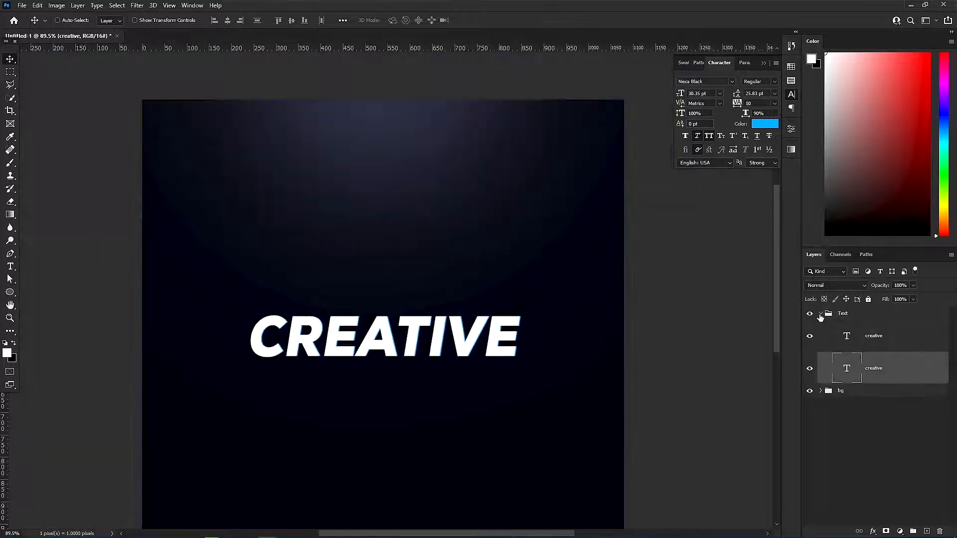
{"action": "left_click", "coordinate": [821, 314]}
{"action": "left_click", "coordinate": [847, 332]}
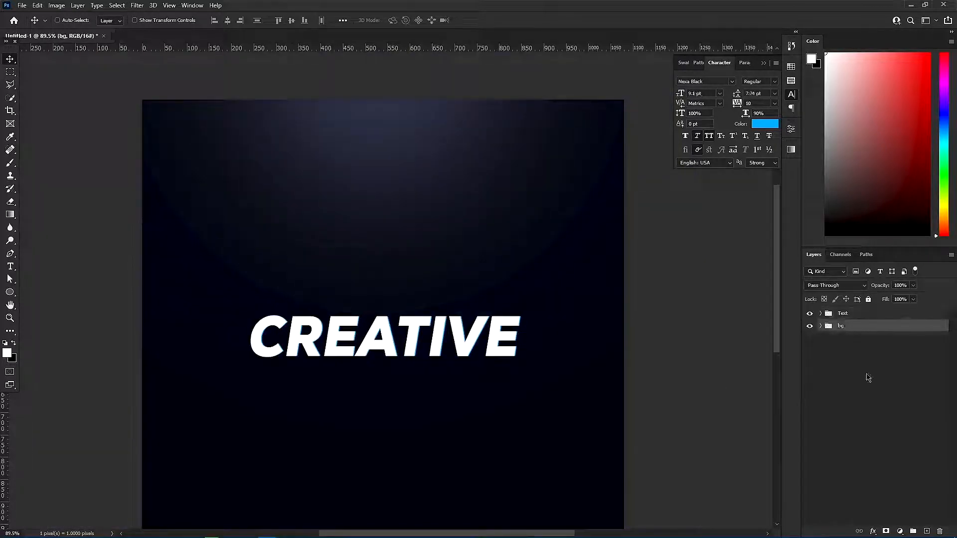
- Add a new layer above the Text group and draw an unfilled circle about 440 px across near the canvas's left edge
{"action": "left_click", "coordinate": [842, 314]}
{"action": "left_click", "coordinate": [926, 530]}
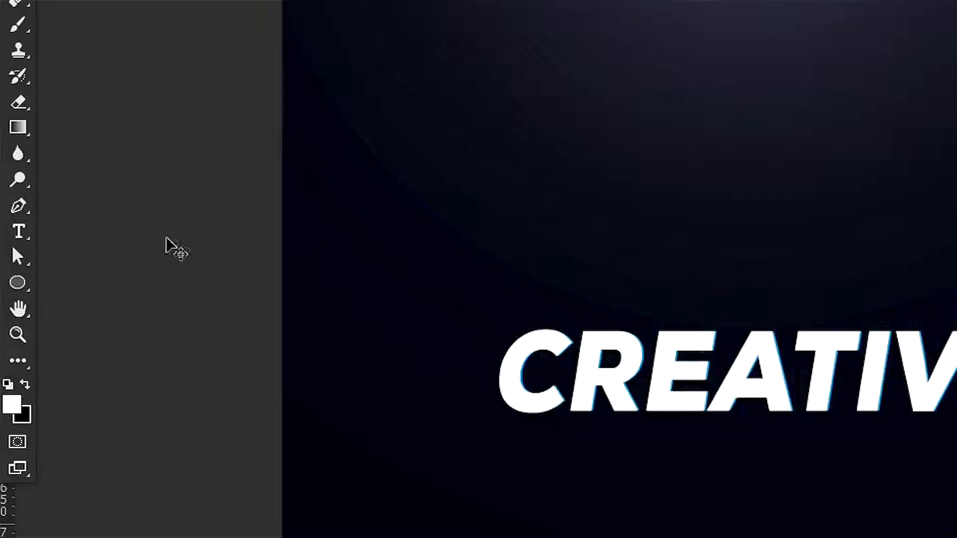
{"action": "left_click", "coordinate": [18, 282]}
{"action": "left_click_drag", "start_coordinate": [384, 220], "coordinate": [431, 277]}
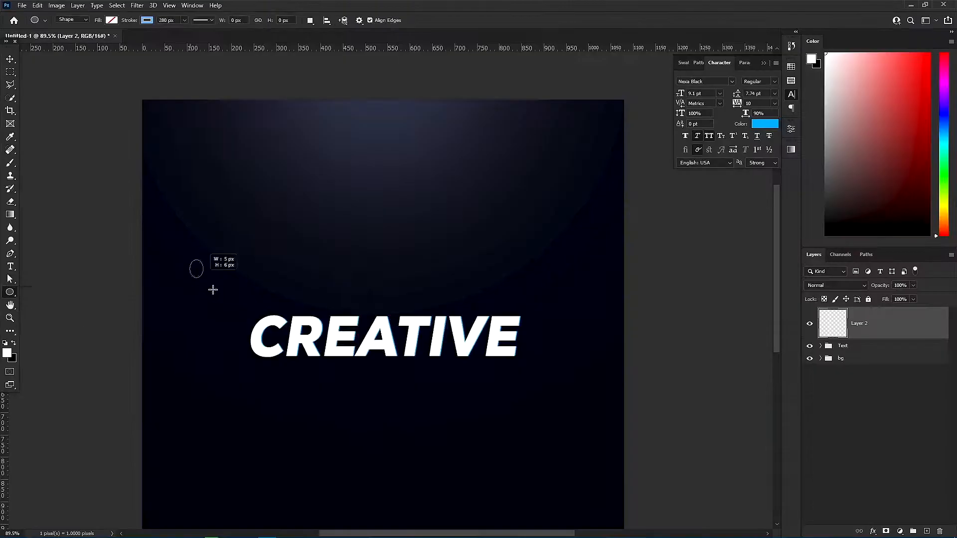
{"action": "left_click_drag", "start_coordinate": [213, 290], "coordinate": [299, 358]}
- Set the circle's stroke width to 3 px
{"action": "left_click", "coordinate": [10, 60]}
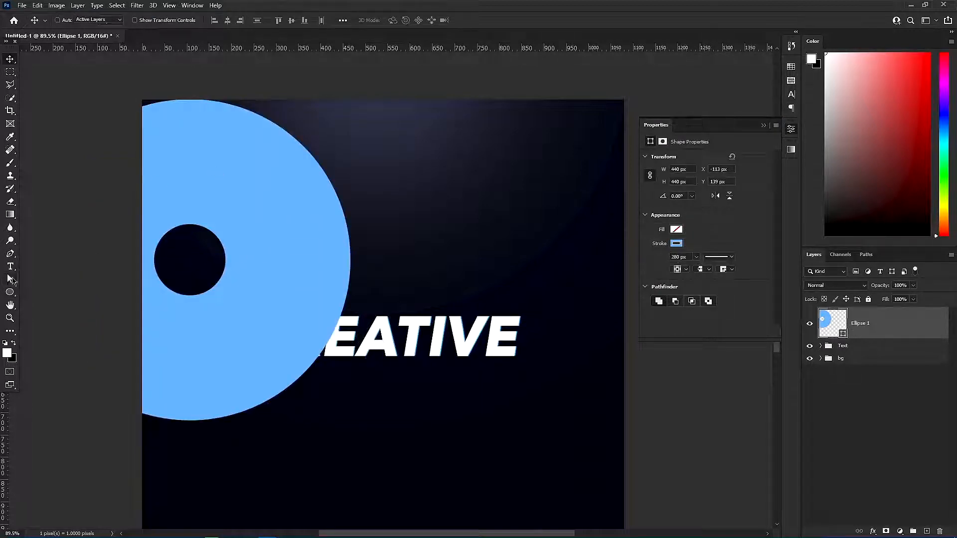
{"action": "left_click", "coordinate": [11, 280]}
{"action": "left_click", "coordinate": [204, 19]}
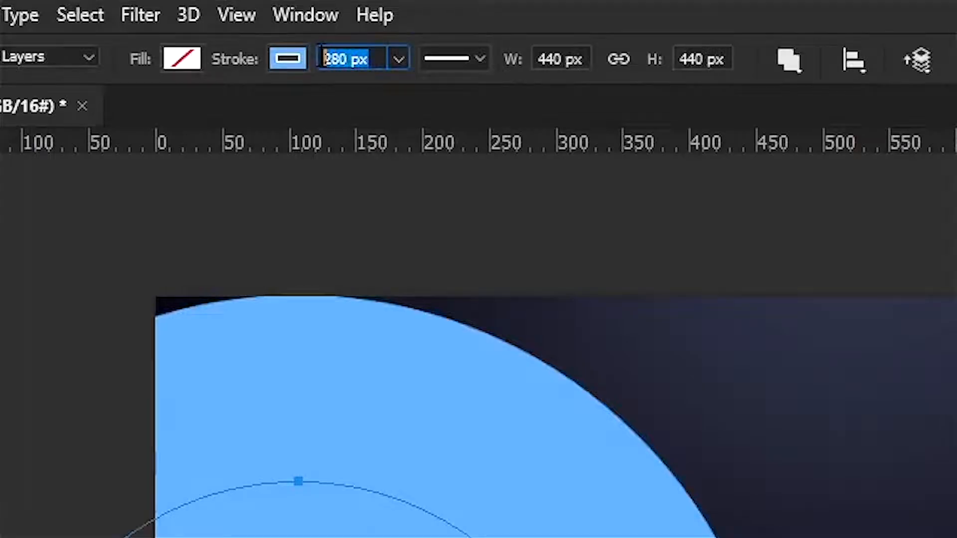
{"action": "type", "text": "3"}
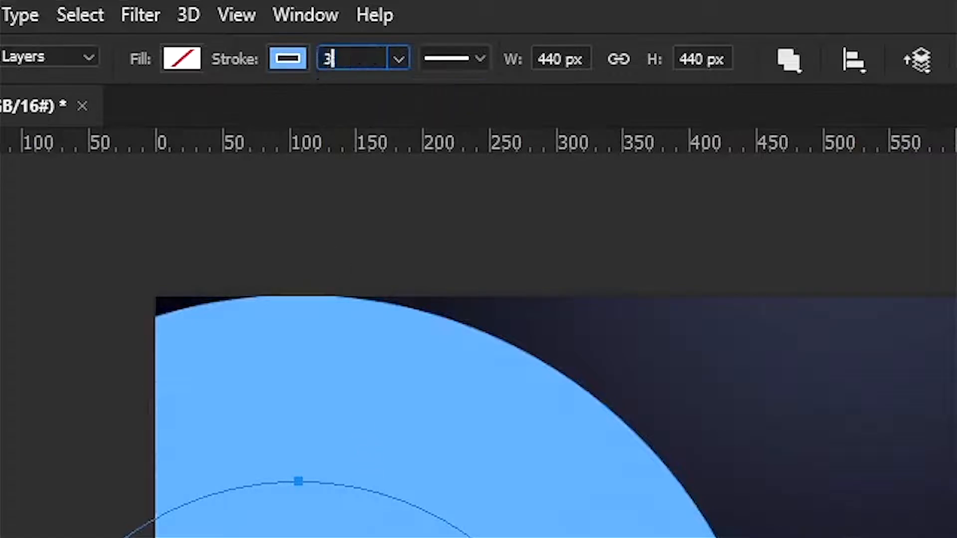
{"action": "key", "text": "Return"}
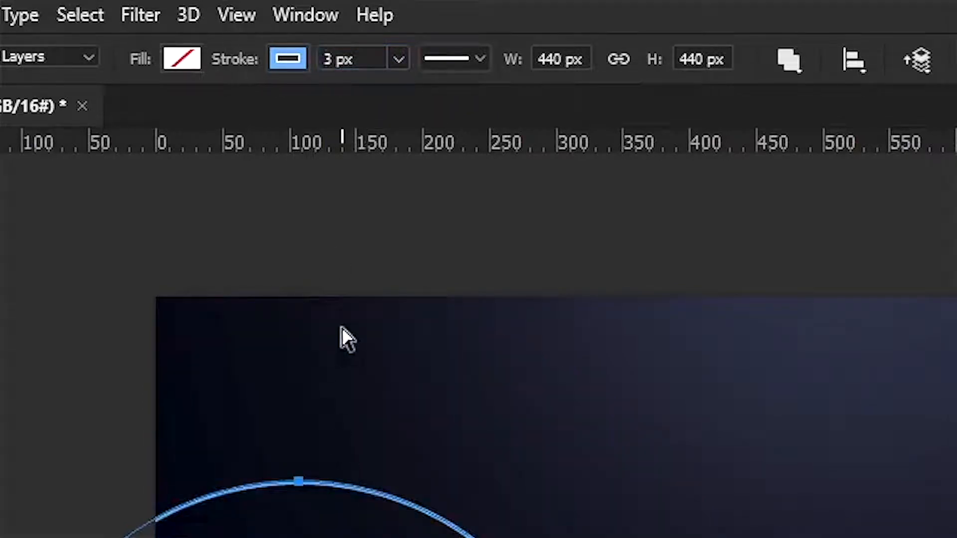
- Change the circle's stroke colour to blue #007fff
{"action": "left_click", "coordinate": [288, 60]}
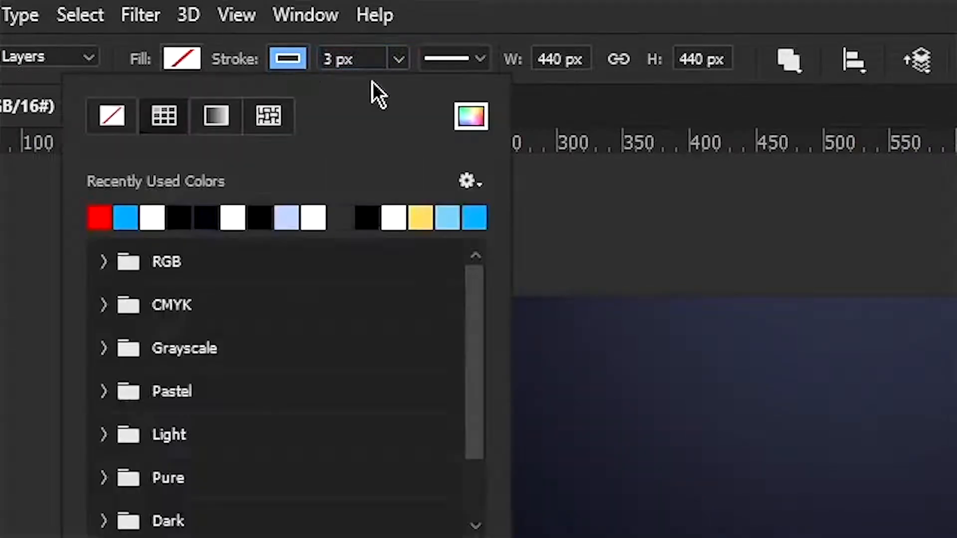
{"action": "left_click", "coordinate": [468, 117]}
{"action": "type", "text": "007fff"}
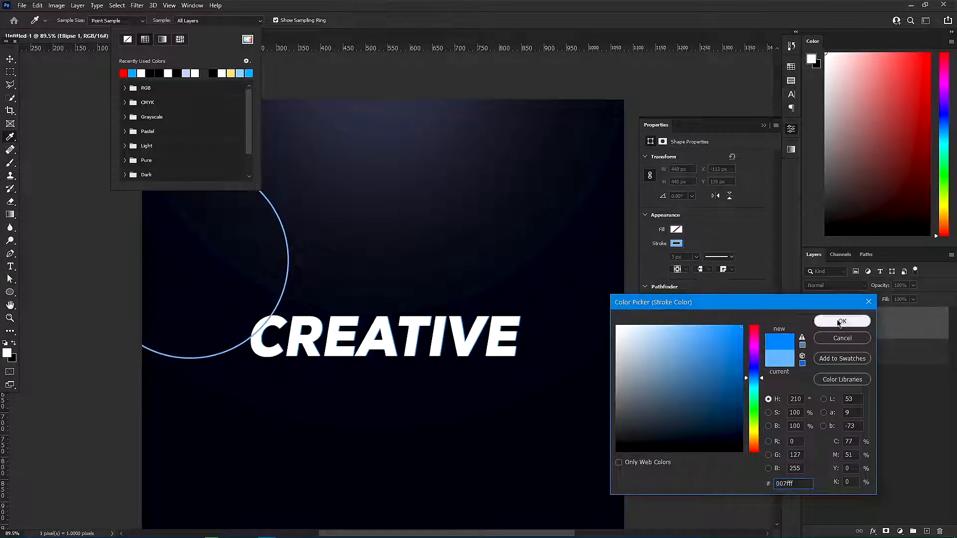
{"action": "left_click", "coordinate": [840, 321]}
{"action": "key", "text": "Escape"}
{"action": "key", "text": "v"}
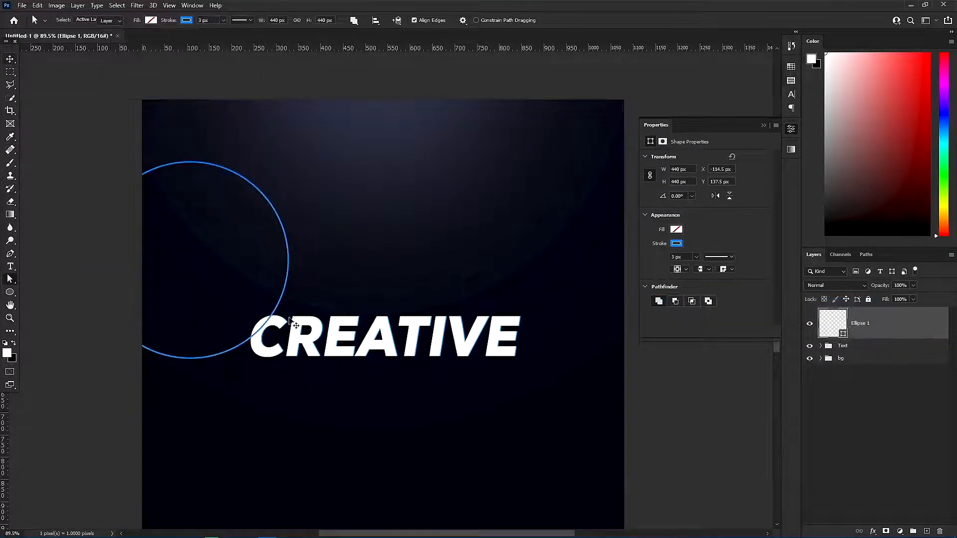
- Move the circle over the start of the CREATIVE text and scale it to about 391 px in diameter
{"action": "left_click_drag", "start_coordinate": [260, 328], "coordinate": [316, 397]}
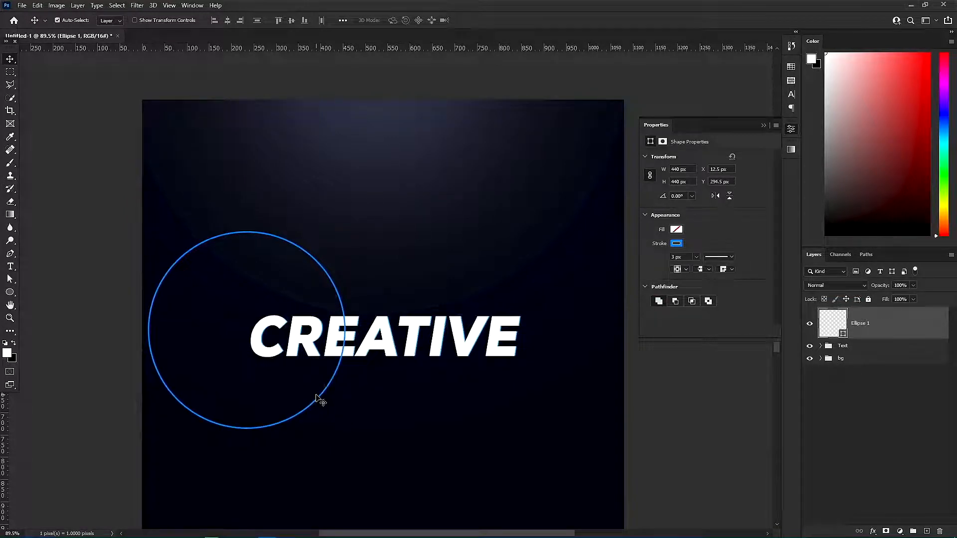
{"action": "key", "text": "ctrl+t"}
{"action": "left_click_drag", "start_coordinate": [346, 328], "coordinate": [308, 329]}
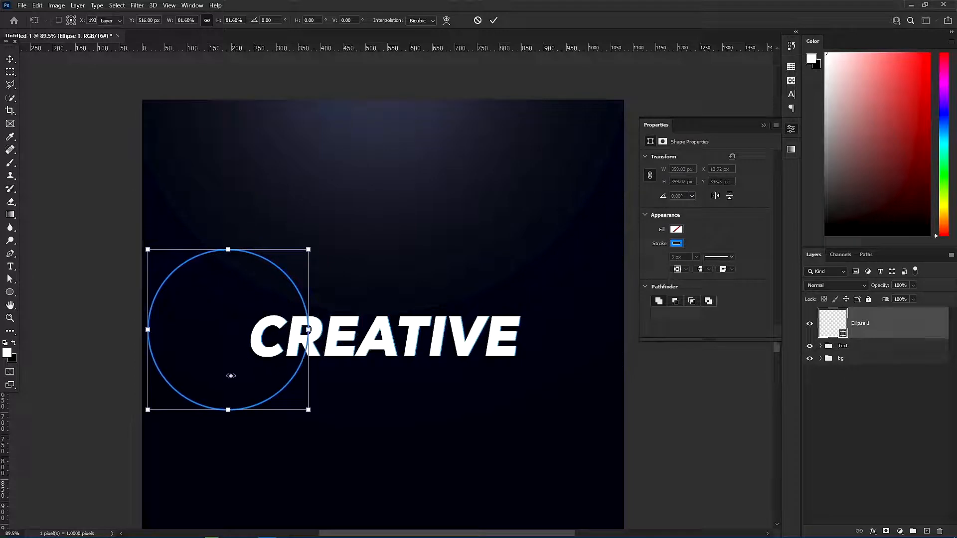
{"action": "key", "text": "Return"}
{"action": "key", "text": "ctrl+t"}
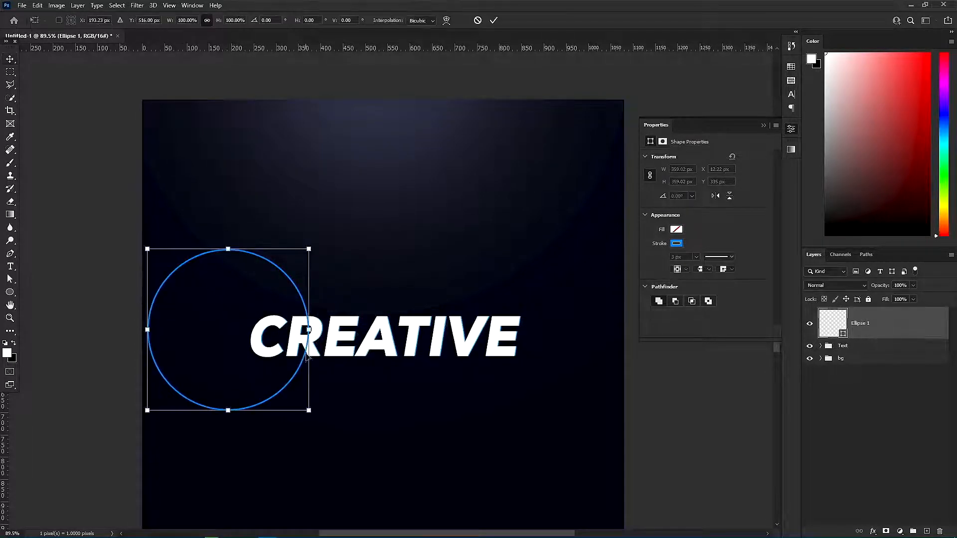
{"action": "left_click_drag", "start_coordinate": [308, 330], "coordinate": [287, 331]}
{"action": "key", "text": "Return"}
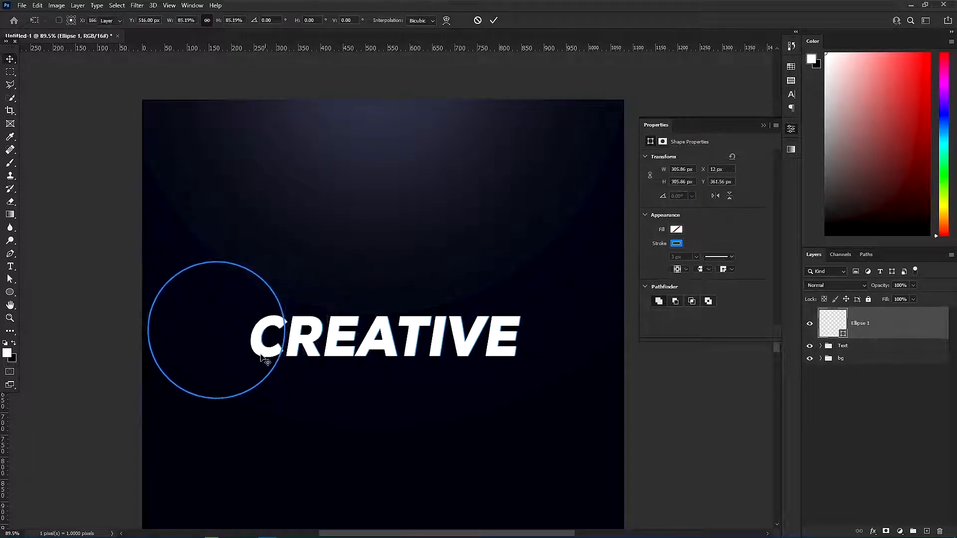
{"action": "left_click_drag", "start_coordinate": [240, 354], "coordinate": [257, 352]}
{"action": "key", "text": "ctrl+t"}
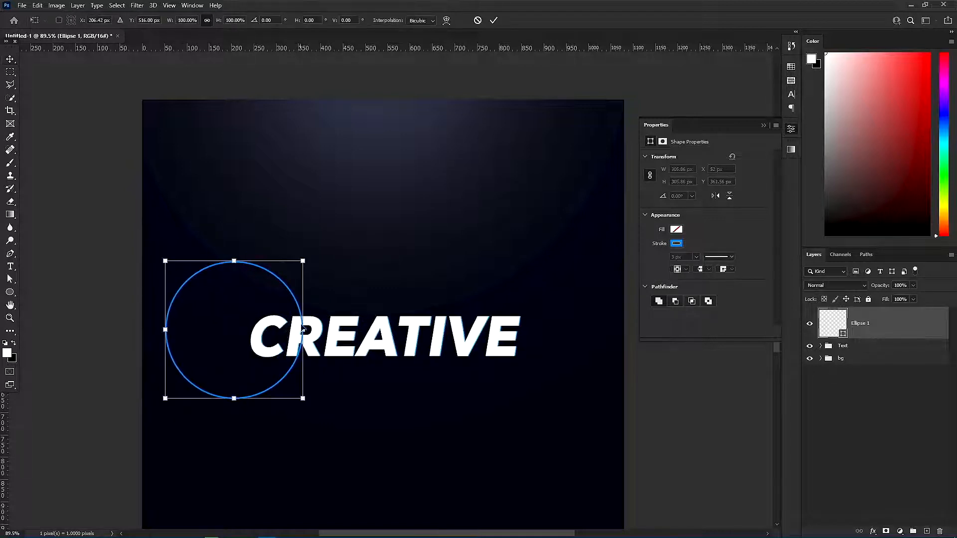
{"action": "mouse_move", "coordinate": [303, 330]}
{"action": "left_mouse_down"}
{"action": "mouse_move", "coordinate": [341, 331]}
{"action": "mouse_move", "coordinate": [295, 340]}
{"action": "left_mouse_up"}
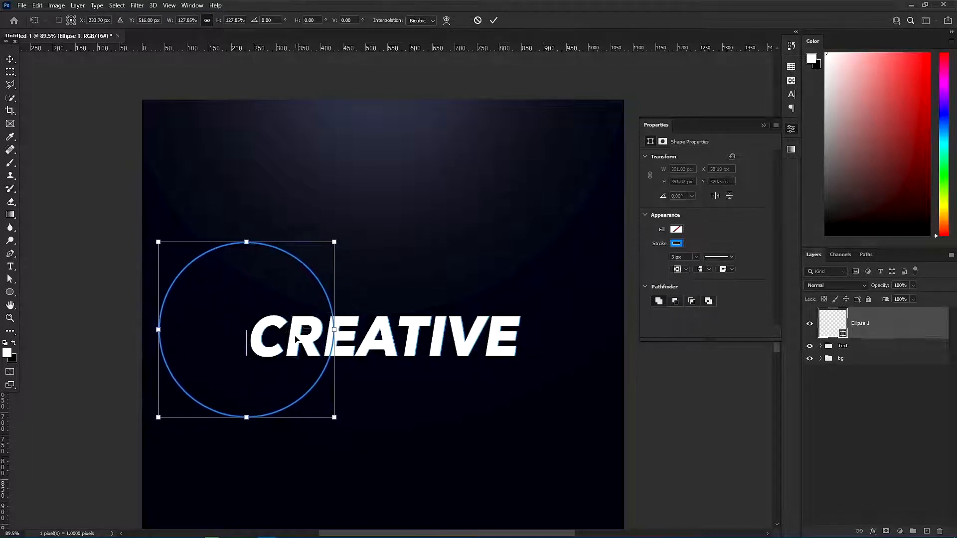
{"action": "key", "text": "Return"}
- Place the circle layer below the Text group and put it in its own group named Light
{"action": "left_click_drag", "start_coordinate": [880, 324], "coordinate": [886, 352]}
{"action": "key", "text": "ctrl+g"}
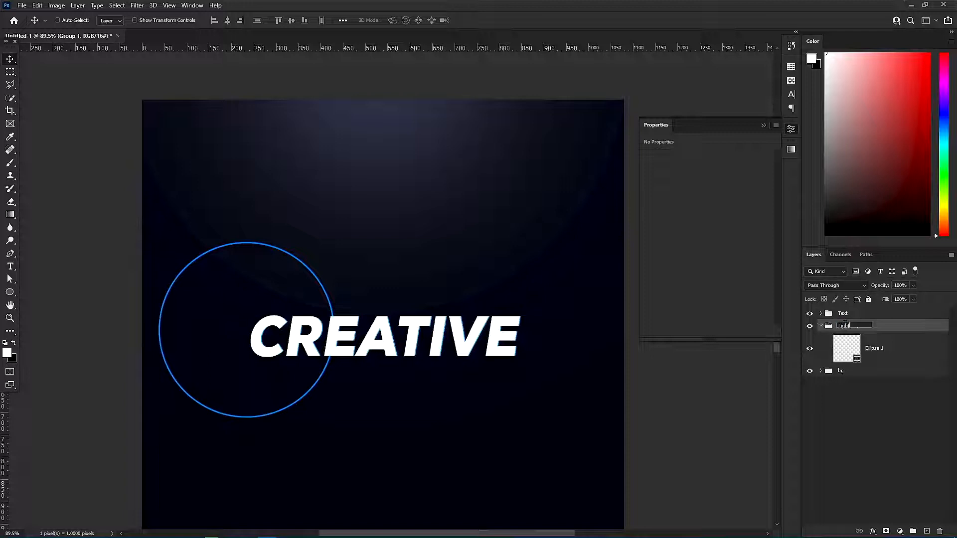
{"action": "key", "text": "Return"}
- Add a Bevel & Emboss effect to the circle layer: smooth Inner Bevel, depth 240%, size 0 px, soften 3 px
{"action": "left_click", "coordinate": [857, 351]}
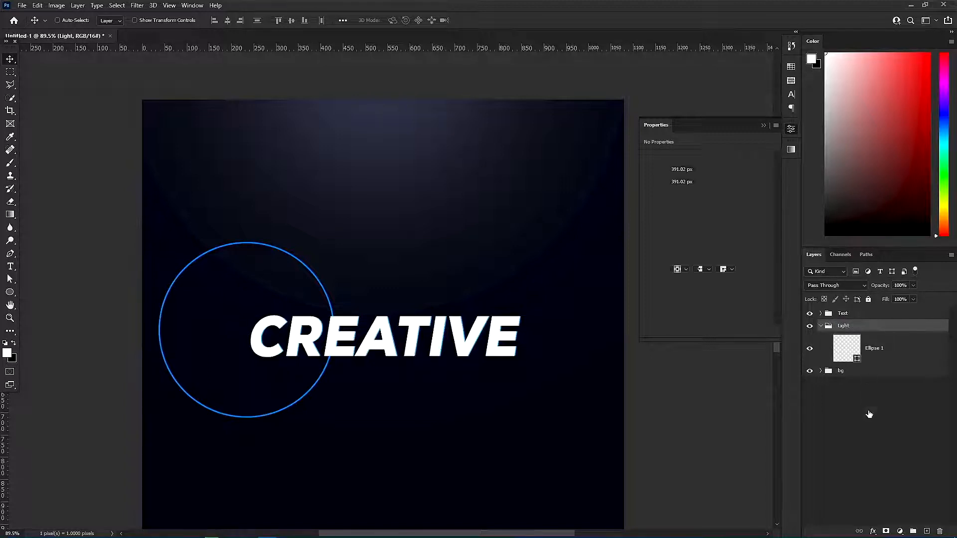
{"action": "scroll", "coordinate": [289, 364], "scroll_direction": "up", "scroll_amount": 4}
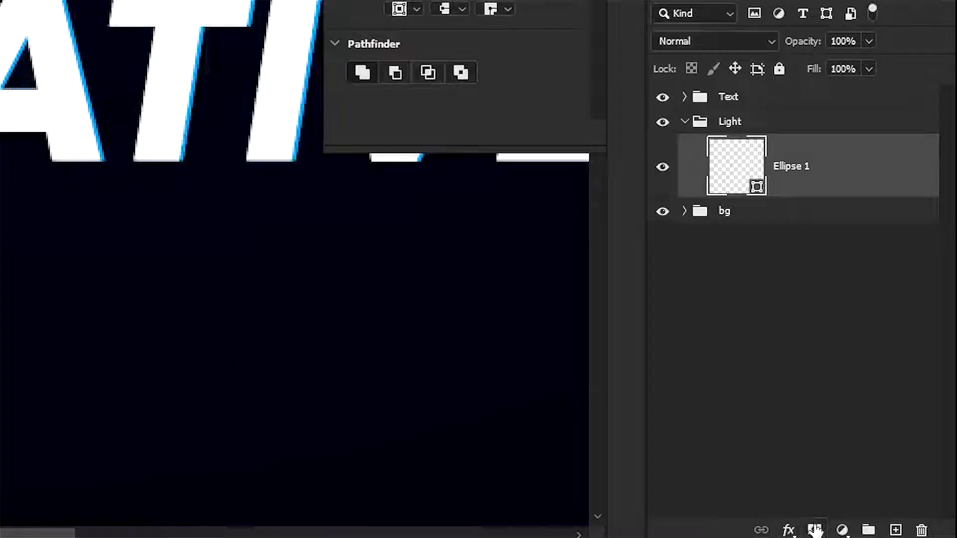
{"action": "left_click", "coordinate": [873, 532]}
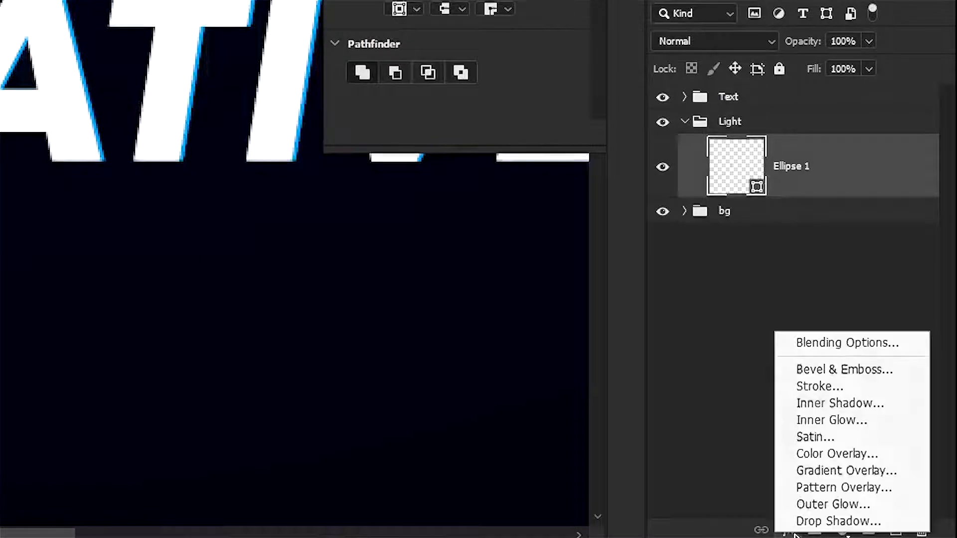
{"action": "left_click", "coordinate": [824, 363]}
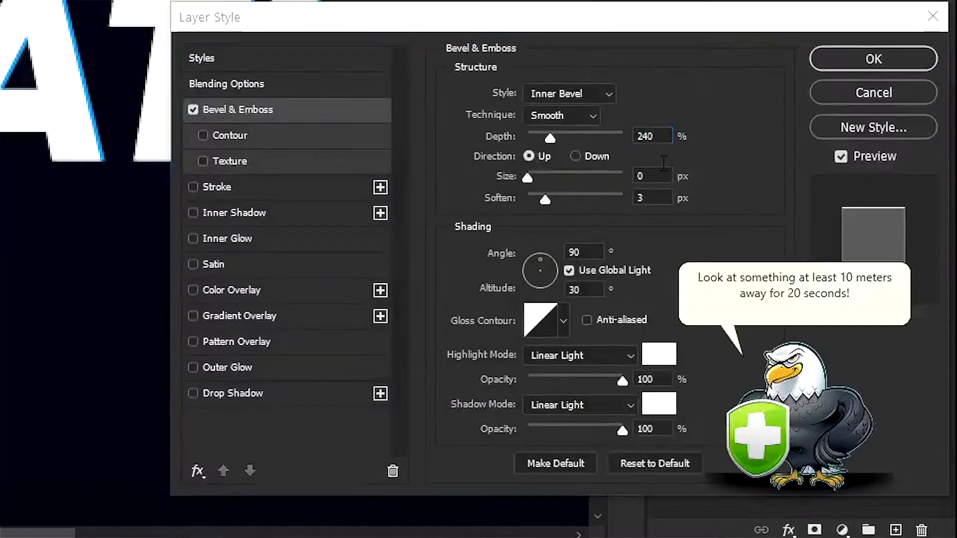
{"action": "left_click", "coordinate": [780, 396]}
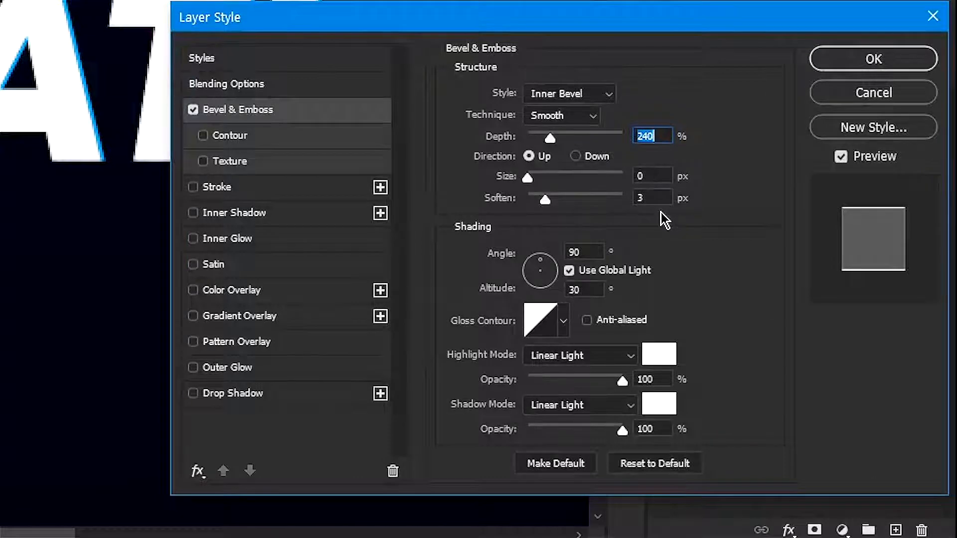
{"action": "left_click_drag", "start_coordinate": [651, 199], "coordinate": [613, 201]}
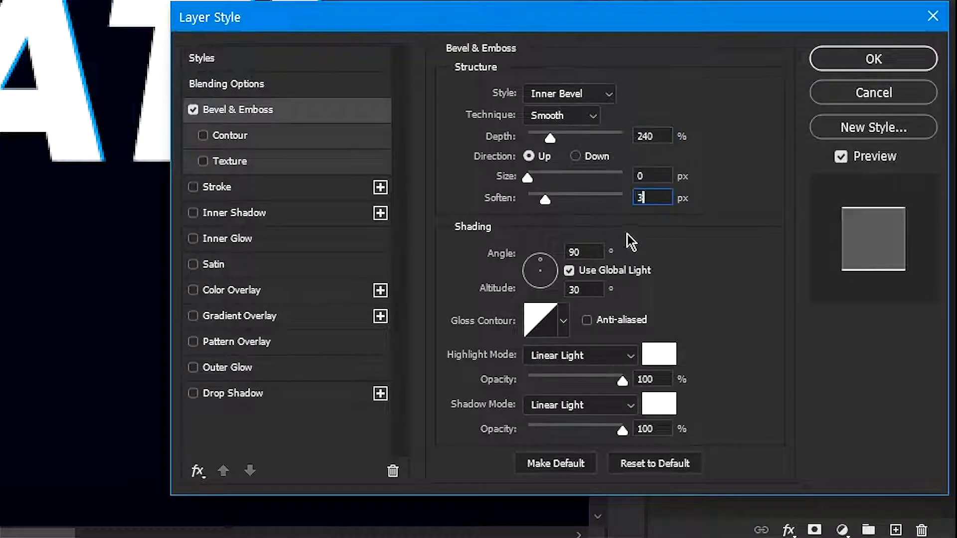
- Use white Linear Light at 100% opacity for both the bevel's highlight and shadow
{"action": "left_click", "coordinate": [625, 355]}
{"action": "key", "text": "Escape"}
{"action": "left_click", "coordinate": [659, 354]}
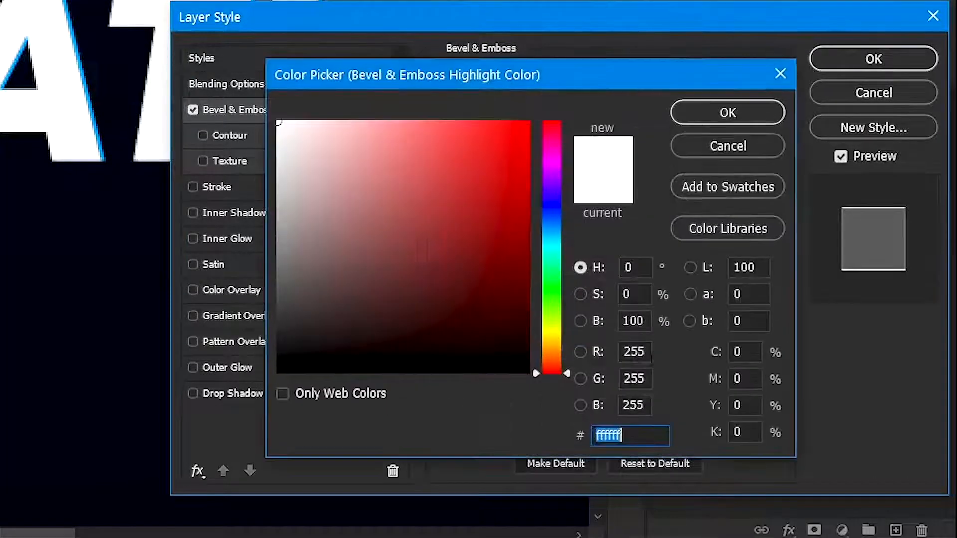
{"action": "left_click", "coordinate": [706, 118]}
{"action": "left_click_drag", "start_coordinate": [658, 380], "coordinate": [617, 378]}
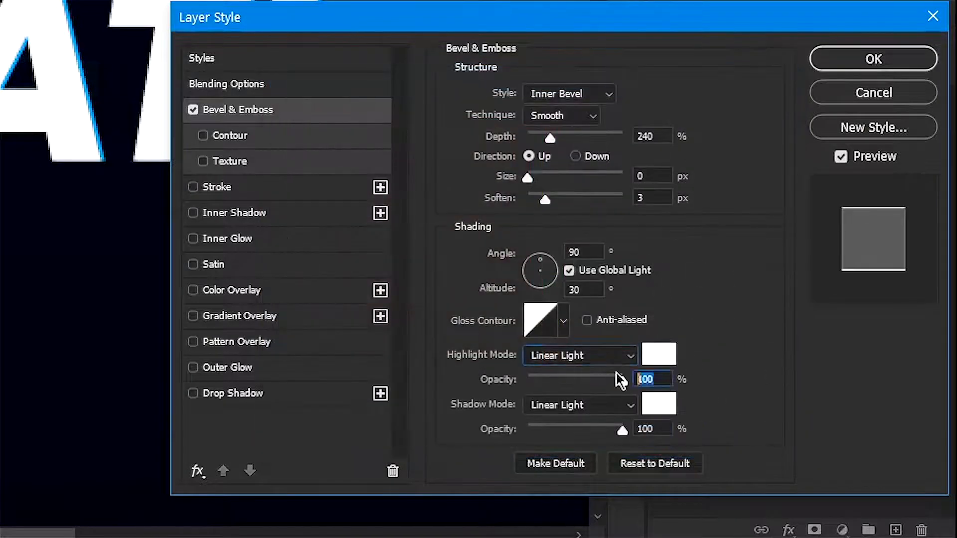
{"action": "double_click", "coordinate": [668, 430]}
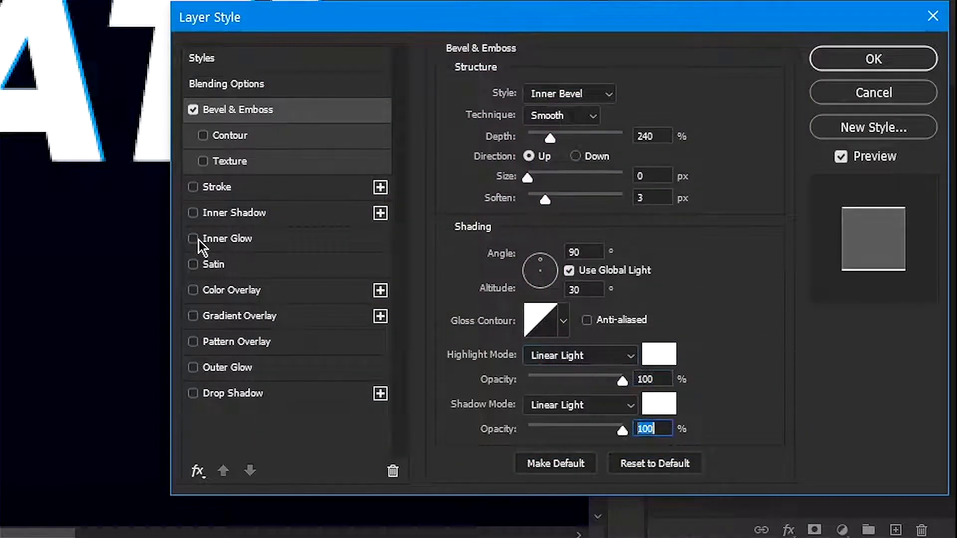
- Enable Inner Glow on the circle with pale blue #abc7fa, Linear Light blending and 60% opacity
{"action": "left_click", "coordinate": [227, 240]}
{"action": "left_click", "coordinate": [496, 163]}
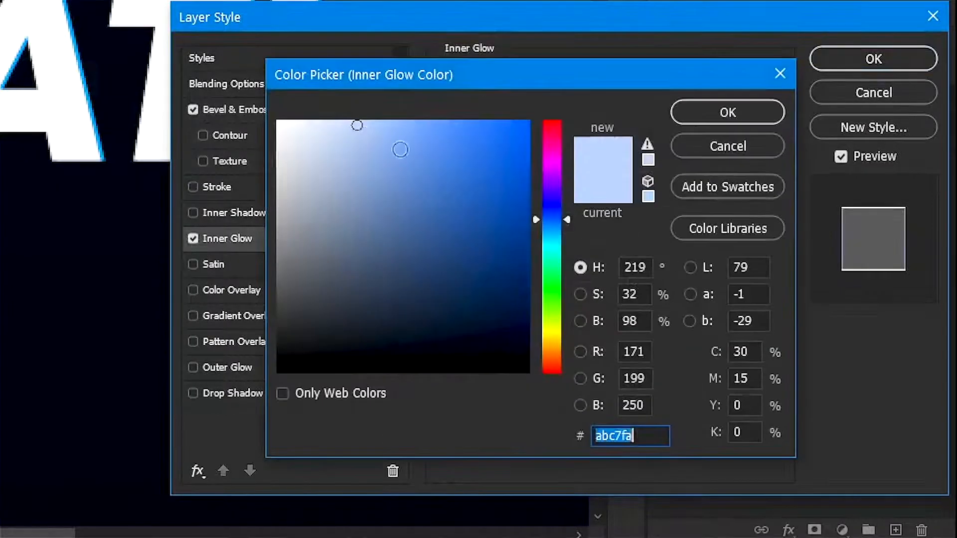
{"action": "left_click", "coordinate": [357, 127]}
{"action": "left_click", "coordinate": [675, 115]}
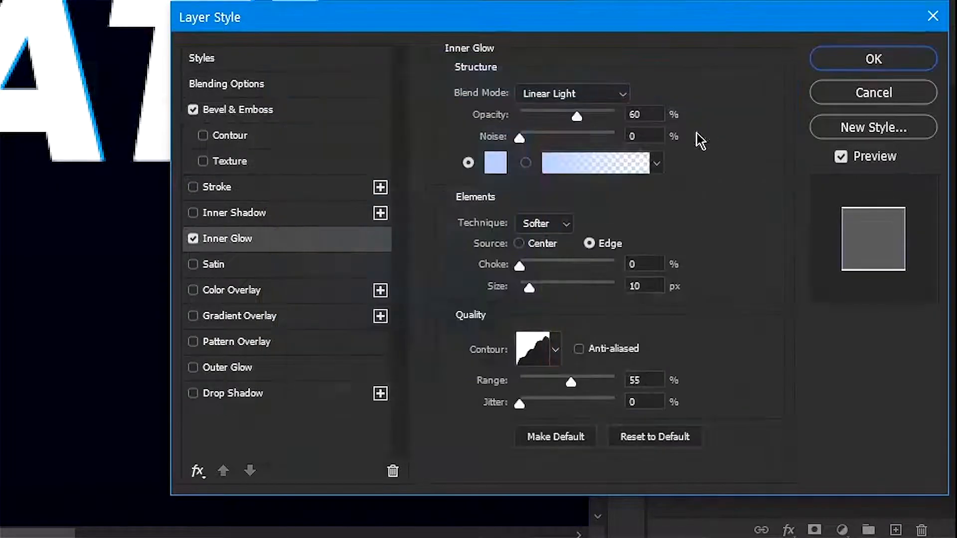
{"action": "double_click", "coordinate": [643, 114]}
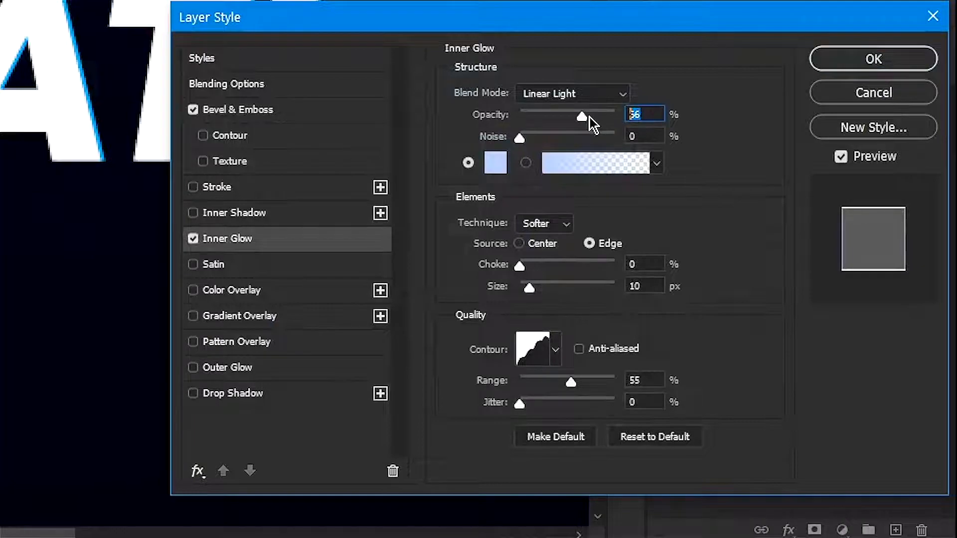
{"action": "type", "text": "60"}
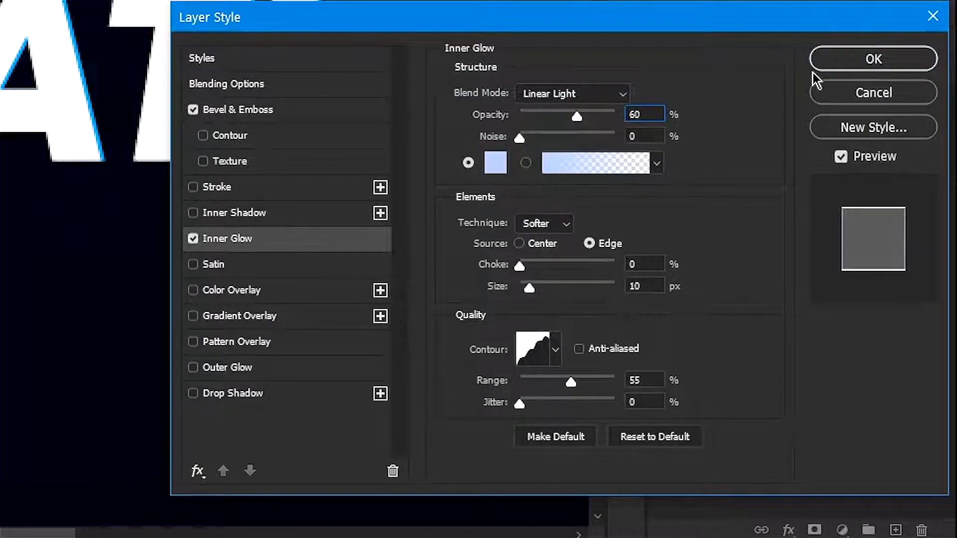
- Duplicate the circle layer, convert the copy to a smart object and apply a Gaussian Blur of 3.1 pixels to it
{"action": "left_click", "coordinate": [817, 64]}
{"action": "left_click", "coordinate": [947, 350]}
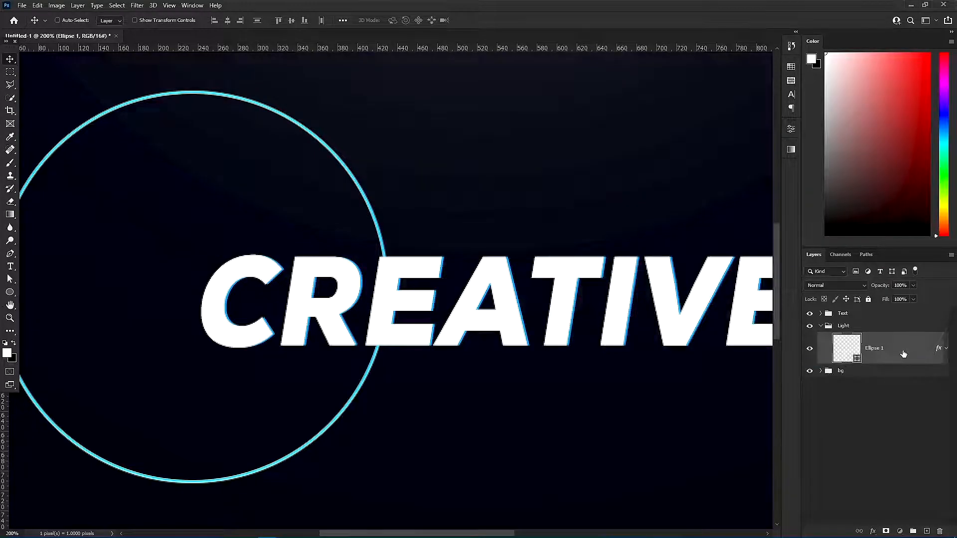
{"action": "key", "text": "ctrl+j"}
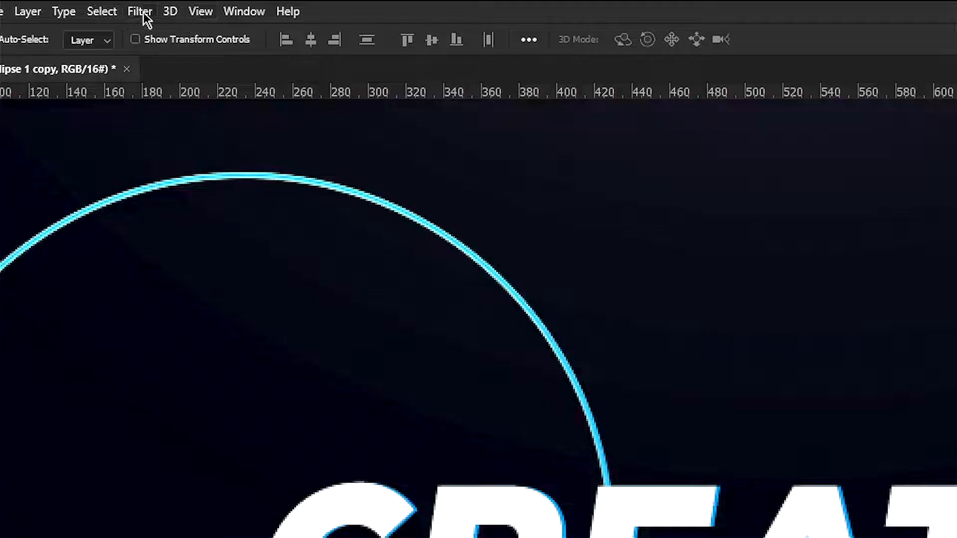
{"action": "left_click", "coordinate": [141, 12]}
{"action": "mouse_move", "coordinate": [150, 267]}
{"action": "left_click", "coordinate": [427, 343]}
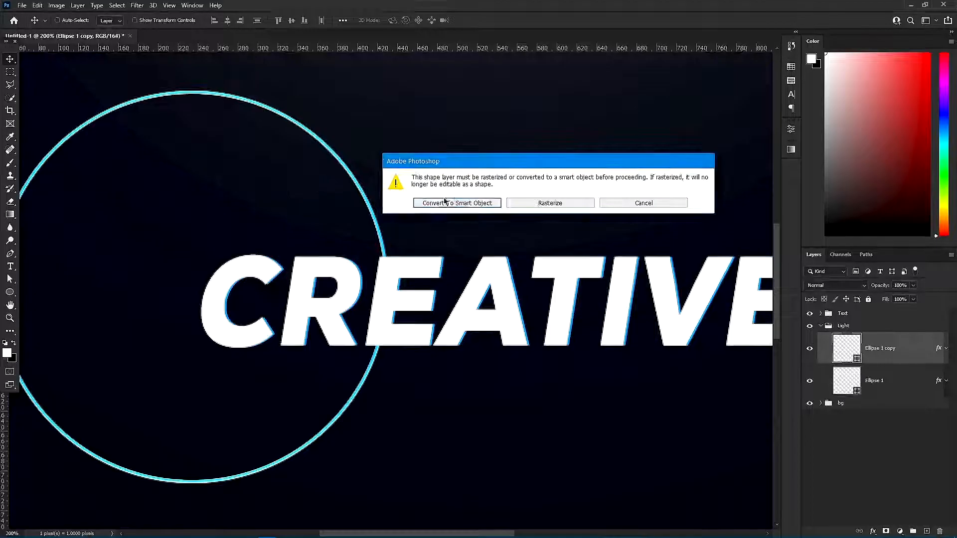
{"action": "left_click", "coordinate": [456, 203]}
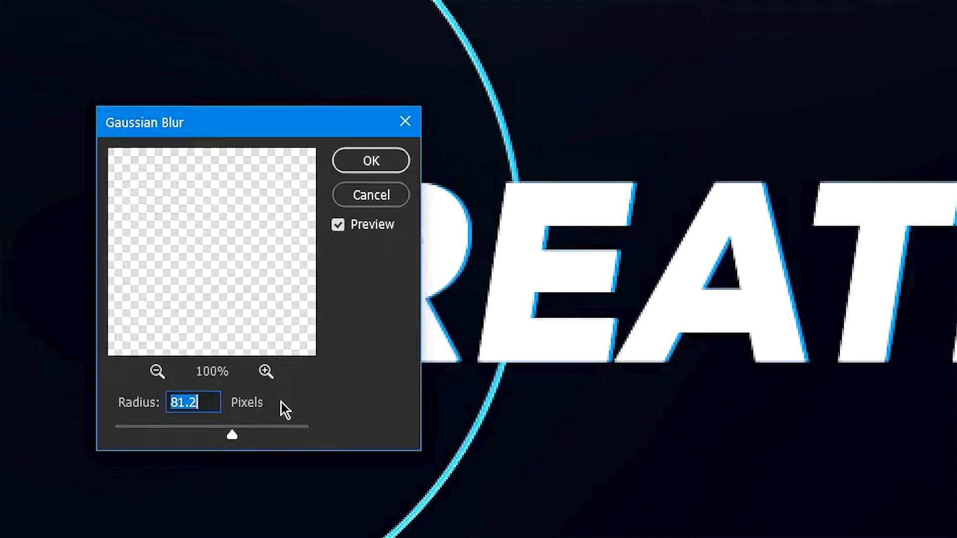
{"action": "type", "text": "3"}
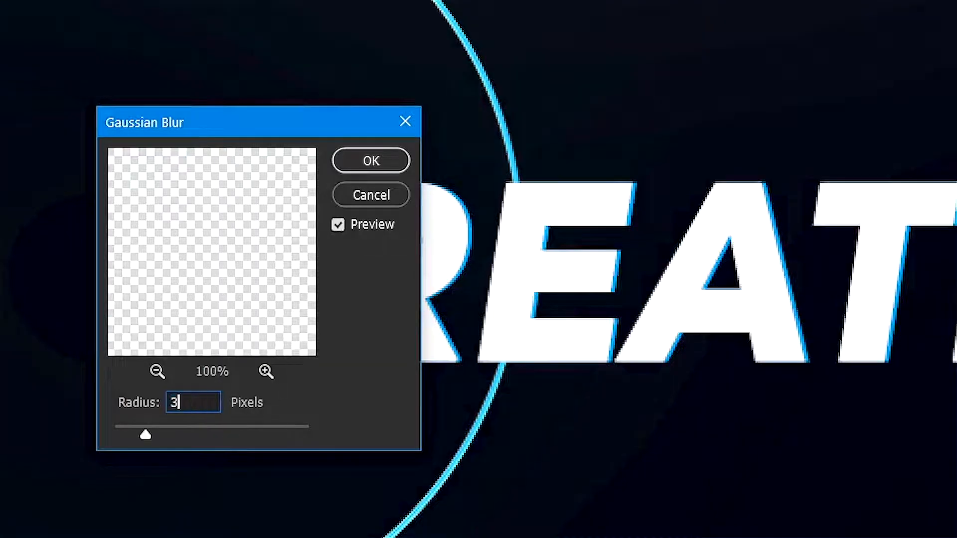
{"action": "type", "text": ".1"}
{"action": "key", "text": "Return"}
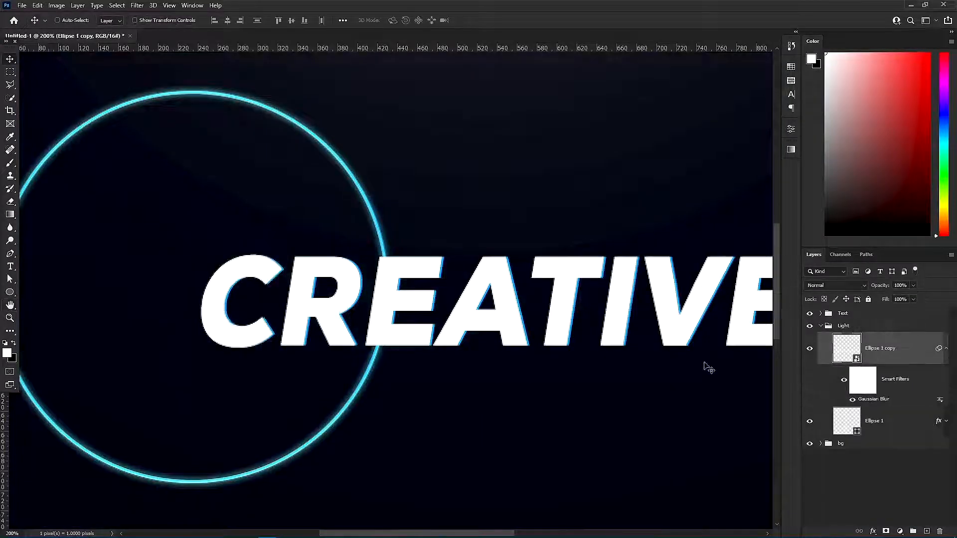
{"action": "left_click", "coordinate": [945, 350]}
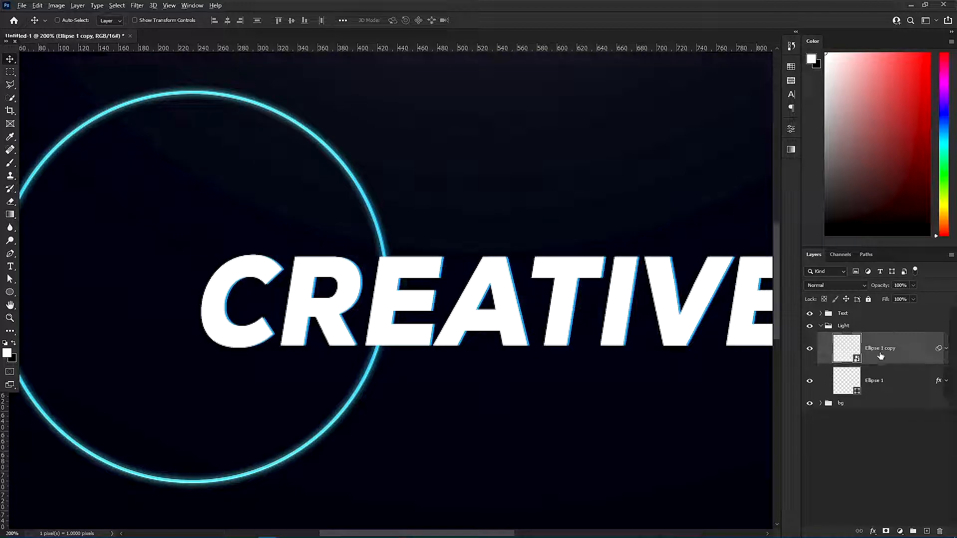
- Duplicate the blurred circle copy and give the new copy a Gaussian Blur of 9.0 pixels
{"action": "key", "text": "ctrl+j"}
{"action": "left_click", "coordinate": [136, 6]}
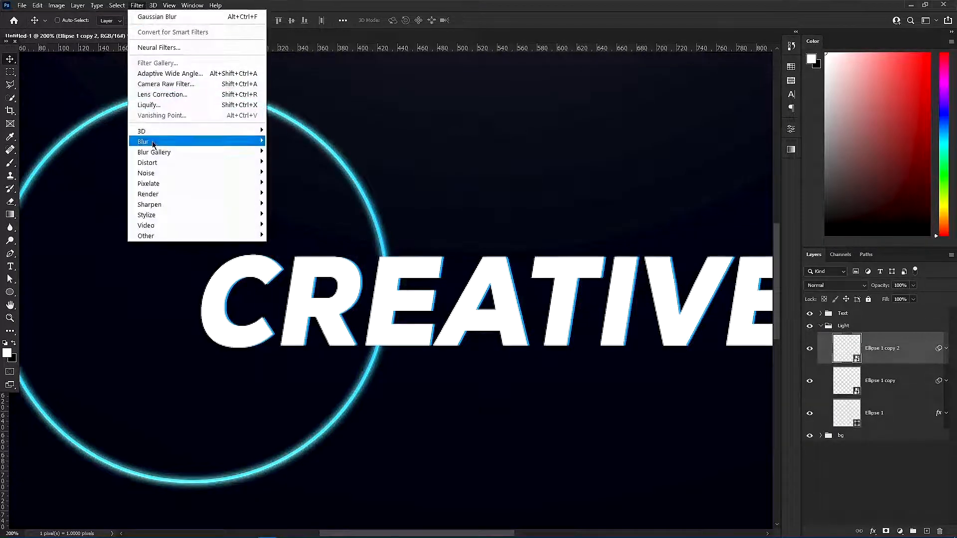
{"action": "mouse_move", "coordinate": [164, 142]}
{"action": "left_click", "coordinate": [293, 187]}
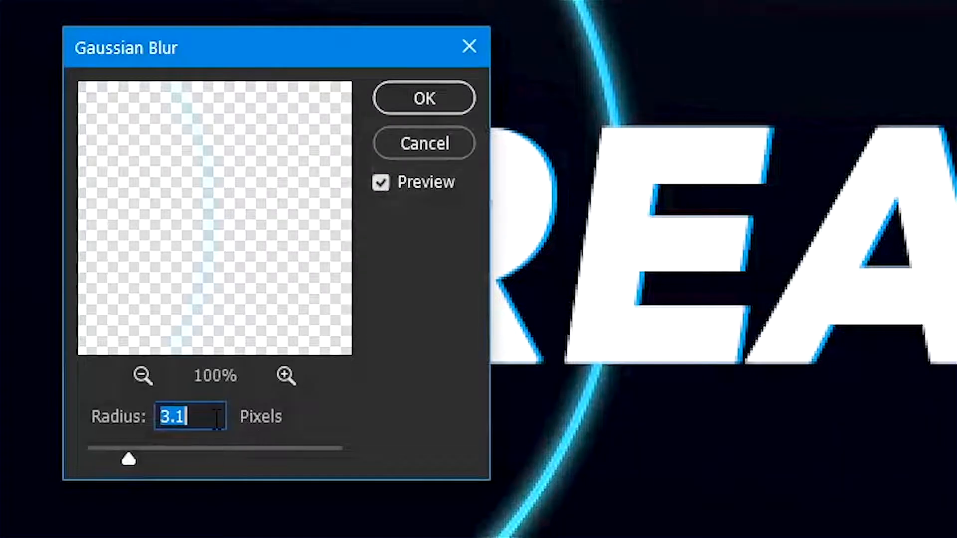
{"action": "type", "text": "9."}
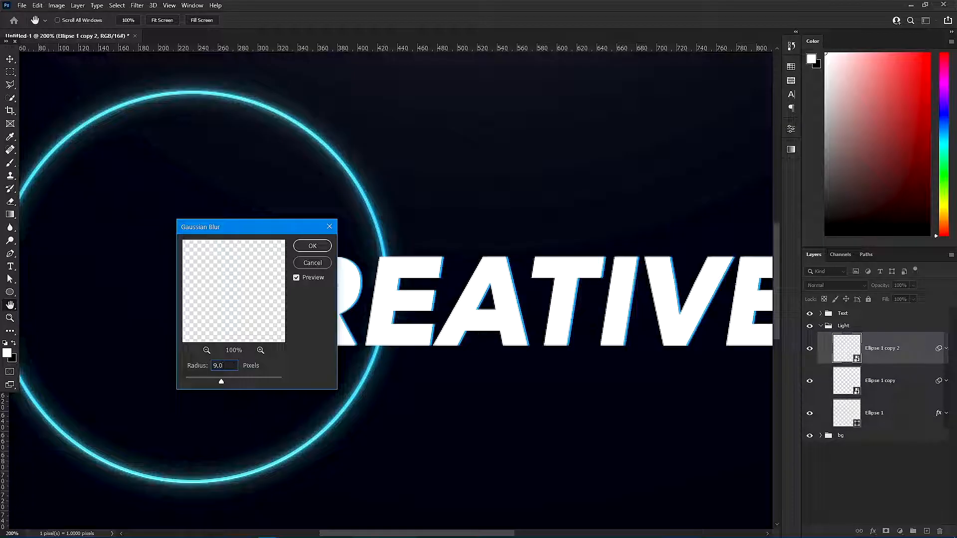
{"action": "key", "text": "Return"}
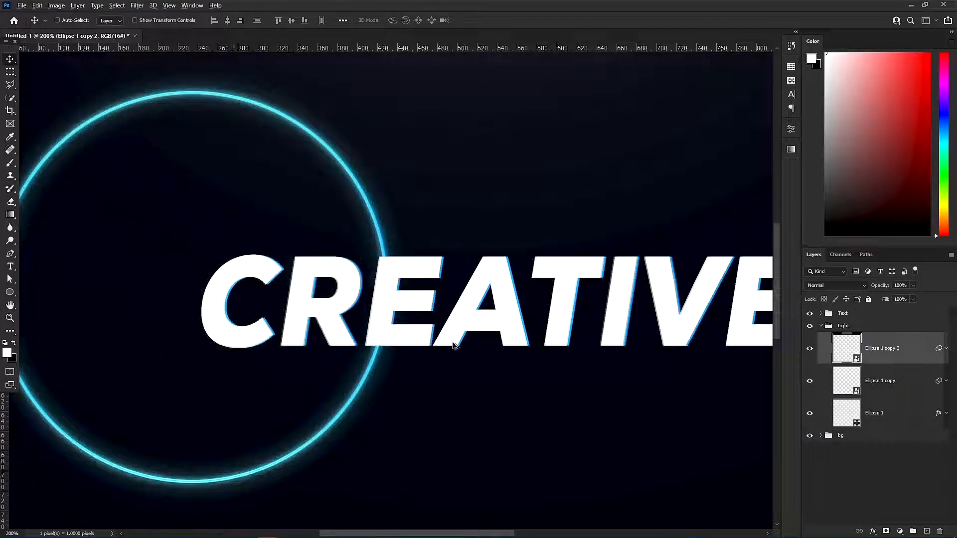
- Duplicate the topmost circle copy again and apply a Gaussian Blur of 80 pixels to it
{"action": "key", "text": "ctrl+j"}
{"action": "left_click", "coordinate": [136, 5]}
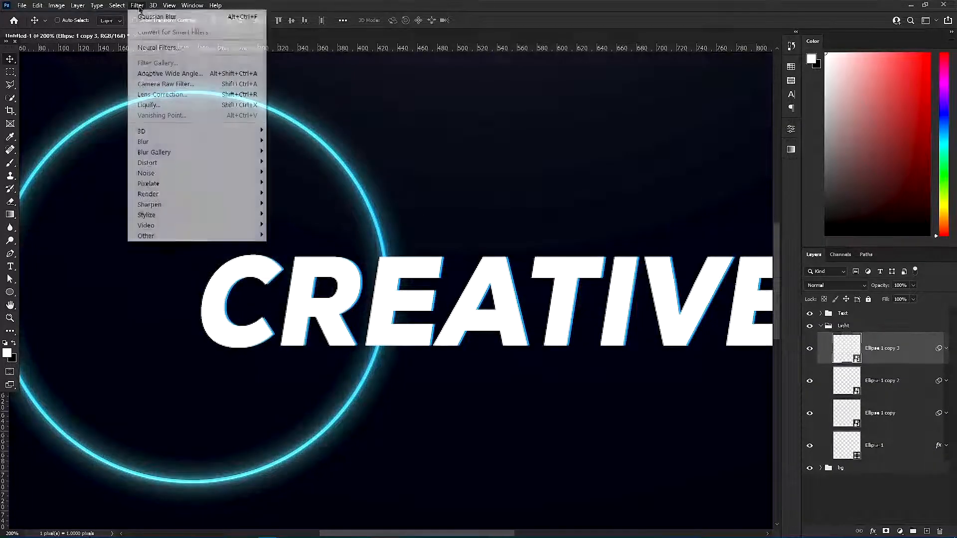
{"action": "mouse_move", "coordinate": [151, 143]}
{"action": "left_click", "coordinate": [289, 182]}
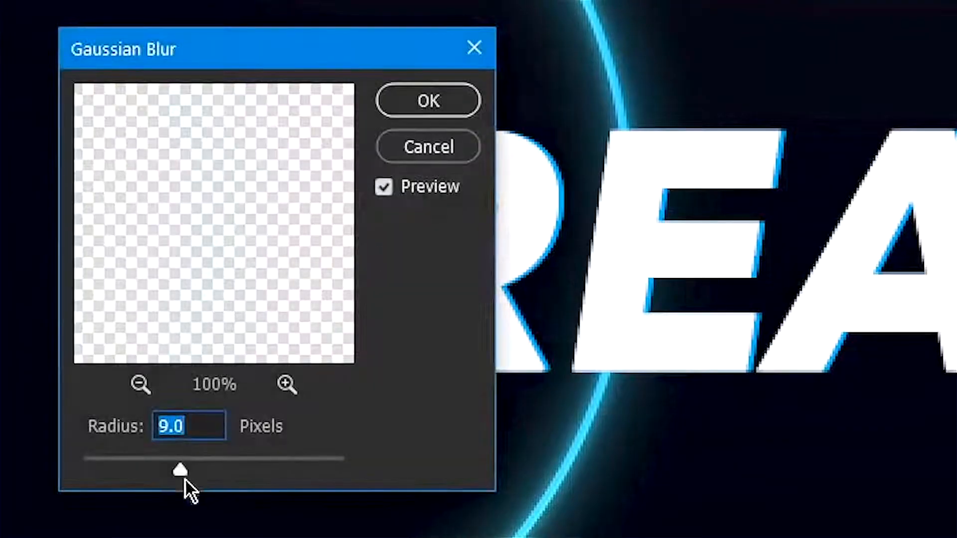
{"action": "left_click_drag", "start_coordinate": [233, 464], "coordinate": [236, 464]}
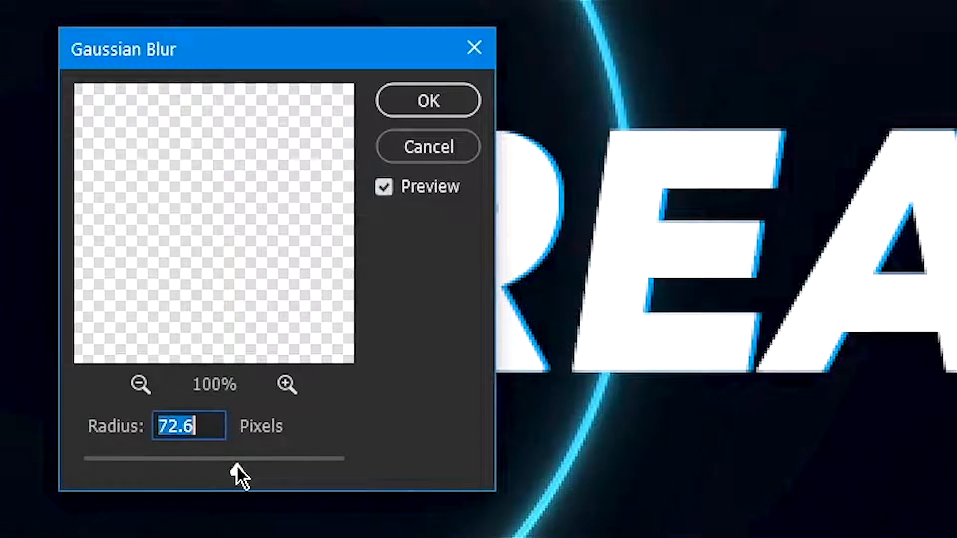
{"action": "type", "text": "80"}
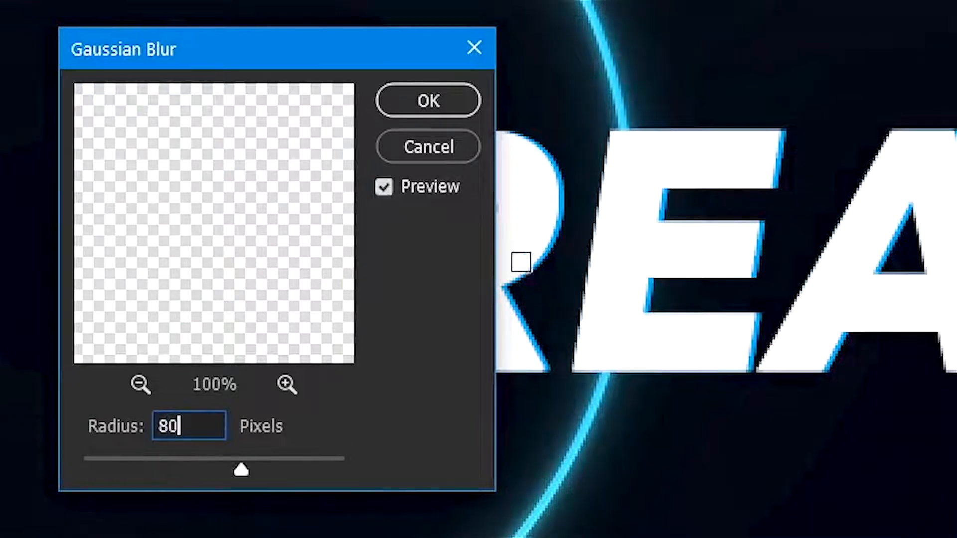
{"action": "left_click", "coordinate": [450, 92]}
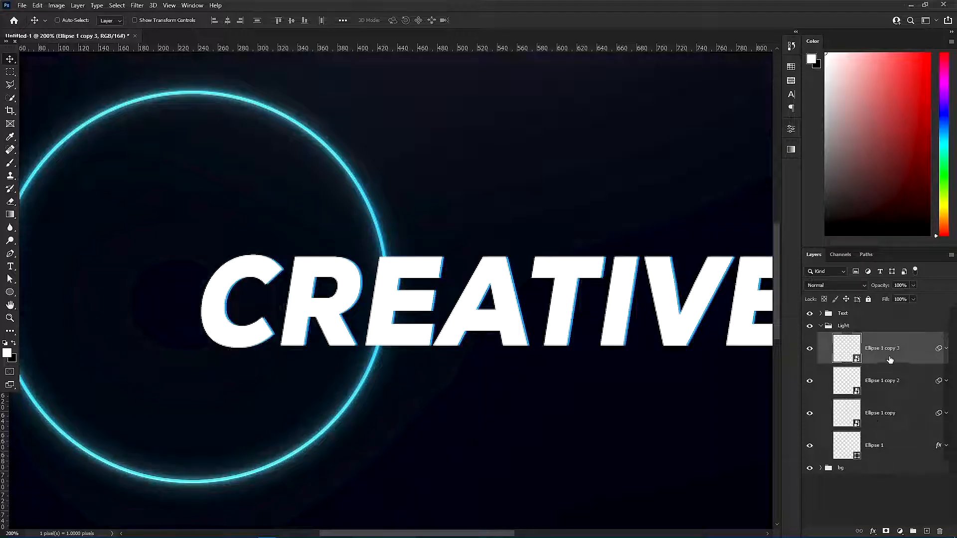
- Duplicate all four circle layers, group the duplicates inside Light and set the group's blend mode to Linear Light
{"action": "left_click_drag", "start_coordinate": [818, 287], "coordinate": [811, 201]}
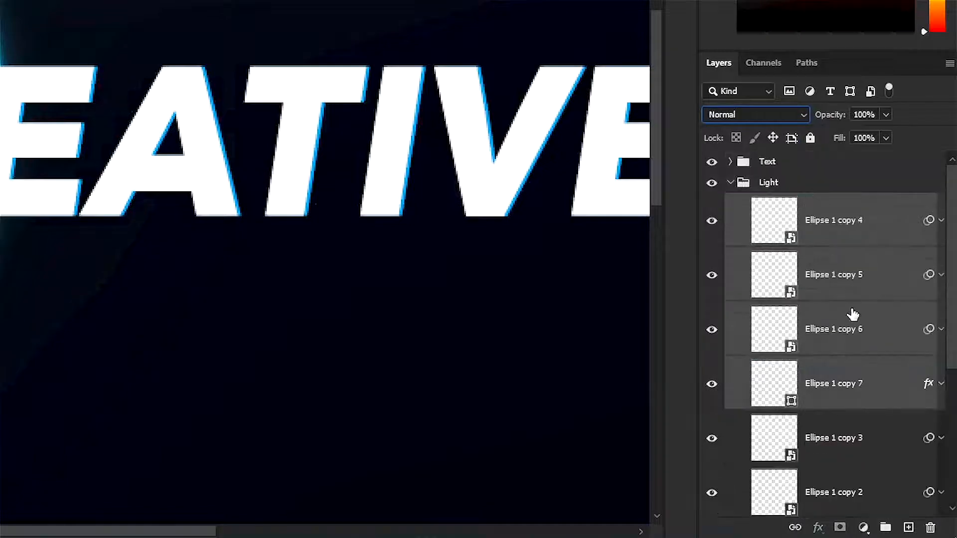
{"action": "key", "text": "ctrl+g"}
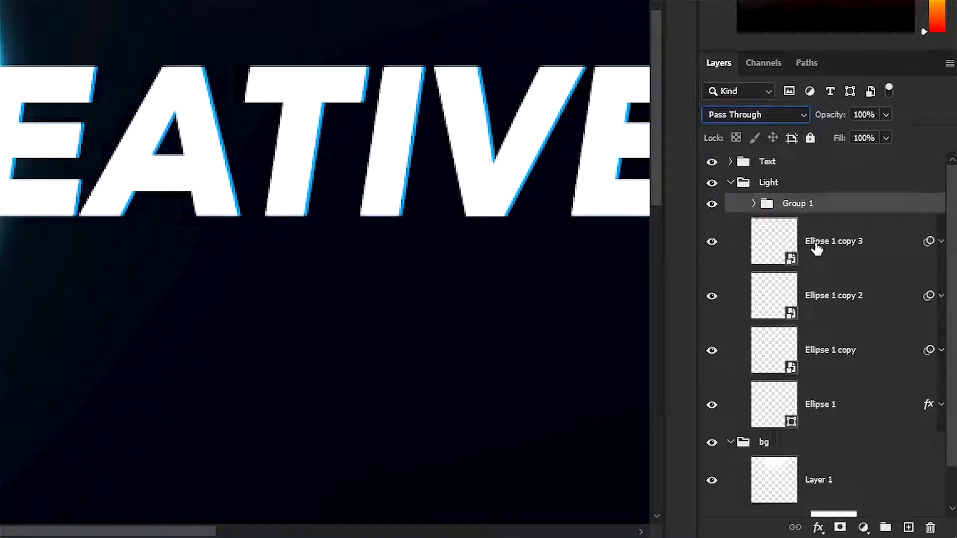
{"action": "left_click", "coordinate": [757, 116]}
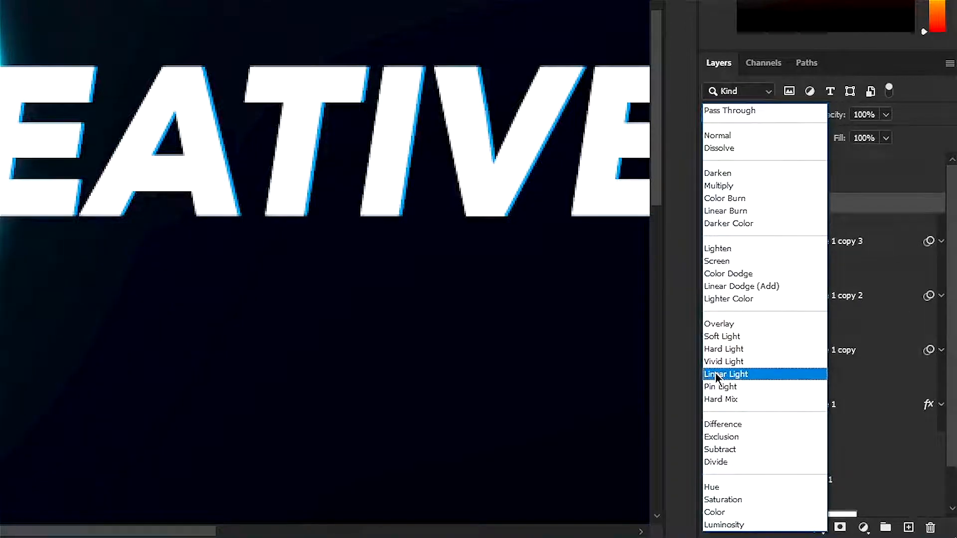
{"action": "left_click", "coordinate": [716, 374]}
- Check the layers in the new Linear Light group and rename the group as 2
{"action": "left_click", "coordinate": [754, 203]}
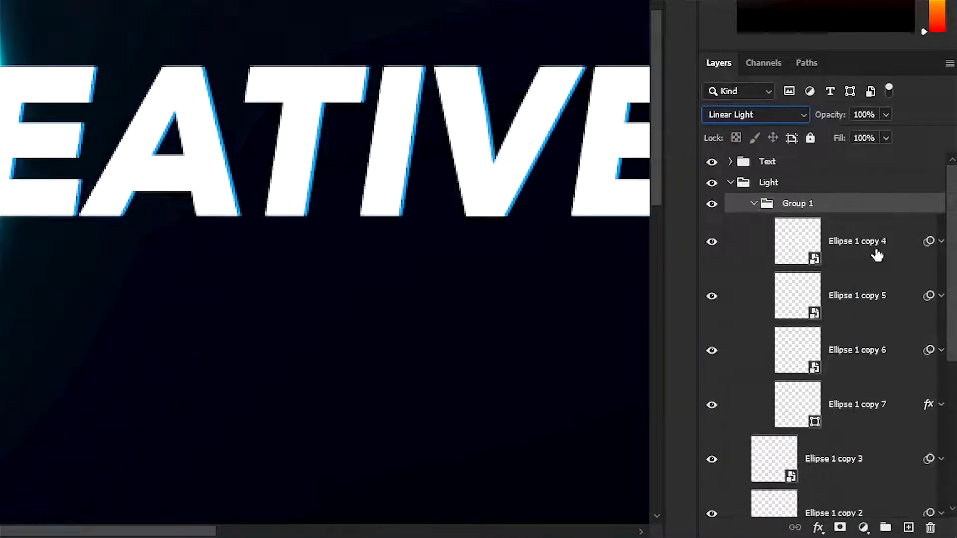
{"action": "left_click", "coordinate": [939, 242]}
{"action": "left_click", "coordinate": [937, 242]}
{"action": "left_click", "coordinate": [775, 227]}
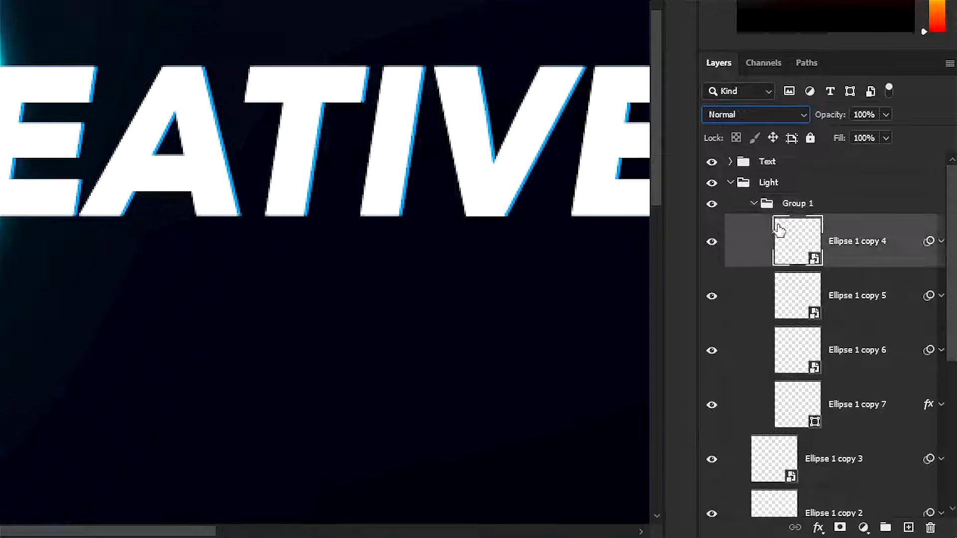
{"action": "left_click", "coordinate": [754, 204]}
{"action": "double_click", "coordinate": [787, 204]}
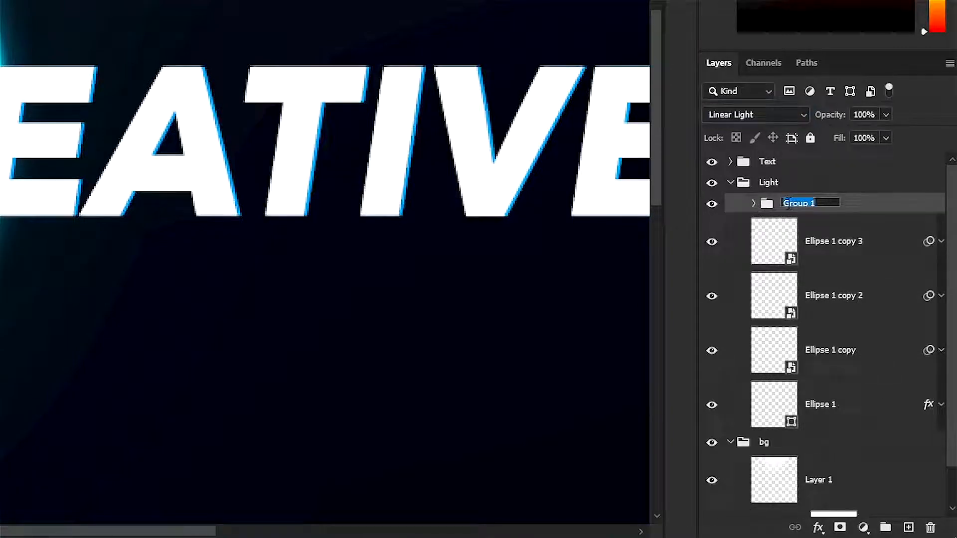
{"action": "type", "text": "2"}
{"action": "key", "text": "Return"}
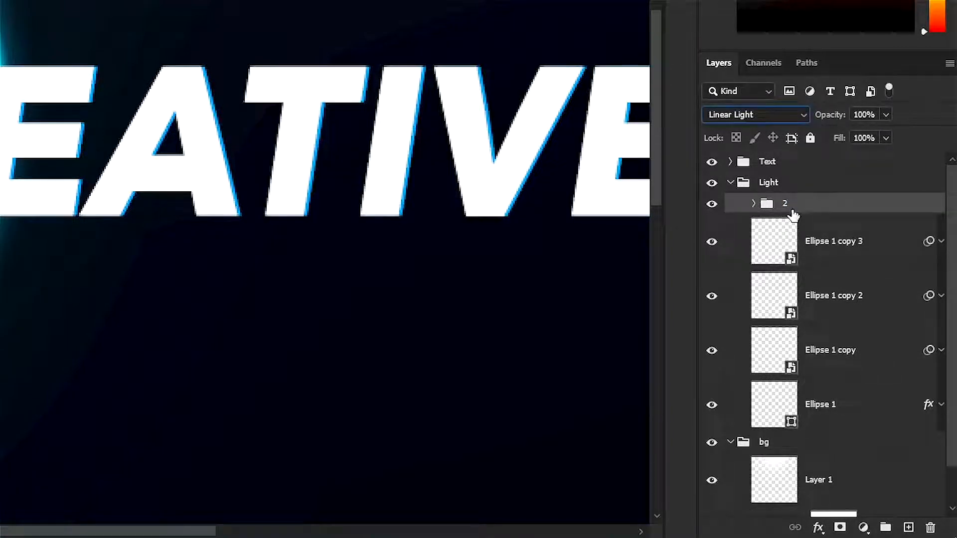
- Set the Gaussian Blur radius of group 2's topmost circle layer to 159 pixels, and collapse the groups
{"action": "scroll", "coordinate": [160, 256], "scroll_direction": "down", "scroll_amount": 2}
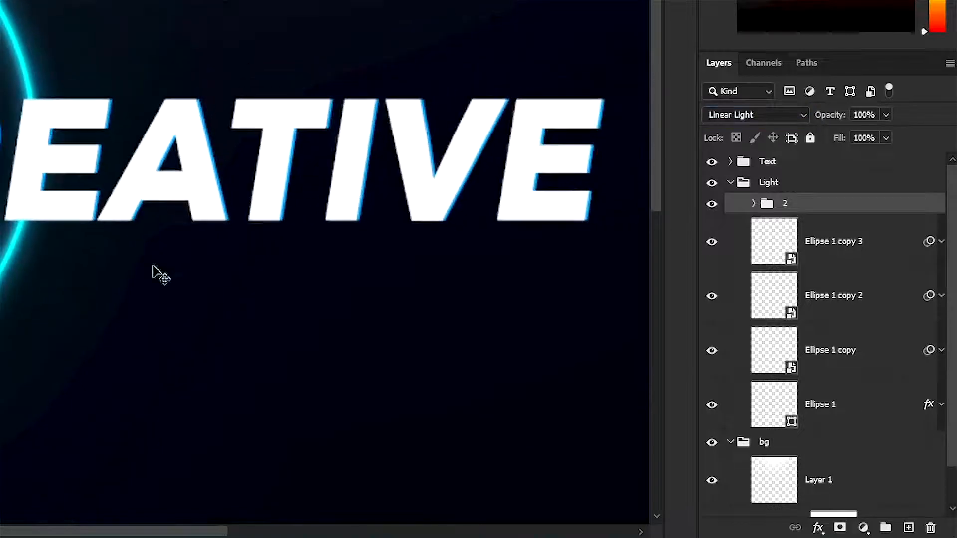
{"action": "left_click", "coordinate": [890, 246]}
{"action": "left_click", "coordinate": [753, 204]}
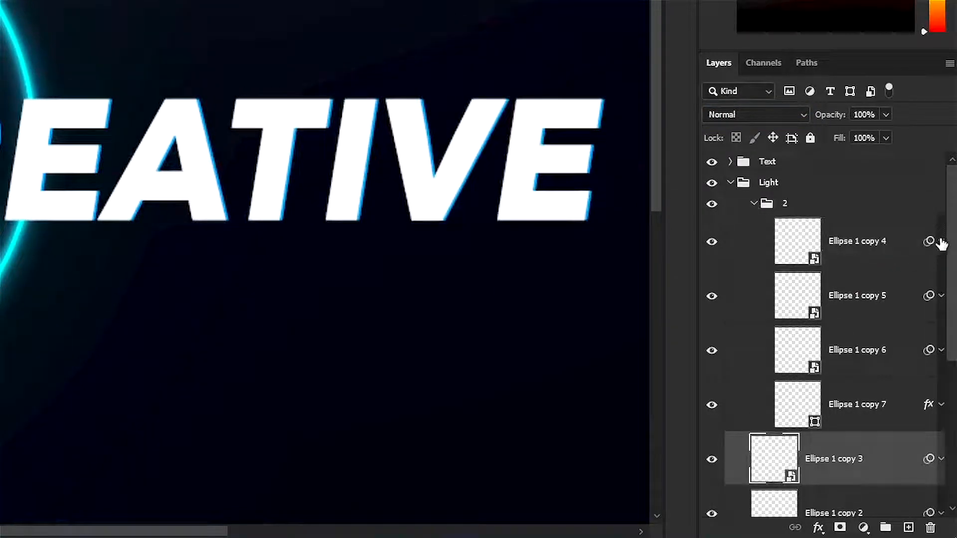
{"action": "left_click", "coordinate": [941, 243]}
{"action": "double_click", "coordinate": [797, 326]}
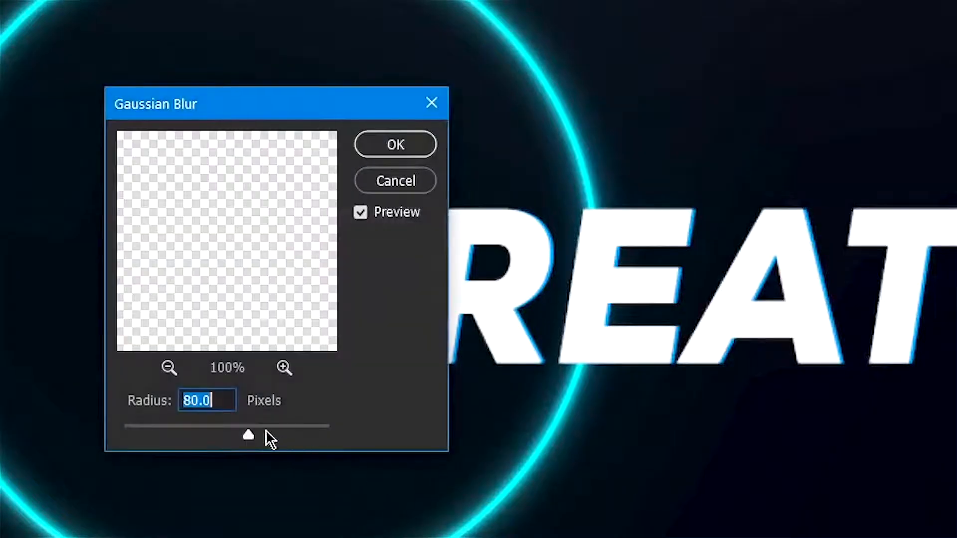
{"action": "left_click", "coordinate": [265, 430]}
{"action": "left_click", "coordinate": [276, 431]}
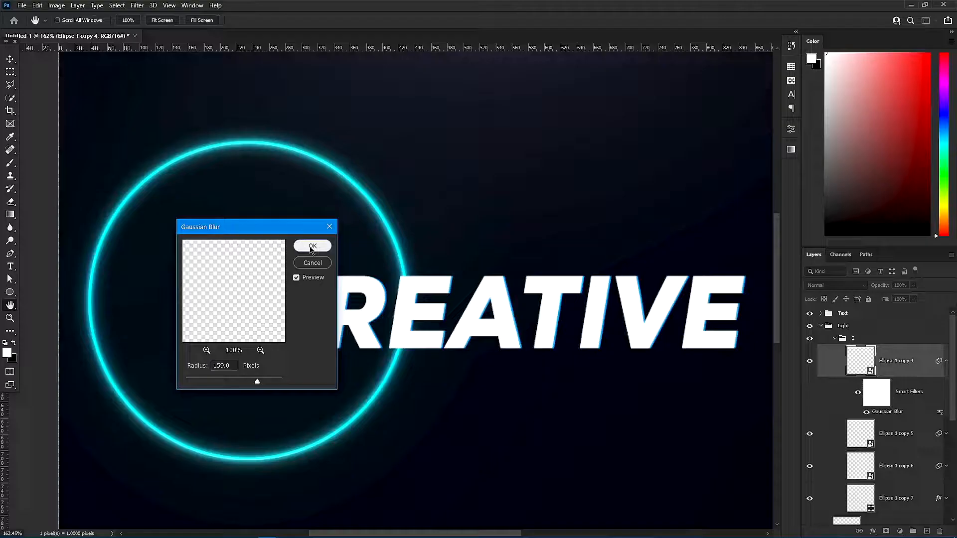
{"action": "left_click", "coordinate": [312, 246]}
{"action": "left_click", "coordinate": [834, 341]}
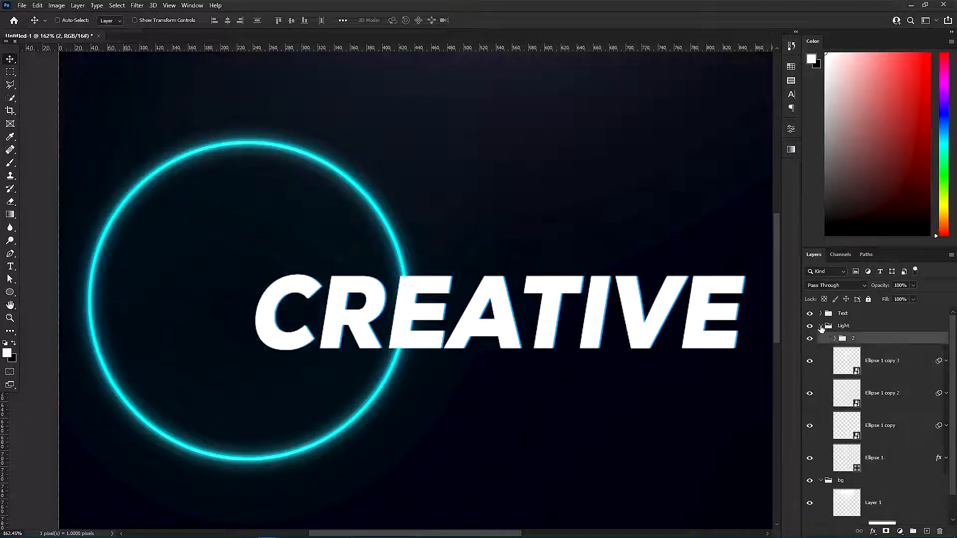
{"action": "left_click", "coordinate": [820, 327]}
{"action": "left_click_drag", "start_coordinate": [762, 194], "coordinate": [761, 198]}
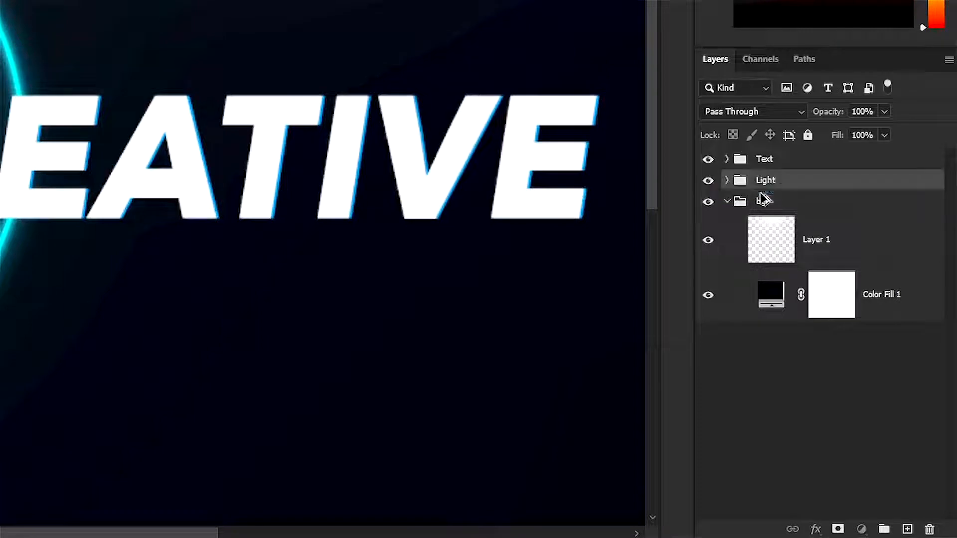
{"action": "left_click", "coordinate": [752, 113]}
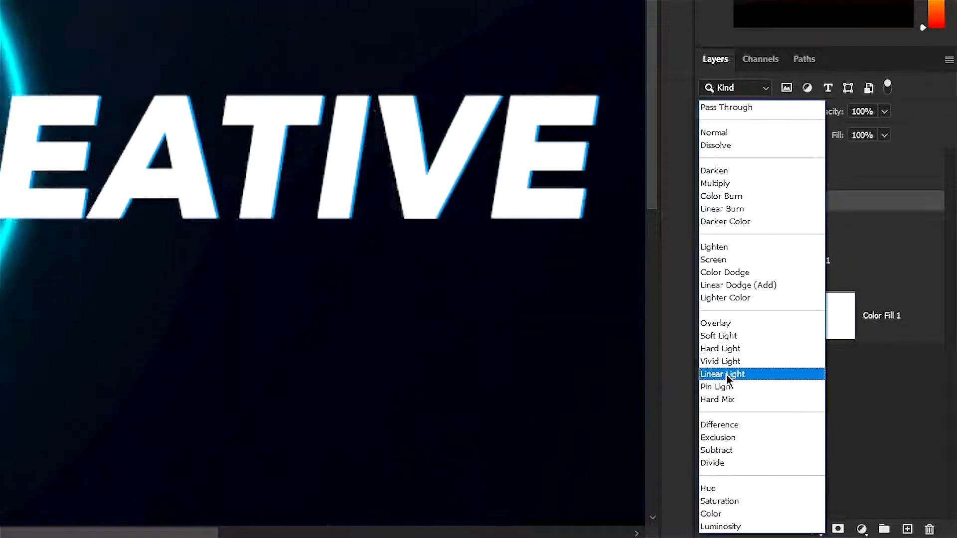
{"action": "left_click", "coordinate": [448, 357]}
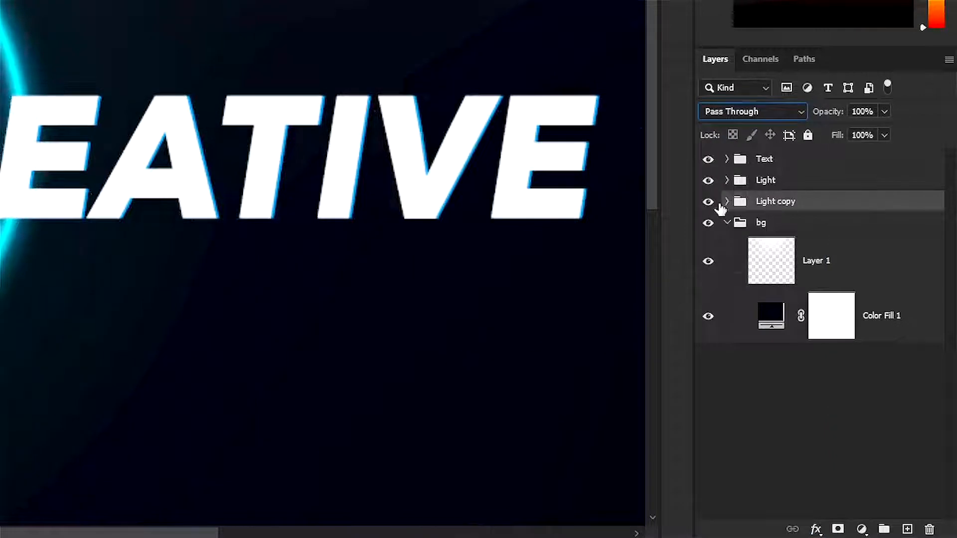
{"action": "key", "text": "ctrl+z"}
- Compare the ring's glow with group 2 hidden and shown, and expand the group to see its layers
{"action": "left_click", "coordinate": [726, 180]}
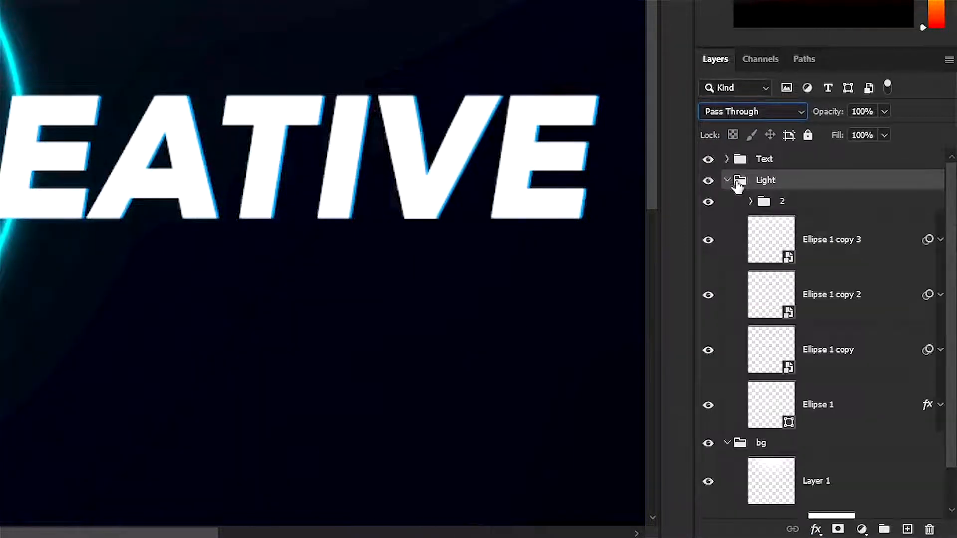
{"action": "left_click", "coordinate": [763, 208]}
{"action": "left_click", "coordinate": [707, 204]}
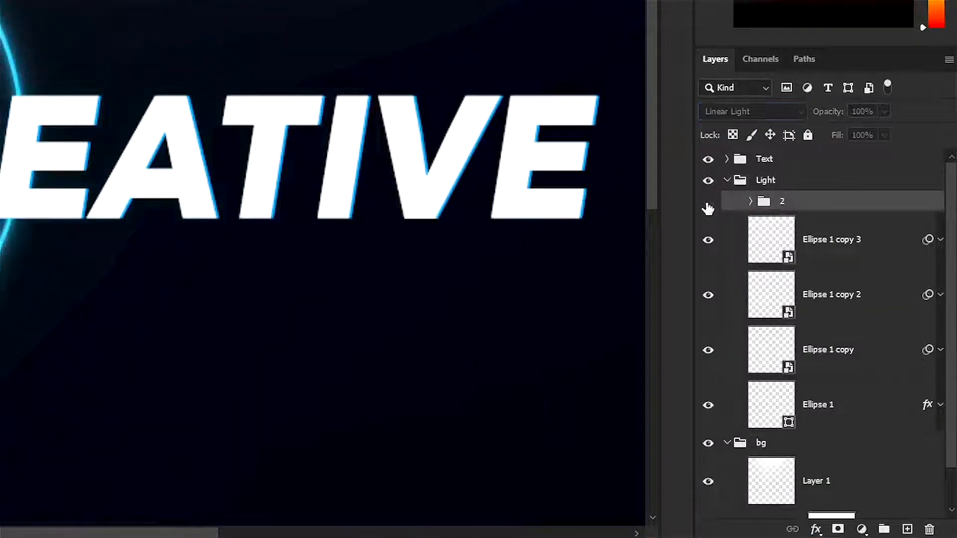
{"action": "left_click", "coordinate": [708, 205]}
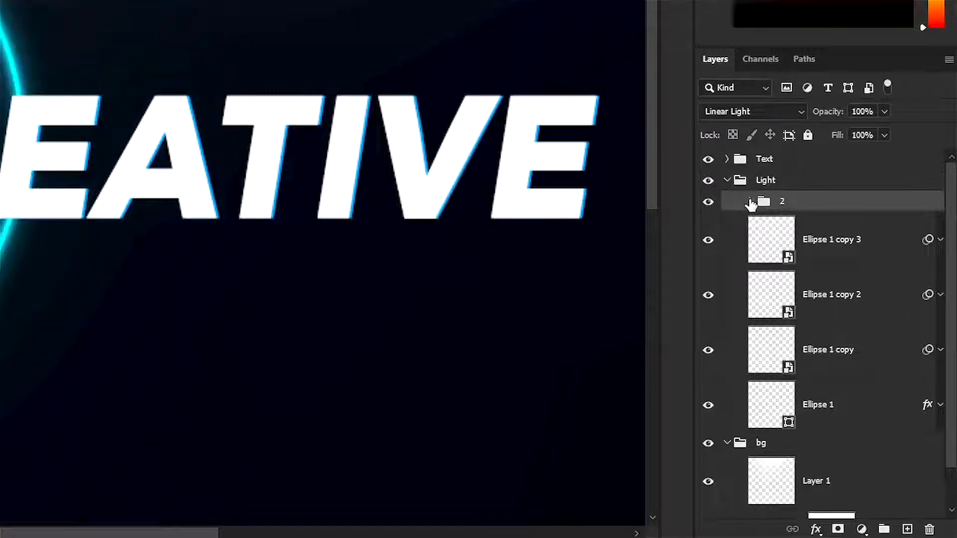
{"action": "left_click", "coordinate": [750, 202]}
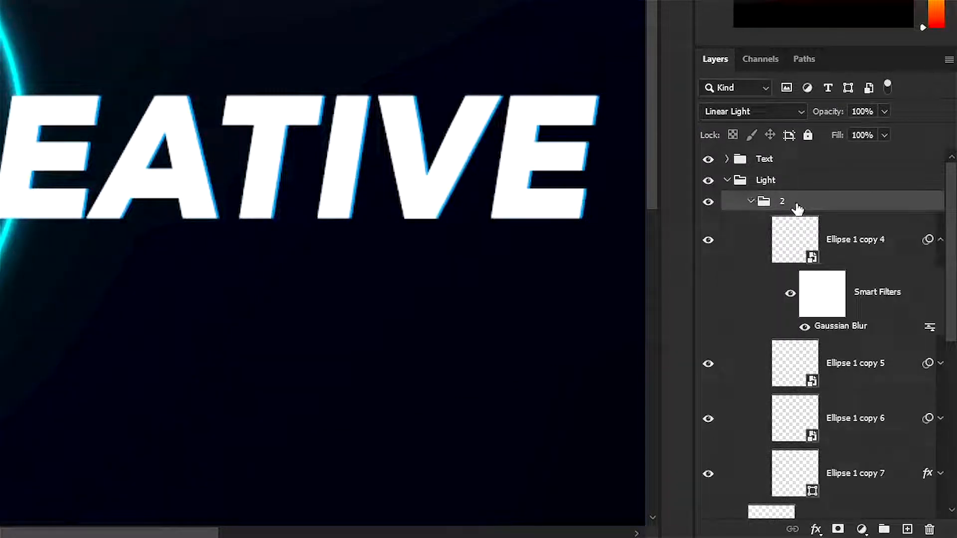
- Set the Gaussian Blur radius of the second circle layer in group 2 to 29.1 pixels, and collapse the groups
{"action": "left_click", "coordinate": [940, 240]}
{"action": "left_click", "coordinate": [848, 295]}
{"action": "left_click", "coordinate": [941, 295]}
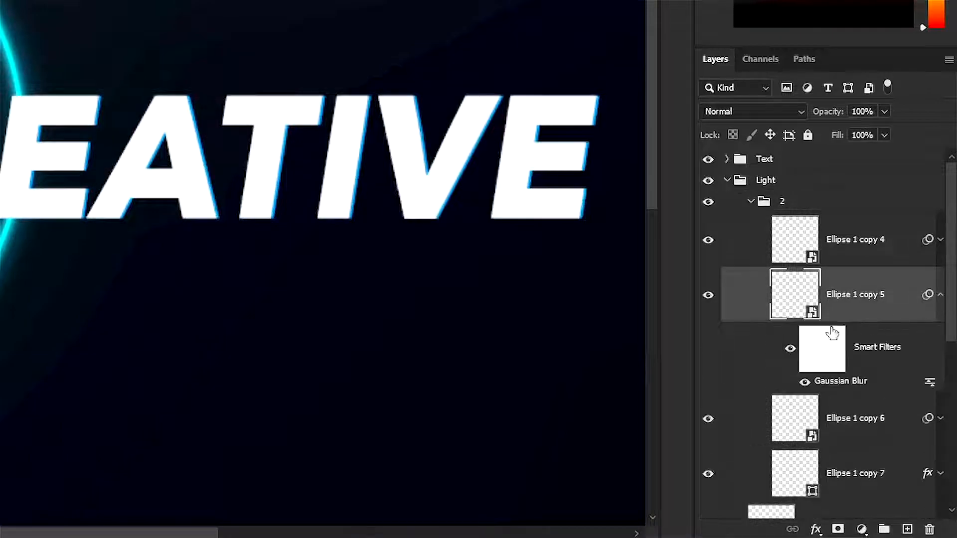
{"action": "double_click", "coordinate": [834, 382]}
{"action": "left_click_drag", "start_coordinate": [222, 367], "coordinate": [241, 368]}
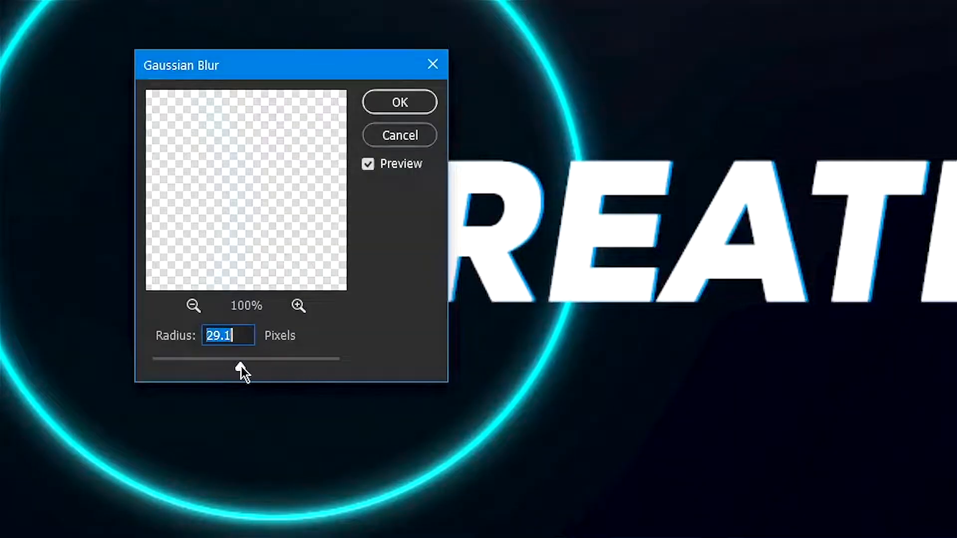
{"action": "left_click", "coordinate": [415, 103]}
{"action": "left_click", "coordinate": [944, 395]}
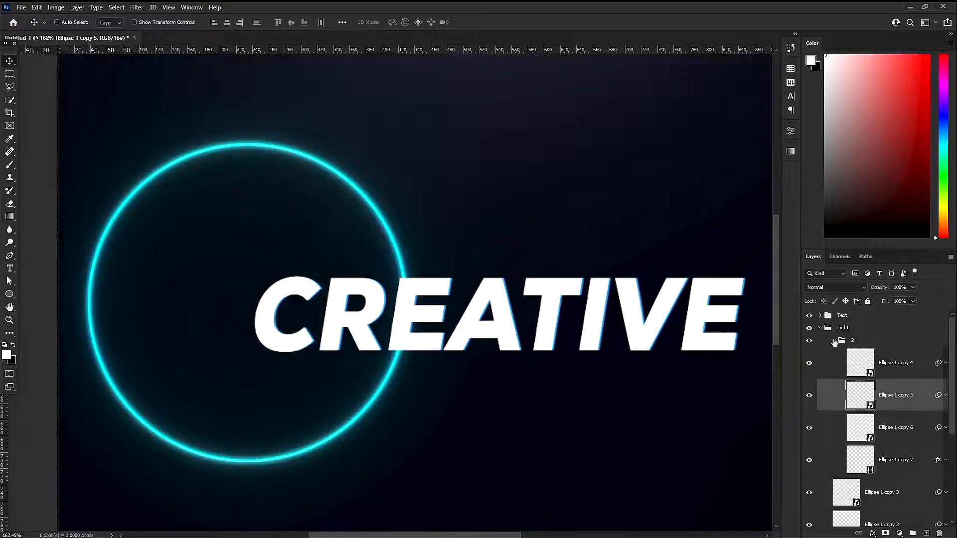
{"action": "left_click", "coordinate": [837, 341]}
{"action": "left_click", "coordinate": [834, 339]}
{"action": "left_click", "coordinate": [820, 328]}
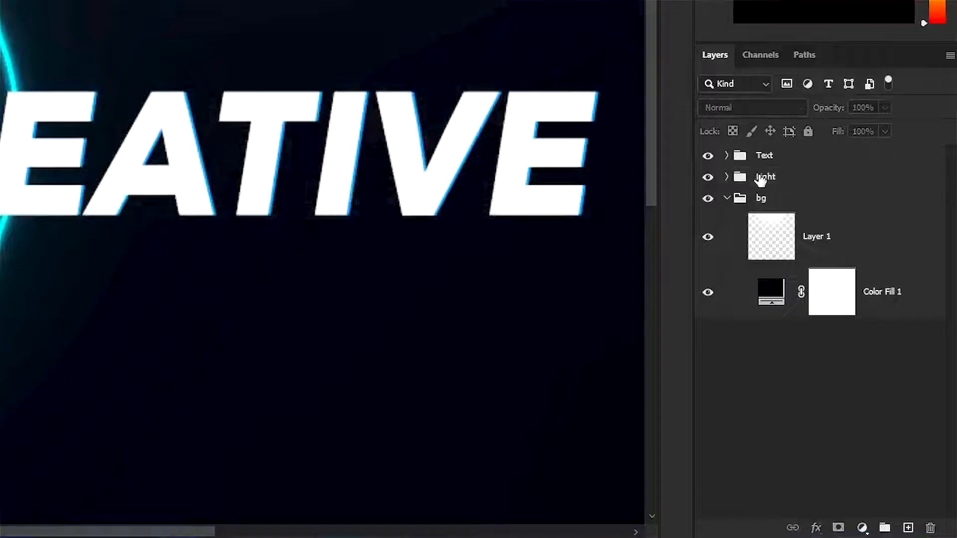
- Duplicate the Light group and convert the copy to a Smart Object
{"action": "left_click", "coordinate": [839, 328]}
{"action": "left_click_drag", "start_coordinate": [839, 328], "coordinate": [839, 323]}
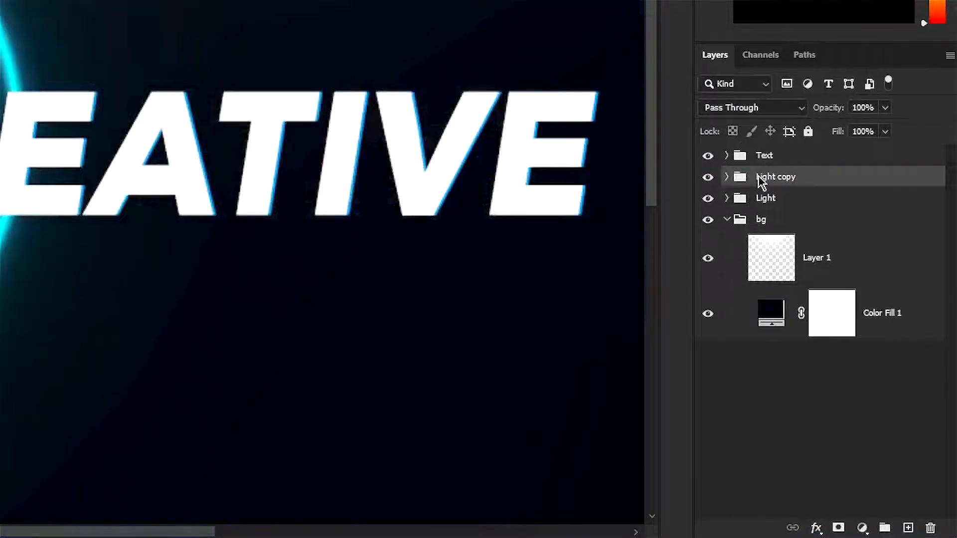
{"action": "right_click", "coordinate": [758, 180]}
{"action": "left_click", "coordinate": [818, 73]}
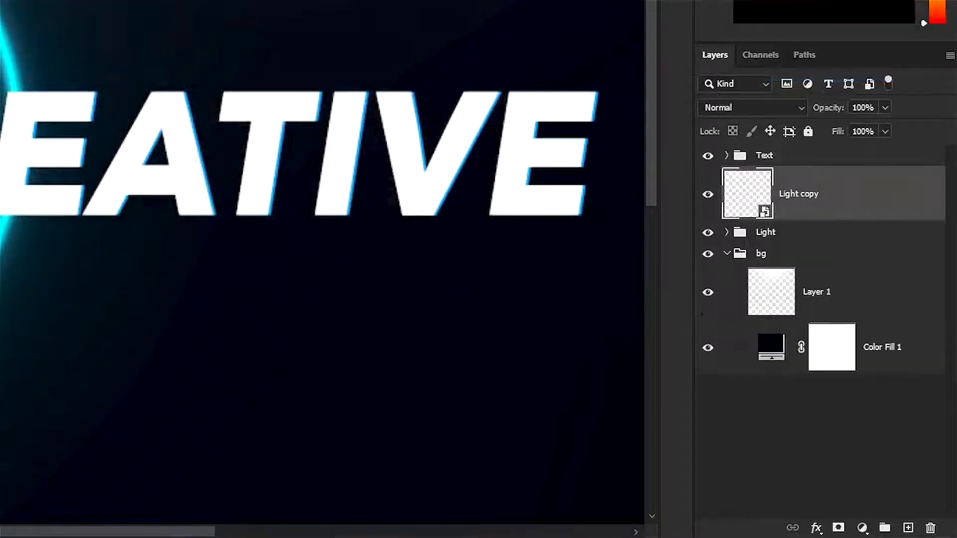
- Apply a Gaussian Blur to the Light copy Smart Object and place it below the Light group
{"action": "left_click", "coordinate": [137, 5]}
{"action": "mouse_move", "coordinate": [199, 137]}
{"action": "left_click", "coordinate": [295, 183]}
{"action": "left_click_drag", "start_coordinate": [216, 382], "coordinate": [215, 382]}
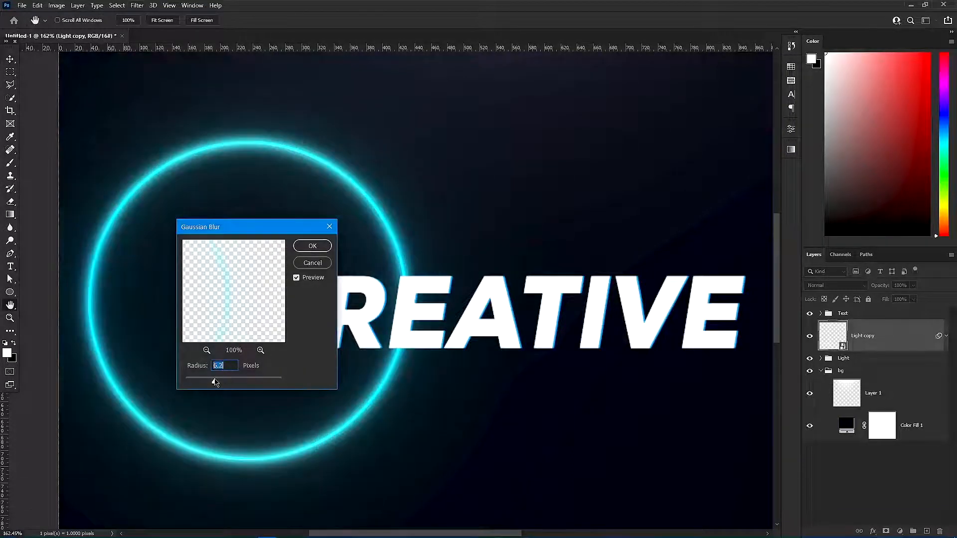
{"action": "left_click", "coordinate": [311, 246]}
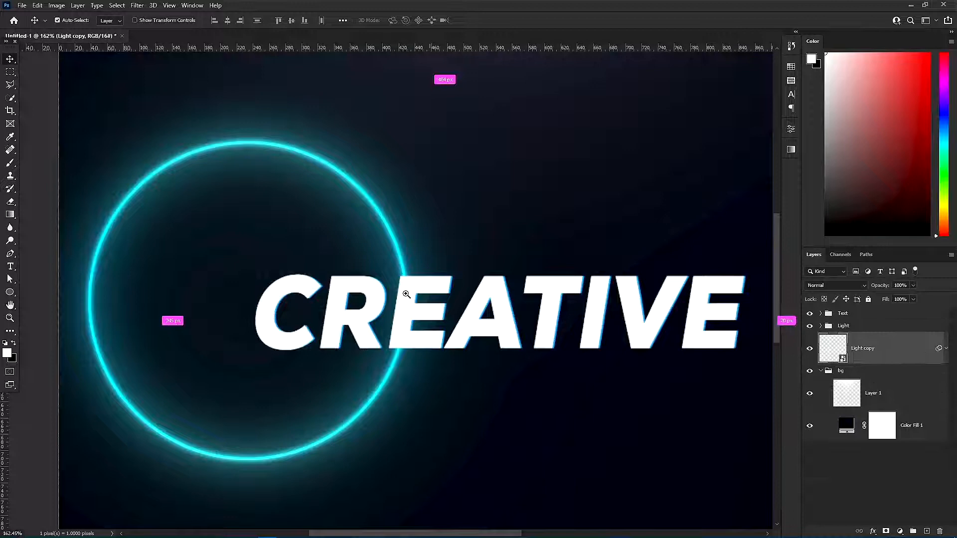
- Move the blurred Light copy layer into the Light group below Ellipse 1, and collapse the group
{"action": "key", "text": "ctrl+minus"}
{"action": "key", "text": "ctrl+minus"}
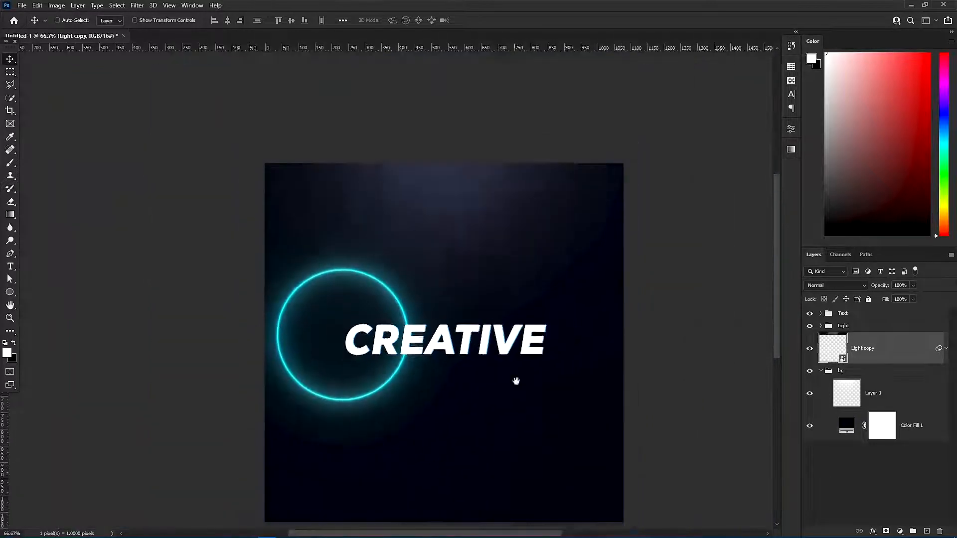
{"action": "left_click_drag", "start_coordinate": [516, 381], "coordinate": [483, 369]}
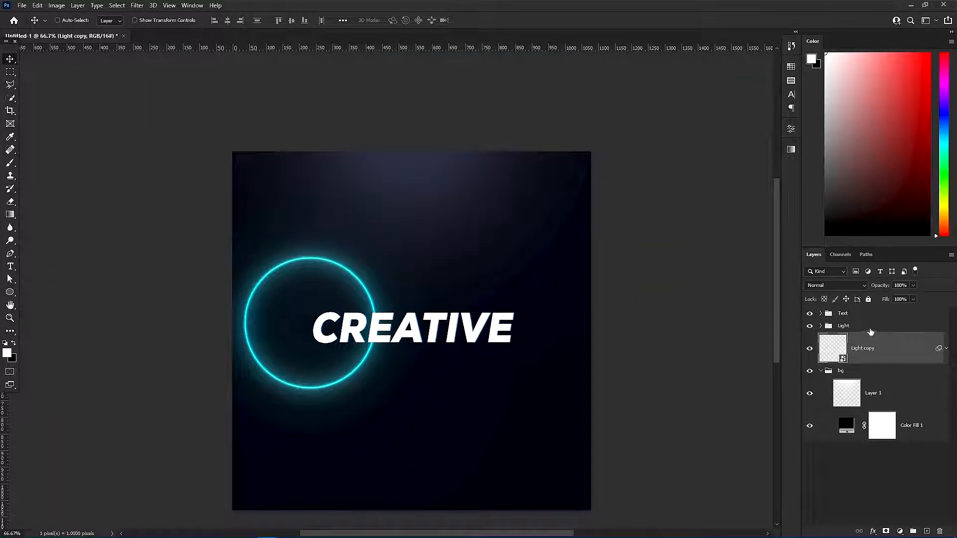
{"action": "left_click", "coordinate": [821, 326]}
{"action": "left_click_drag", "start_coordinate": [875, 490], "coordinate": [876, 476]}
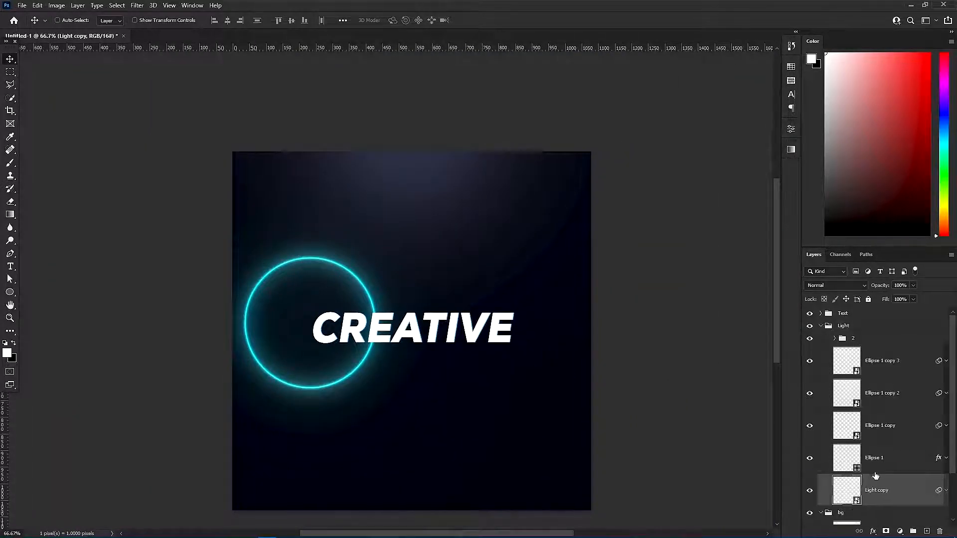
{"action": "left_click", "coordinate": [821, 325]}
- Duplicate the whole Light group below the original and move the copied ring up and to the right, behind the text's end
{"action": "left_click", "coordinate": [846, 327]}
{"action": "left_click", "coordinate": [821, 339]}
{"action": "left_click_drag", "start_coordinate": [842, 327], "coordinate": [842, 335]}
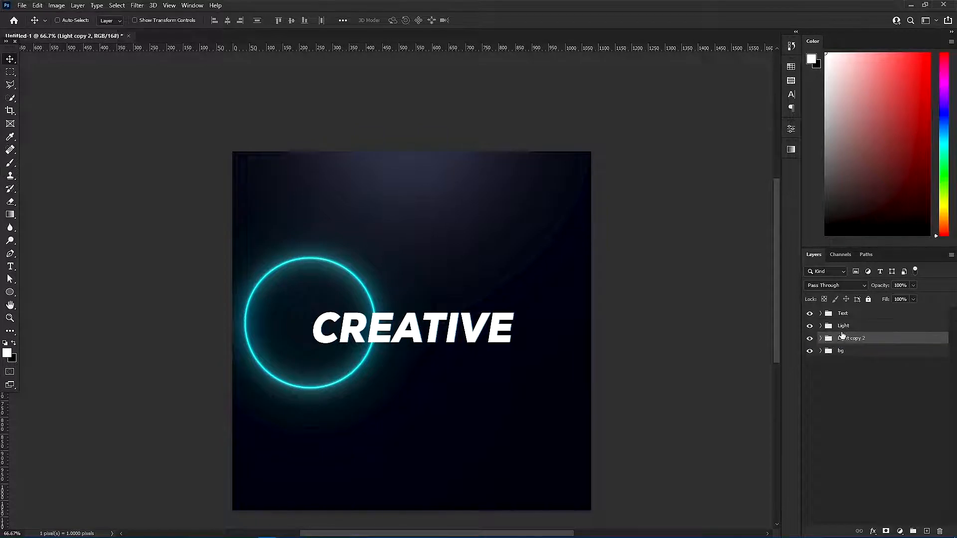
{"action": "left_click_drag", "start_coordinate": [330, 336], "coordinate": [492, 292]}
- Scale the copied ring to 69.31% and keep it in the canvas's upper right area
{"action": "key", "text": "ctrl+t"}
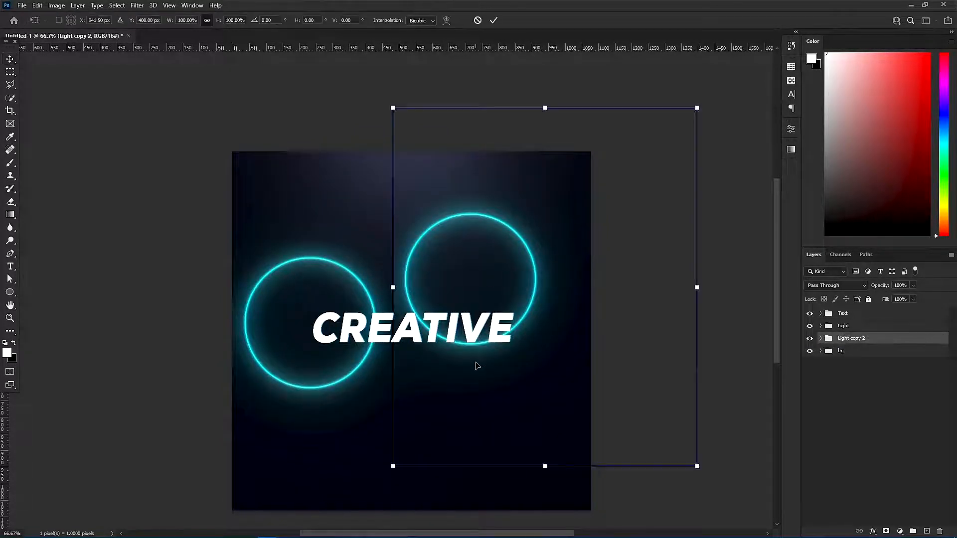
{"action": "left_click_drag", "start_coordinate": [543, 466], "coordinate": [504, 352]}
{"action": "left_click_drag", "start_coordinate": [494, 235], "coordinate": [488, 268]}
{"action": "key", "text": "Return"}
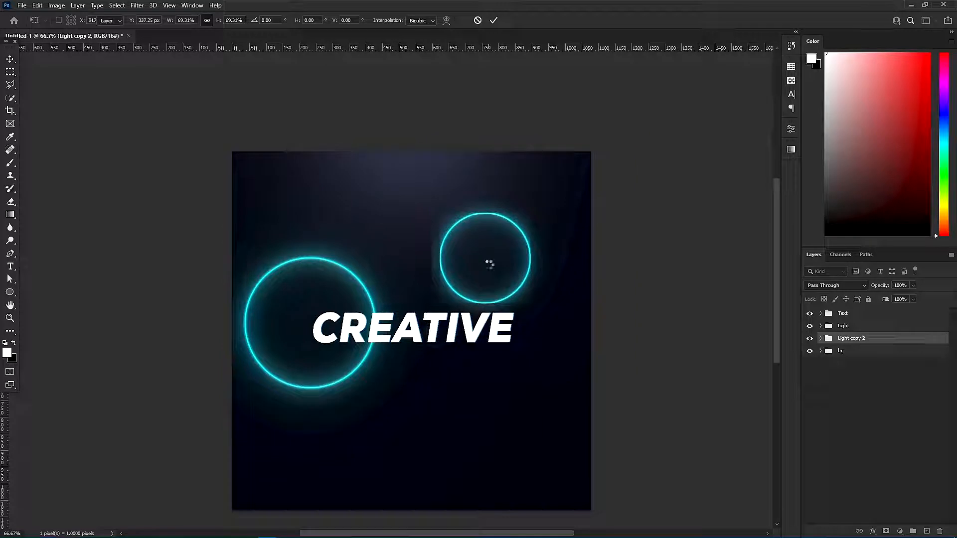
{"action": "key", "text": "ctrl"}
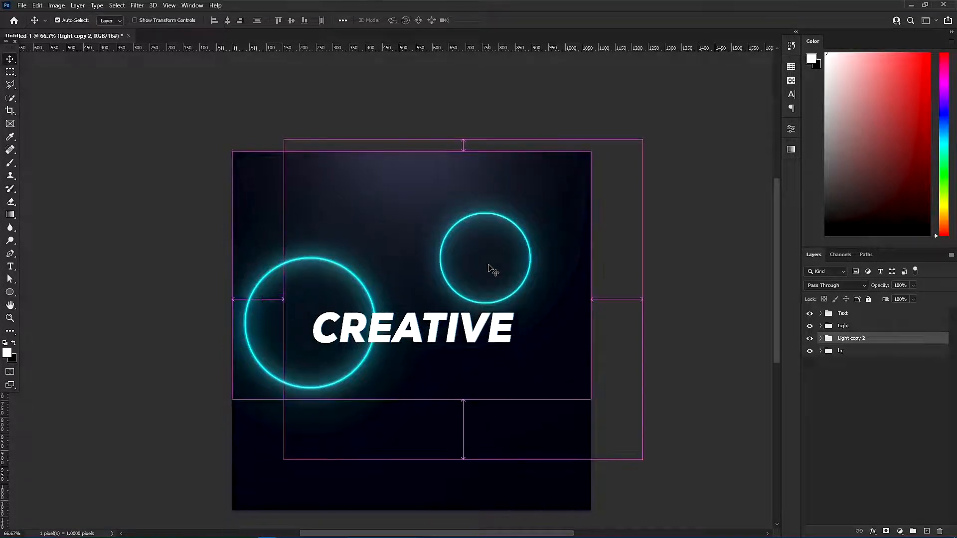
- Scale the copied ring again to 61.10% and place it just above the last letters of CREATIVE
{"action": "key", "text": "ctrl+t"}
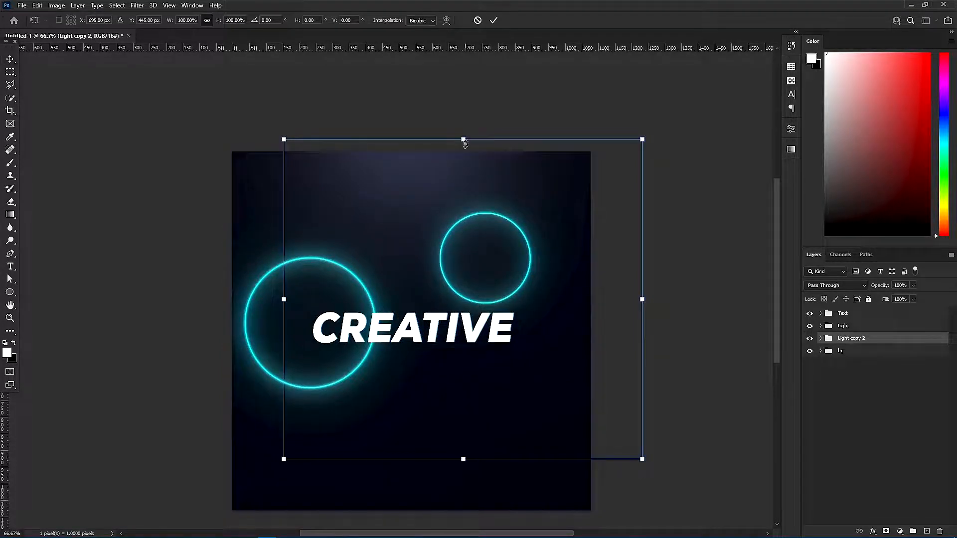
{"action": "left_click_drag", "start_coordinate": [465, 161], "coordinate": [464, 202]}
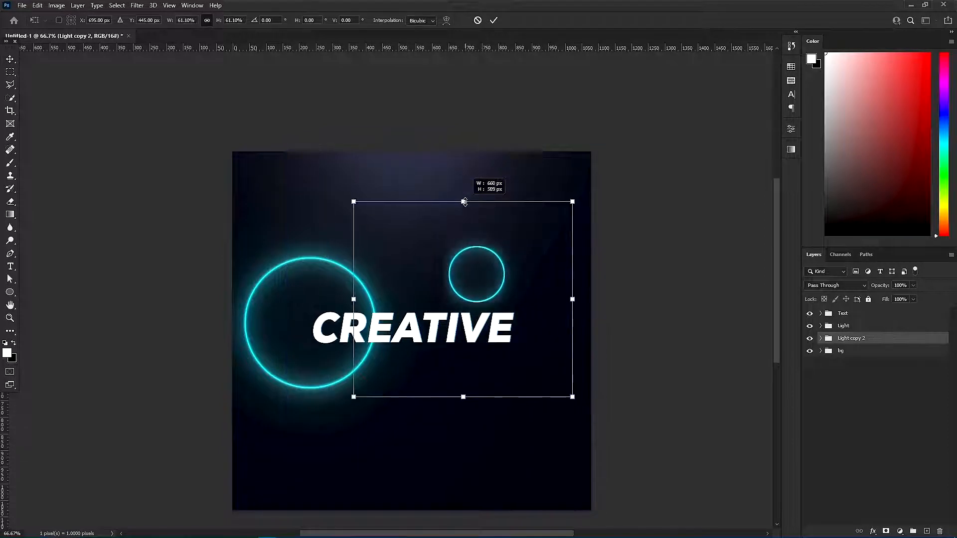
{"action": "left_click_drag", "start_coordinate": [489, 309], "coordinate": [510, 314]}
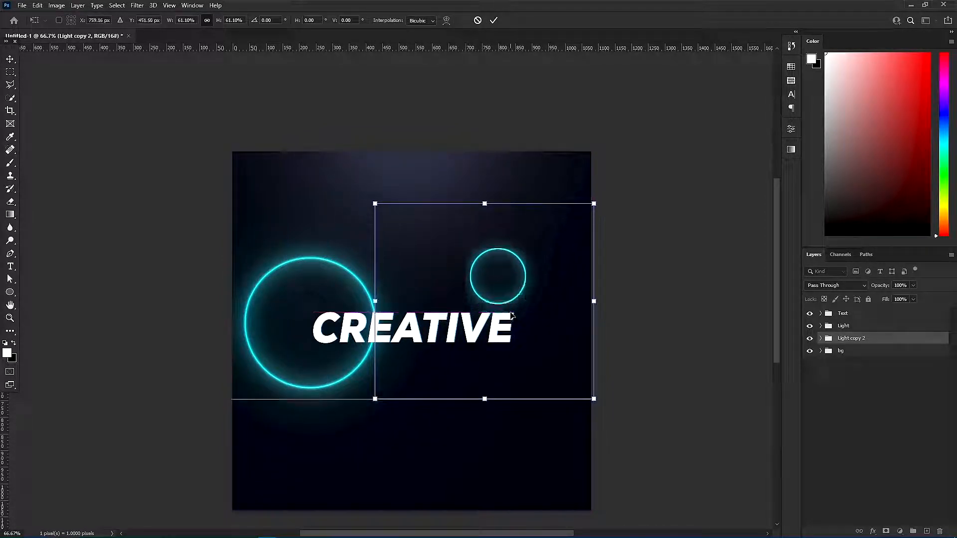
{"action": "key", "text": "Return"}
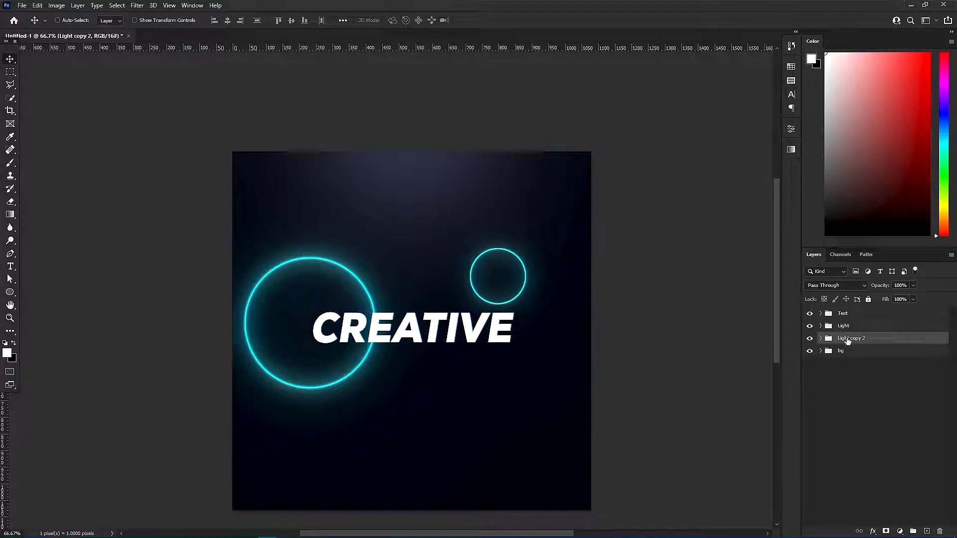
- Duplicate the small ring's group, place the copy across the canvas's bottom edge and scale it to 137.07%
{"action": "left_click_drag", "start_coordinate": [847, 341], "coordinate": [849, 348]}
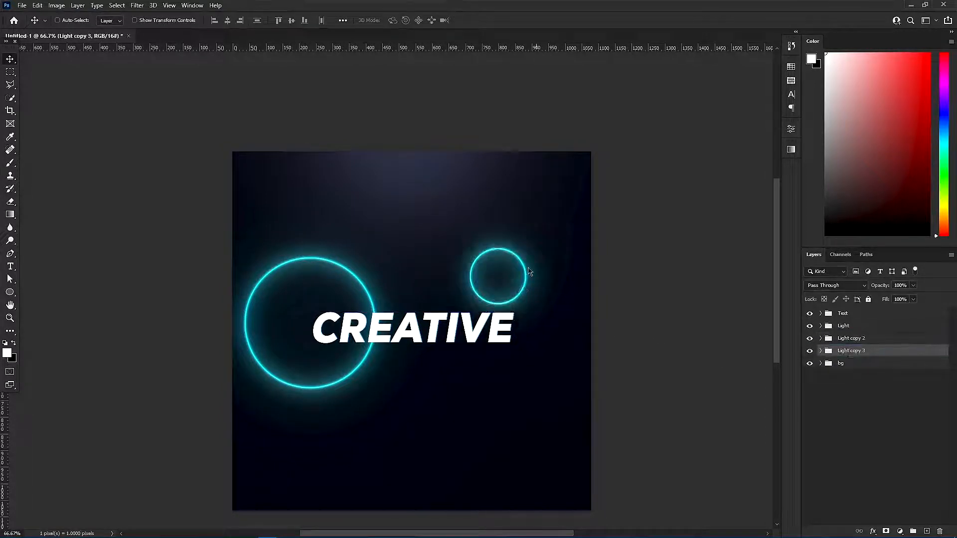
{"action": "left_click_drag", "start_coordinate": [519, 338], "coordinate": [507, 505]}
{"action": "key", "text": "ctrl+t"}
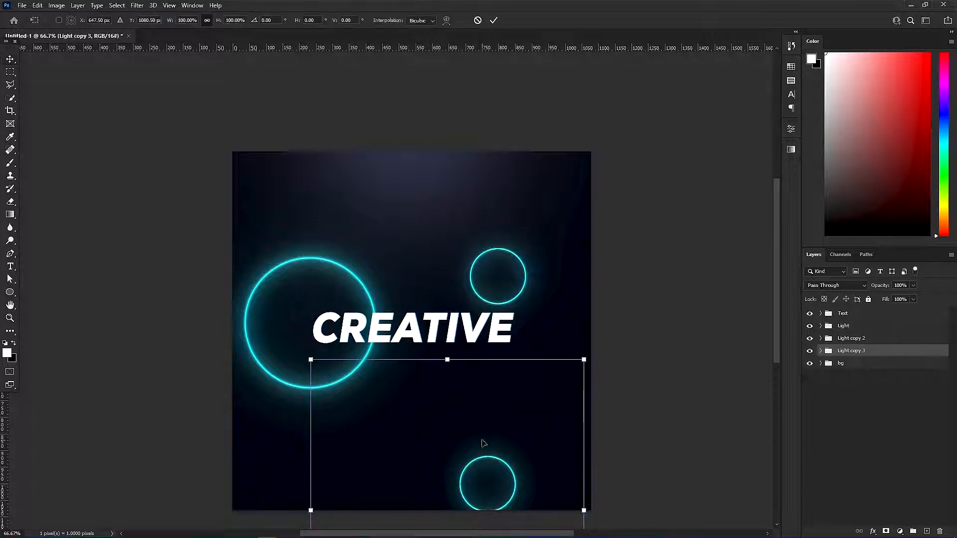
{"action": "left_click_drag", "start_coordinate": [447, 359], "coordinate": [514, 379]}
{"action": "left_click_drag", "start_coordinate": [513, 438], "coordinate": [486, 504]}
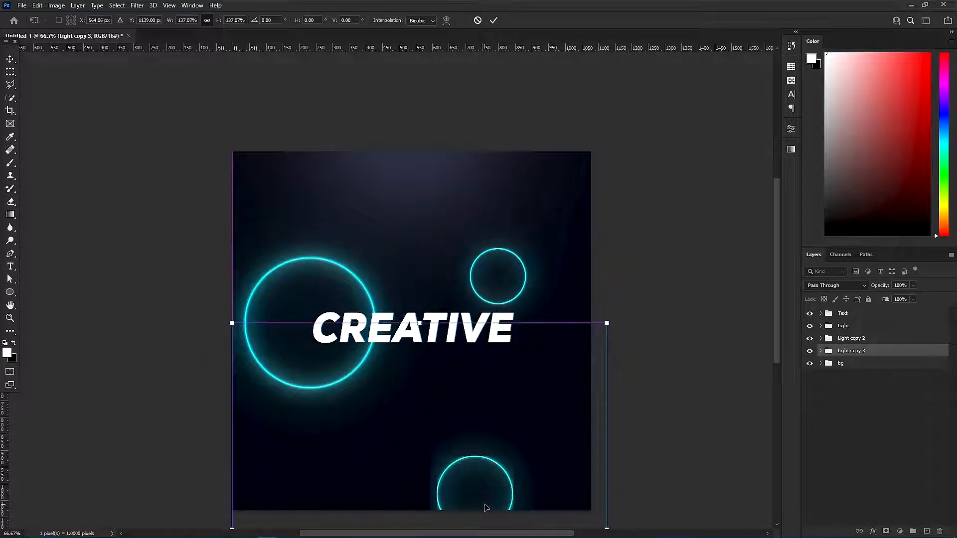
{"action": "key", "text": "Return"}
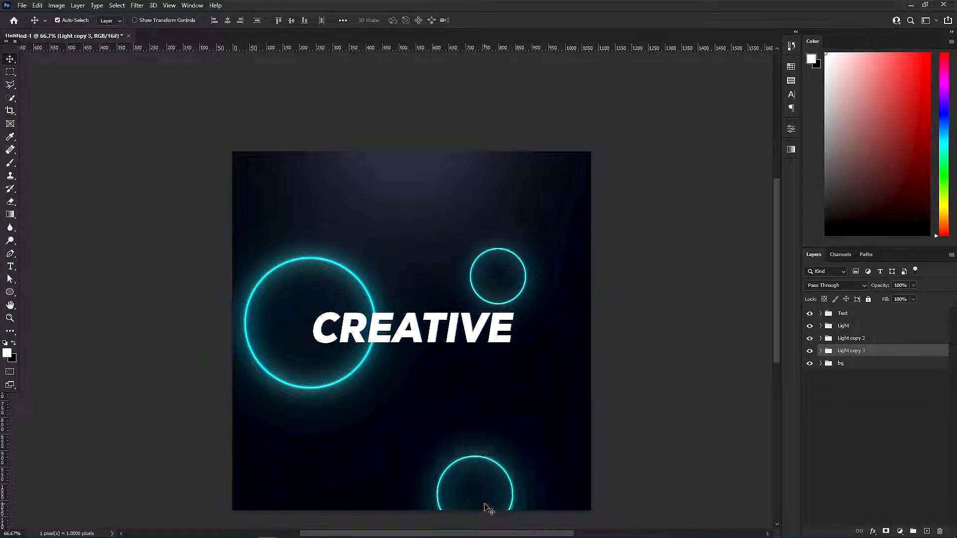
- Enlarge the bottom ring to 156.07% and position it so that the canvas's bottom edge cuts through it
{"action": "key", "text": "ctrl+t"}
{"action": "left_click_drag", "start_coordinate": [446, 301], "coordinate": [472, 216]}
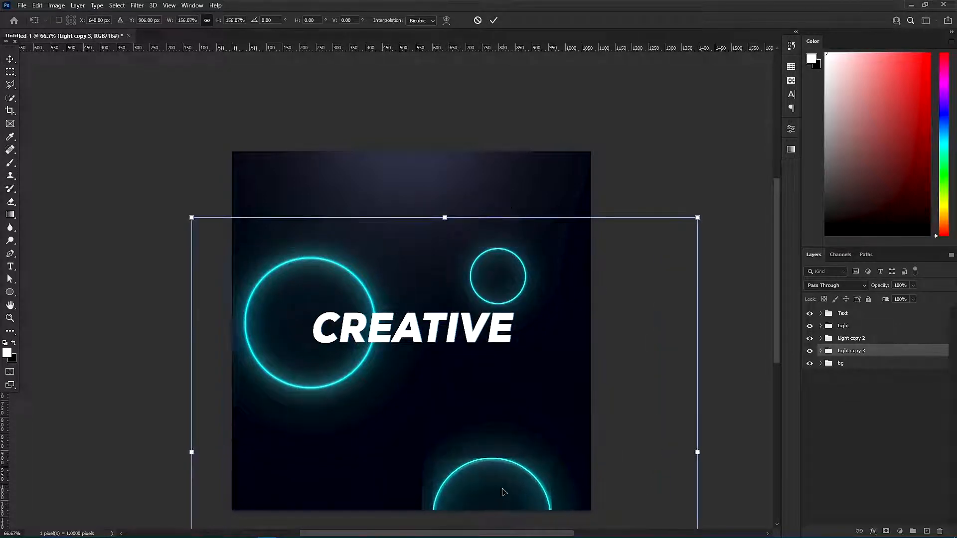
{"action": "left_click_drag", "start_coordinate": [490, 493], "coordinate": [491, 479]}
{"action": "key", "text": "Return"}
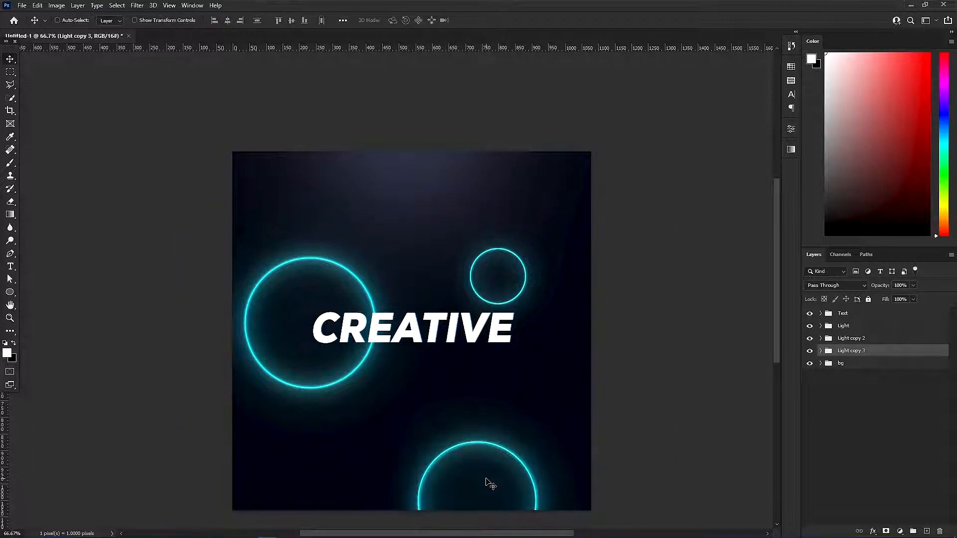
- Duplicate the bottom ring's group, slightly enlarge the copy and place it partly outside the canvas's top right corner
{"action": "scroll", "coordinate": [477, 467], "scroll_direction": "up", "scroll_amount": 1}
{"action": "left_click_drag", "start_coordinate": [477, 467], "coordinate": [512, 182]}
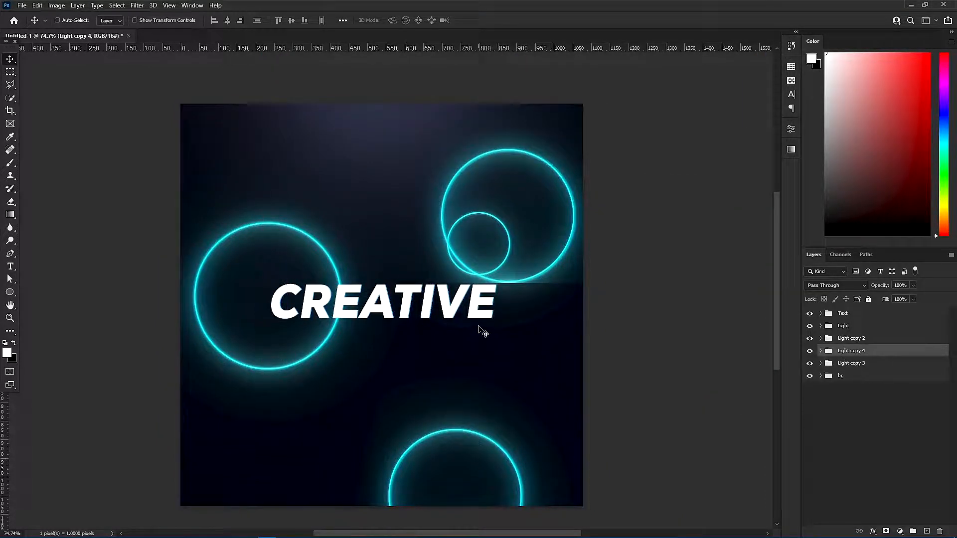
{"action": "key", "text": "ctrl+t"}
{"action": "left_click_drag", "start_coordinate": [500, 405], "coordinate": [530, 373]}
{"action": "left_click_drag", "start_coordinate": [541, 321], "coordinate": [598, 207]}
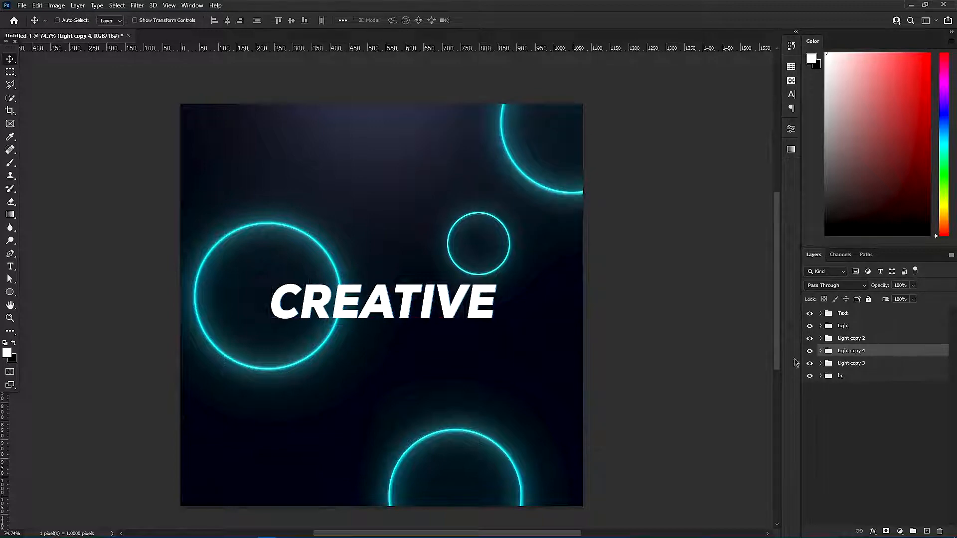
- Add a layer mask to Light copy 4 and paint with a black 175-pixel soft brush to fade the ring at the canvas edges
{"action": "left_click", "coordinate": [885, 531]}
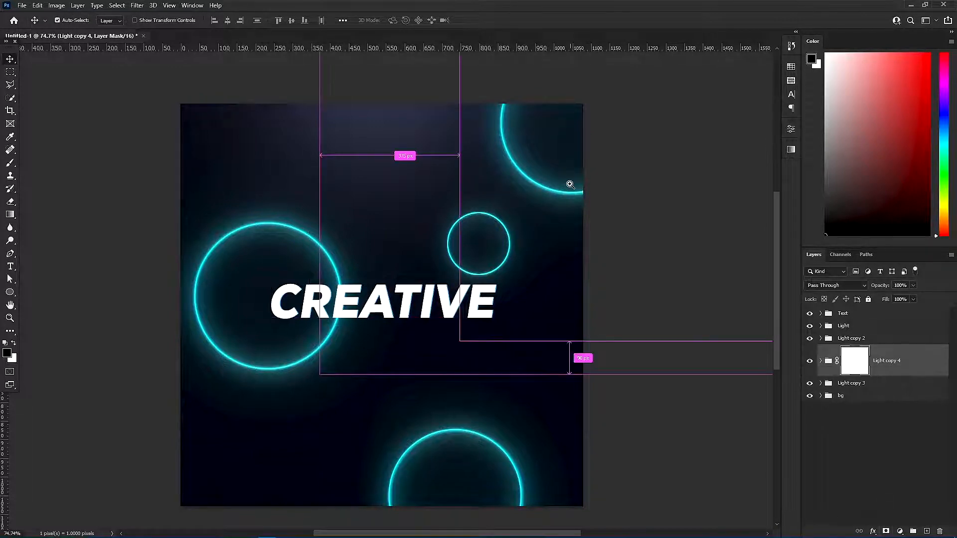
{"action": "scroll", "coordinate": [573, 183], "scroll_direction": "up", "scroll_amount": 4}
{"action": "left_click_drag", "start_coordinate": [548, 322], "coordinate": [538, 360]}
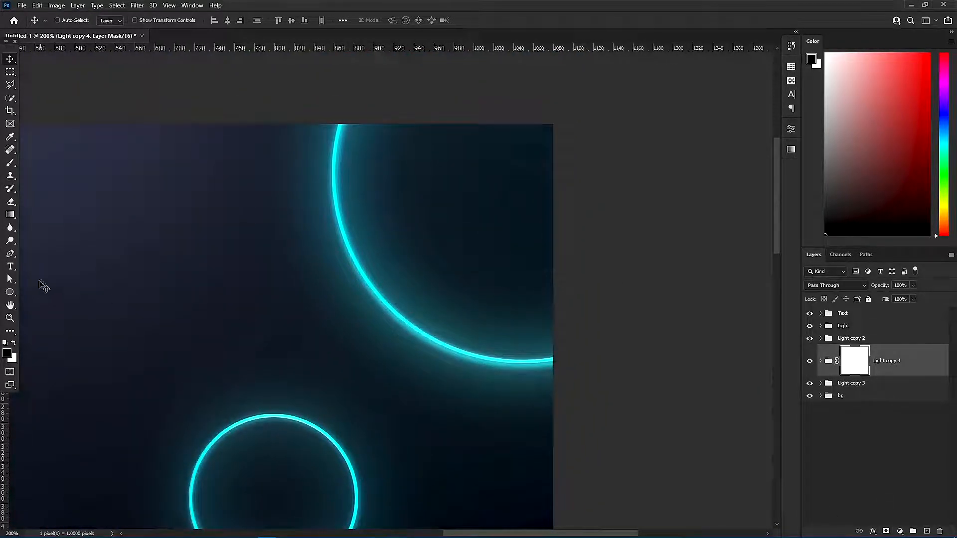
{"action": "left_click", "coordinate": [11, 163]}
{"action": "key", "text": "bracketleft"}
{"action": "key", "text": "bracketleft"}
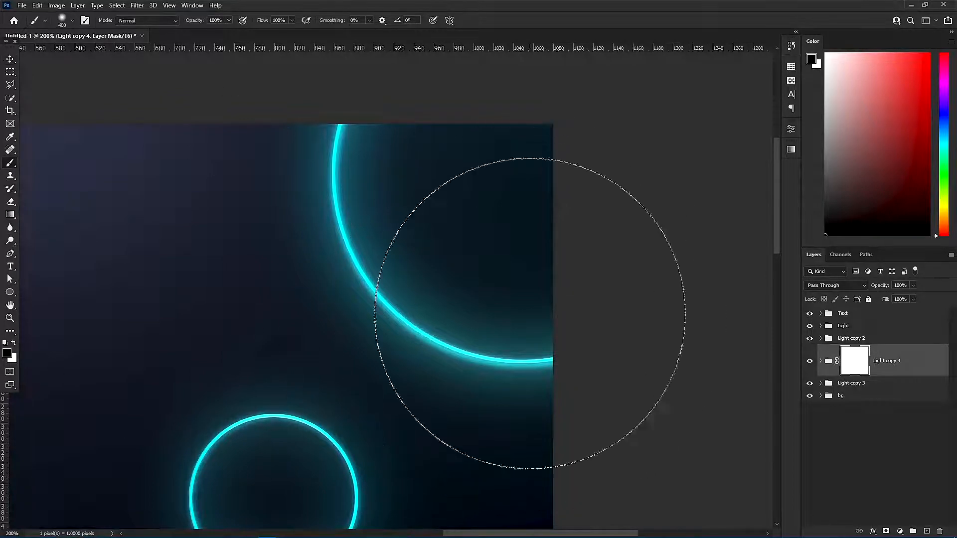
{"action": "key", "text": "bracketleft"}
{"action": "key", "text": "bracketleft"}
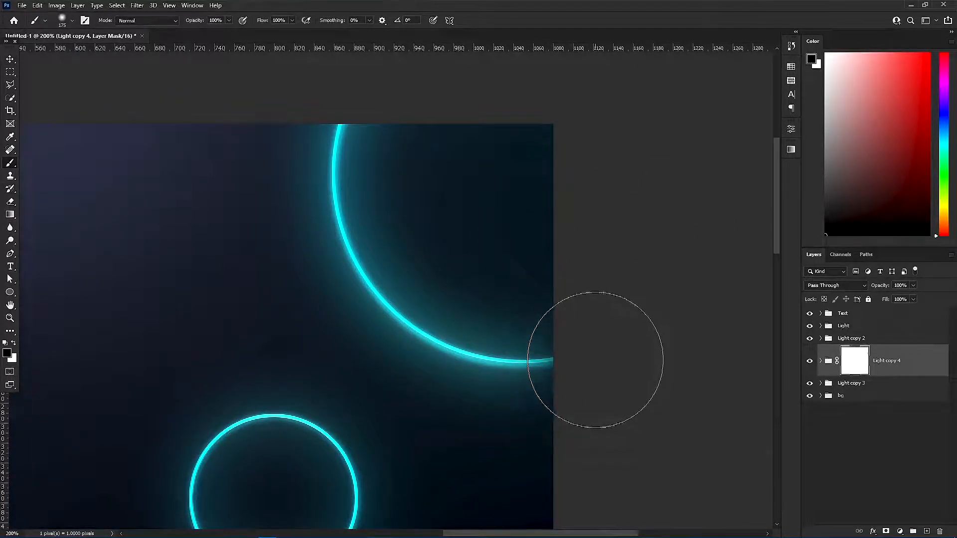
{"action": "mouse_move", "coordinate": [366, 109]}
{"action": "left_mouse_down"}
{"action": "mouse_move", "coordinate": [352, 96]}
{"action": "mouse_move", "coordinate": [352, 68]}
{"action": "left_mouse_up"}
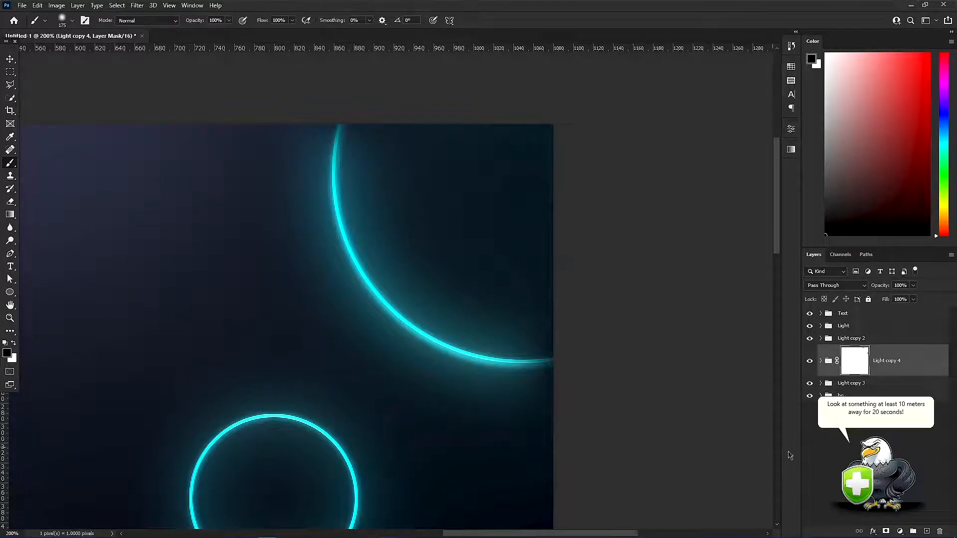
- Add a layer mask to Light copy 3 and paint it black with the soft brush to fade the ring along the canvas's bottom edge
{"action": "left_click_drag", "start_coordinate": [366, 387], "coordinate": [336, 404]}
{"action": "left_click_drag", "start_coordinate": [339, 393], "coordinate": [487, 137]}
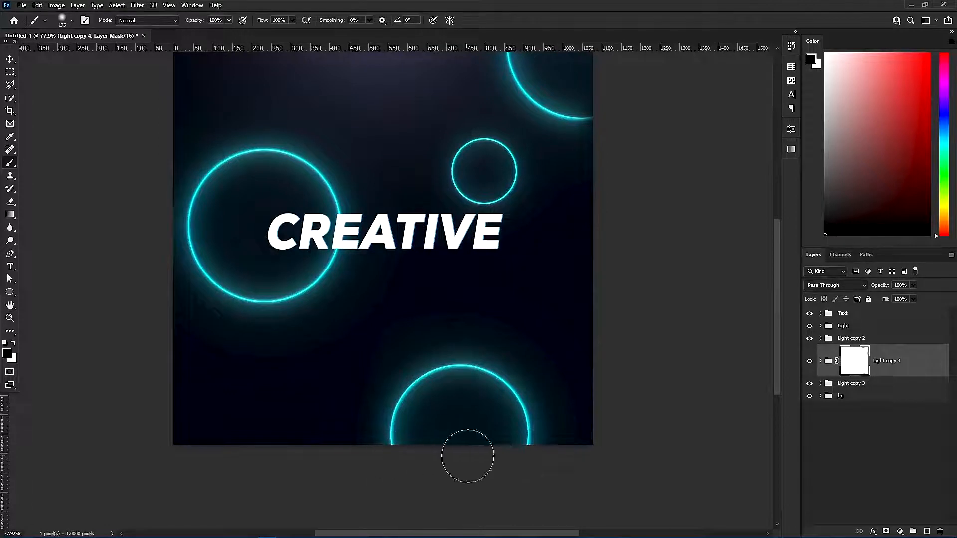
{"action": "left_click_drag", "start_coordinate": [517, 278], "coordinate": [467, 365]}
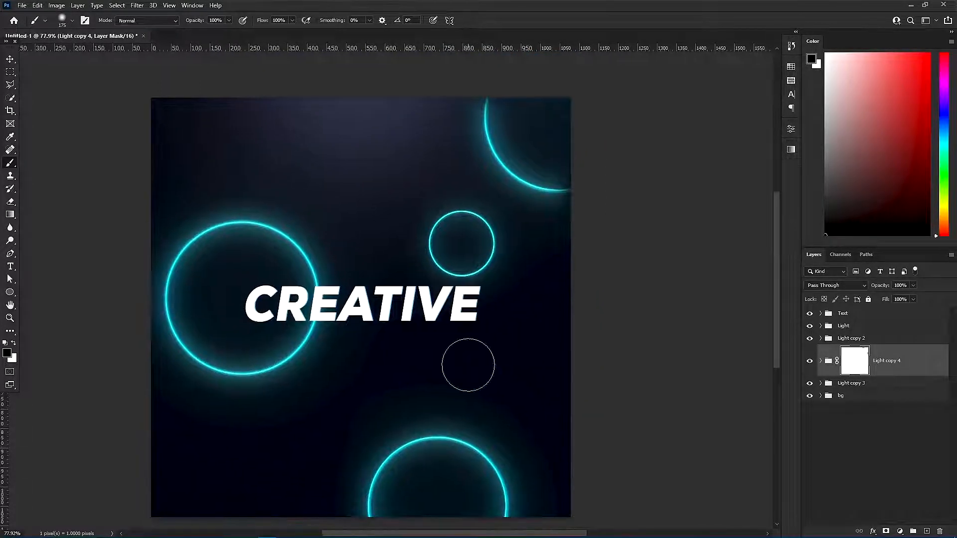
{"action": "left_click", "coordinate": [897, 369]}
{"action": "left_click", "coordinate": [853, 382]}
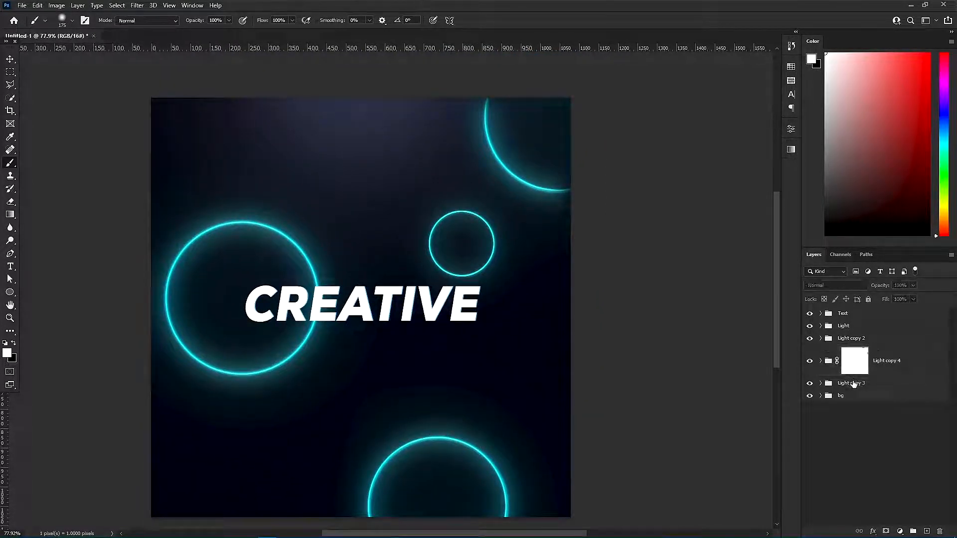
{"action": "left_click", "coordinate": [885, 532]}
{"action": "key", "text": "x"}
{"action": "left_click_drag", "start_coordinate": [483, 471], "coordinate": [486, 399]}
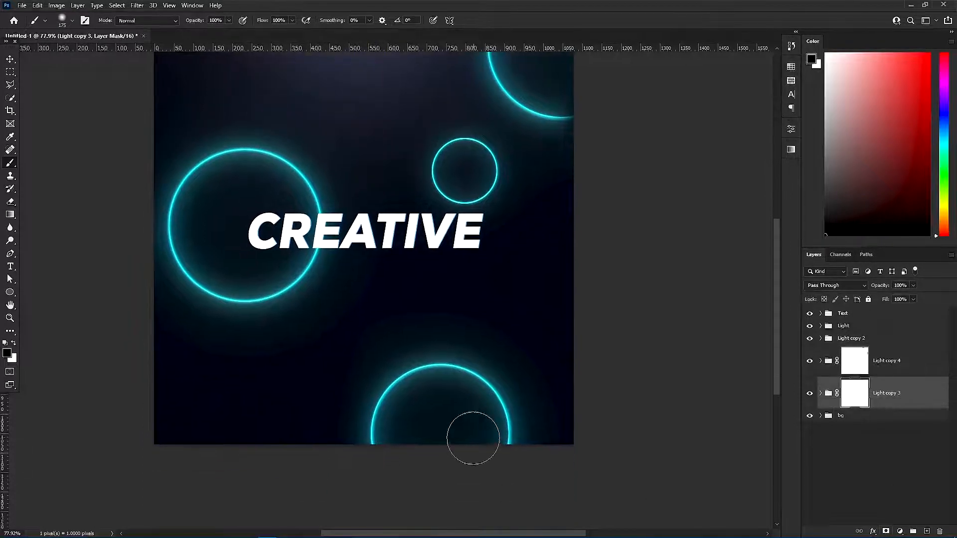
{"action": "left_click_drag", "start_coordinate": [506, 456], "coordinate": [370, 458]}
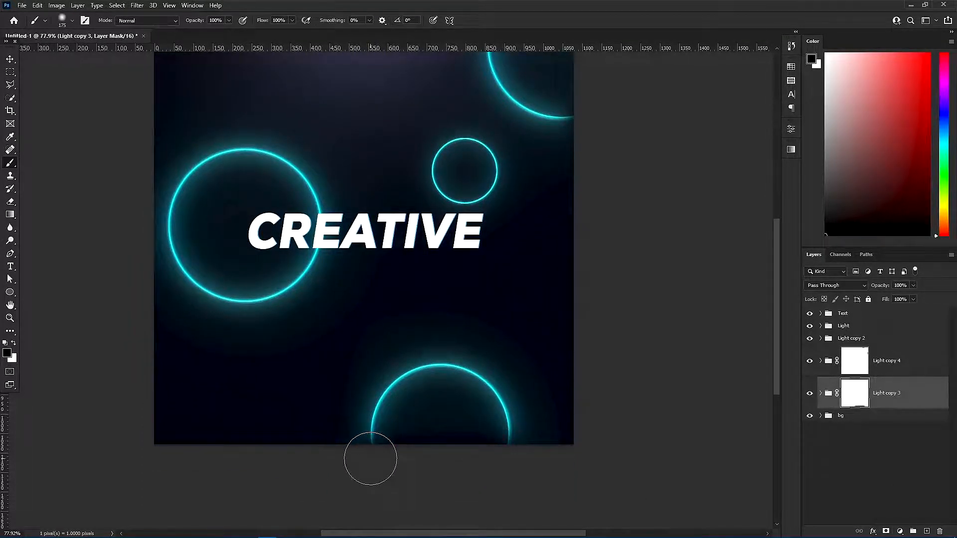
{"action": "left_click", "coordinate": [10, 59]}
- Create an empty layer above the Text group and add a Photo Filter adjustment on top, using Cooling Filter (80) at 39% density
{"action": "left_click_drag", "start_coordinate": [333, 250], "coordinate": [340, 308]}
{"action": "left_click_drag", "start_coordinate": [394, 291], "coordinate": [446, 336]}
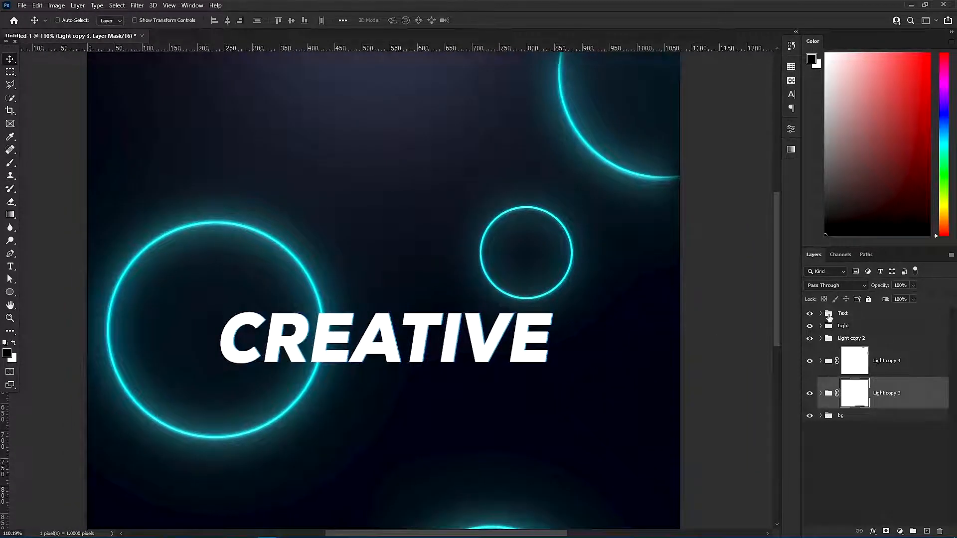
{"action": "left_click", "coordinate": [829, 316]}
{"action": "left_click", "coordinate": [926, 531]}
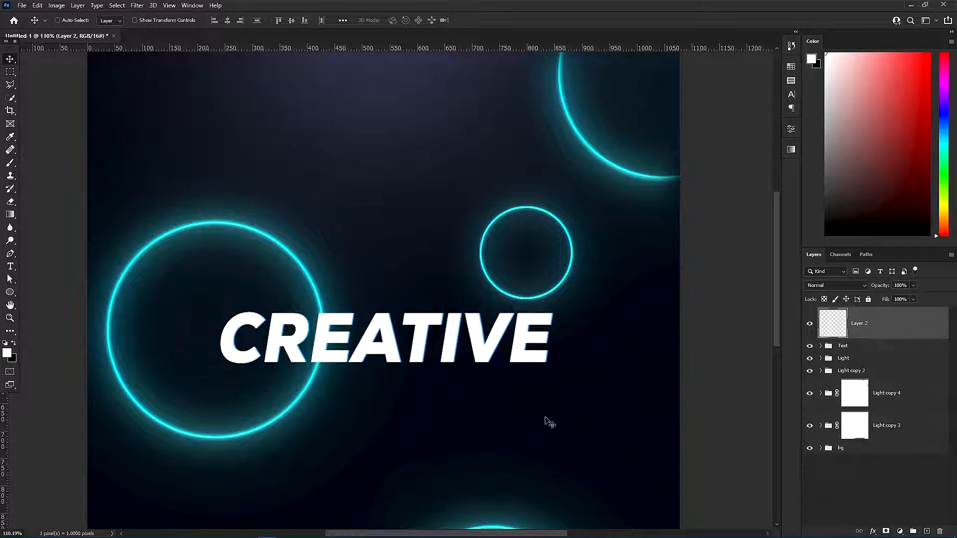
{"action": "left_click", "coordinate": [900, 531]}
{"action": "left_click", "coordinate": [901, 462]}
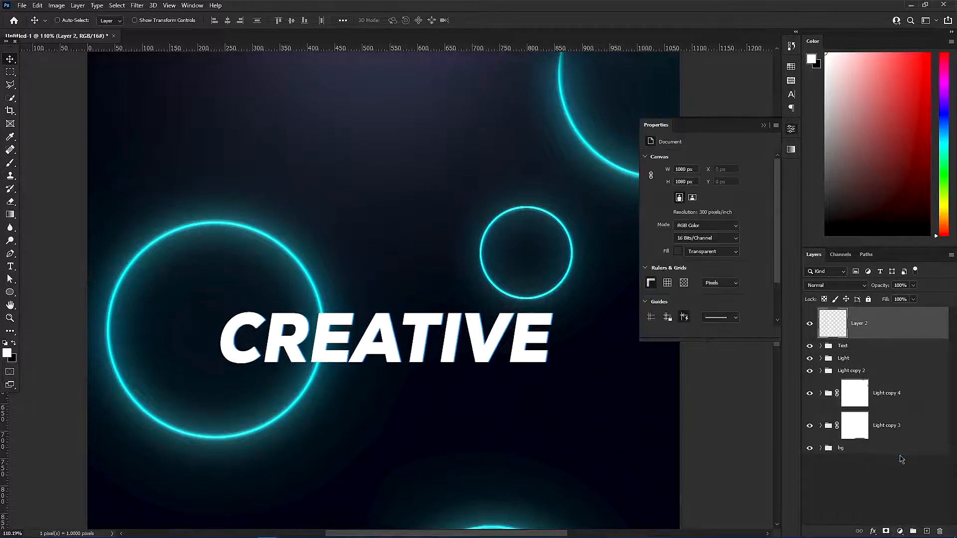
{"action": "left_click", "coordinate": [700, 158]}
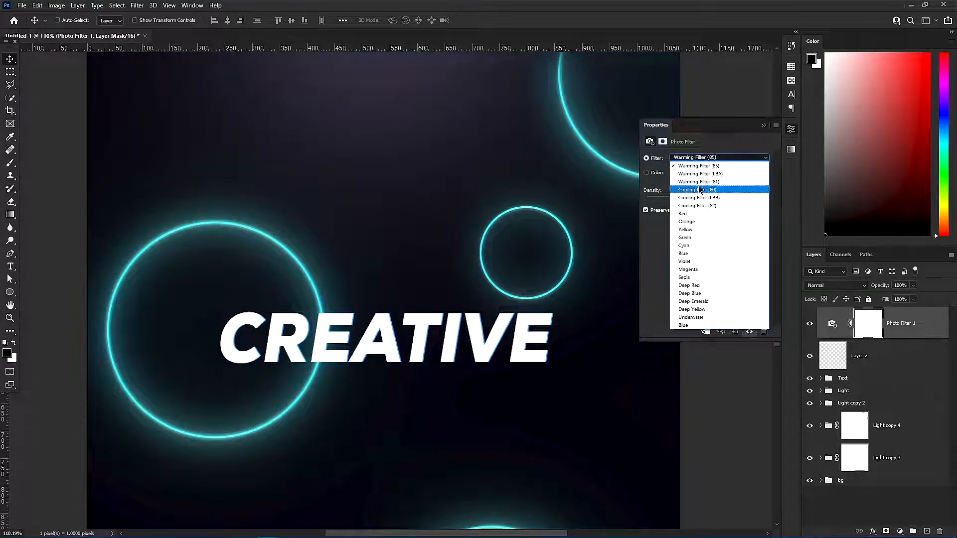
{"action": "left_click", "coordinate": [700, 187]}
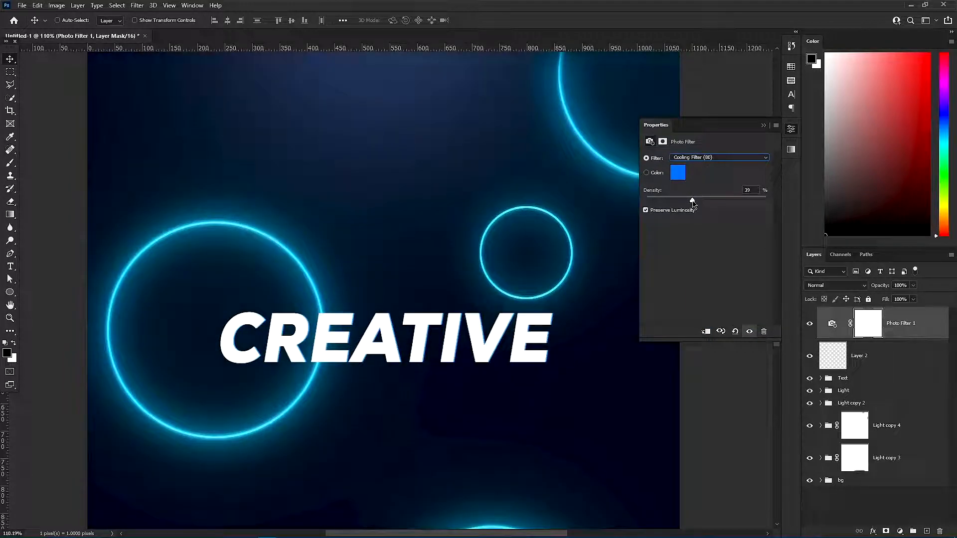
{"action": "left_click", "coordinate": [765, 126]}
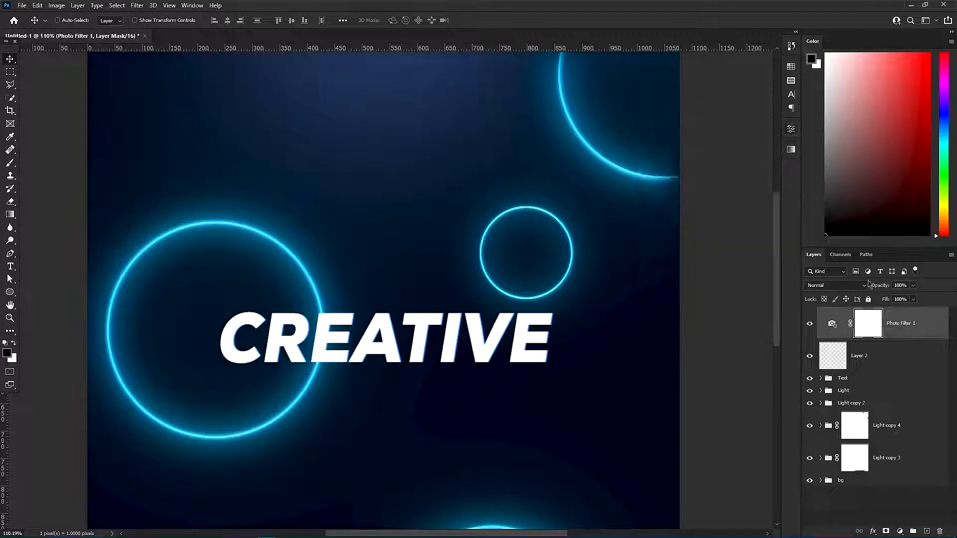
- Add a Hue/Saturation adjustment directly beneath the photo filter and delete the empty Layer 2
{"action": "left_click", "coordinate": [885, 352]}
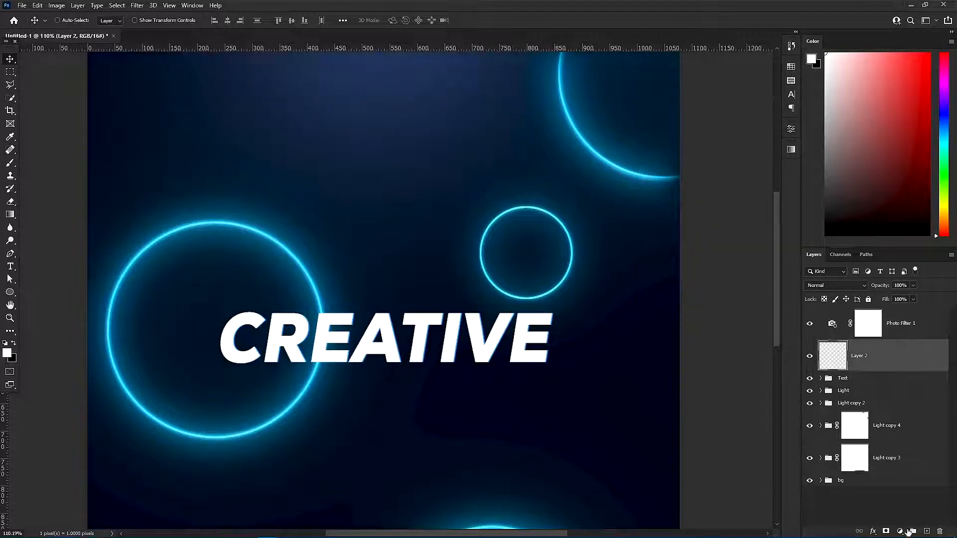
{"action": "left_click", "coordinate": [907, 532]}
{"action": "left_click", "coordinate": [907, 435]}
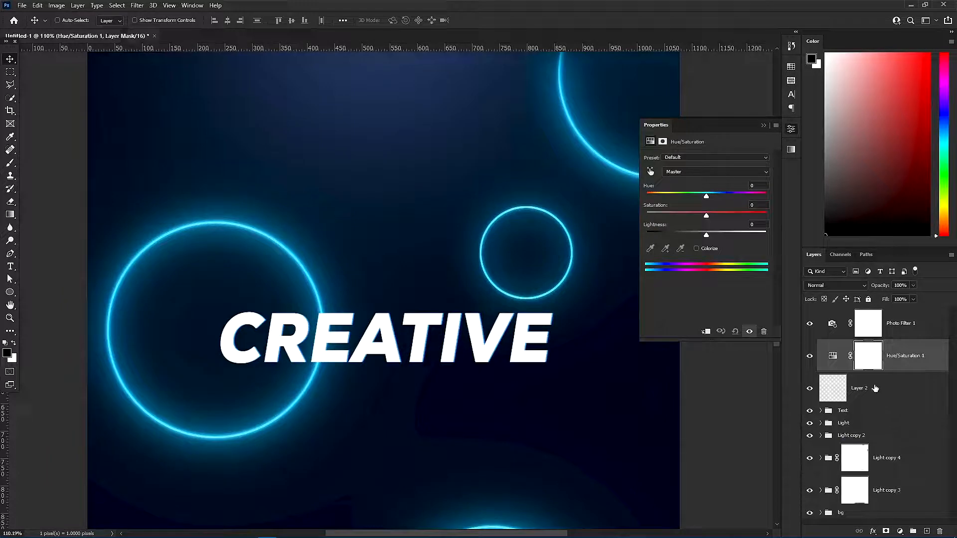
{"action": "left_click", "coordinate": [874, 388]}
{"action": "key", "text": "Delete"}
- Set the Hue/Saturation adjustment's master hue to +8 to shift the rings toward blue
{"action": "left_click", "coordinate": [832, 355]}
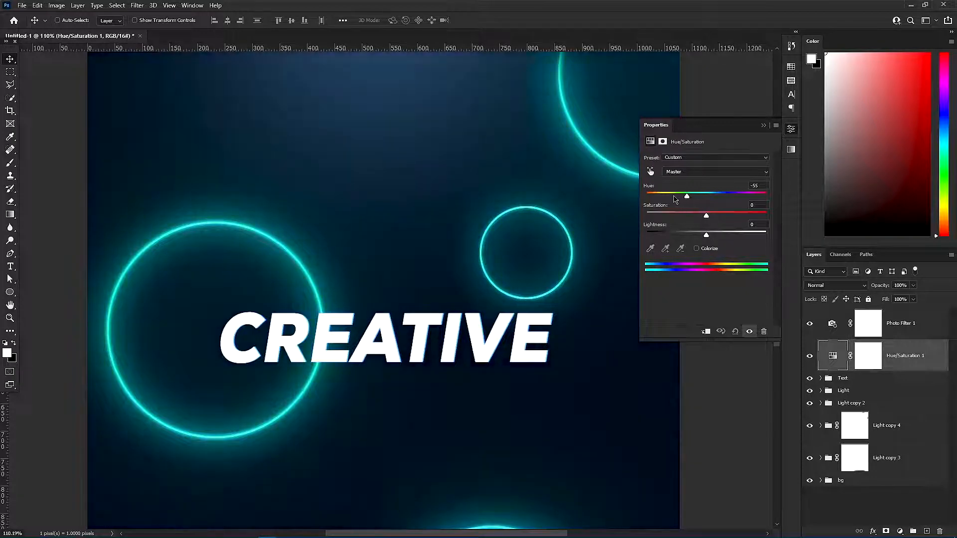
{"action": "left_click_drag", "start_coordinate": [675, 198], "coordinate": [708, 201]}
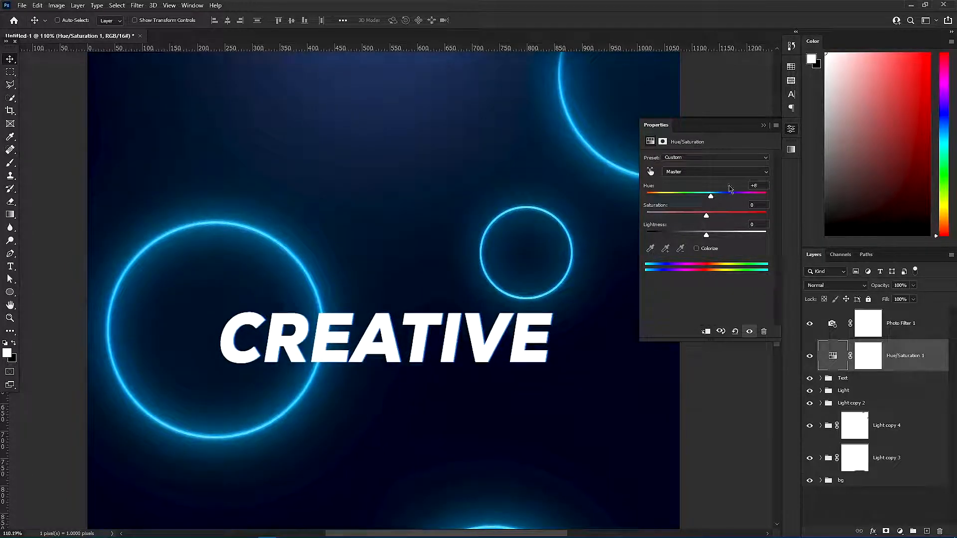
{"action": "left_click", "coordinate": [763, 125]}
{"action": "scroll", "coordinate": [469, 363], "scroll_direction": "down", "scroll_amount": 2}
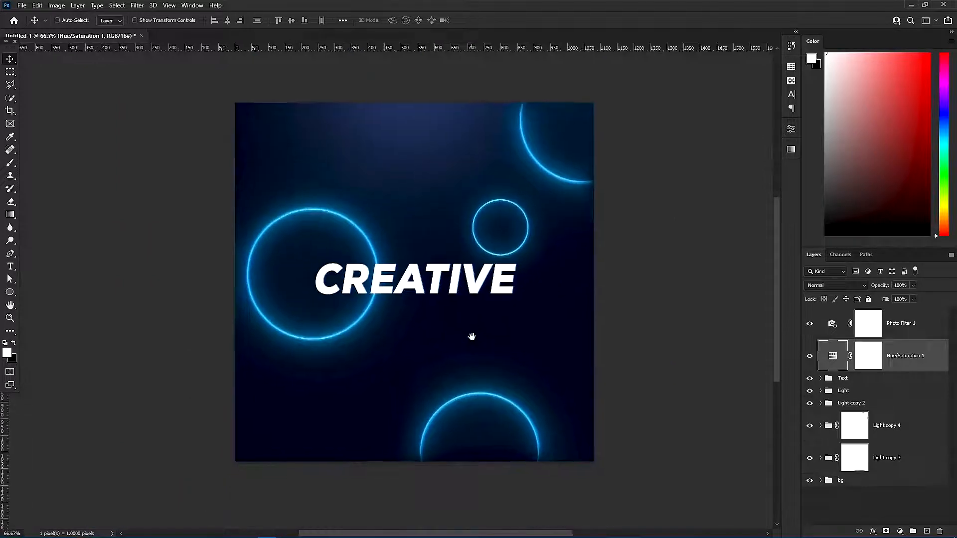
{"action": "scroll", "coordinate": [470, 339], "scroll_direction": "up", "scroll_amount": 2}
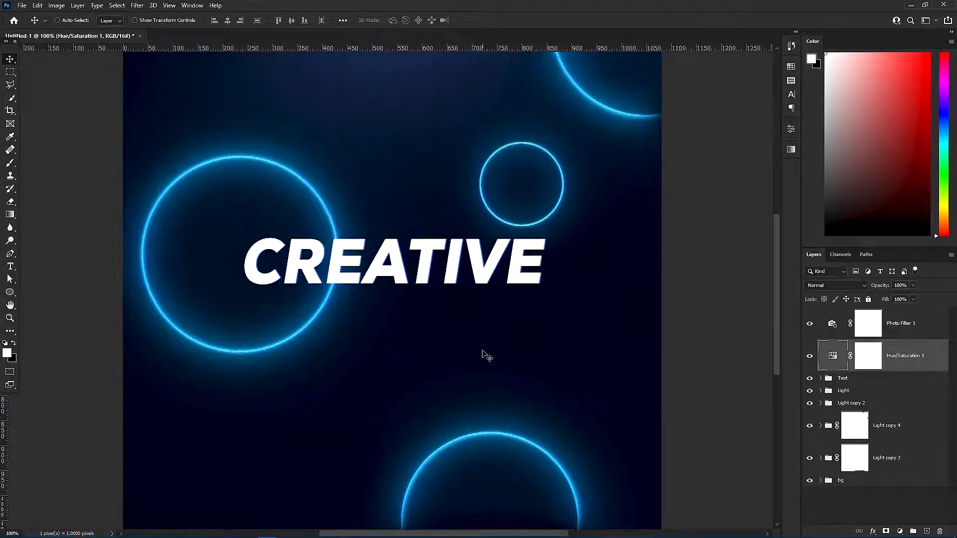
{"action": "scroll", "coordinate": [480, 326], "scroll_direction": "down", "scroll_amount": 1}
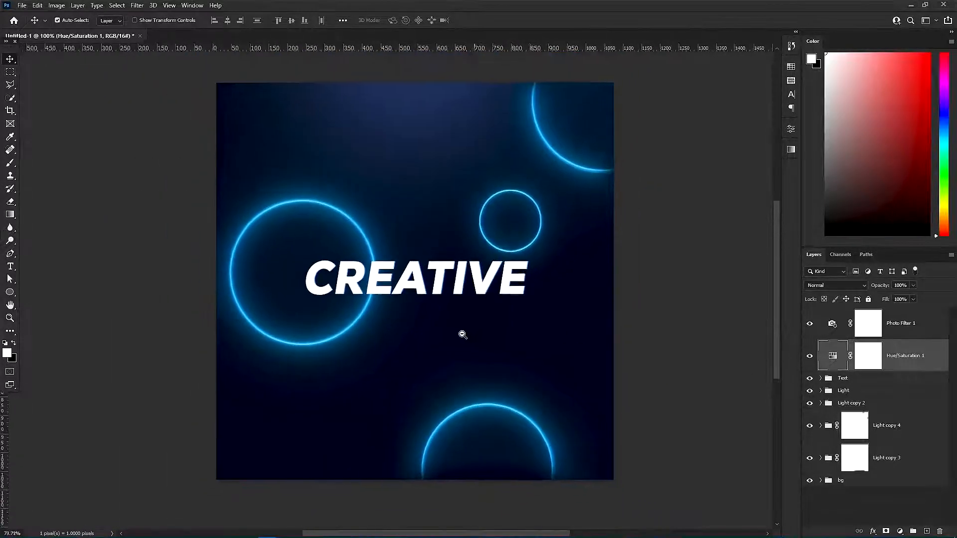